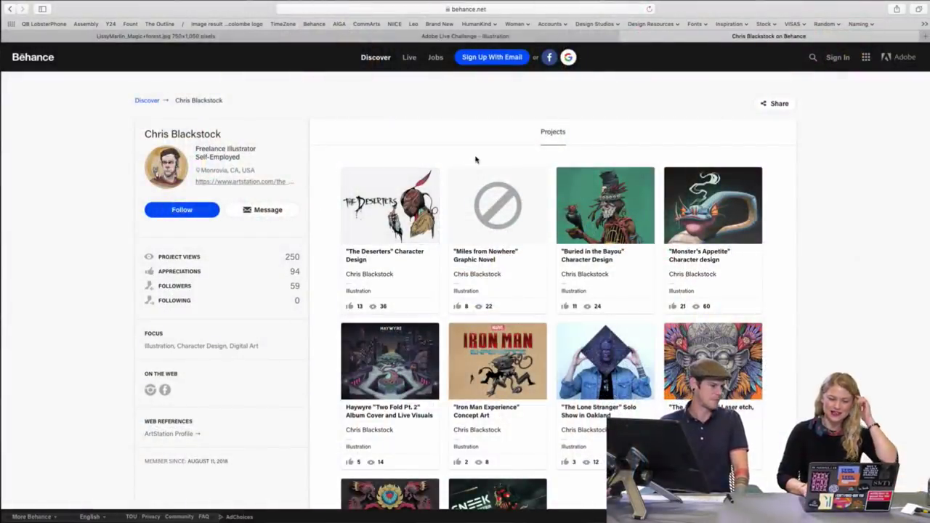
# - Browse the illustrator's project gallery and open the "The Deserters" Character Design project
pyautogui.scroll(-1, 477, 132)
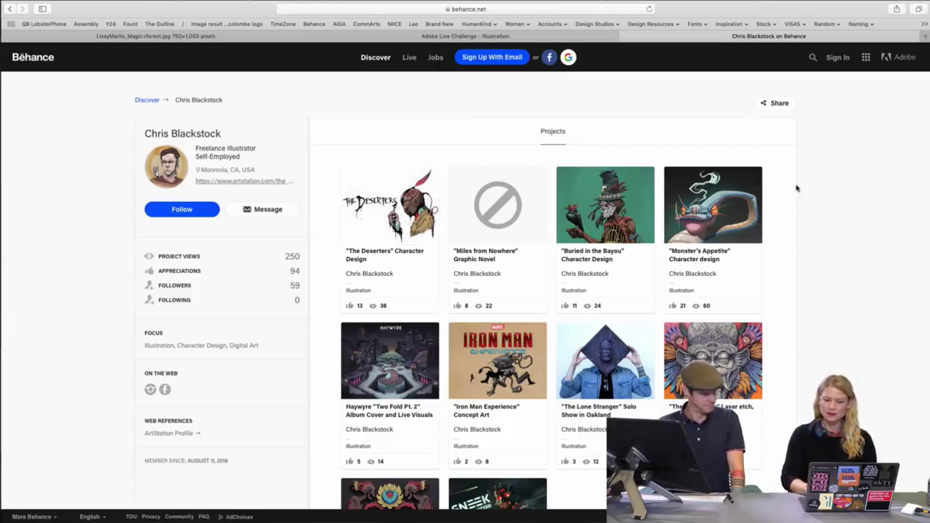
pyautogui.scroll(-2, 796, 188)
pyautogui.scroll(2, 795, 186)
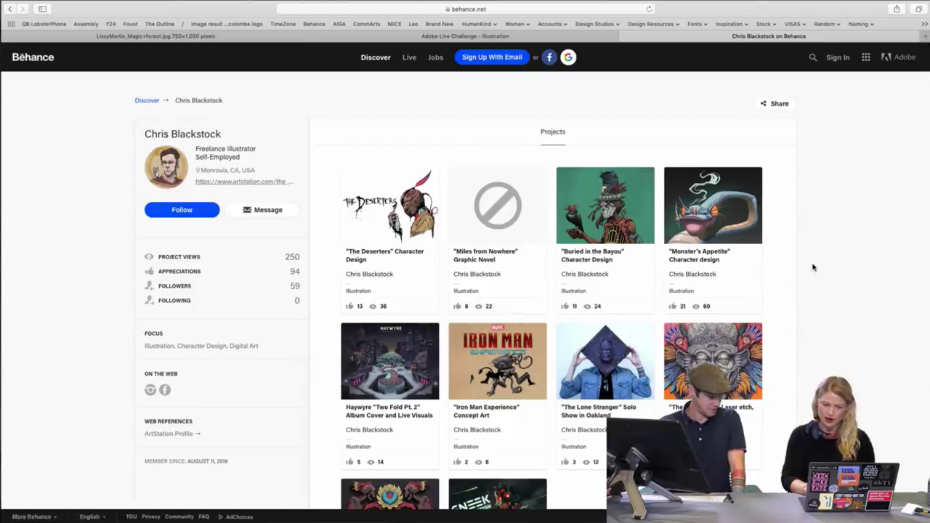
pyautogui.scroll(-1, 813, 267)
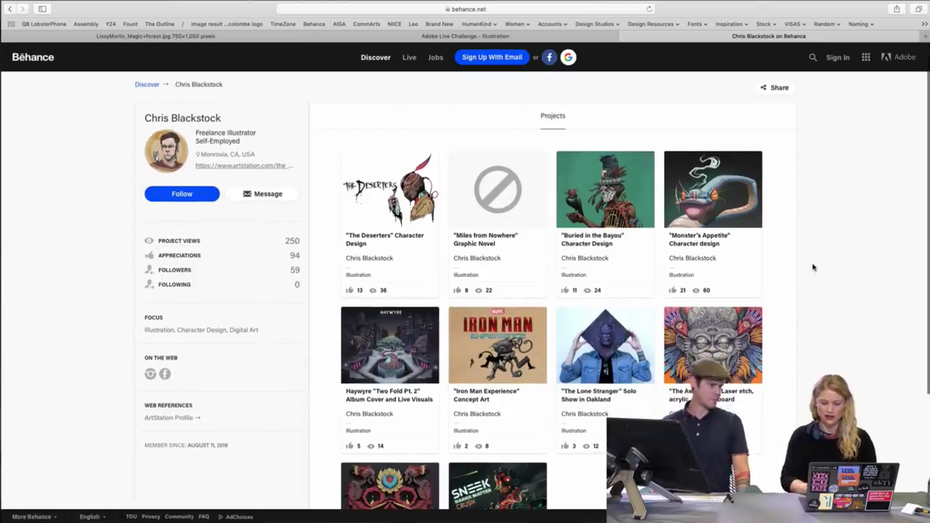
pyautogui.scroll(-5, 812, 268)
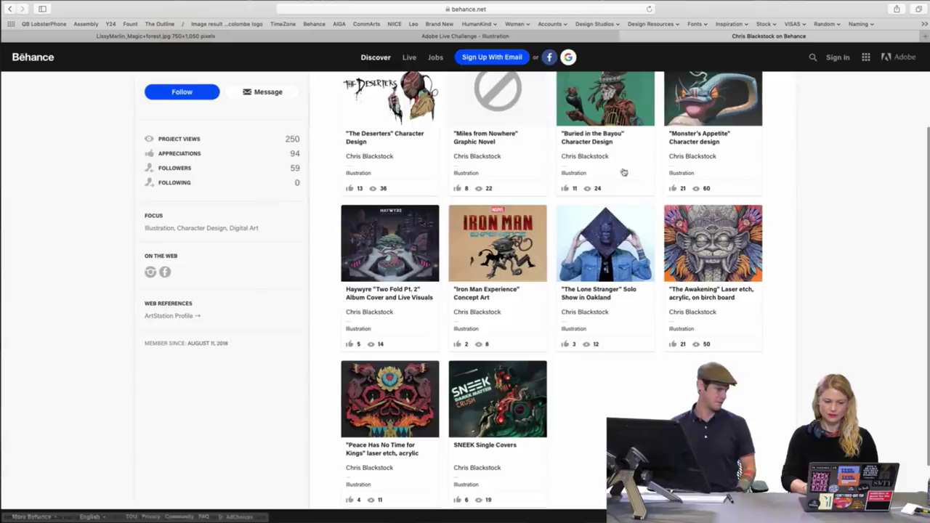
pyautogui.click(378, 93)
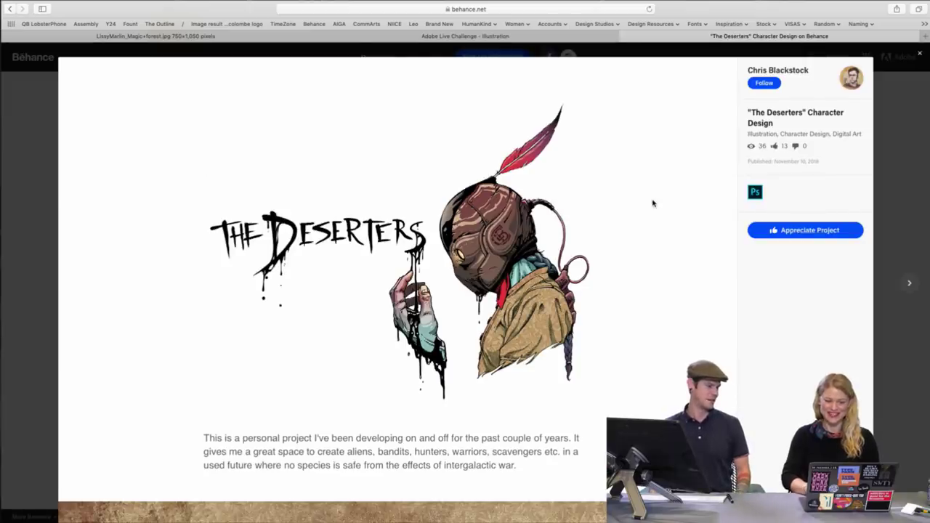
# - Examine the project's introduction and the character sheets for Mecha Man, Munk and Wizdoom/Little Wings
pyautogui.scroll(-1, 653, 204)
pyautogui.scroll(-2, 652, 203)
pyautogui.scroll(-2, 653, 203)
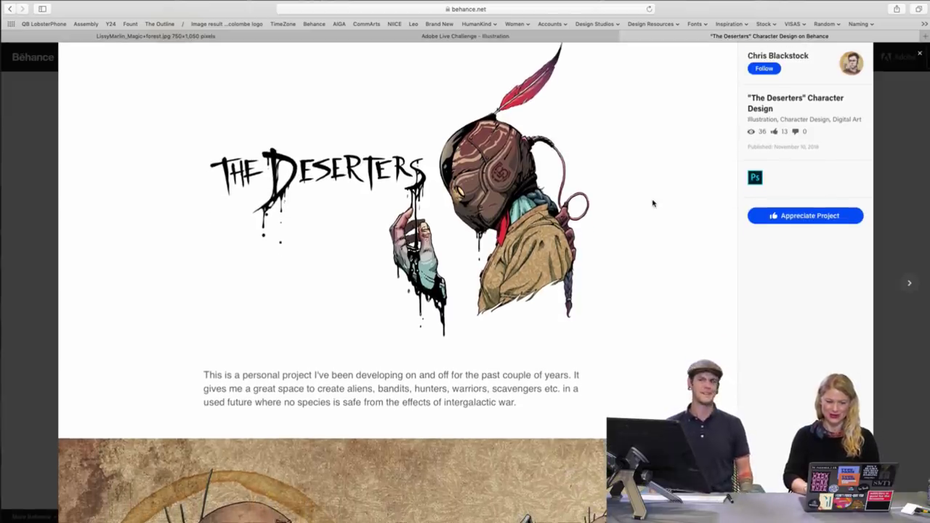
pyautogui.scroll(-5, 653, 204)
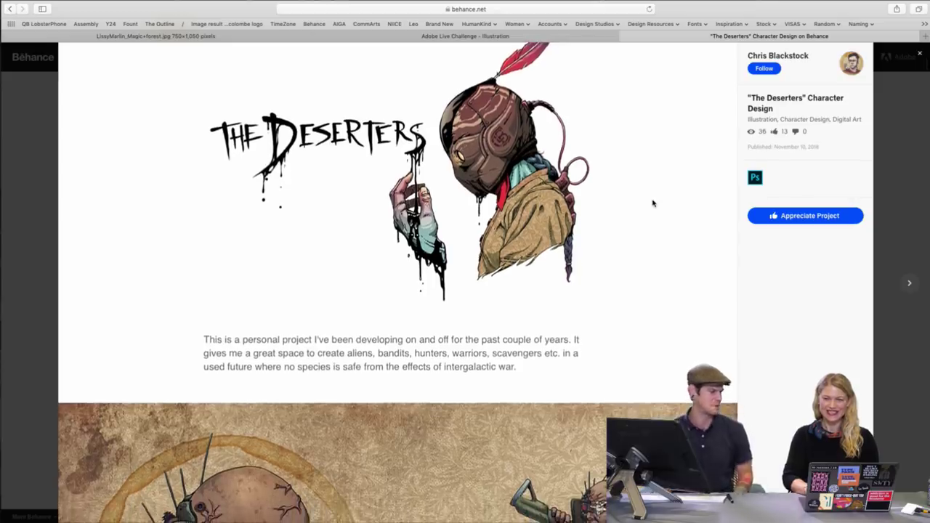
pyautogui.scroll(-10, 652, 203)
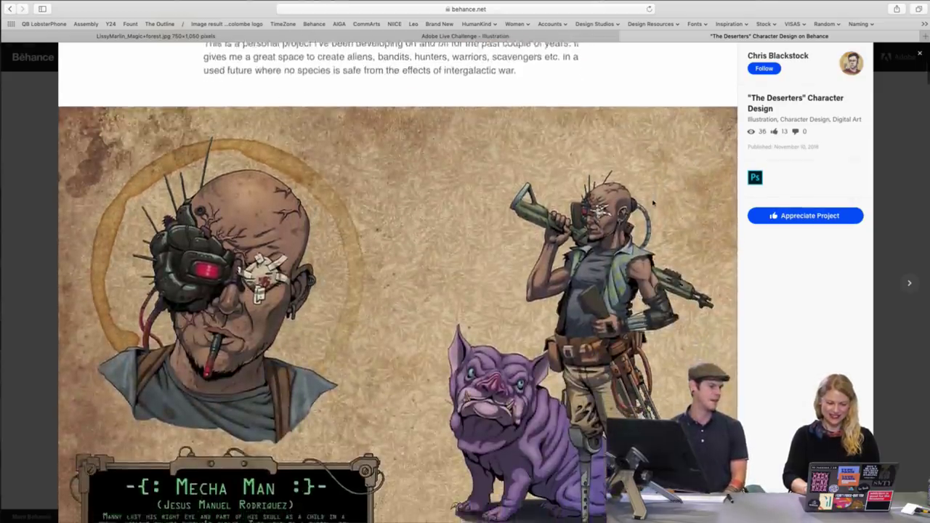
pyautogui.scroll(-1, 652, 200)
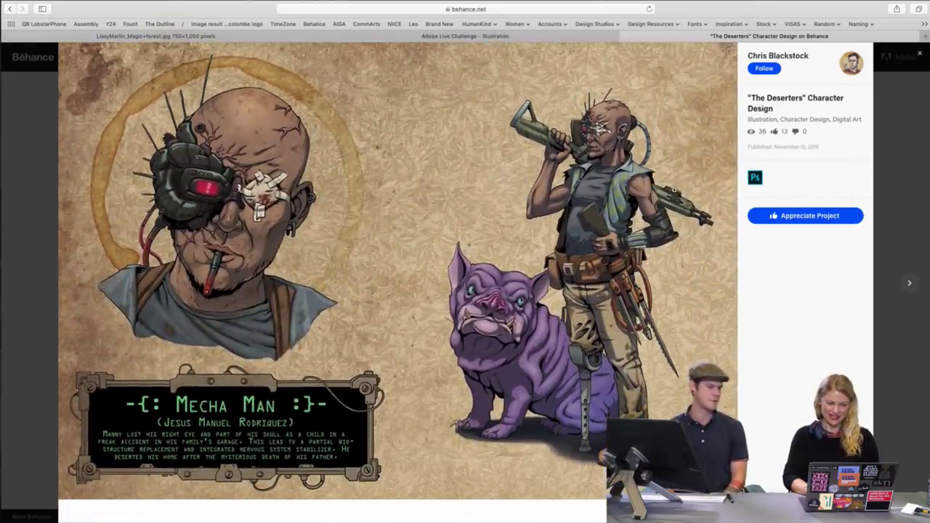
pyautogui.scroll(-1, 683, 180)
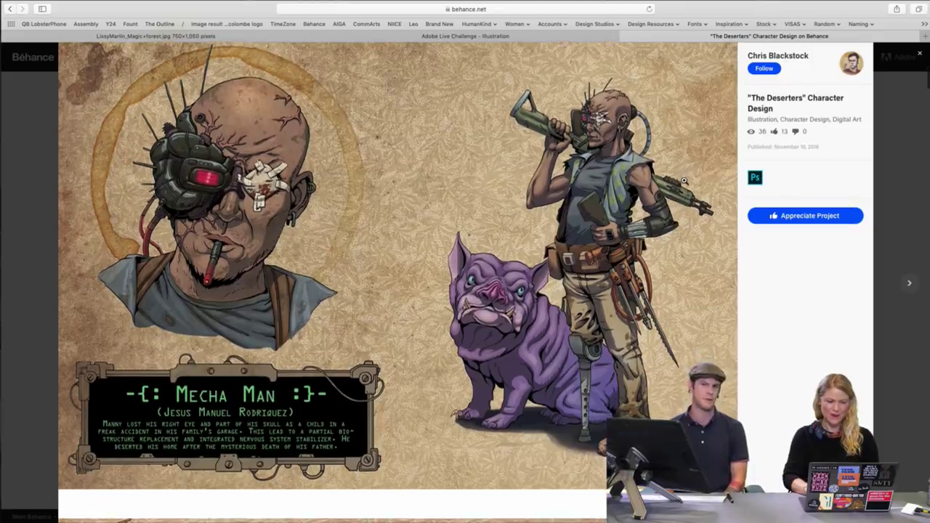
pyautogui.scroll(-6, 683, 180)
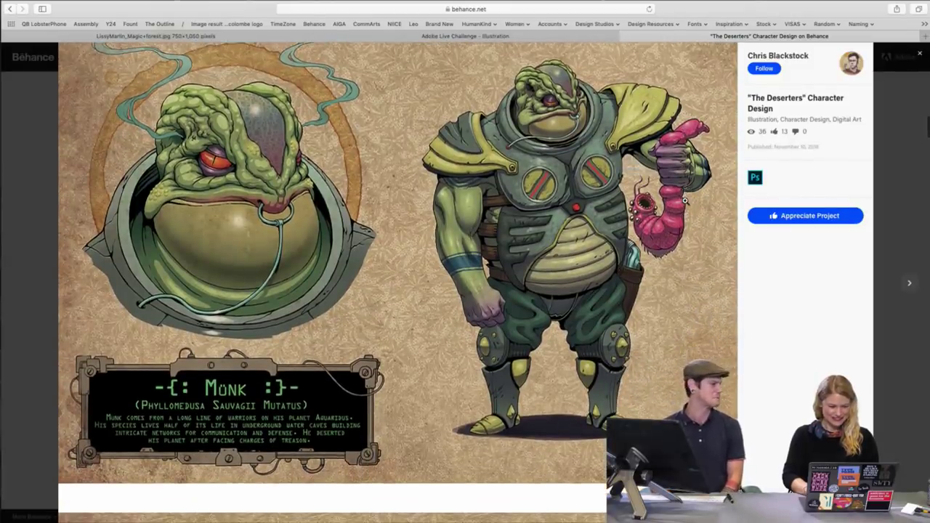
pyautogui.scroll(-10, 685, 200)
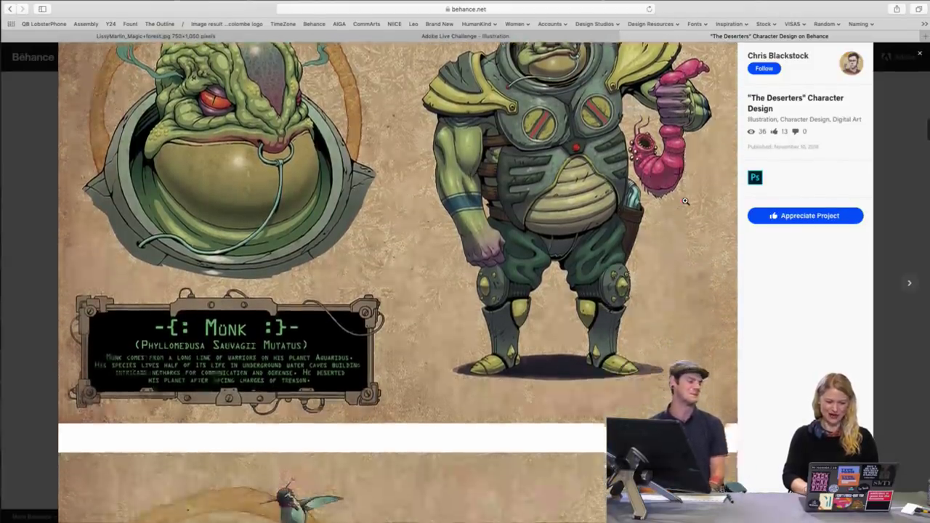
pyautogui.scroll(-3, 684, 200)
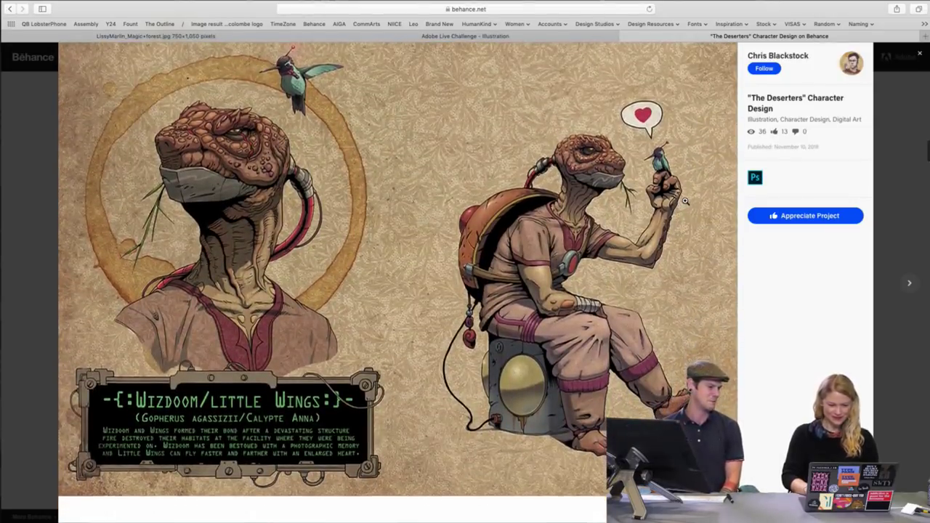
pyautogui.scroll(-1, 684, 200)
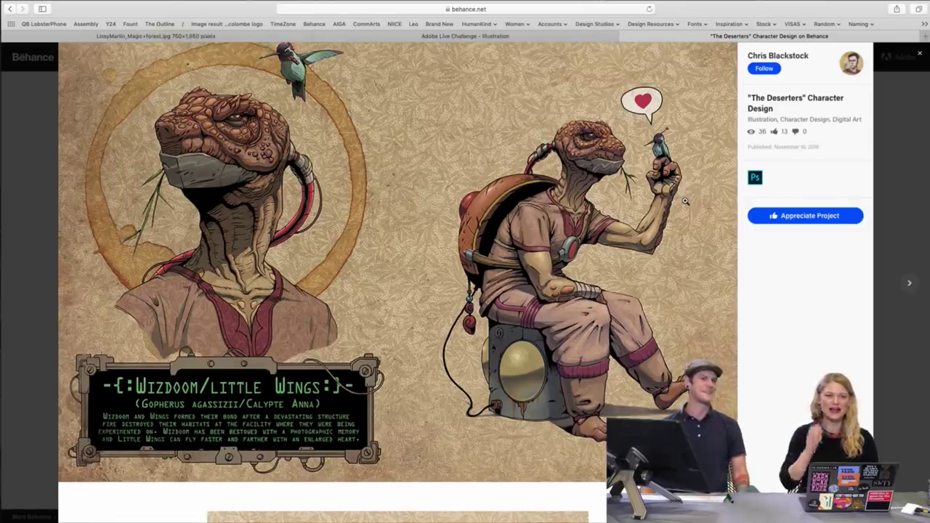
pyautogui.scroll(-5, 684, 200)
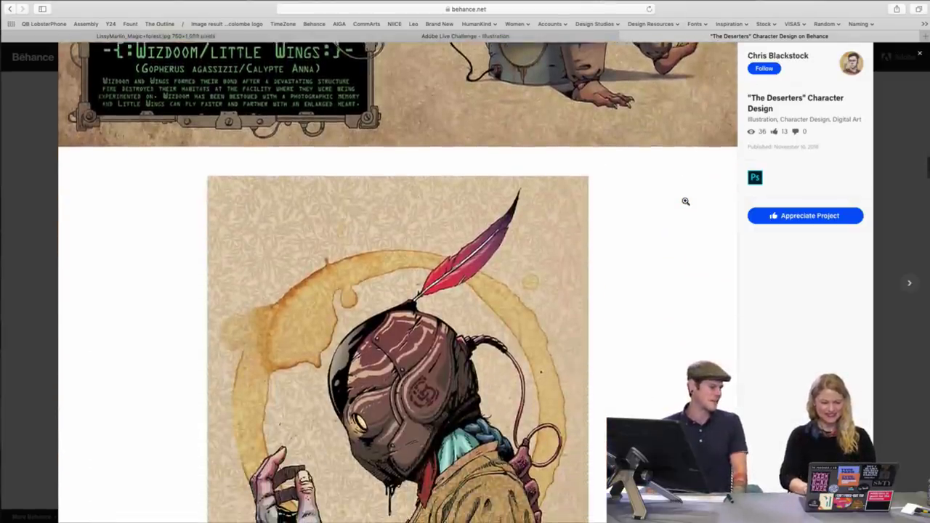
# - Examine the single character portraits framed by coffee-stain rings, from the feather-helmeted figure through to the horned goat
pyautogui.scroll(-1, 684, 203)
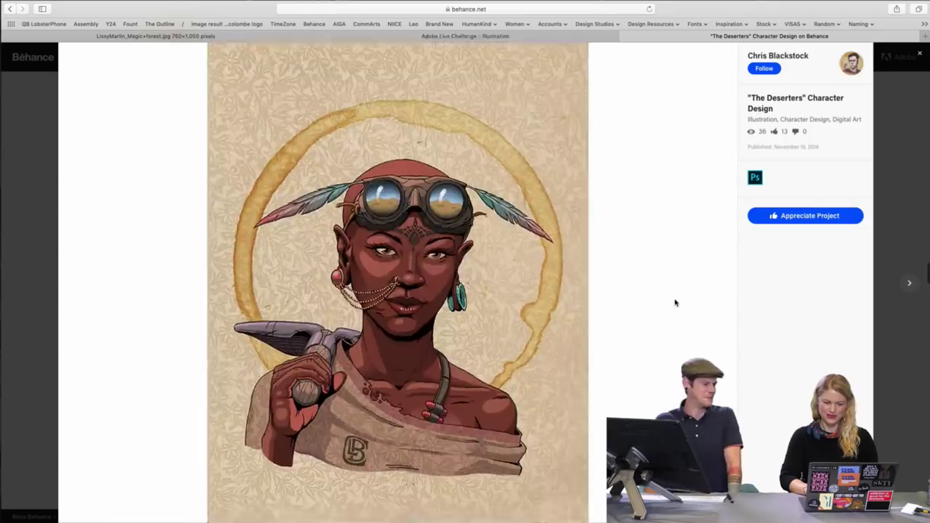
pyautogui.scroll(-2, 675, 302)
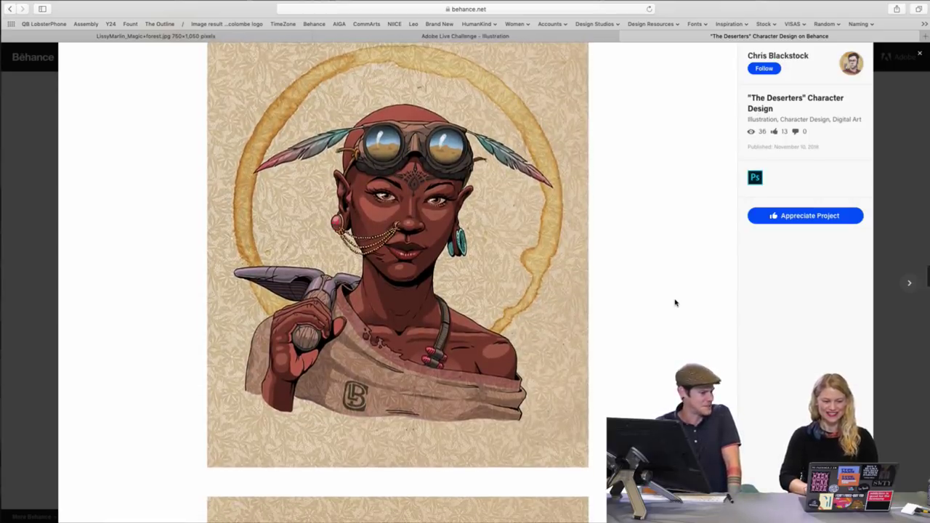
pyautogui.scroll(-10, 675, 303)
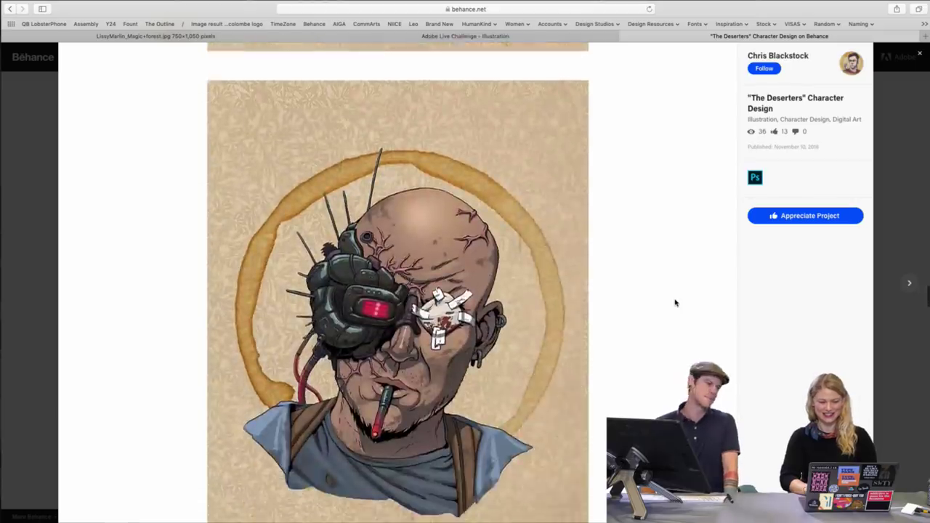
pyautogui.scroll(-5, 675, 303)
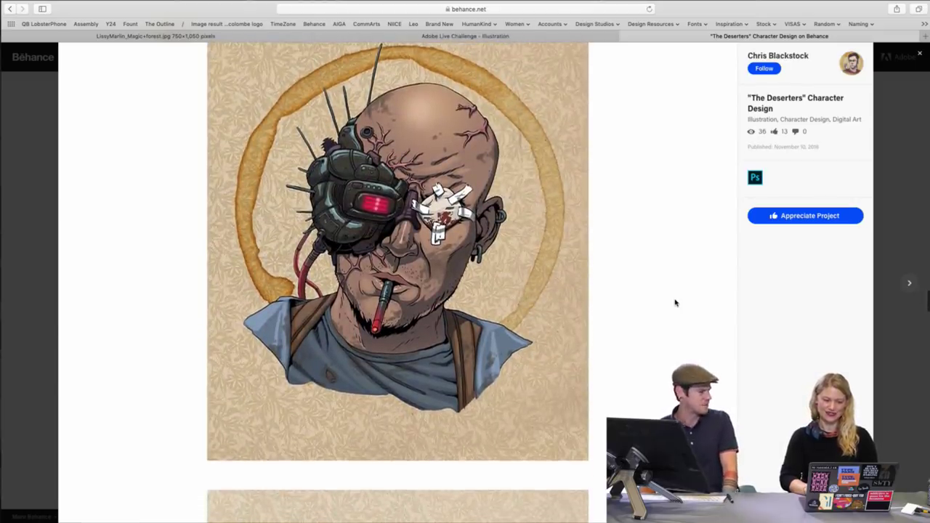
pyautogui.scroll(-12, 675, 303)
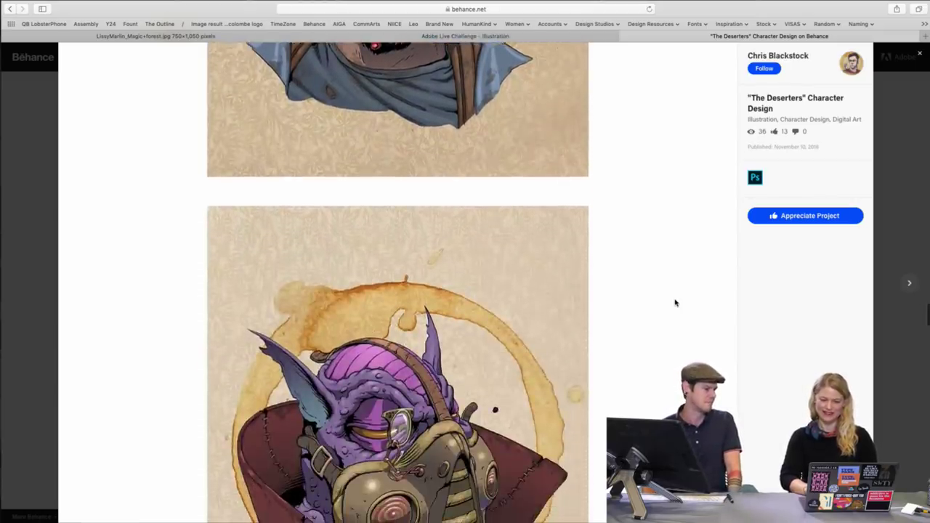
pyautogui.scroll(-10, 674, 303)
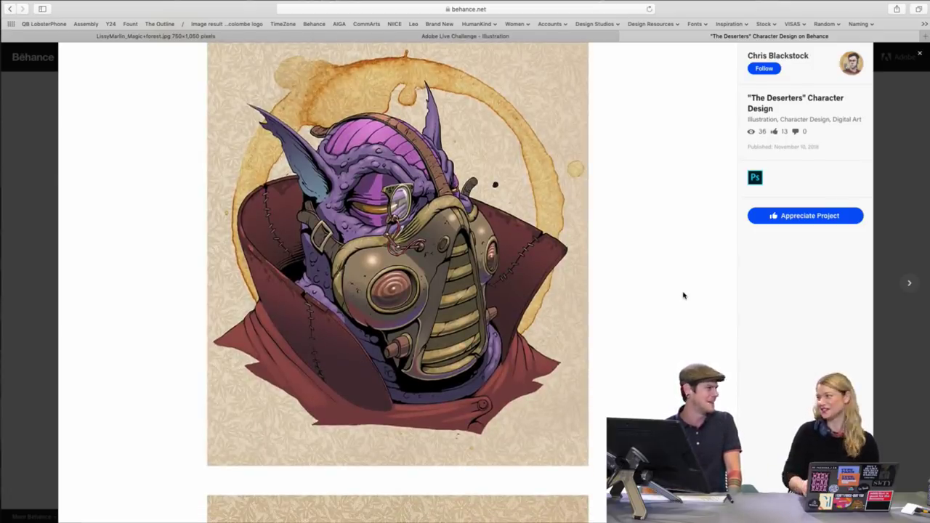
pyautogui.scroll(-1, 682, 296)
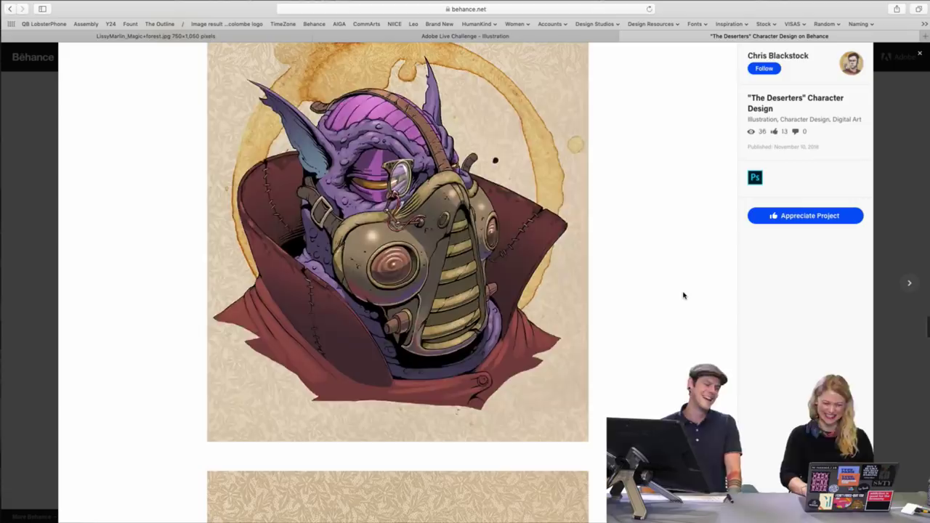
pyautogui.scroll(-18, 683, 296)
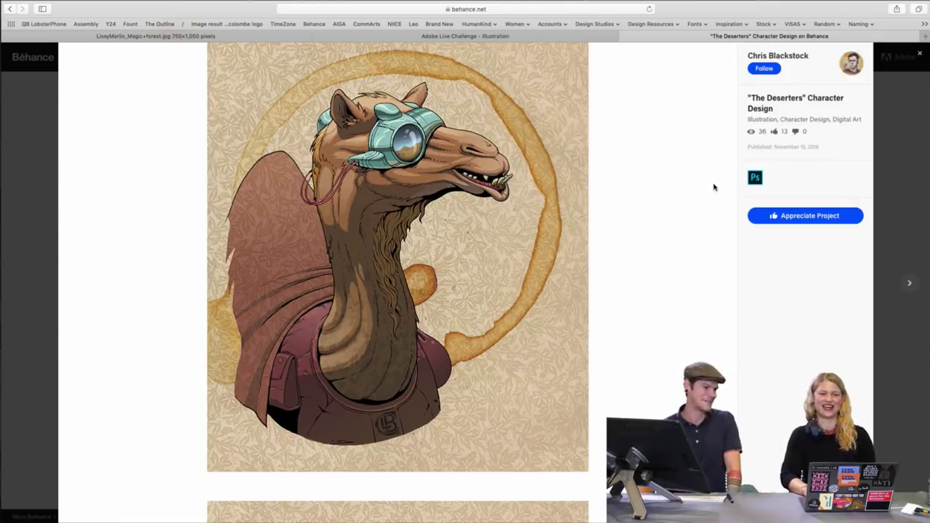
pyautogui.scroll(-3, 714, 187)
pyautogui.scroll(-7, 713, 186)
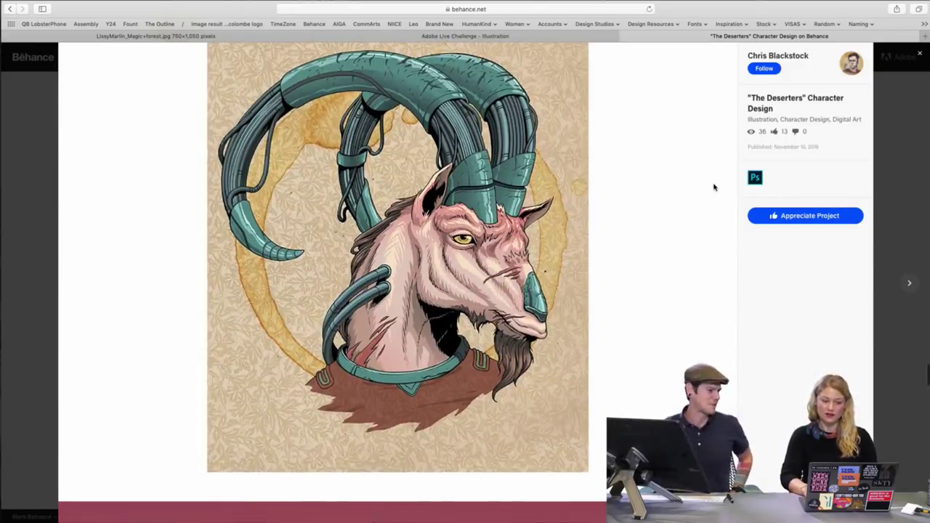
# - Examine the full-colour scene paintings of the desert creature, the masked rider on the red hoverbike and the spear fighter facing the serpent
pyautogui.scroll(-12, 713, 186)
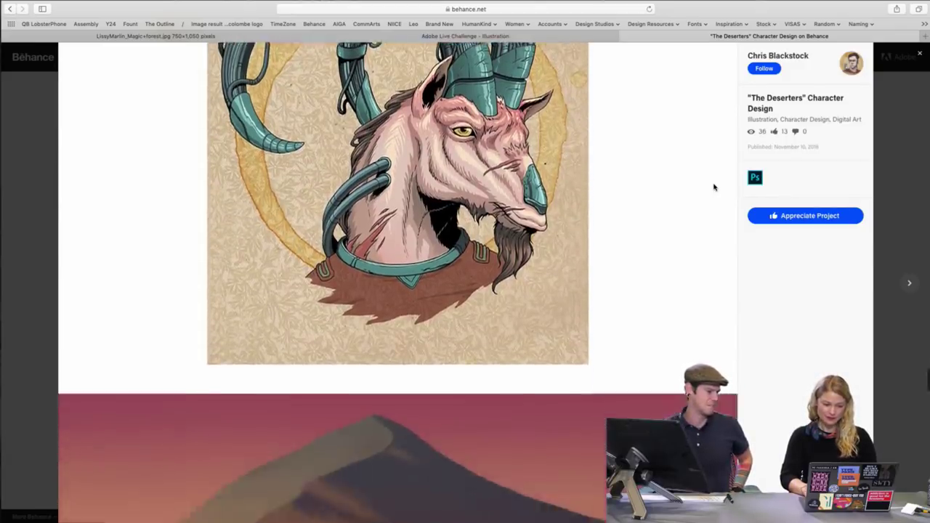
pyautogui.scroll(-1, 713, 183)
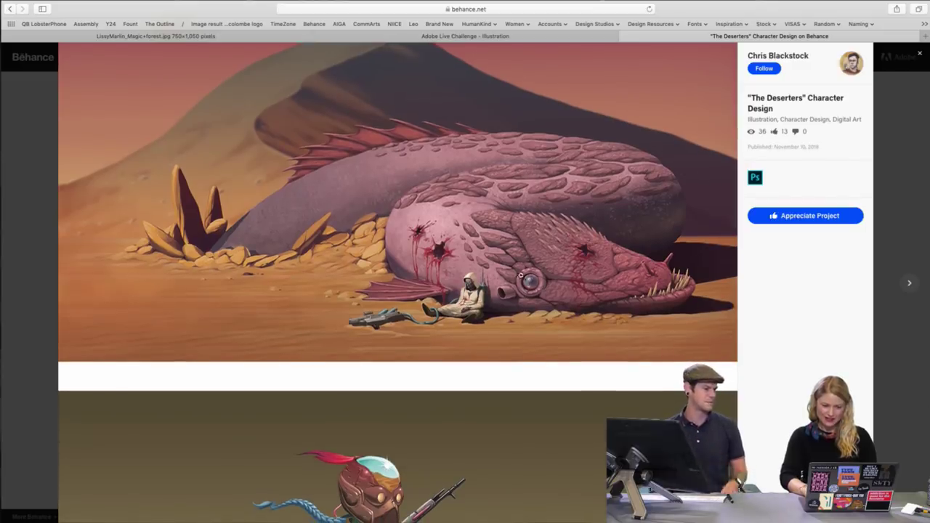
pyautogui.scroll(-1, 711, 299)
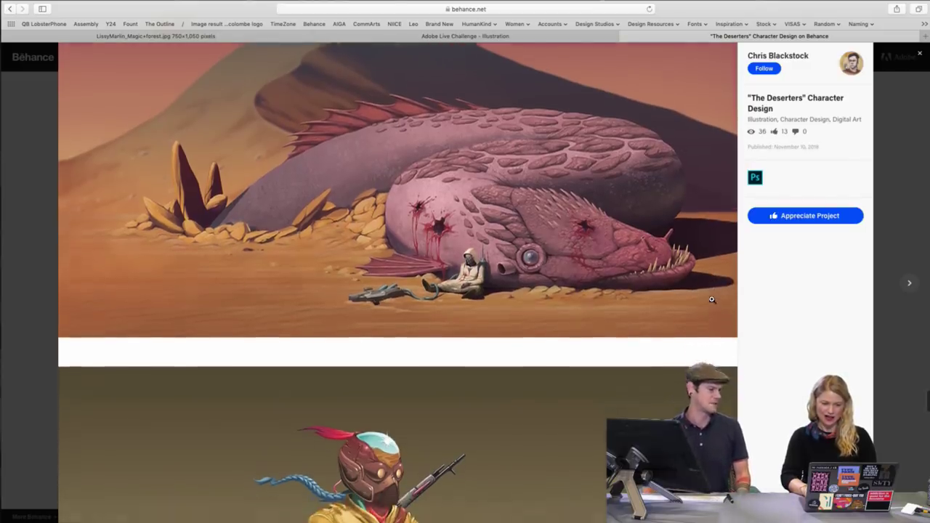
pyautogui.scroll(-1, 712, 299)
pyautogui.scroll(-1, 711, 299)
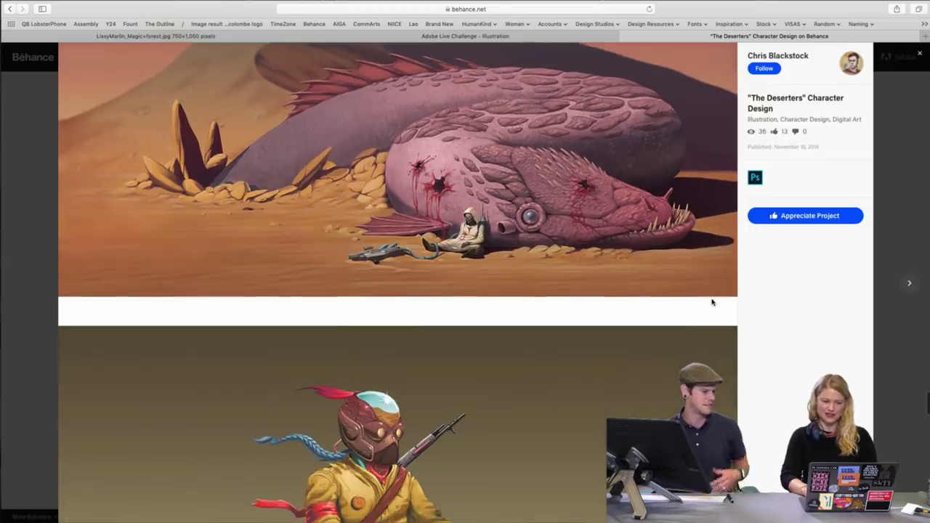
pyautogui.scroll(-4, 712, 300)
pyautogui.scroll(-6, 711, 301)
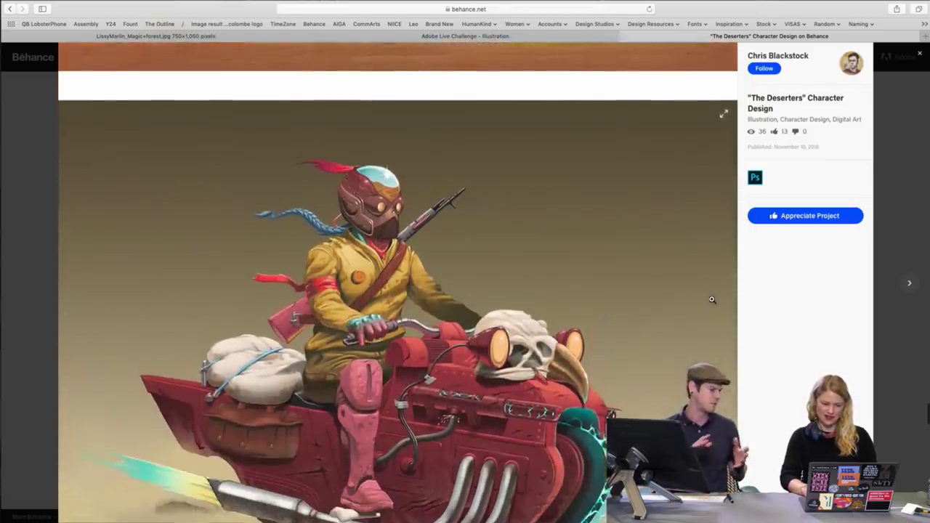
pyautogui.scroll(-1, 712, 300)
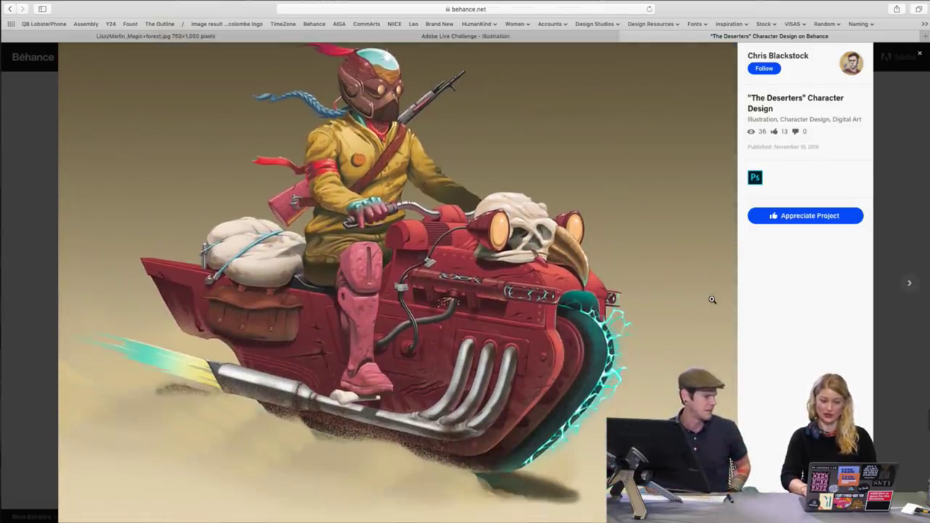
pyautogui.scroll(-2, 712, 299)
pyautogui.scroll(-9, 711, 300)
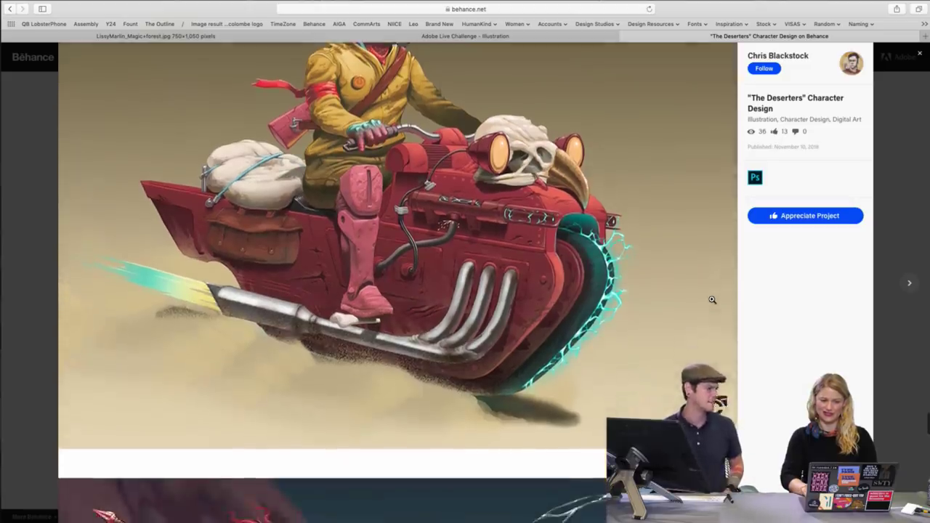
pyautogui.scroll(-5, 711, 300)
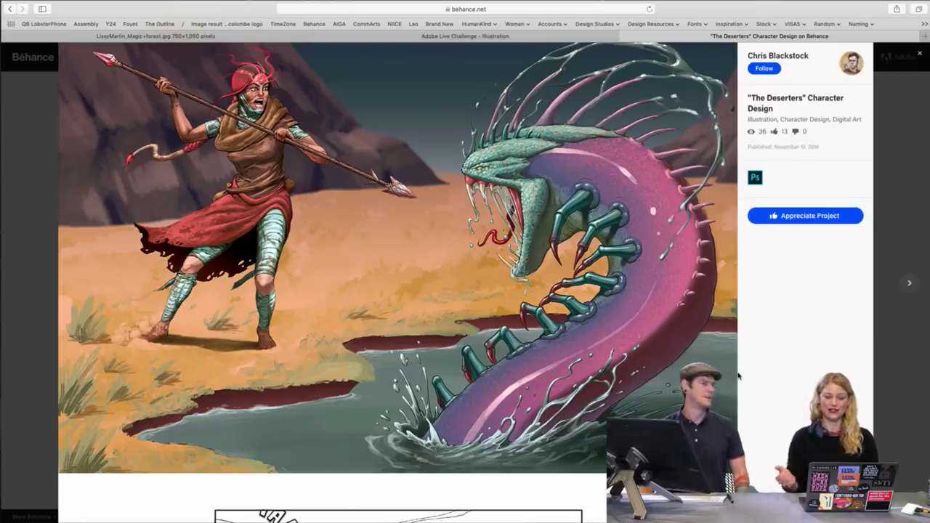
# - Compare the black-and-white inked comic page of the robotic camel with its coloured version
pyautogui.scroll(-4, 738, 376)
pyautogui.scroll(-9, 738, 376)
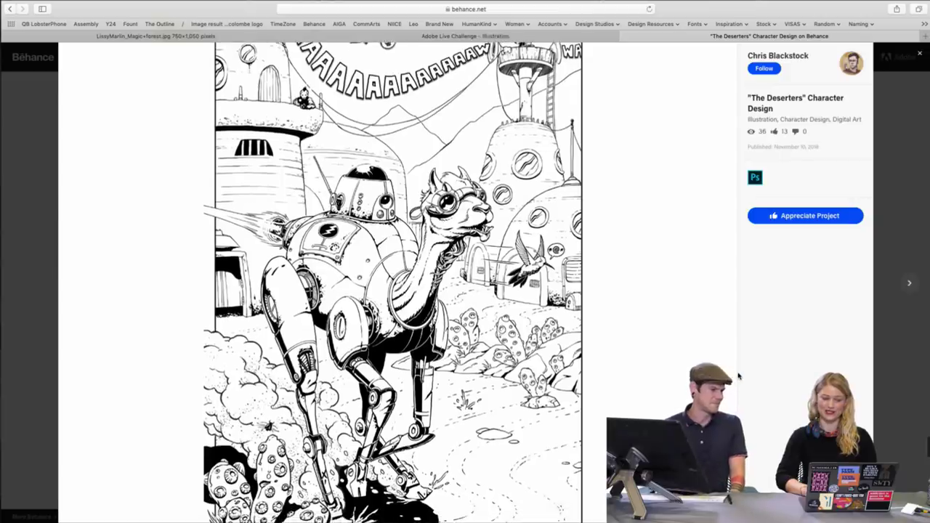
pyautogui.scroll(-2, 738, 376)
pyautogui.scroll(-1, 738, 375)
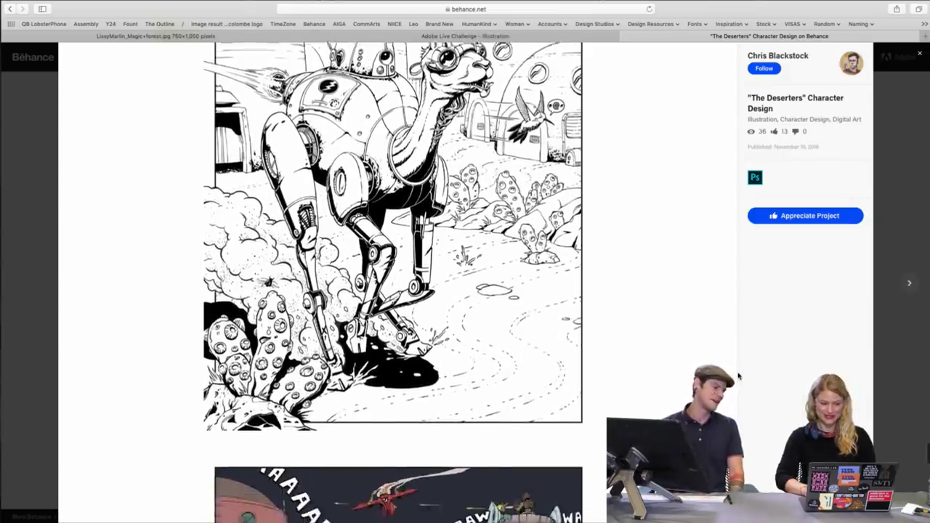
pyautogui.scroll(-3, 737, 375)
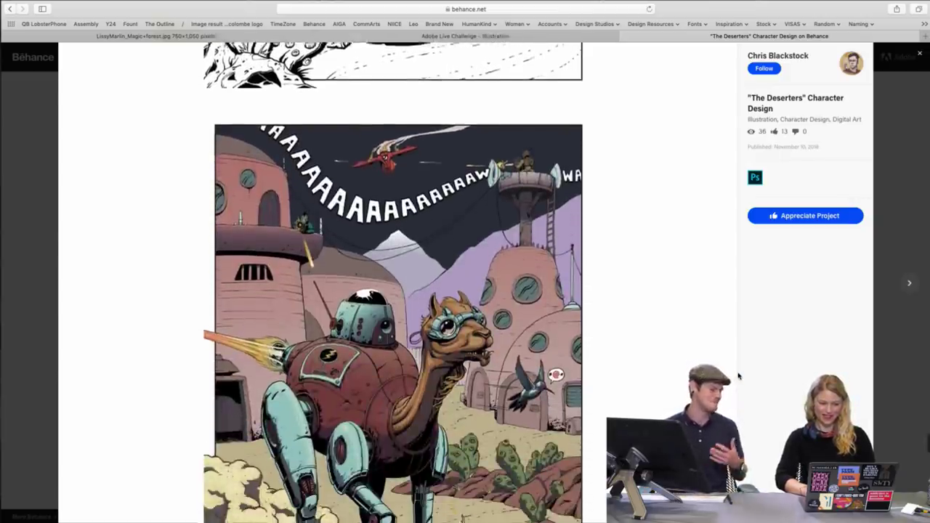
# - View the coloured camel page and the alien noodle-eating comic strip at the project's end, and appreciate the project
pyautogui.scroll(-2, 738, 375)
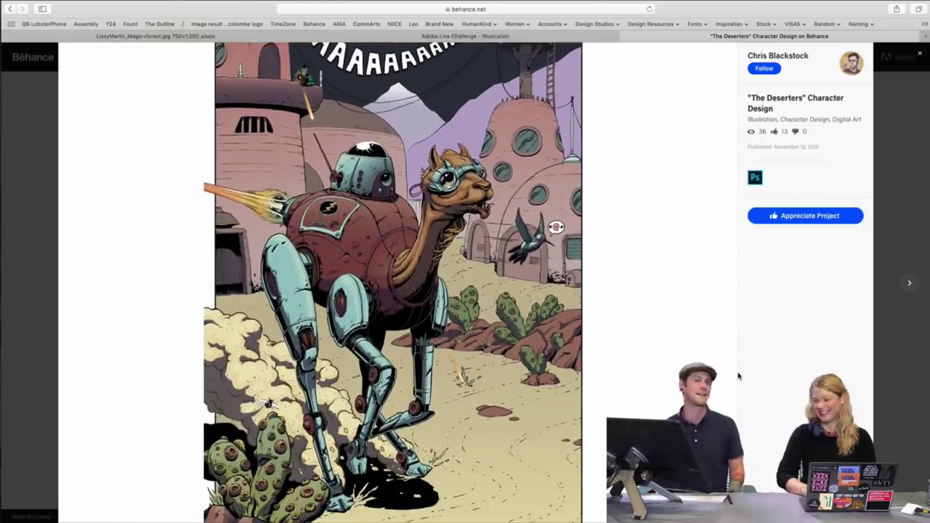
pyautogui.scroll(-15, 738, 376)
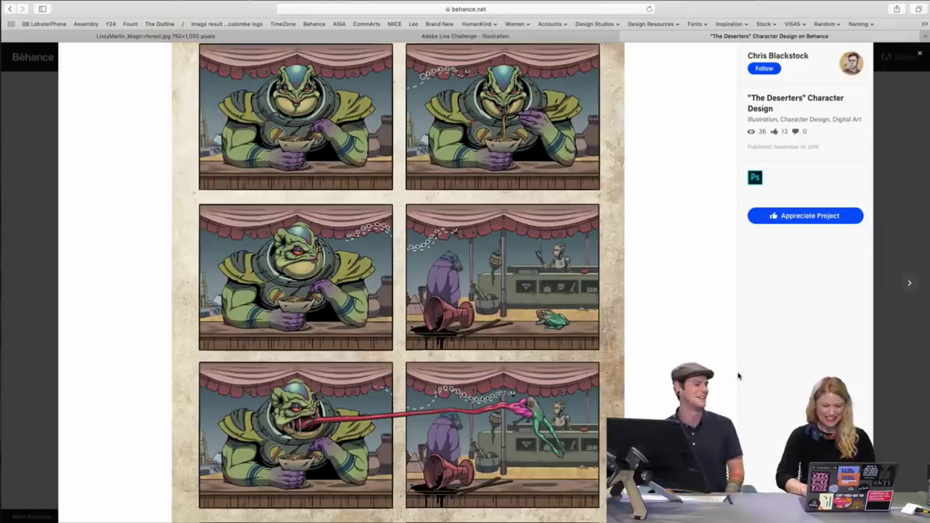
pyautogui.scroll(-3, 738, 375)
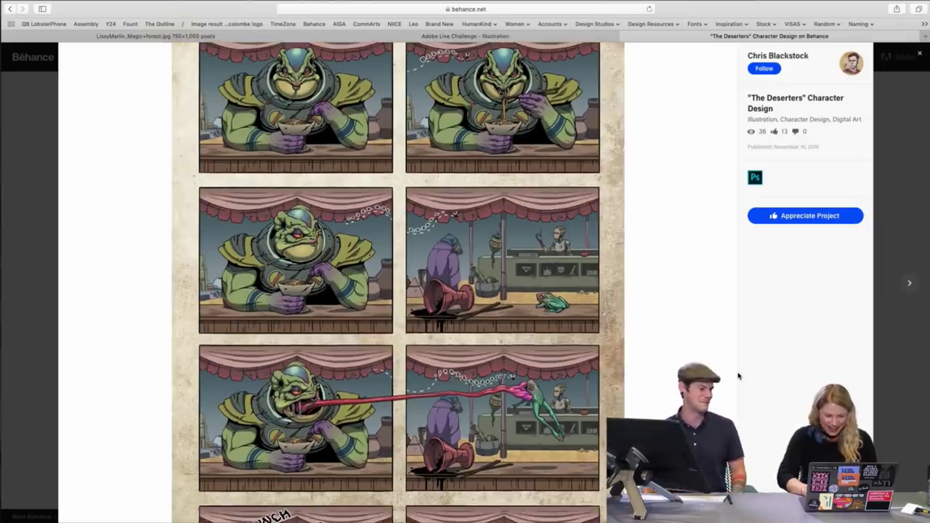
pyautogui.scroll(-6, 738, 376)
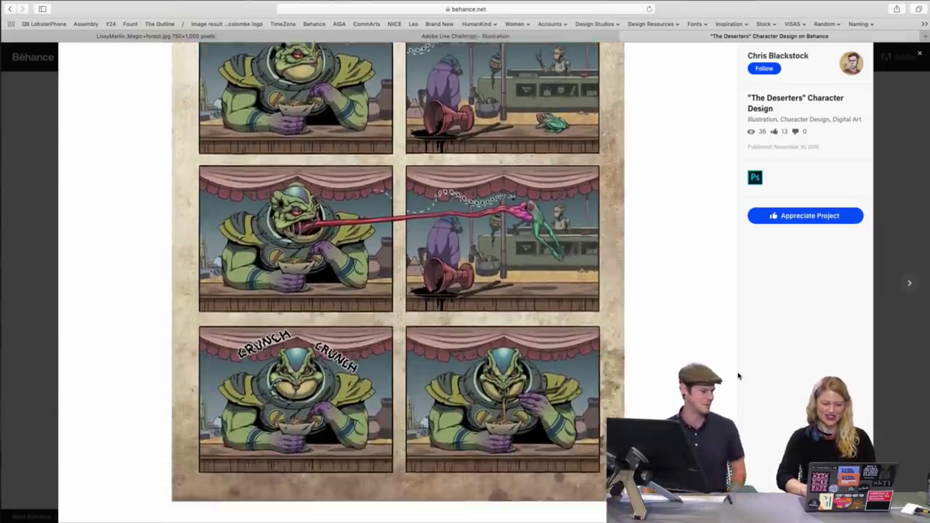
pyautogui.scroll(-1, 738, 375)
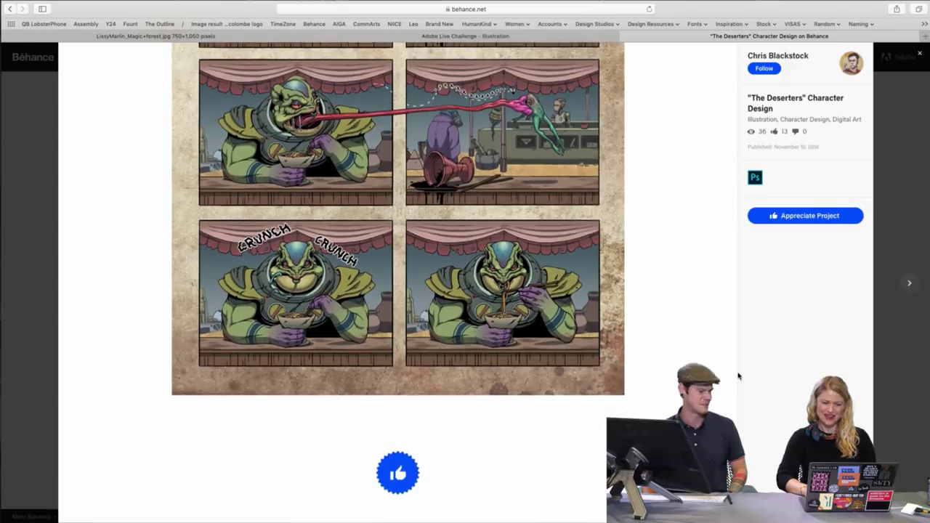
pyautogui.click(404, 473)
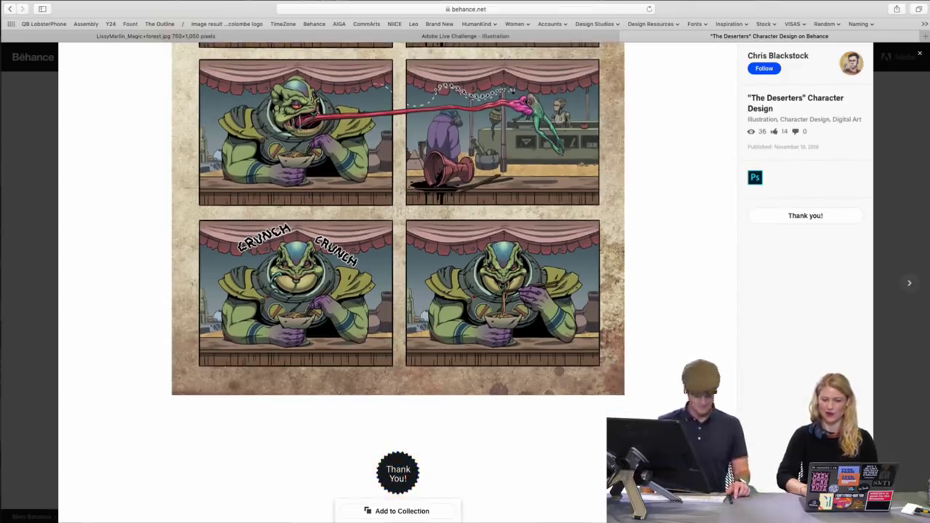
pyautogui.scroll(10, 397, 282)
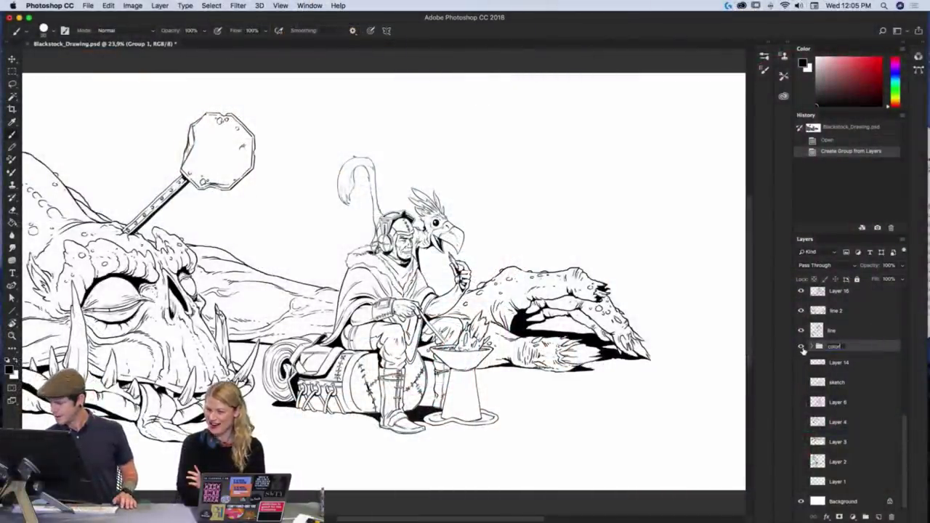
# - In Photoshop, name the new layer group "color" in Blackstock_Drawing.psd
pyautogui.press('Return')
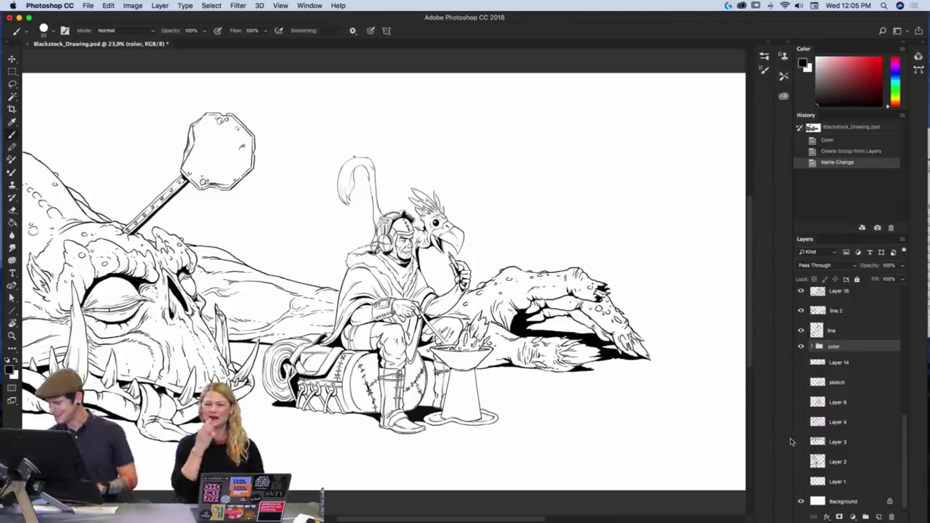
# - Compare the blue sketch with the inked drawing by toggling the visibility of the line 2 and sketch layers
pyautogui.click(801, 310)
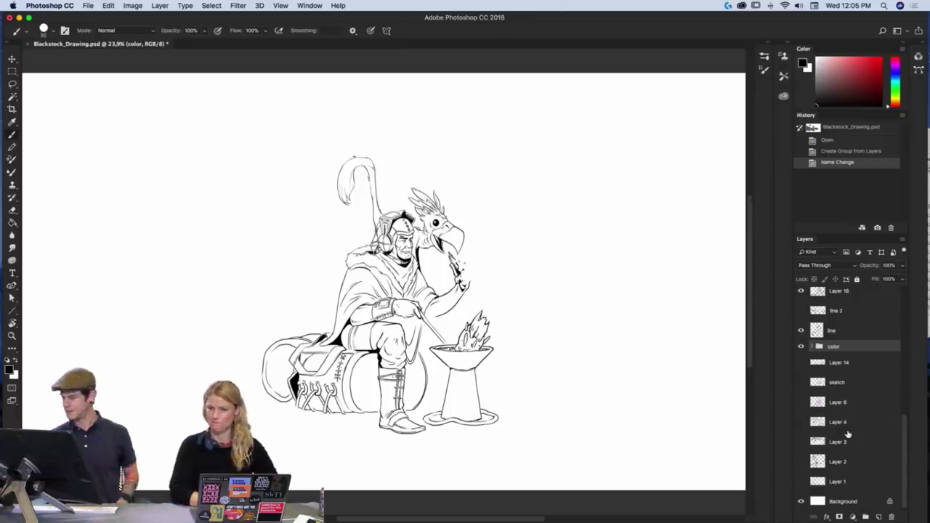
pyautogui.click(801, 382)
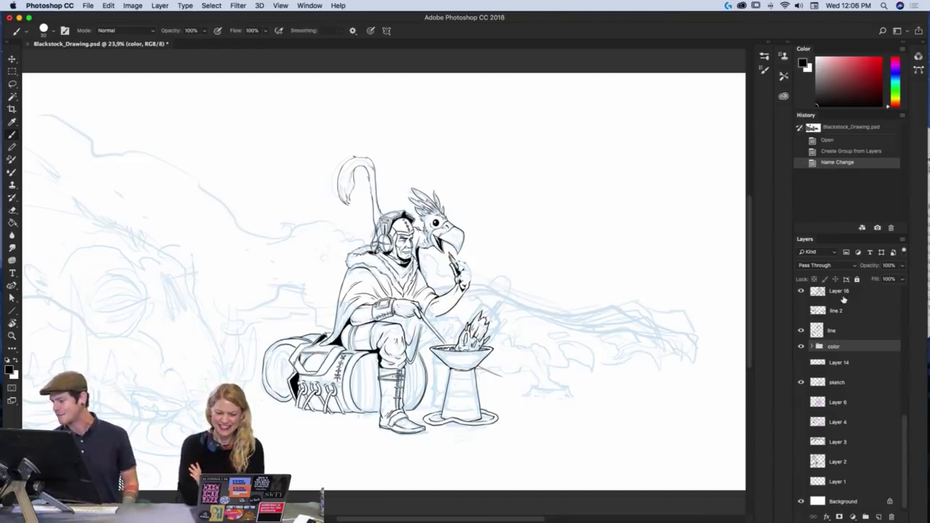
pyautogui.click(801, 311)
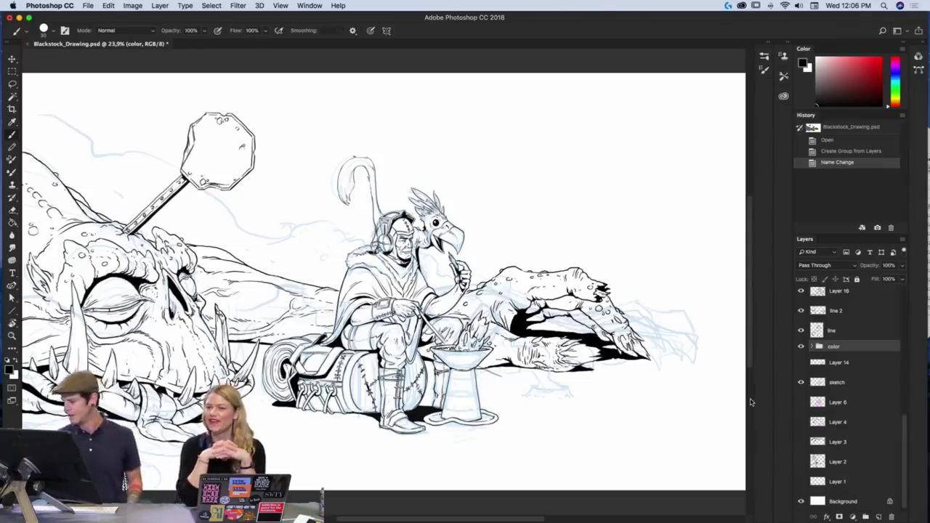
pyautogui.click(801, 382)
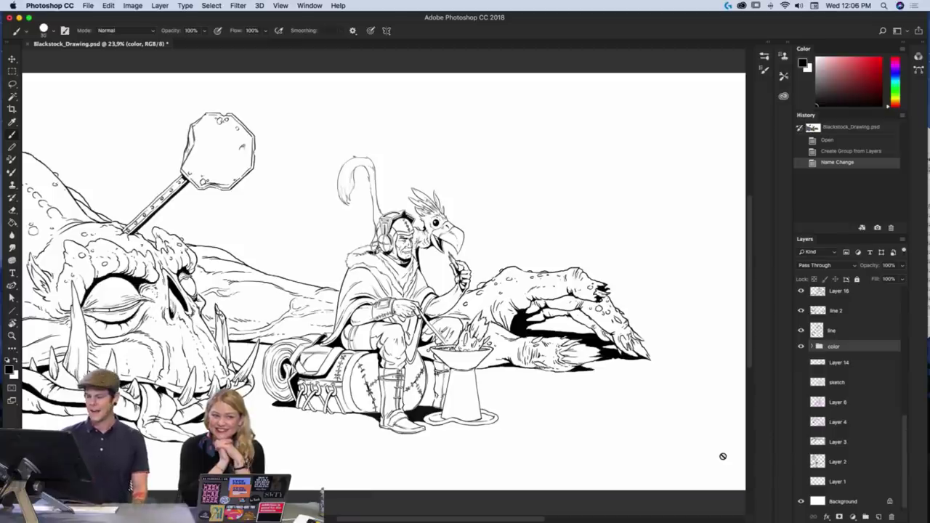
pyautogui.moveTo(322, 416)
pyautogui.mouseDown()
pyautogui.moveTo(330, 423)
pyautogui.moveTo(540, 374)
pyautogui.moveTo(481, 436)
pyautogui.mouseUp()
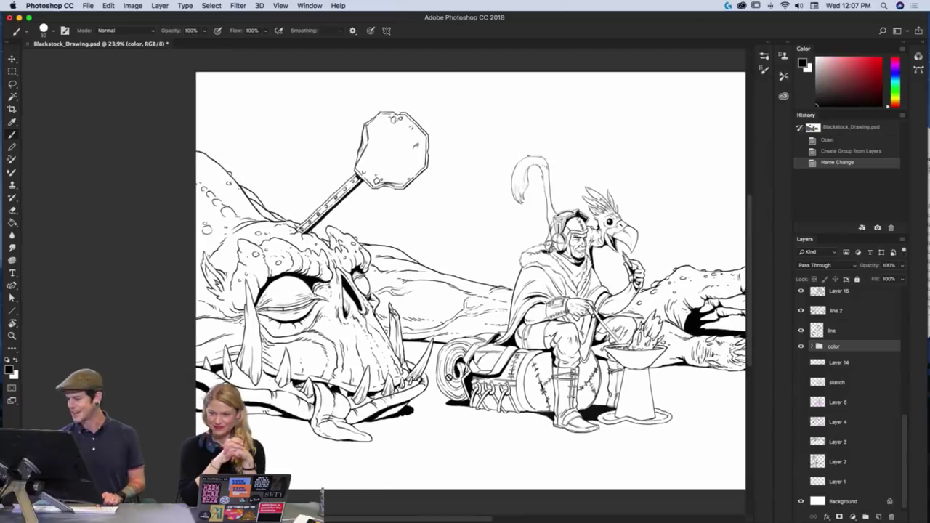
pyautogui.moveTo(905, 428); pyautogui.dragTo(904, 406)
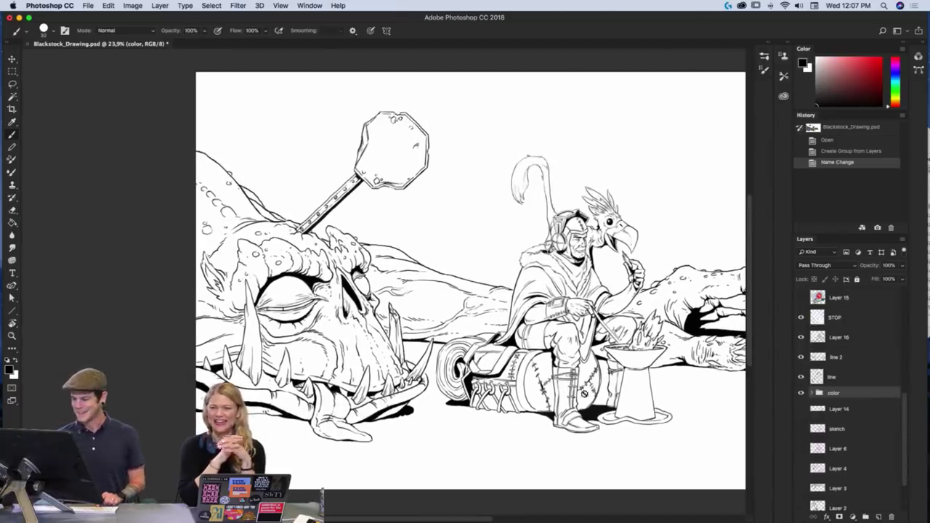
pyautogui.hscroll(5, 584, 393)
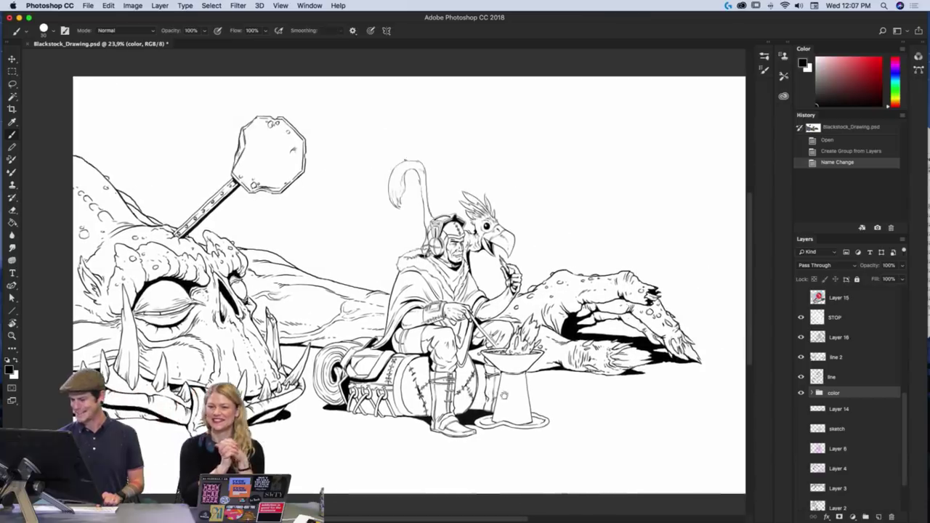
pyautogui.moveTo(503, 395); pyautogui.dragTo(505, 395)
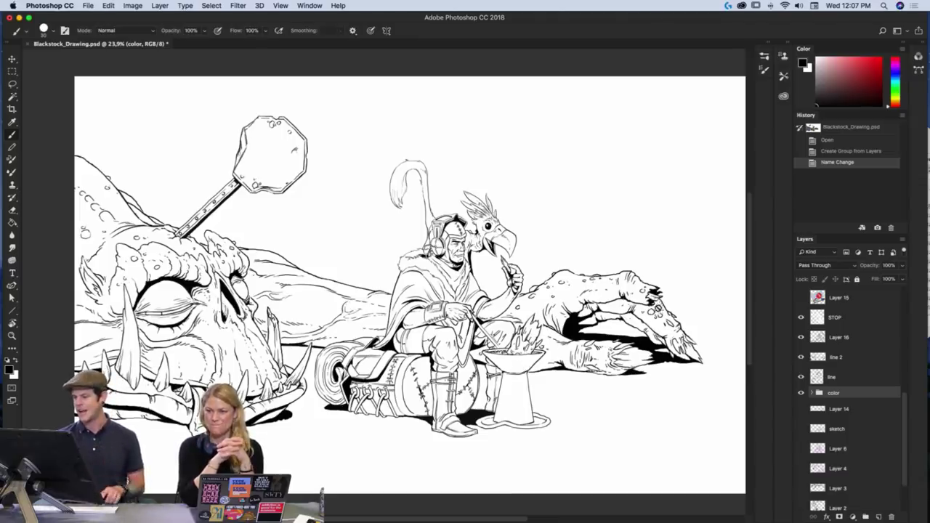
pyautogui.moveTo(659, 312); pyautogui.dragTo(579, 329)
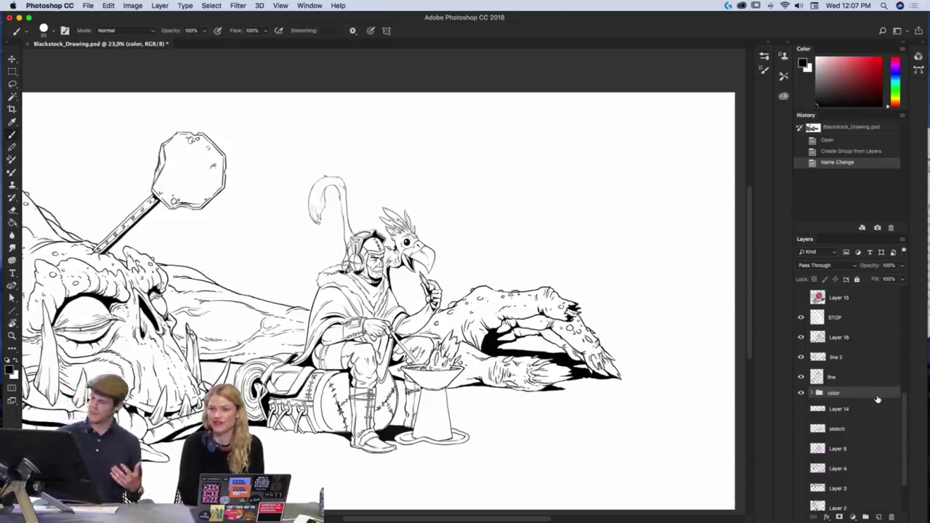
# - Expand the color group and show its stop sign, stove, big jim color, Tucat color, backpack and monster color layers
pyautogui.click(810, 393)
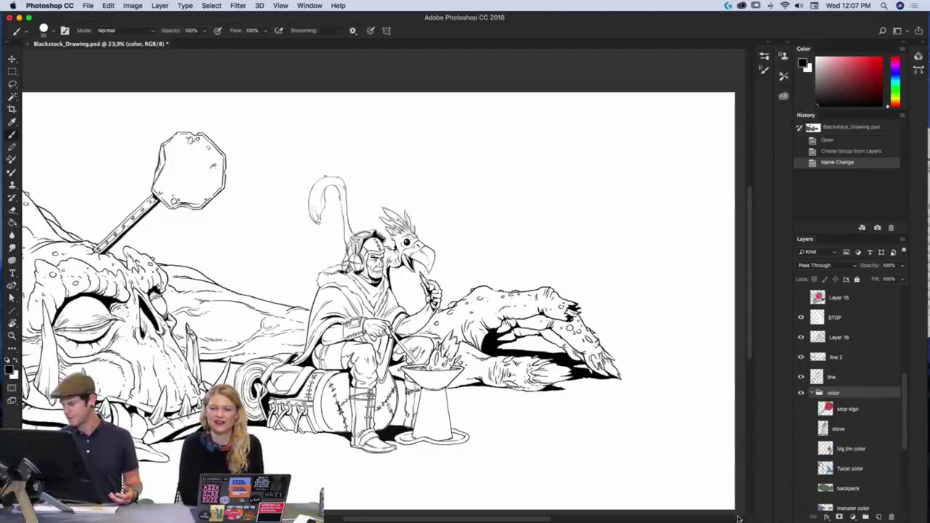
pyautogui.click(801, 408)
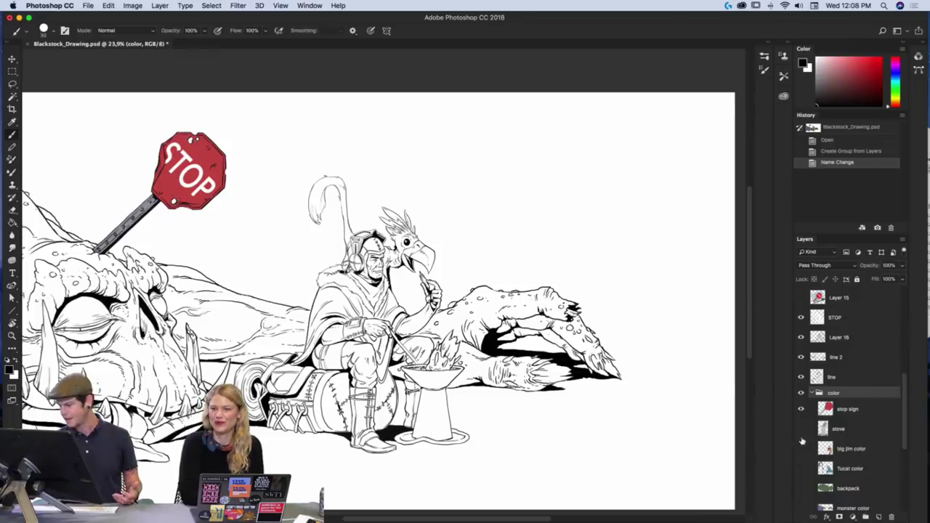
pyautogui.click(801, 429)
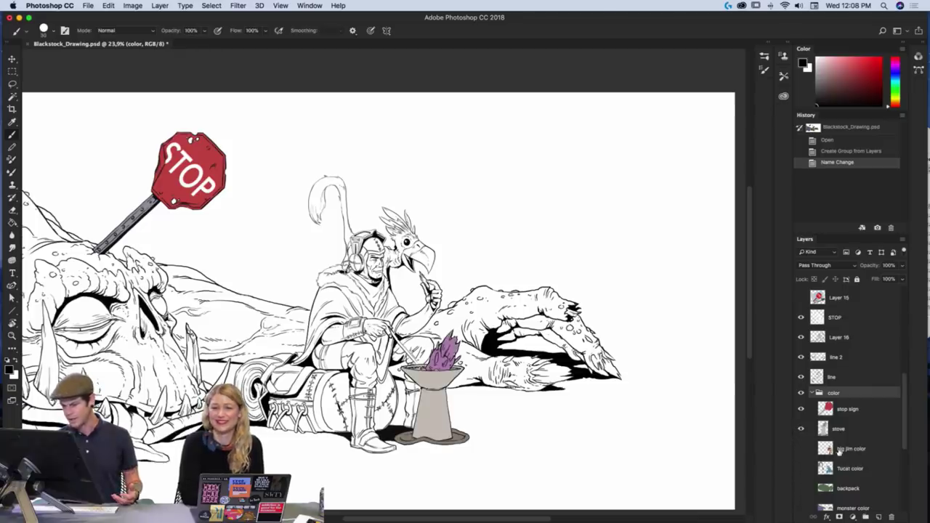
pyautogui.click(800, 449)
pyautogui.click(801, 468)
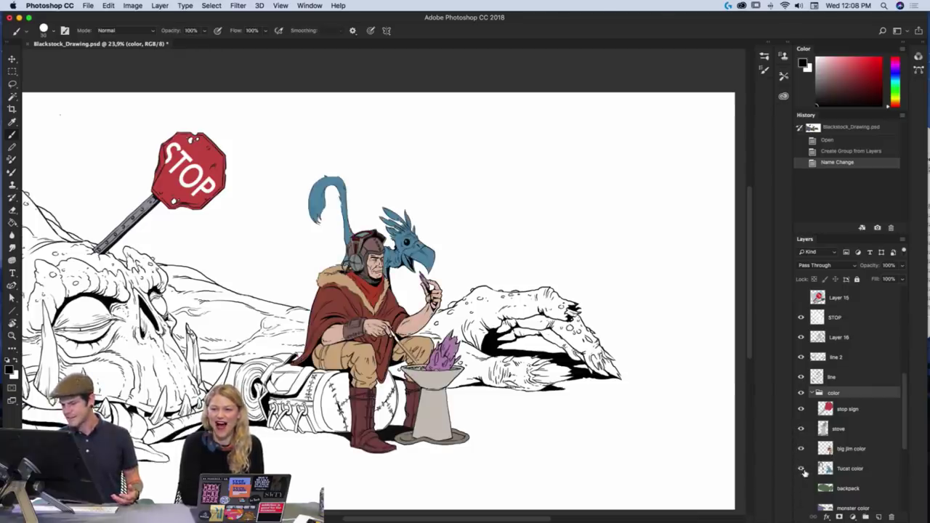
pyautogui.click(801, 488)
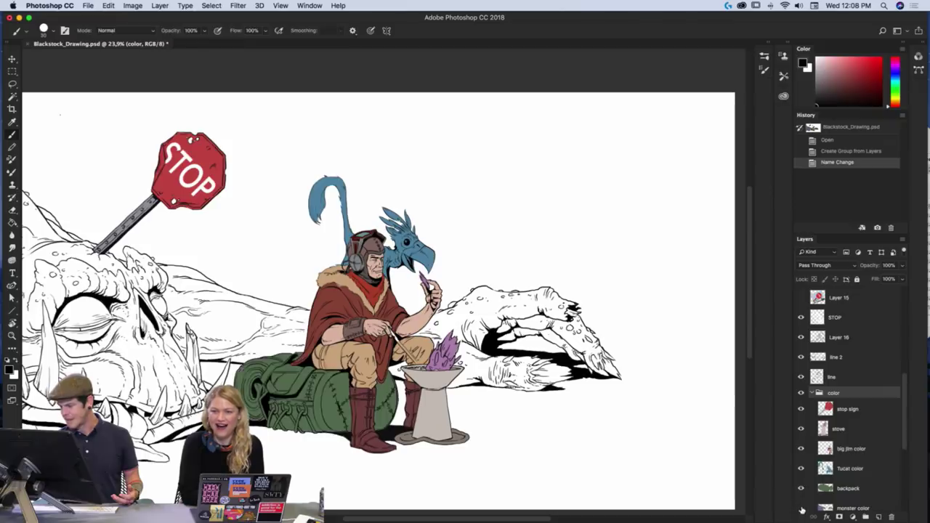
pyautogui.click(801, 508)
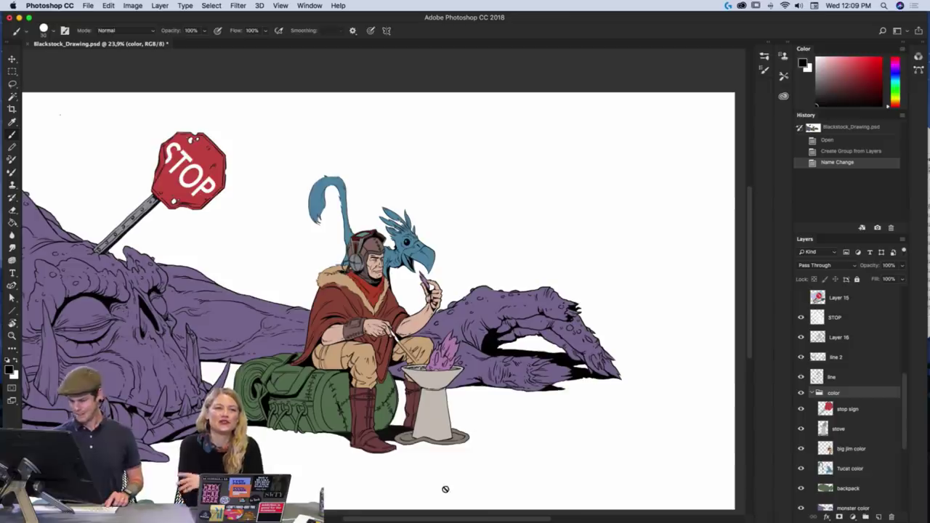
# - Sample the purple of the monster's face and shift it to a lighter, greyish pink as the brush colour
pyautogui.press('z')
pyautogui.moveTo(303, 419); pyautogui.dragTo(518, 429)
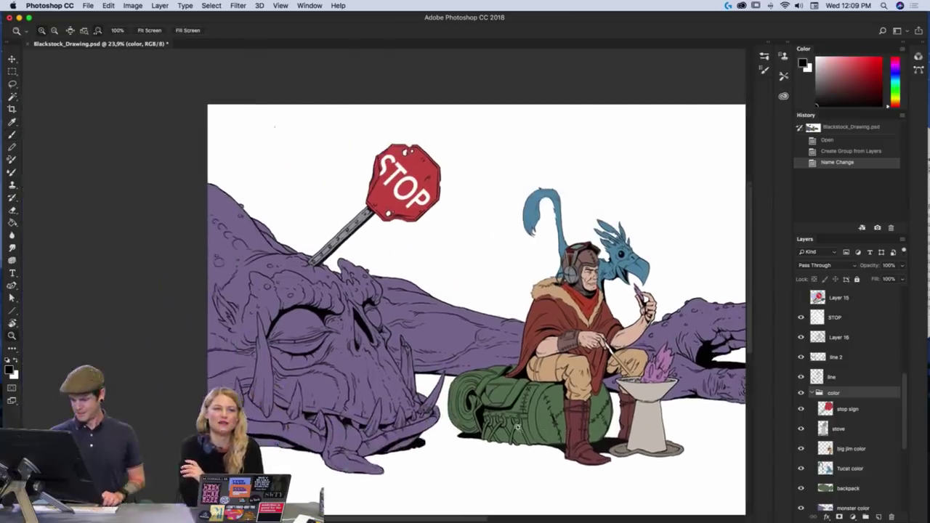
pyautogui.moveTo(385, 371); pyautogui.dragTo(427, 369)
pyautogui.scroll(-4, 427, 369)
pyautogui.hscroll(-5, 427, 369)
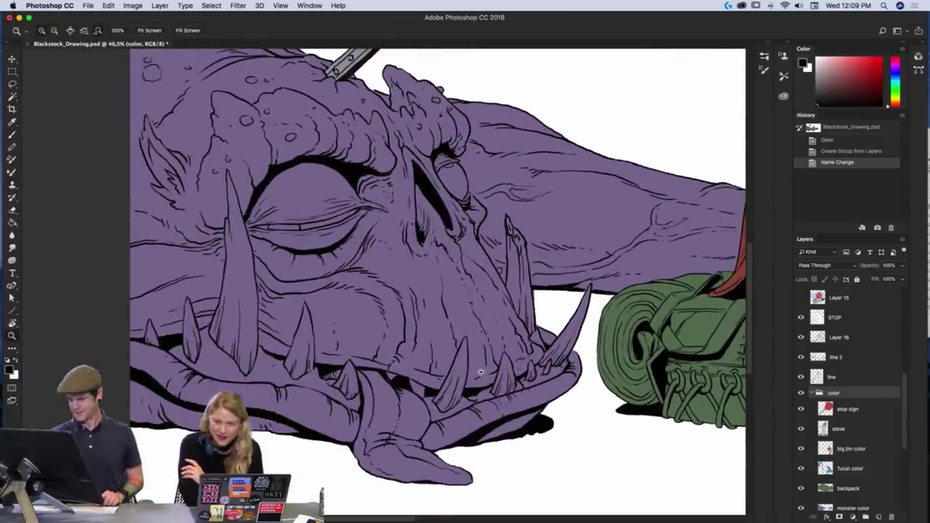
pyautogui.press('i')
pyautogui.click(483, 368)
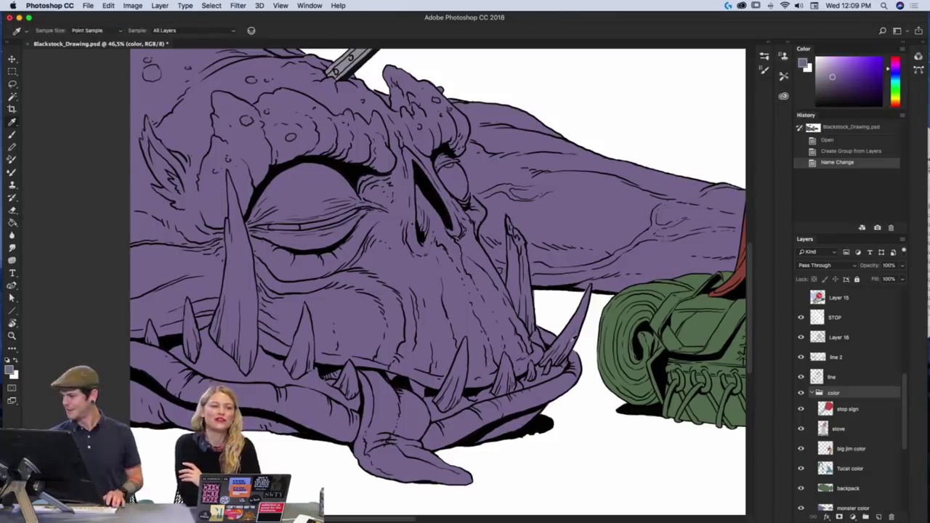
pyautogui.moveTo(889, 67); pyautogui.dragTo(890, 64)
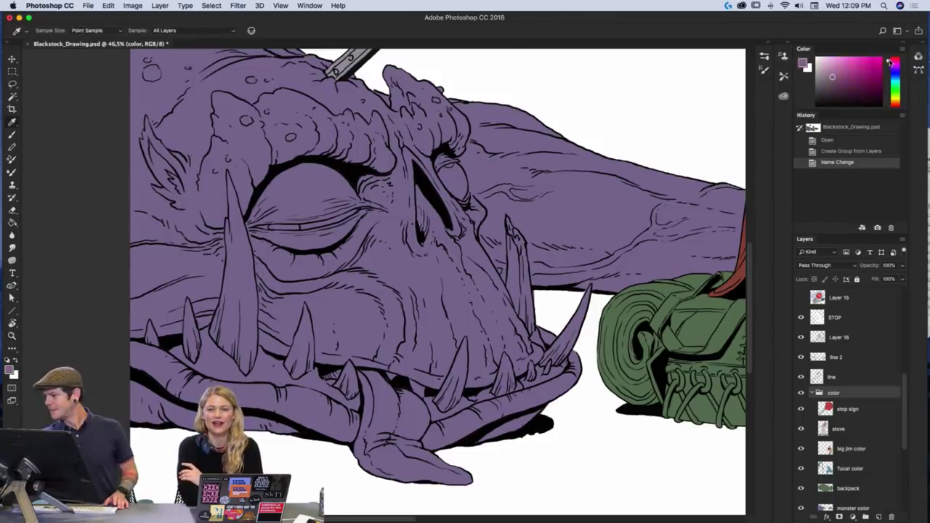
pyautogui.moveTo(832, 76); pyautogui.dragTo(825, 68)
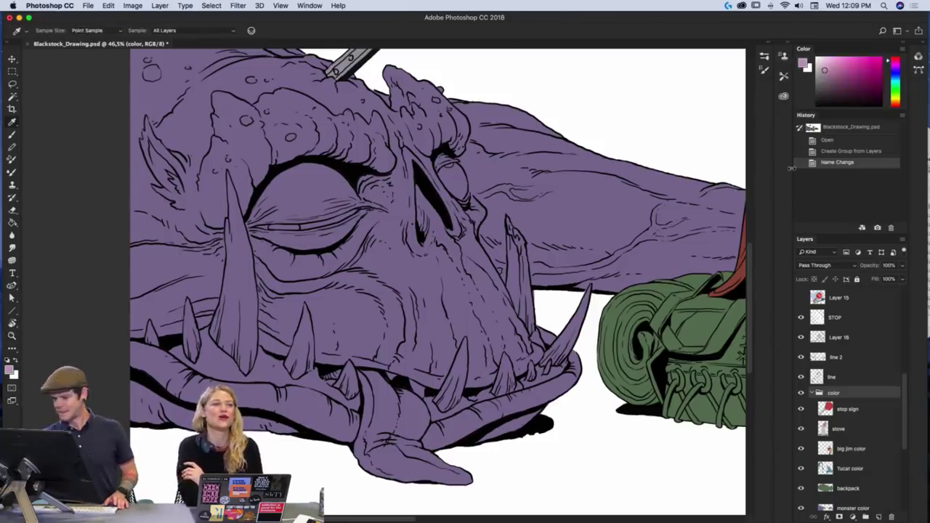
pyautogui.press('b')
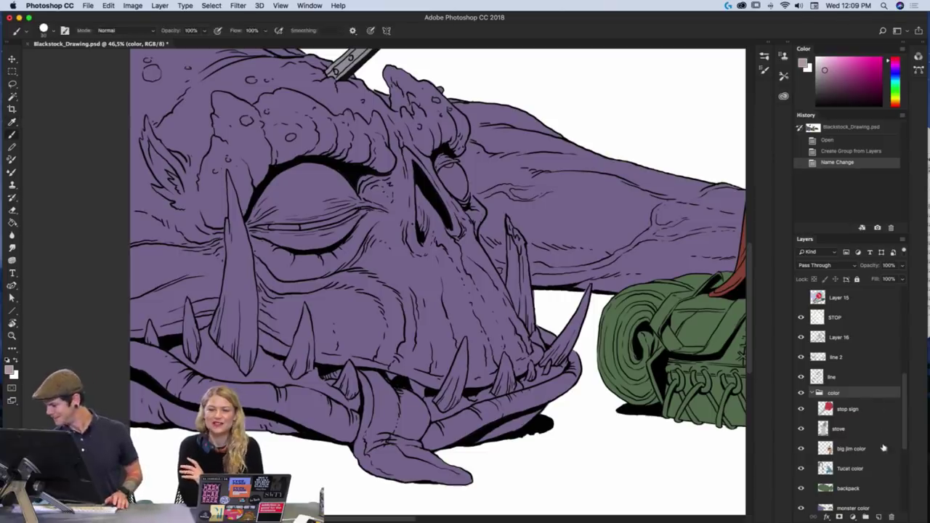
# - Lock the transparent pixels of the monster color layer and test the lock with a brush stroke past the jaw, undoing the stroke
pyautogui.moveTo(904, 404); pyautogui.dragTo(901, 422)
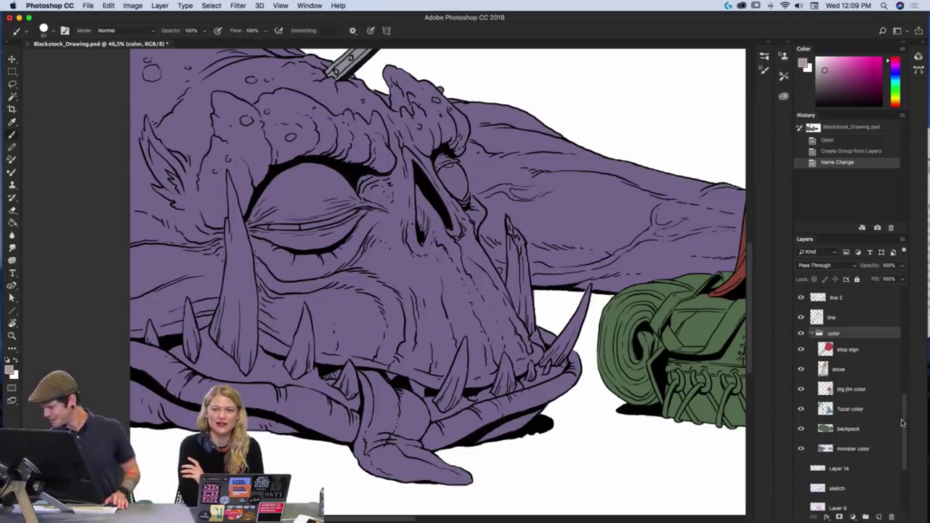
pyautogui.click(857, 449)
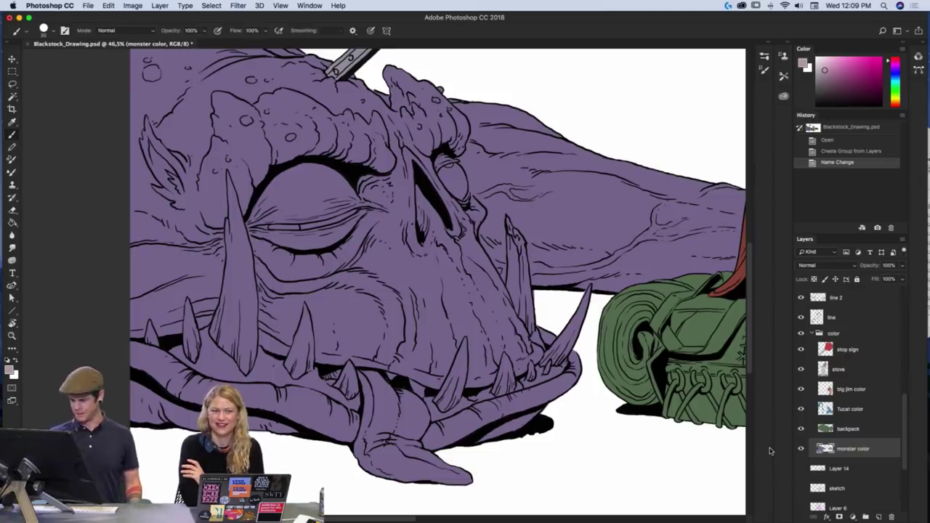
pyautogui.click(814, 279)
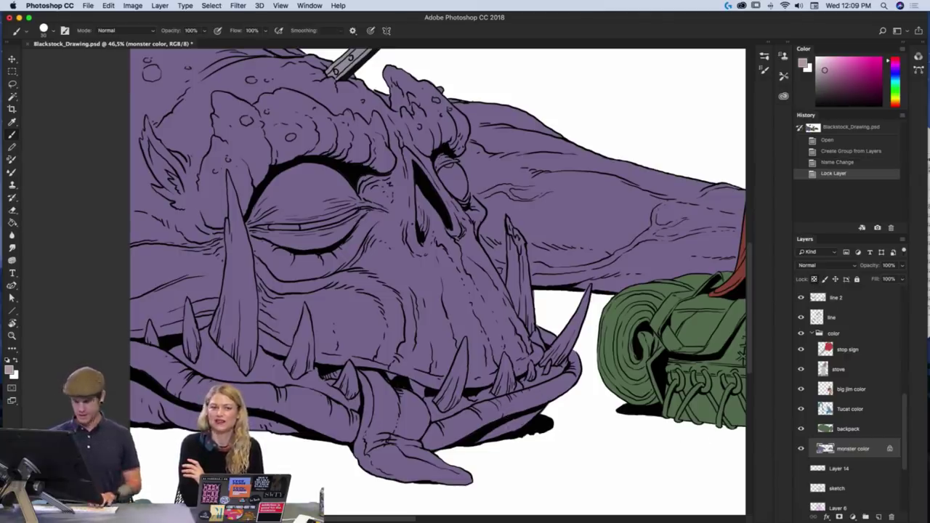
pyautogui.moveTo(504, 360); pyautogui.dragTo(603, 283)
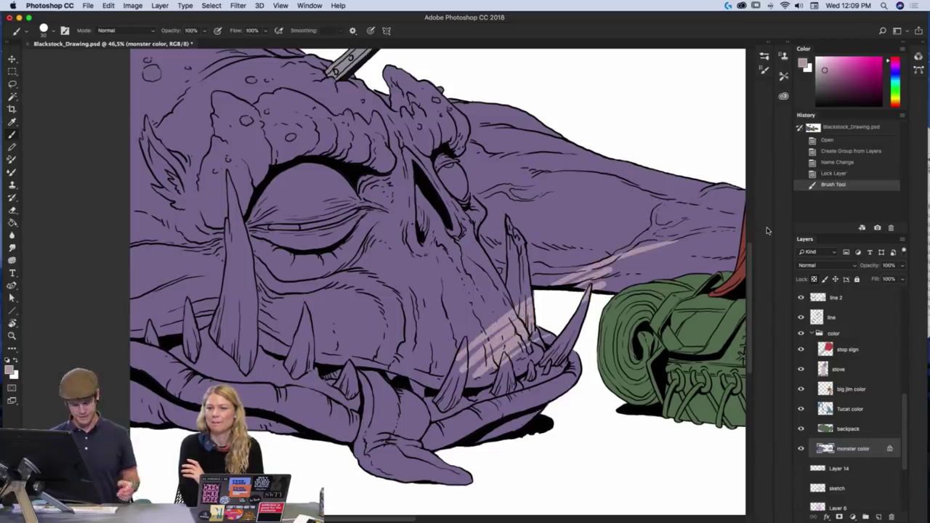
pyautogui.press('super+z')
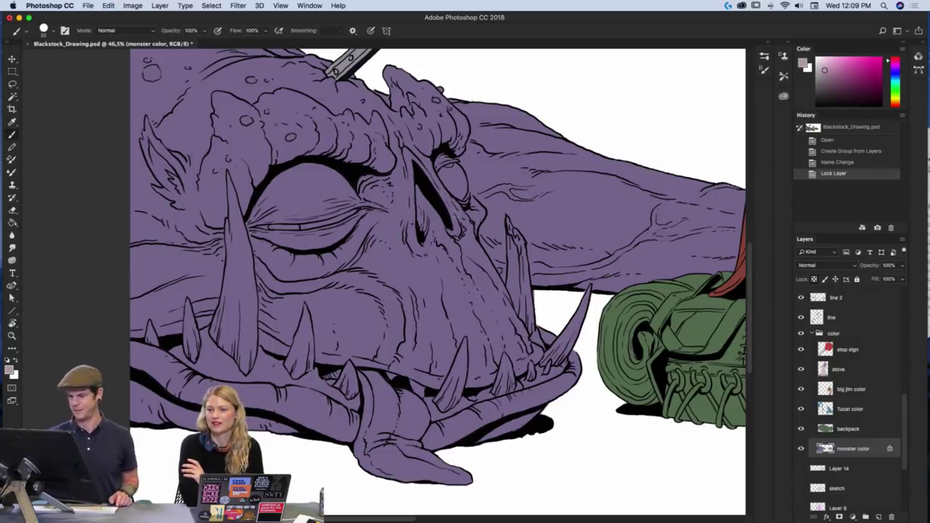
# - Paint the exposed eyeballs of both monster eyes in the pale pink on the monster color layer
pyautogui.moveTo(458, 174)
pyautogui.mouseDown()
pyautogui.moveTo(445, 167)
pyautogui.moveTo(453, 164)
pyautogui.mouseUp()
pyautogui.moveTo(458, 166)
pyautogui.mouseDown()
pyautogui.moveTo(465, 189)
pyautogui.moveTo(443, 179)
pyautogui.moveTo(461, 197)
pyautogui.moveTo(450, 191)
pyautogui.mouseUp()
pyautogui.moveTo(352, 212); pyautogui.dragTo(321, 223)
pyautogui.moveTo(321, 222)
pyautogui.mouseDown()
pyautogui.moveTo(264, 227)
pyautogui.moveTo(273, 226)
pyautogui.mouseUp()
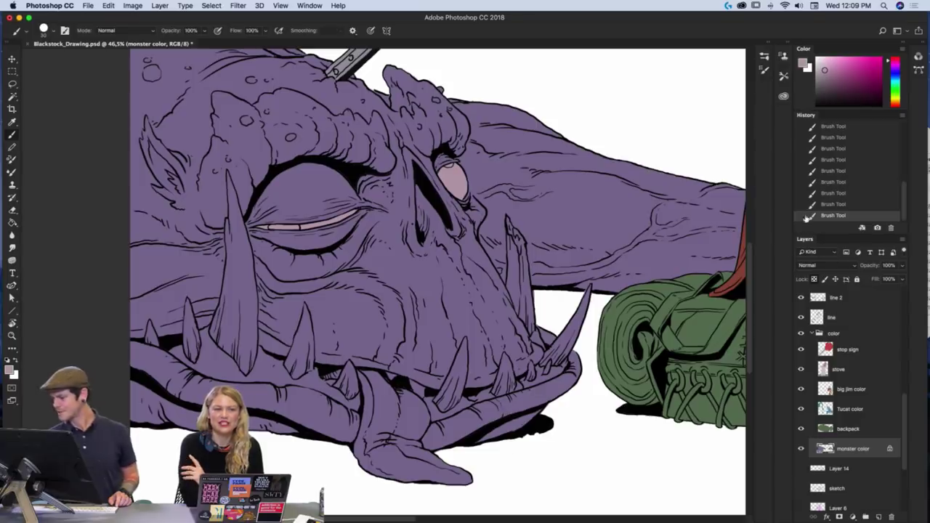
# - Set the brush colour to a pale cream and paint the two tusks on the far side of the monster's snout
pyautogui.click(896, 100)
pyautogui.moveTo(897, 101); pyautogui.dragTo(895, 104)
pyautogui.moveTo(826, 67); pyautogui.dragTo(821, 60)
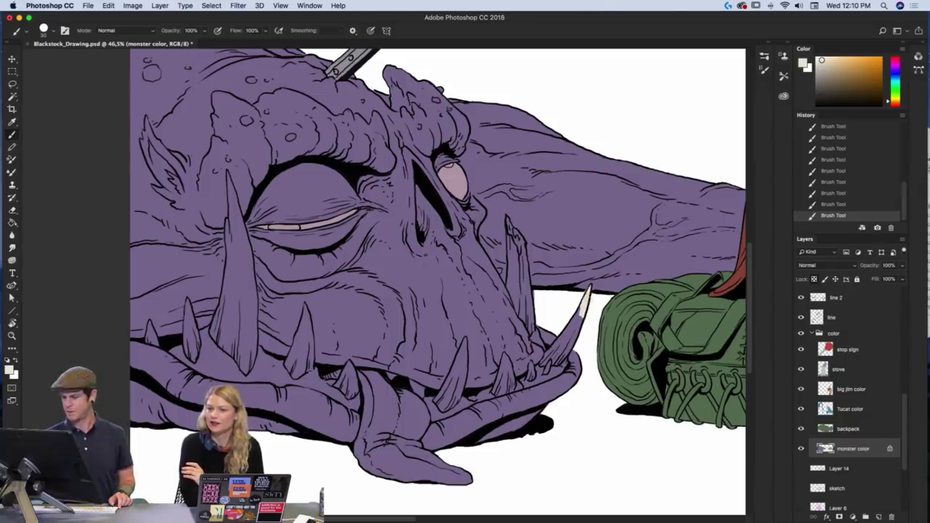
pyautogui.moveTo(588, 292)
pyautogui.mouseDown()
pyautogui.moveTo(579, 324)
pyautogui.moveTo(570, 319)
pyautogui.moveTo(570, 366)
pyautogui.moveTo(575, 336)
pyautogui.moveTo(544, 363)
pyautogui.moveTo(571, 345)
pyautogui.moveTo(559, 356)
pyautogui.mouseUp()
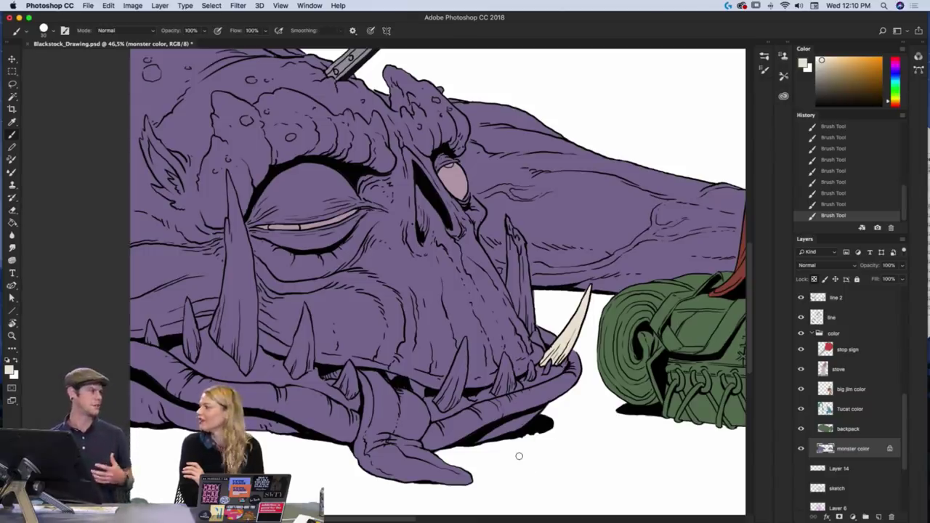
pyautogui.moveTo(518, 248); pyautogui.dragTo(520, 245)
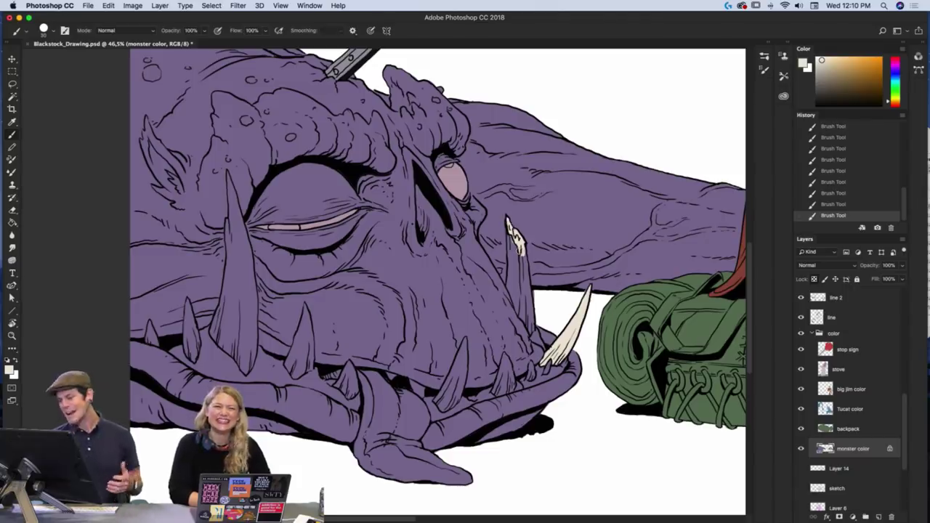
pyautogui.moveTo(512, 244); pyautogui.dragTo(509, 247)
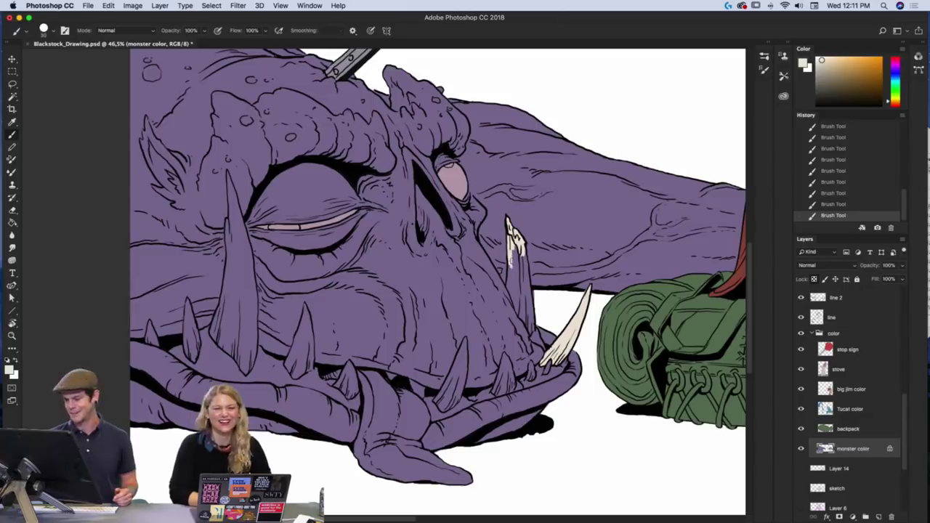
pyautogui.moveTo(512, 247)
pyautogui.mouseDown()
pyautogui.moveTo(522, 257)
pyautogui.moveTo(520, 300)
pyautogui.moveTo(510, 242)
pyautogui.moveTo(508, 289)
pyautogui.moveTo(514, 297)
pyautogui.moveTo(513, 258)
pyautogui.moveTo(533, 290)
pyautogui.mouseUp()
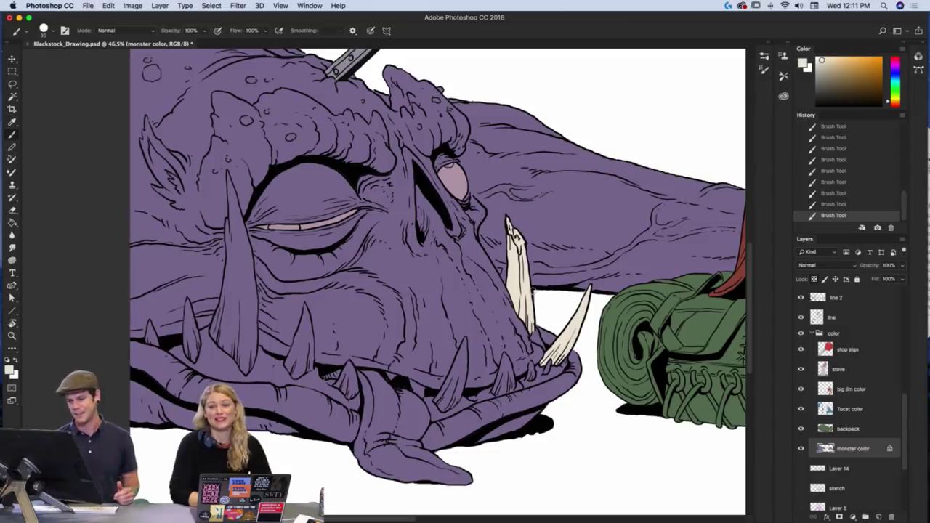
# - Paint the lower front teeth between the drooping lip and the far tusks in the same cream
pyautogui.moveTo(463, 356)
pyautogui.mouseDown()
pyautogui.moveTo(464, 340)
pyautogui.moveTo(454, 369)
pyautogui.moveTo(459, 347)
pyautogui.moveTo(462, 381)
pyautogui.moveTo(460, 362)
pyautogui.moveTo(448, 380)
pyautogui.mouseUp()
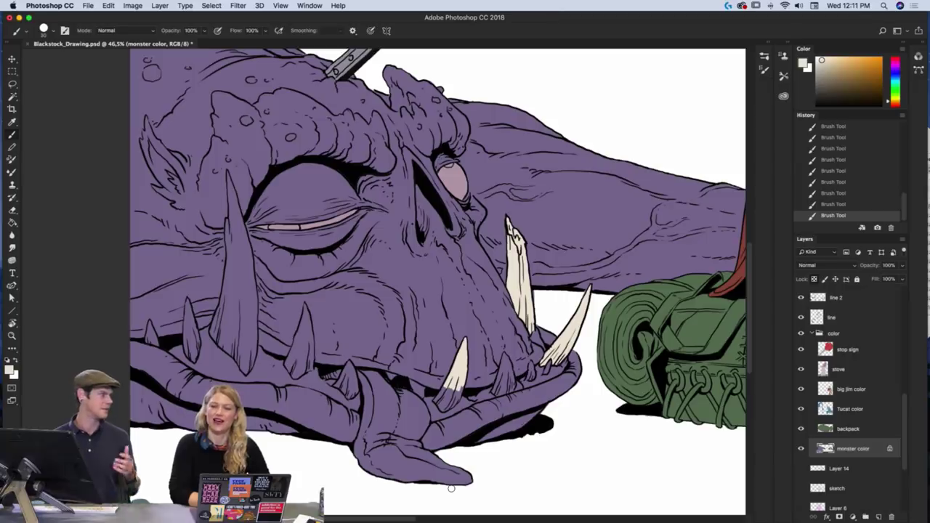
pyautogui.moveTo(449, 379)
pyautogui.mouseDown()
pyautogui.moveTo(438, 399)
pyautogui.moveTo(458, 388)
pyautogui.moveTo(446, 404)
pyautogui.moveTo(454, 381)
pyautogui.moveTo(507, 381)
pyautogui.moveTo(511, 391)
pyautogui.mouseUp()
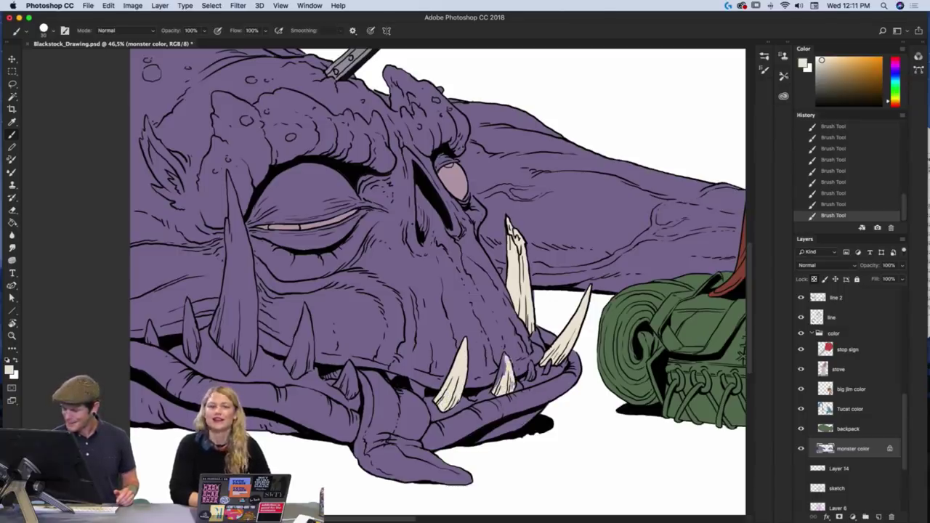
pyautogui.moveTo(500, 376)
pyautogui.mouseDown()
pyautogui.moveTo(505, 357)
pyautogui.moveTo(497, 379)
pyautogui.moveTo(530, 376)
pyautogui.moveTo(531, 363)
pyautogui.moveTo(549, 364)
pyautogui.moveTo(545, 373)
pyautogui.mouseUp()
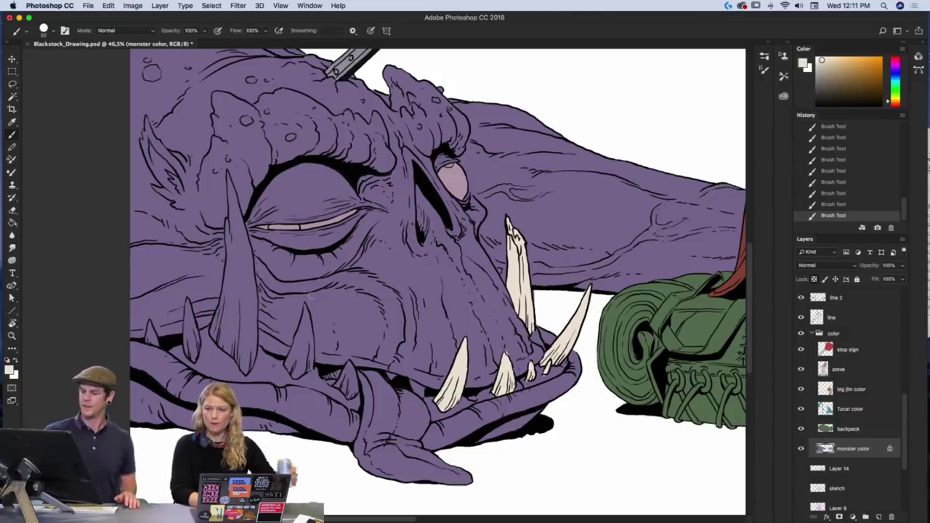
# - Paint the two teeth on the near side of the drooping lip in cream, keeping cream as the brush colour
pyautogui.moveTo(355, 387)
pyautogui.mouseDown()
pyautogui.moveTo(349, 363)
pyautogui.moveTo(340, 370)
pyautogui.mouseUp()
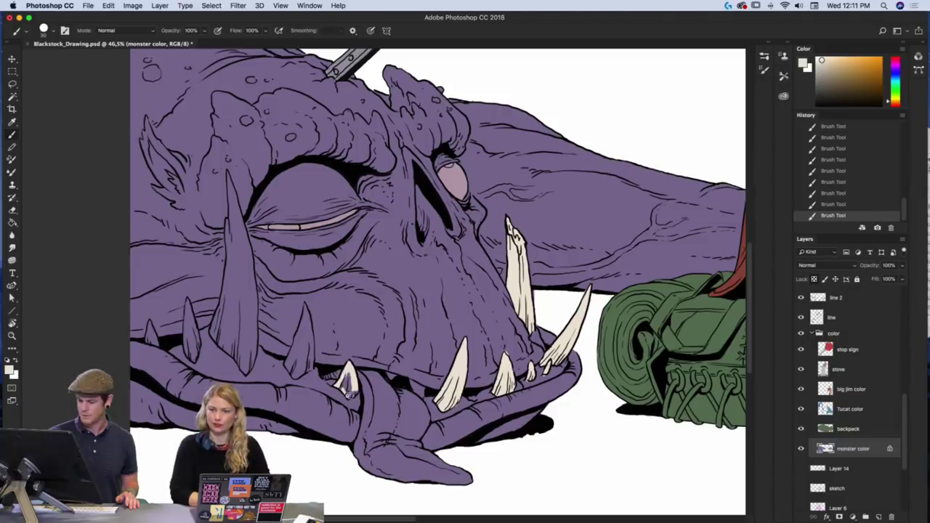
pyautogui.moveTo(351, 392)
pyautogui.mouseDown()
pyautogui.moveTo(350, 377)
pyautogui.moveTo(343, 381)
pyautogui.mouseUp()
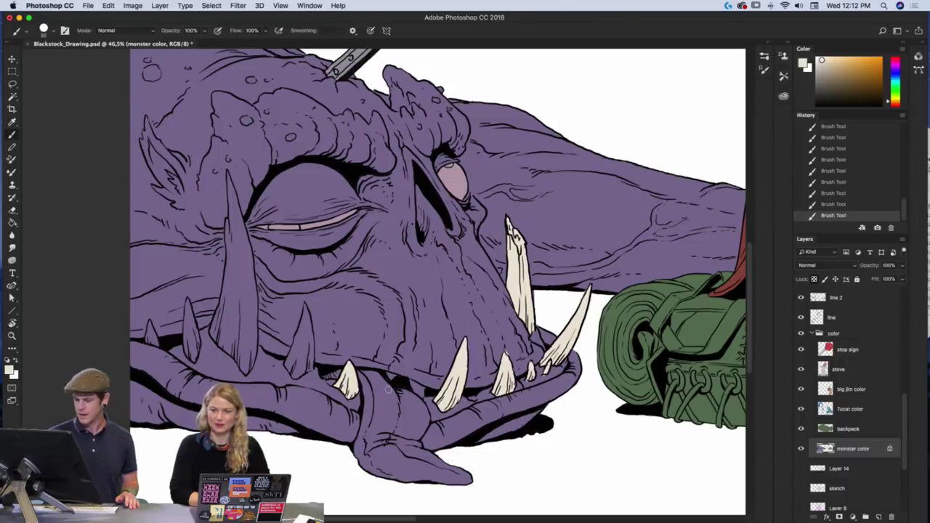
pyautogui.moveTo(423, 374); pyautogui.dragTo(521, 420)
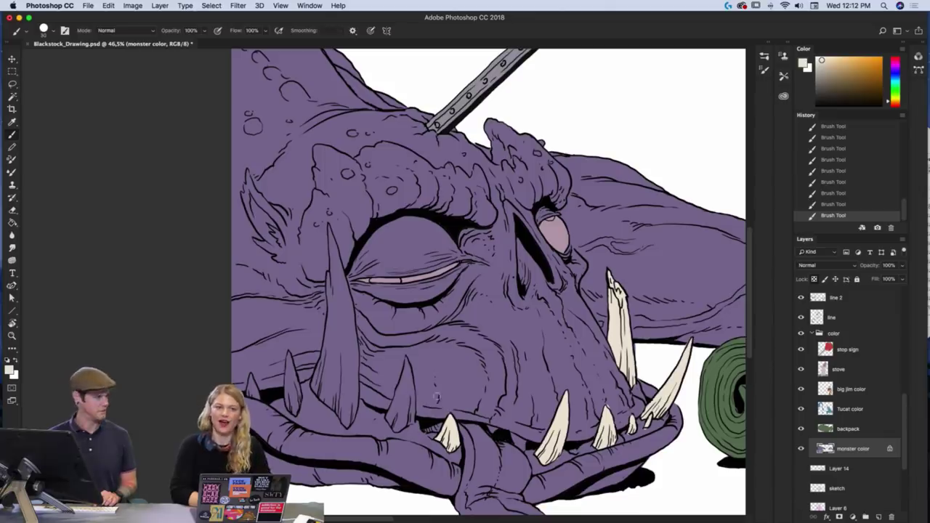
pyautogui.moveTo(408, 406)
pyautogui.mouseDown()
pyautogui.moveTo(412, 415)
pyautogui.moveTo(405, 356)
pyautogui.moveTo(405, 405)
pyautogui.moveTo(390, 412)
pyautogui.mouseUp()
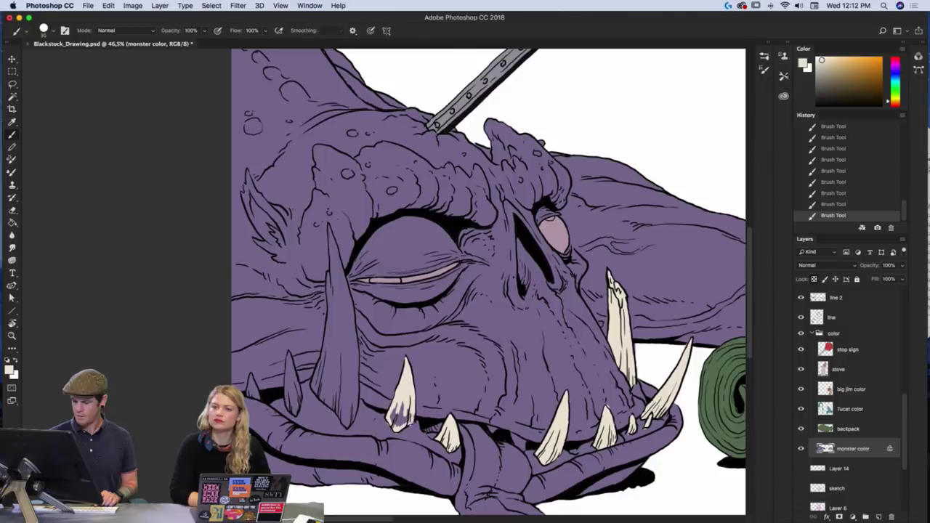
pyautogui.moveTo(411, 417)
pyautogui.mouseDown()
pyautogui.moveTo(395, 413)
pyautogui.moveTo(411, 388)
pyautogui.mouseUp()
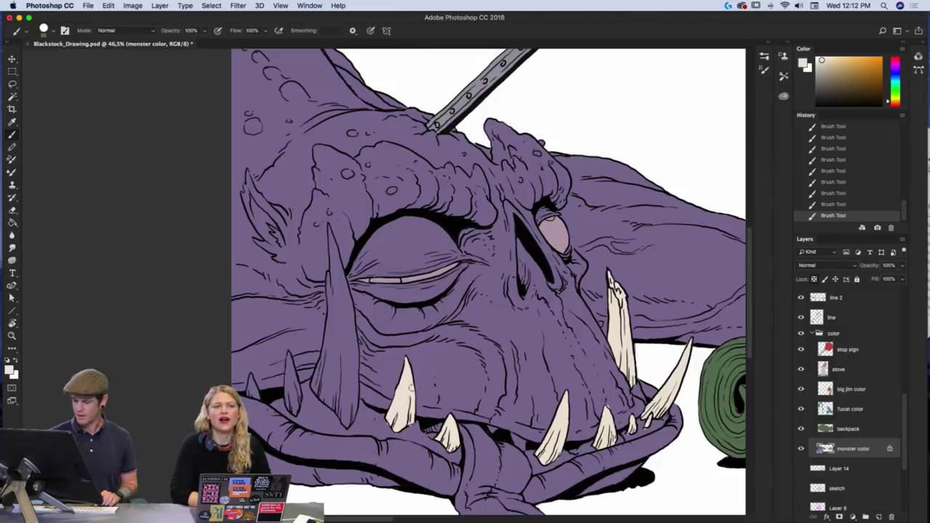
pyautogui.keyDown('alt'); pyautogui.click(421, 424); pyautogui.keyUp('alt')
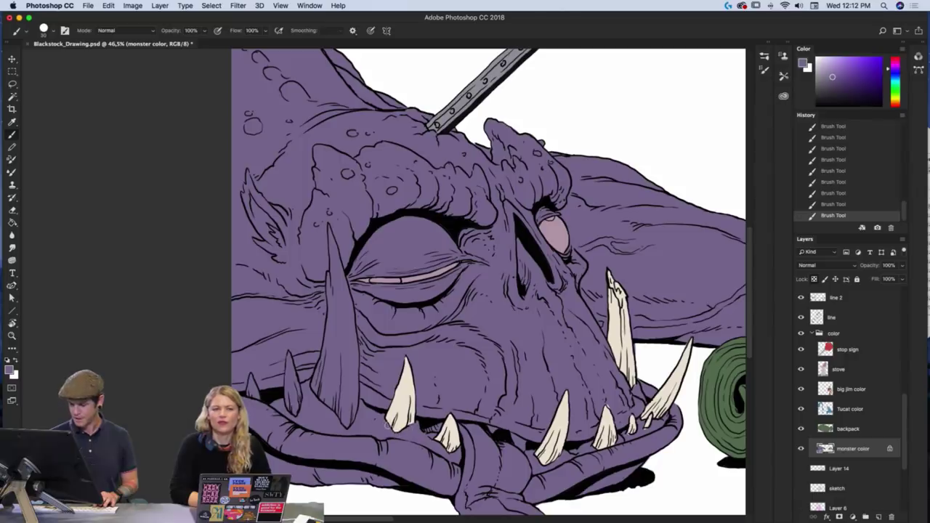
pyautogui.keyDown('alt'); pyautogui.click(411, 381); pyautogui.keyUp('alt')
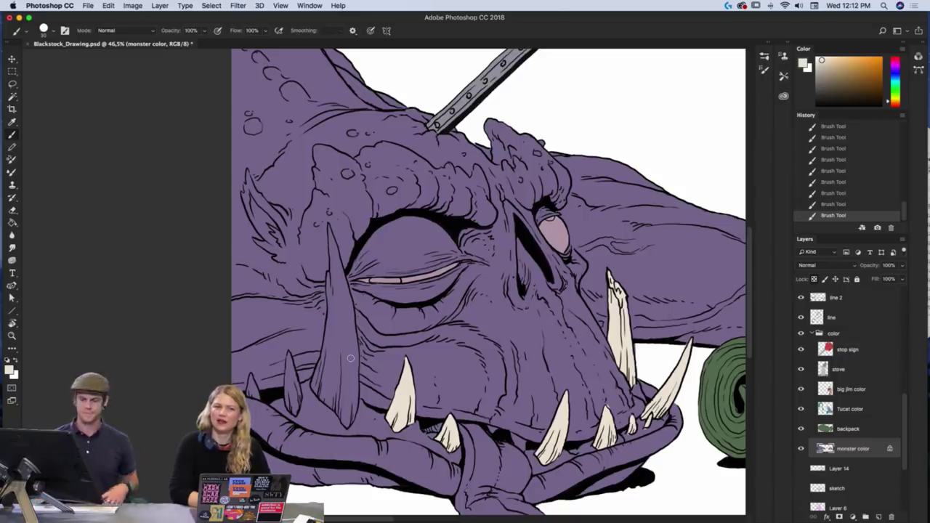
# - Paint the large tusk beside the half-closed eye and the small teeth behind it in cream
pyautogui.moveTo(342, 343); pyautogui.dragTo(335, 396)
pyautogui.moveTo(332, 380)
pyautogui.mouseDown()
pyautogui.moveTo(320, 407)
pyautogui.moveTo(321, 353)
pyautogui.mouseUp()
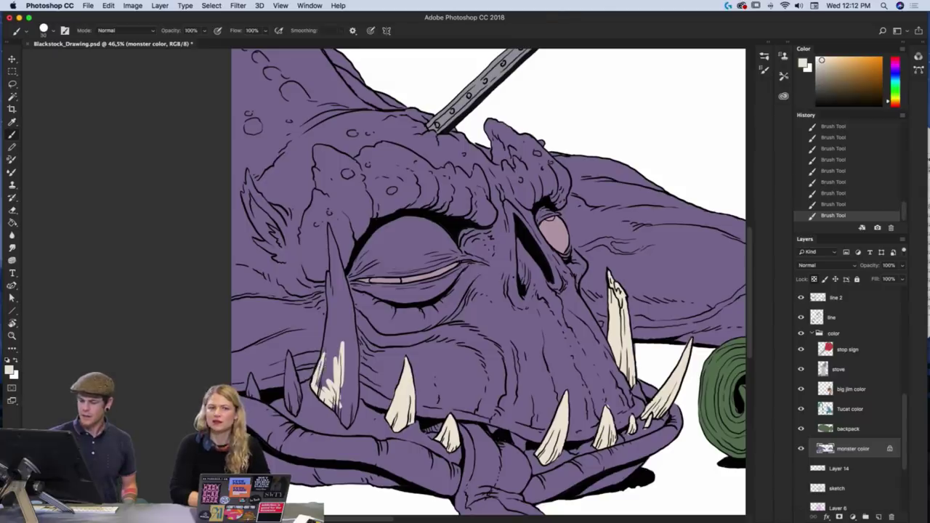
pyautogui.moveTo(318, 386)
pyautogui.mouseDown()
pyautogui.moveTo(324, 359)
pyautogui.moveTo(327, 390)
pyautogui.moveTo(331, 358)
pyautogui.mouseUp()
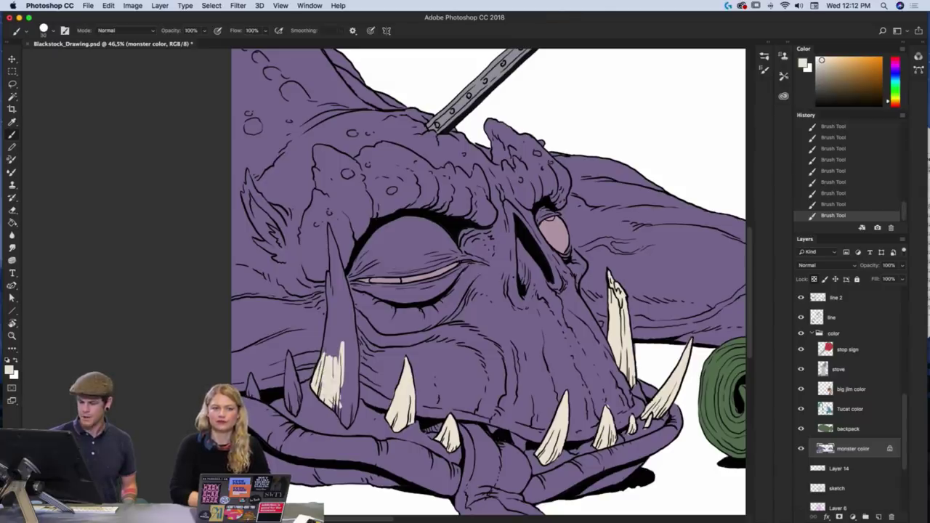
pyautogui.moveTo(335, 404); pyautogui.dragTo(346, 429)
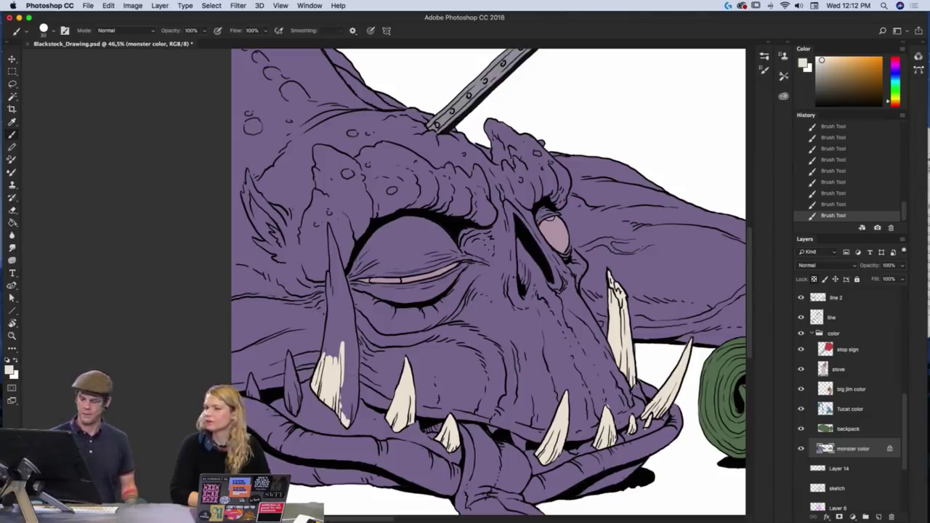
pyautogui.moveTo(353, 426)
pyautogui.mouseDown()
pyautogui.moveTo(342, 383)
pyautogui.moveTo(356, 385)
pyautogui.moveTo(344, 320)
pyautogui.moveTo(334, 363)
pyautogui.moveTo(330, 335)
pyautogui.moveTo(325, 349)
pyautogui.moveTo(331, 314)
pyautogui.moveTo(342, 308)
pyautogui.mouseUp()
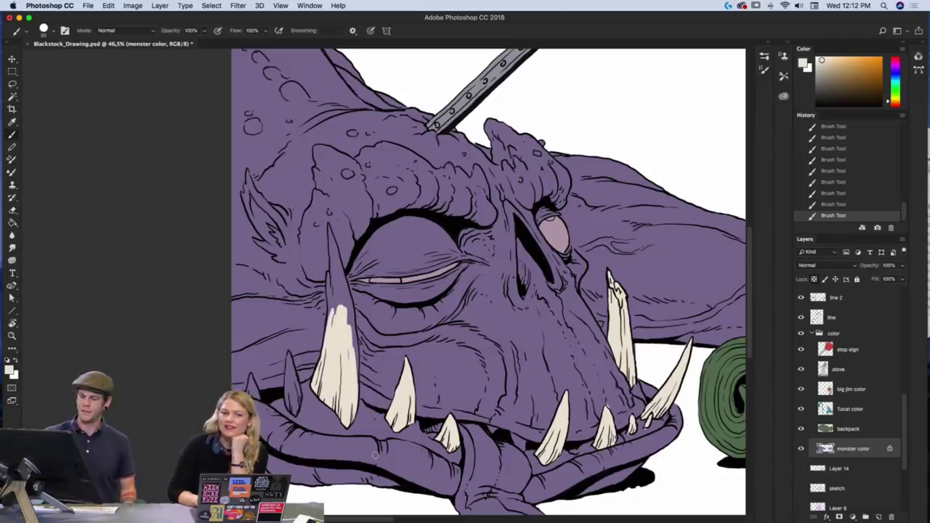
pyautogui.moveTo(330, 273)
pyautogui.mouseDown()
pyautogui.moveTo(328, 324)
pyautogui.moveTo(332, 276)
pyautogui.moveTo(344, 316)
pyautogui.moveTo(347, 286)
pyautogui.mouseUp()
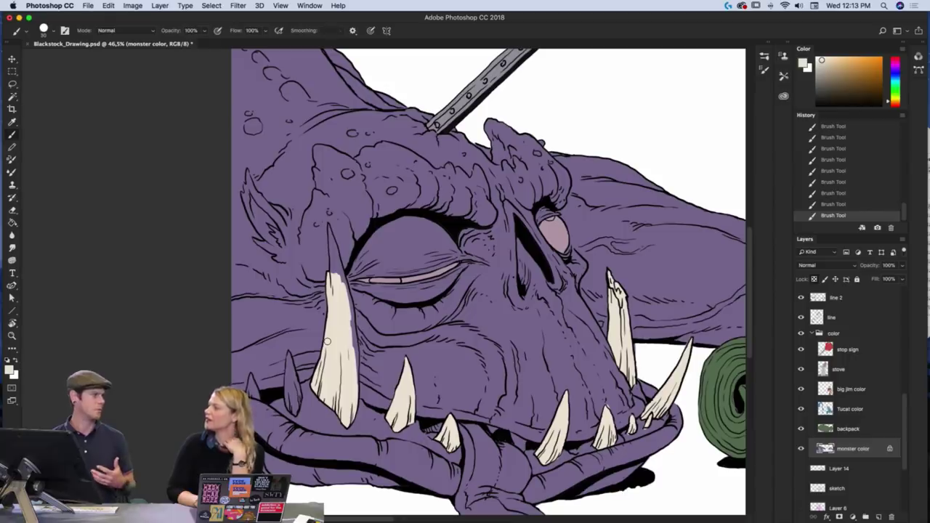
pyautogui.moveTo(328, 227)
pyautogui.mouseDown()
pyautogui.moveTo(331, 274)
pyautogui.moveTo(331, 233)
pyautogui.moveTo(352, 311)
pyautogui.moveTo(356, 391)
pyautogui.mouseUp()
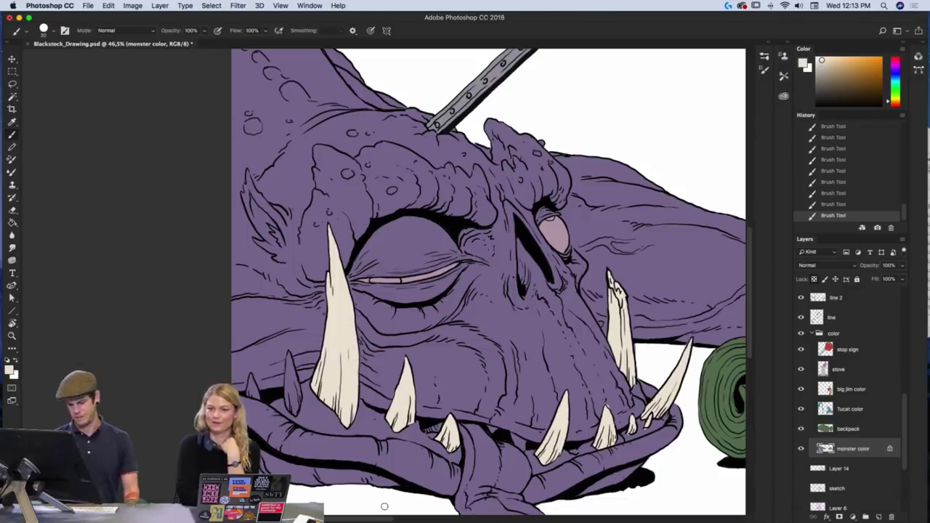
pyautogui.moveTo(287, 360); pyautogui.dragTo(289, 407)
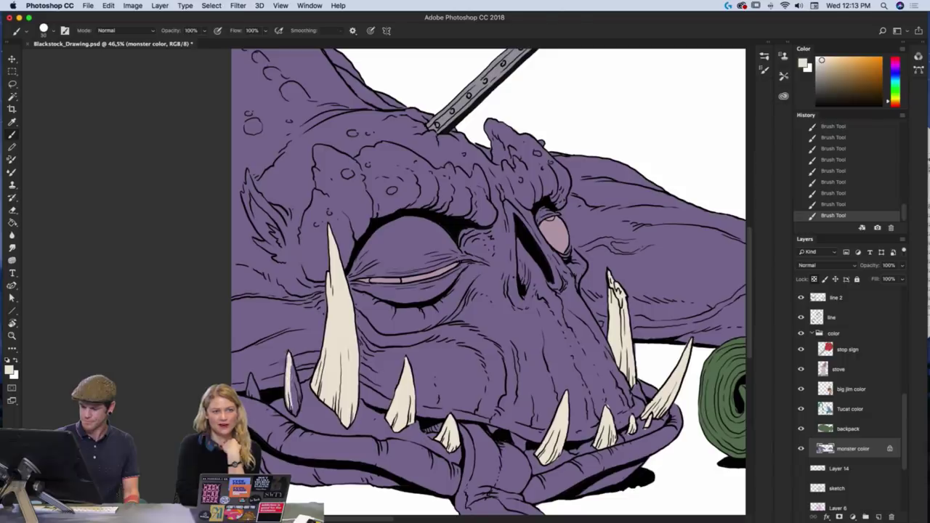
pyautogui.moveTo(289, 357)
pyautogui.mouseDown()
pyautogui.moveTo(288, 392)
pyautogui.moveTo(298, 401)
pyautogui.moveTo(293, 367)
pyautogui.moveTo(297, 377)
pyautogui.mouseUp()
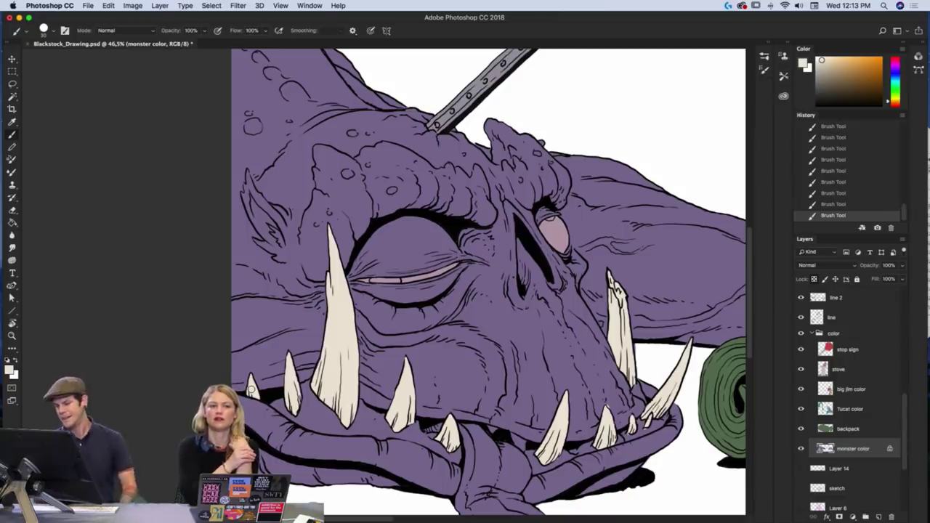
# - Sample the monster's skin purple, shift it to a slightly darker, more saturated reddish purple, and paint the gums between the teeth
pyautogui.press('i')
pyautogui.click(620, 432)
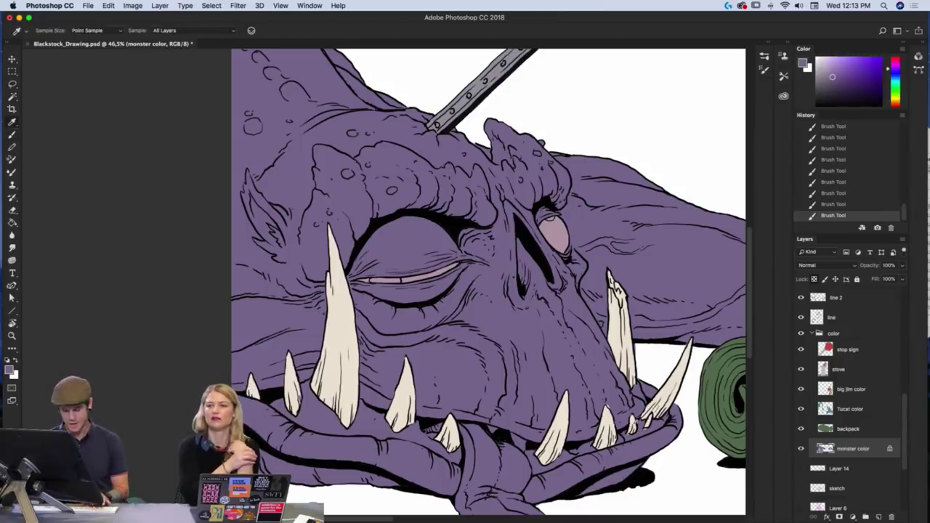
pyautogui.press('b')
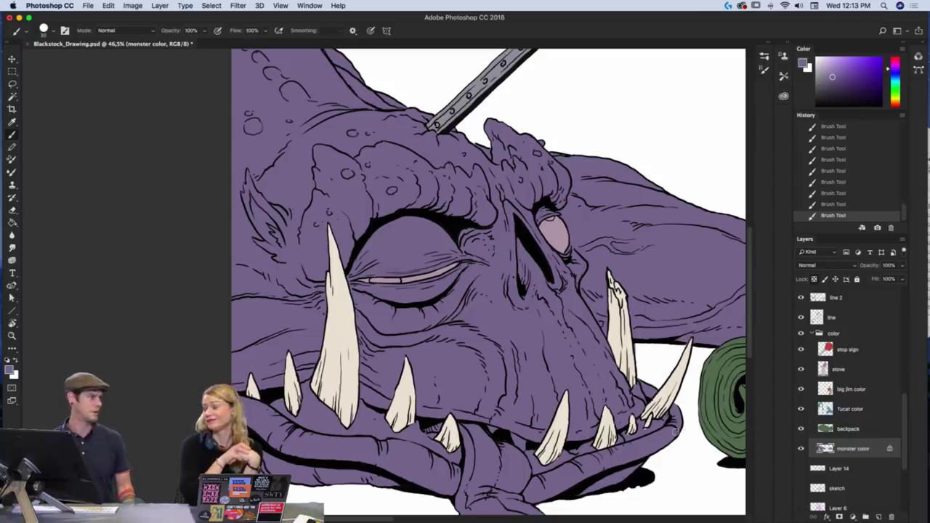
pyautogui.moveTo(613, 310); pyautogui.dragTo(555, 412)
pyautogui.moveTo(598, 373); pyautogui.dragTo(550, 398)
pyautogui.moveTo(589, 424); pyautogui.dragTo(549, 404)
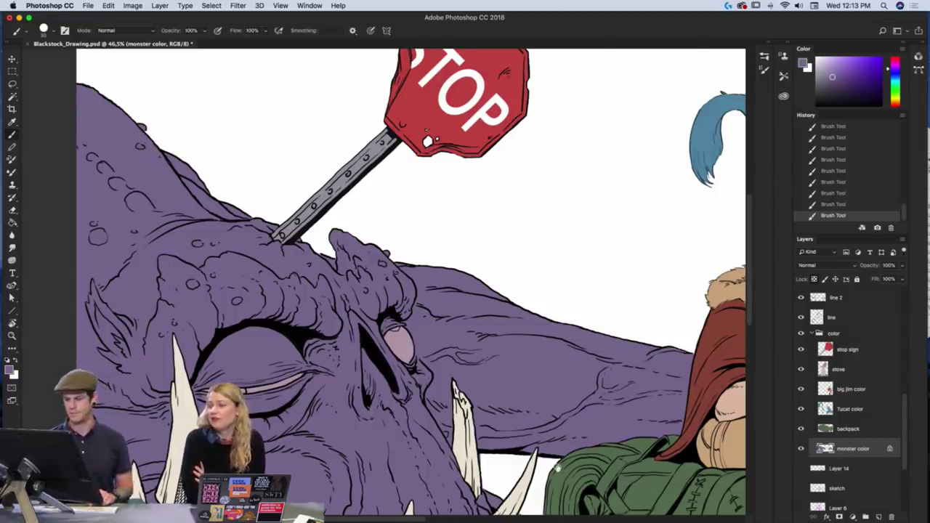
pyautogui.moveTo(572, 361); pyautogui.dragTo(512, 363)
pyautogui.moveTo(637, 391); pyautogui.dragTo(593, 351)
pyautogui.hscroll(-5, 592, 351)
pyautogui.scroll(-3, 592, 351)
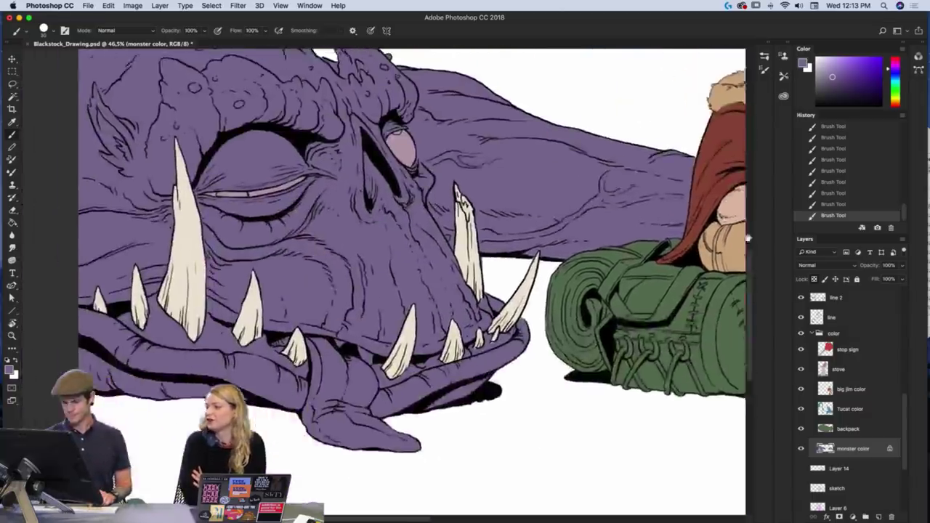
pyautogui.press('i')
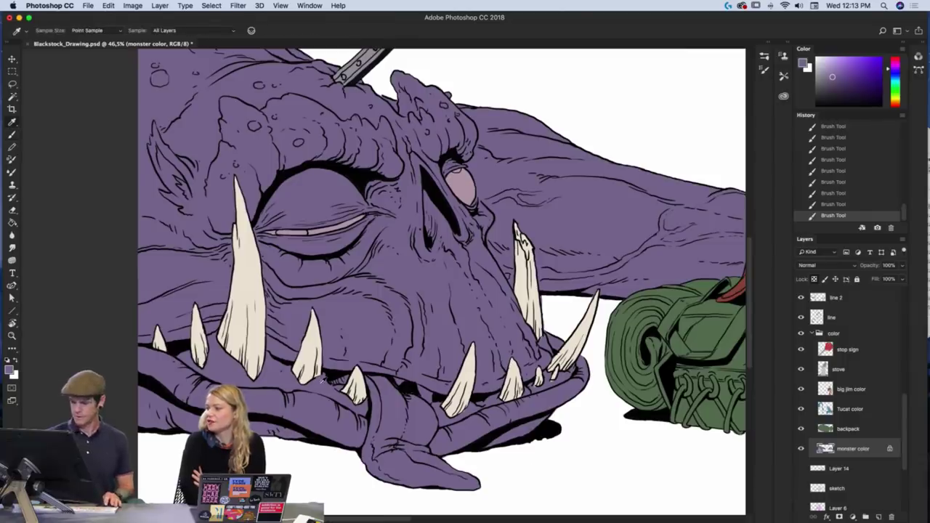
pyautogui.click(888, 65)
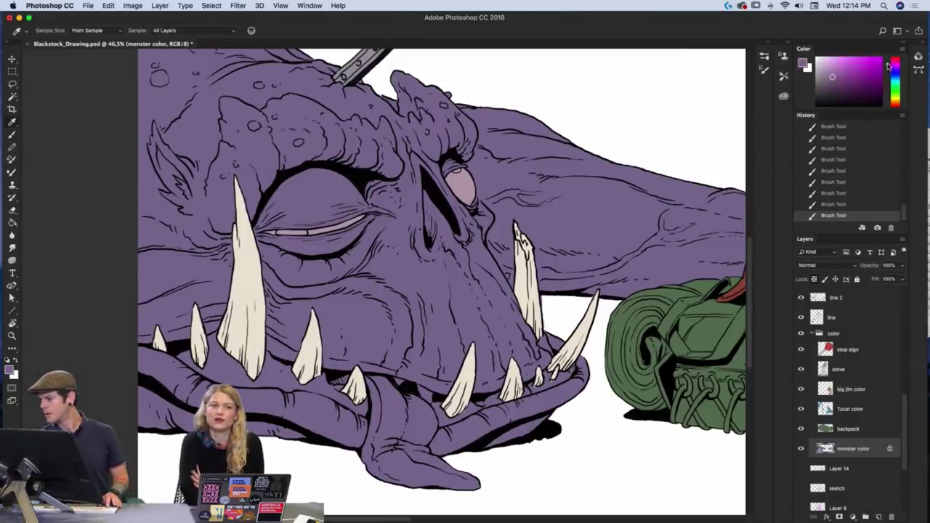
pyautogui.moveTo(832, 77); pyautogui.dragTo(838, 80)
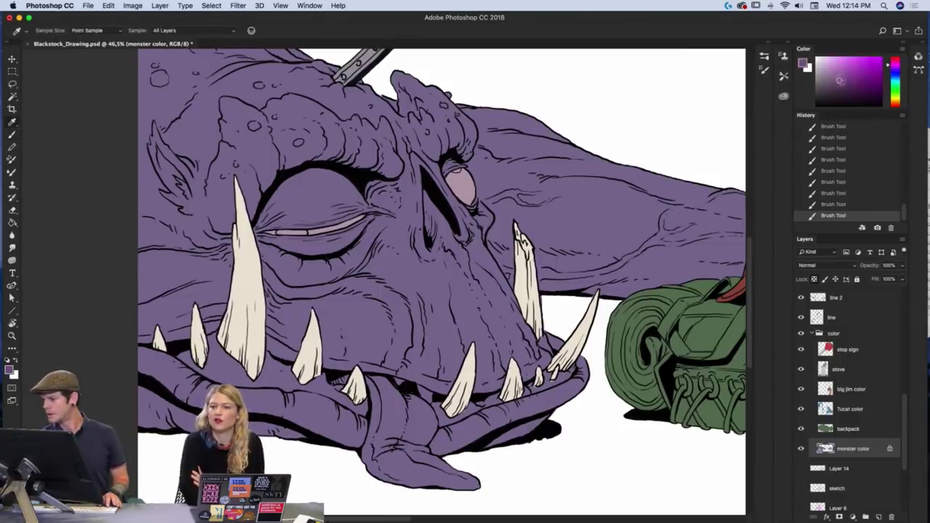
pyautogui.press('b')
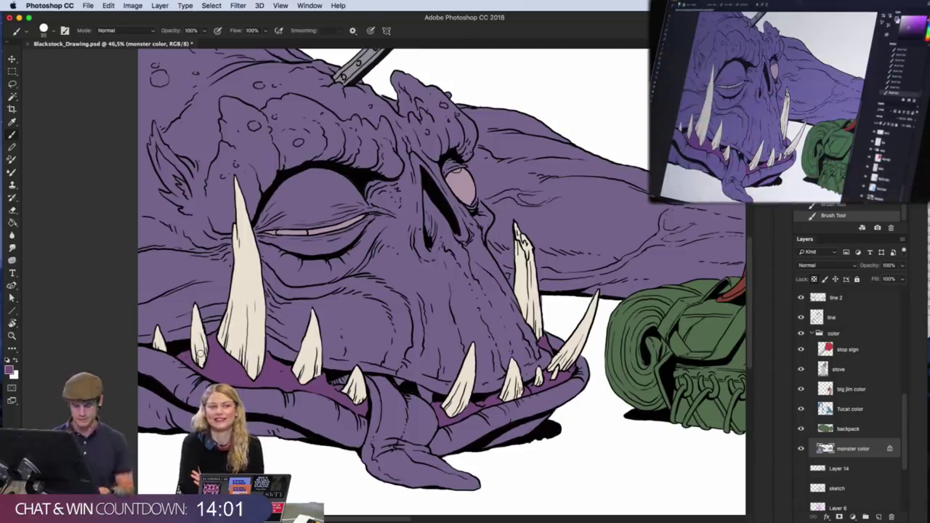
# - Sample the cream of the teeth and paint the small teeth under the upper lip beside the drooping lip
pyautogui.press('i')
pyautogui.press('b')
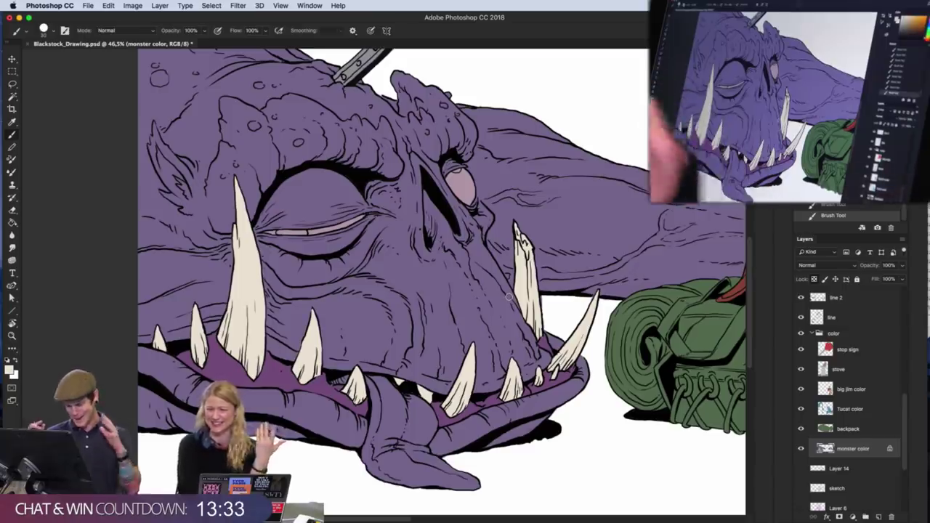
# - Sample the gum purple, shift it to a more saturated magenta, and paint the monster's drooping tongue and the mouth interior beside it
pyautogui.press('i')
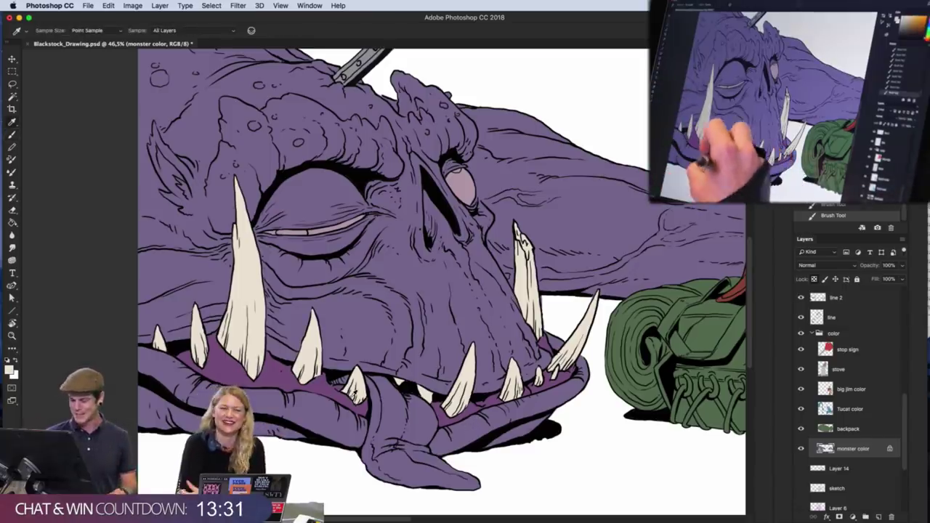
pyautogui.click(342, 393)
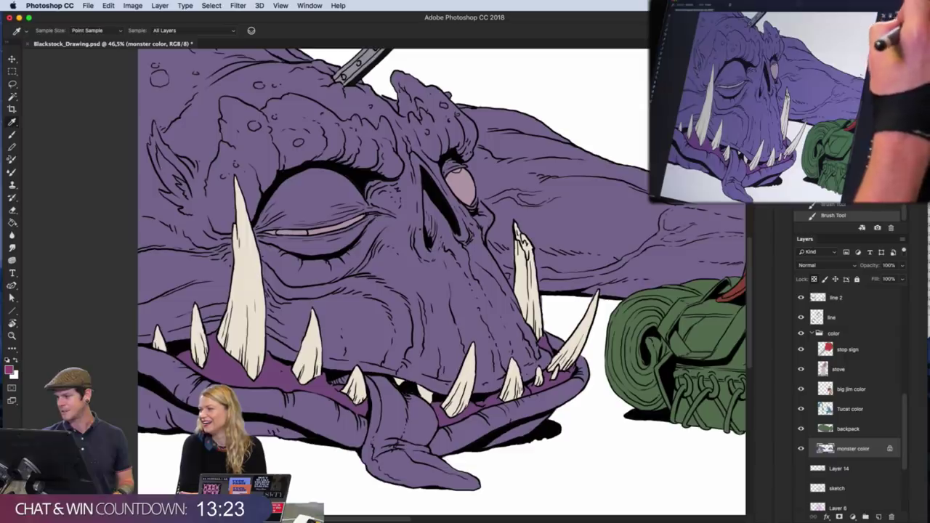
pyautogui.press('b')
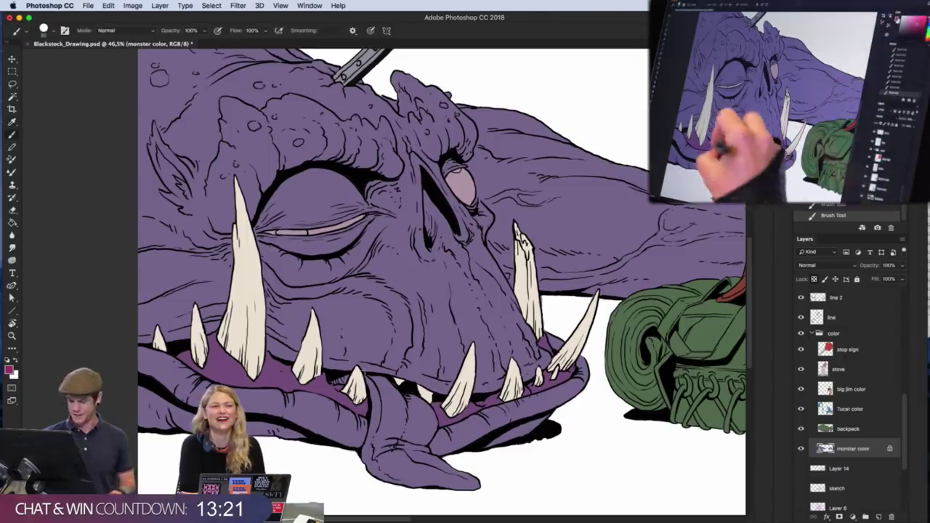
pyautogui.moveTo(339, 379)
pyautogui.mouseDown()
pyautogui.moveTo(405, 374)
pyautogui.moveTo(366, 376)
pyautogui.moveTo(430, 431)
pyautogui.moveTo(372, 386)
pyautogui.moveTo(373, 432)
pyautogui.moveTo(385, 424)
pyautogui.moveTo(388, 397)
pyautogui.moveTo(406, 414)
pyautogui.moveTo(407, 431)
pyautogui.moveTo(393, 407)
pyautogui.moveTo(390, 439)
pyautogui.moveTo(385, 416)
pyautogui.moveTo(364, 451)
pyautogui.moveTo(394, 440)
pyautogui.moveTo(398, 456)
pyautogui.moveTo(425, 444)
pyautogui.moveTo(431, 421)
pyautogui.moveTo(418, 425)
pyautogui.moveTo(420, 401)
pyautogui.mouseUp()
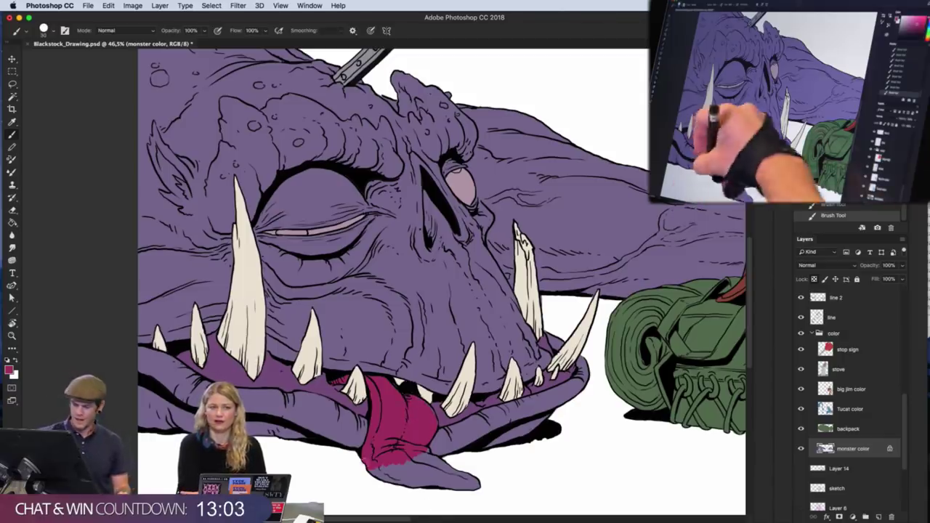
pyautogui.moveTo(372, 471)
pyautogui.mouseDown()
pyautogui.moveTo(430, 466)
pyautogui.moveTo(428, 453)
pyautogui.moveTo(441, 465)
pyautogui.moveTo(425, 448)
pyautogui.mouseUp()
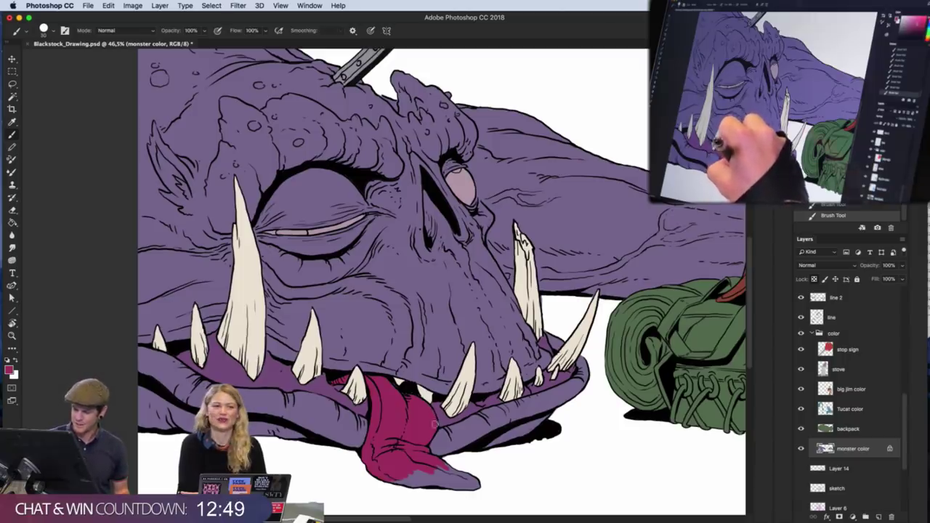
pyautogui.moveTo(418, 462)
pyautogui.mouseDown()
pyautogui.moveTo(391, 477)
pyautogui.moveTo(437, 482)
pyautogui.moveTo(449, 469)
pyautogui.mouseUp()
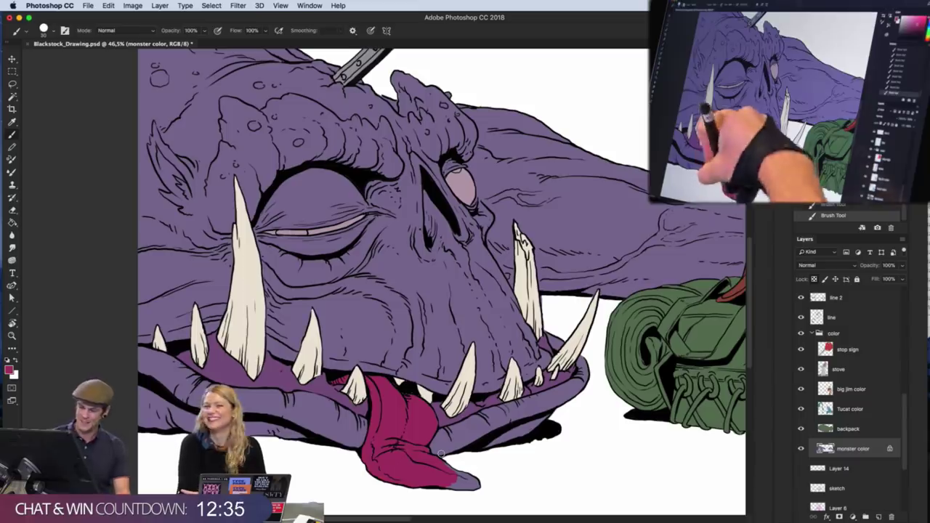
pyautogui.moveTo(452, 486)
pyautogui.mouseDown()
pyautogui.moveTo(474, 483)
pyautogui.moveTo(457, 485)
pyautogui.mouseUp()
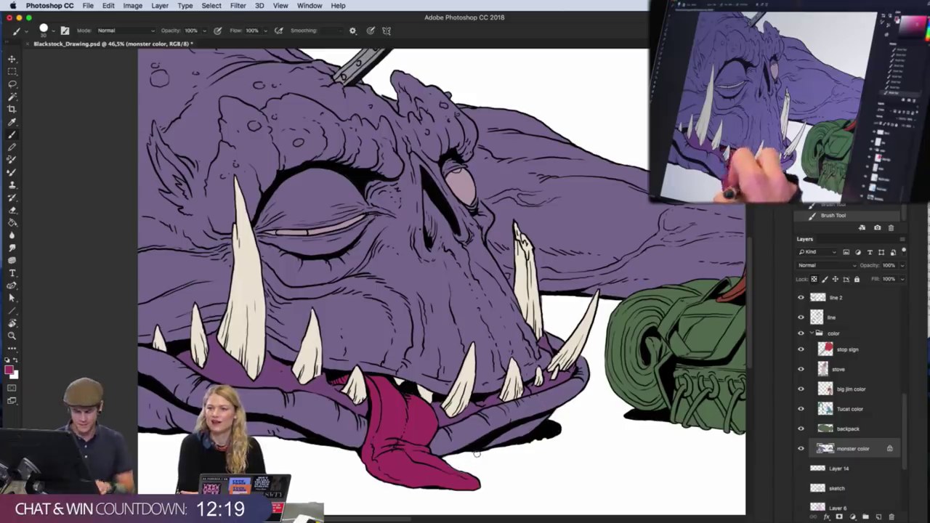
# - Sample the monster's skin purple, make it darker and bluer, and paint the eyelids of both eyes with it
pyautogui.keyDown('alt'); pyautogui.click(450, 434); pyautogui.keyUp('alt')
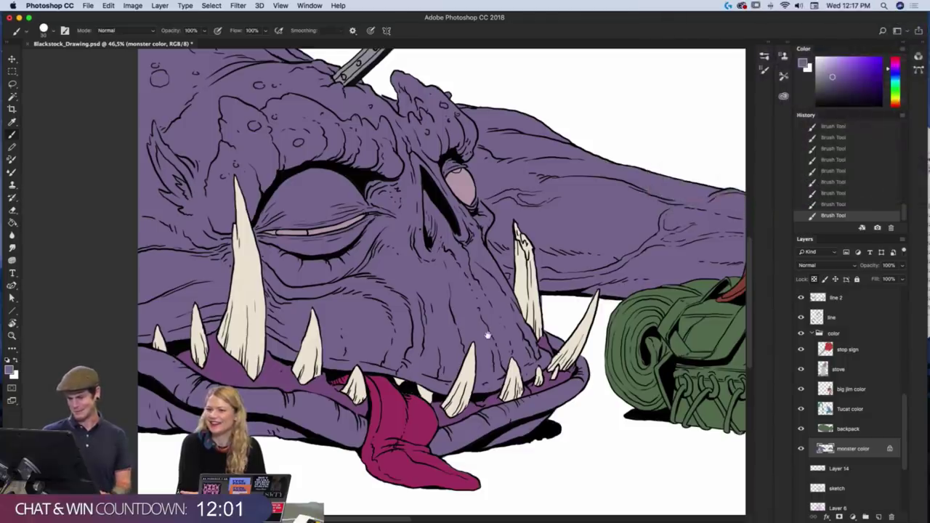
pyautogui.moveTo(487, 335)
pyautogui.mouseDown()
pyautogui.moveTo(514, 377)
pyautogui.moveTo(517, 331)
pyautogui.moveTo(512, 324)
pyautogui.moveTo(520, 419)
pyautogui.mouseUp()
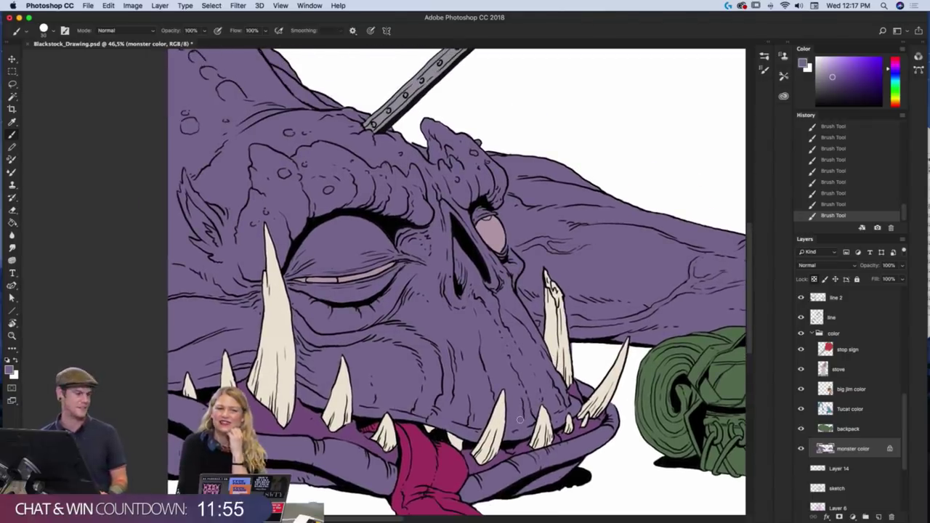
pyautogui.moveTo(524, 308)
pyautogui.mouseDown()
pyautogui.moveTo(537, 369)
pyautogui.moveTo(607, 335)
pyautogui.mouseUp()
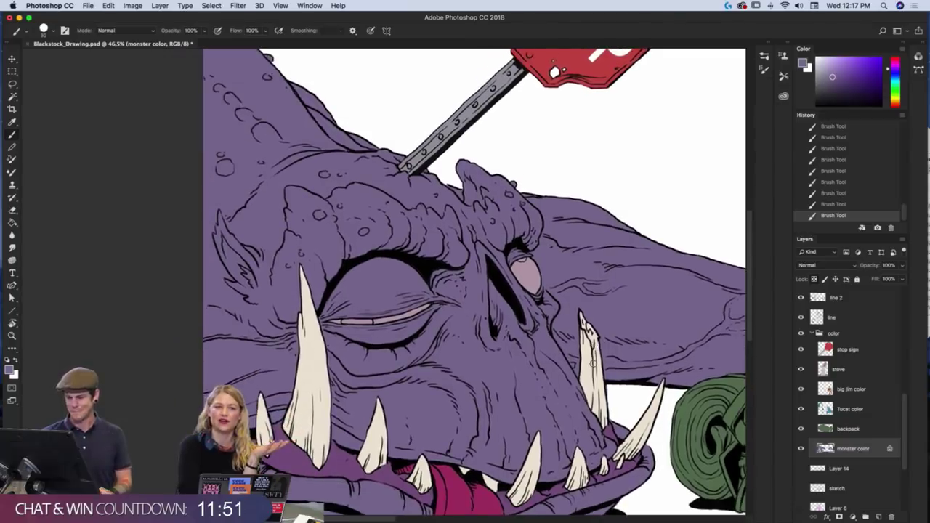
pyautogui.press('i')
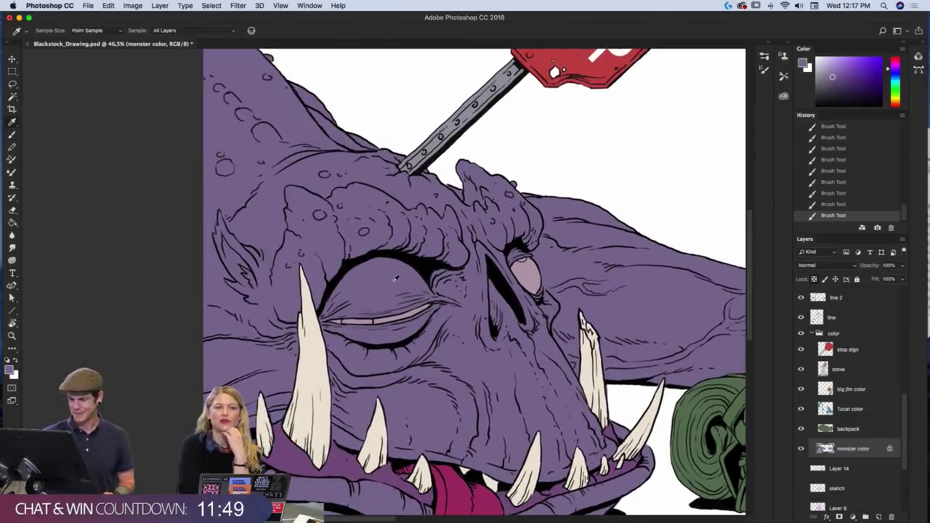
pyautogui.click(835, 84)
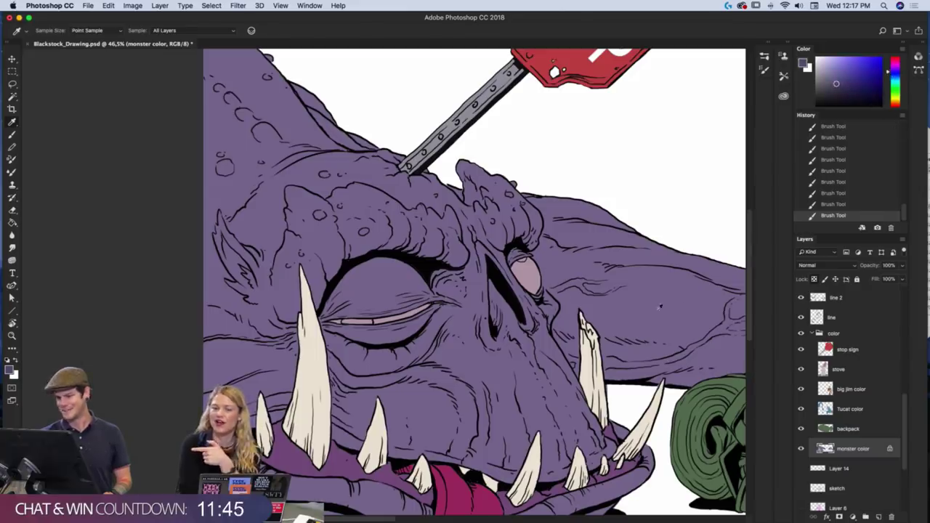
pyautogui.press('b')
pyautogui.moveTo(387, 276)
pyautogui.mouseDown()
pyautogui.moveTo(355, 283)
pyautogui.moveTo(398, 260)
pyautogui.moveTo(365, 263)
pyautogui.moveTo(413, 267)
pyautogui.mouseUp()
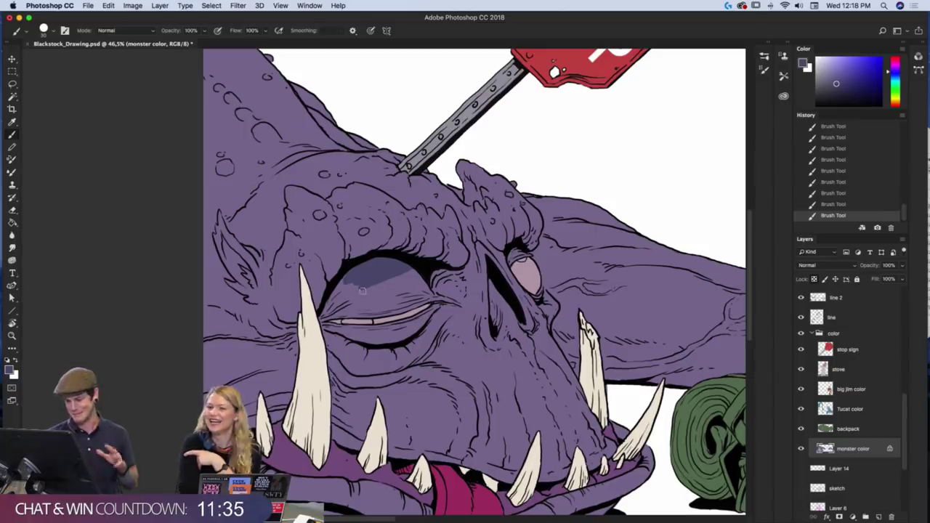
pyautogui.moveTo(417, 272)
pyautogui.mouseDown()
pyautogui.moveTo(367, 297)
pyautogui.moveTo(385, 278)
pyautogui.moveTo(343, 295)
pyautogui.moveTo(355, 297)
pyautogui.moveTo(353, 305)
pyautogui.moveTo(354, 279)
pyautogui.moveTo(358, 293)
pyautogui.moveTo(364, 283)
pyautogui.moveTo(335, 291)
pyautogui.moveTo(352, 271)
pyautogui.moveTo(324, 311)
pyautogui.mouseUp()
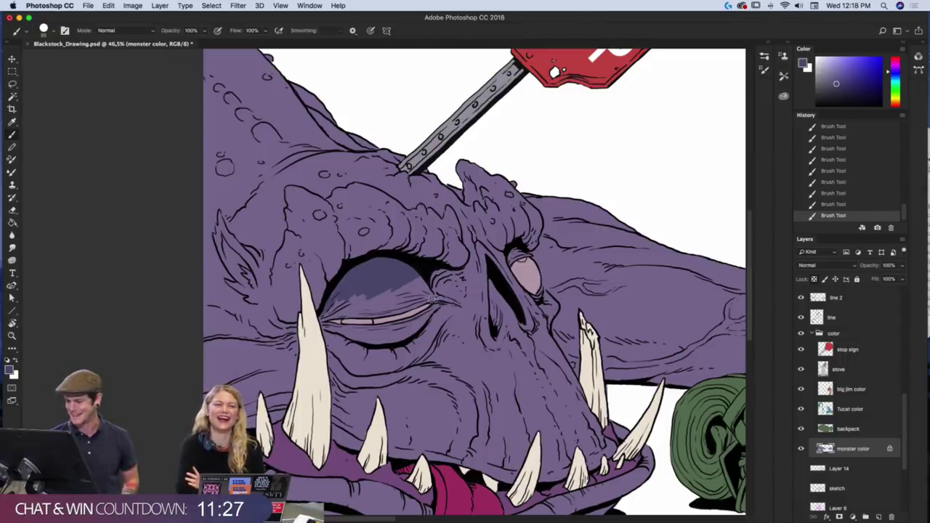
pyautogui.moveTo(436, 298)
pyautogui.mouseDown()
pyautogui.moveTo(399, 312)
pyautogui.moveTo(432, 295)
pyautogui.moveTo(423, 279)
pyautogui.moveTo(411, 299)
pyautogui.moveTo(421, 276)
pyautogui.moveTo(379, 297)
pyautogui.moveTo(335, 296)
pyautogui.moveTo(375, 289)
pyautogui.moveTo(388, 293)
pyautogui.moveTo(339, 299)
pyautogui.moveTo(376, 293)
pyautogui.moveTo(397, 297)
pyautogui.moveTo(363, 305)
pyautogui.moveTo(408, 304)
pyautogui.moveTo(326, 315)
pyautogui.moveTo(376, 312)
pyautogui.moveTo(339, 311)
pyautogui.mouseUp()
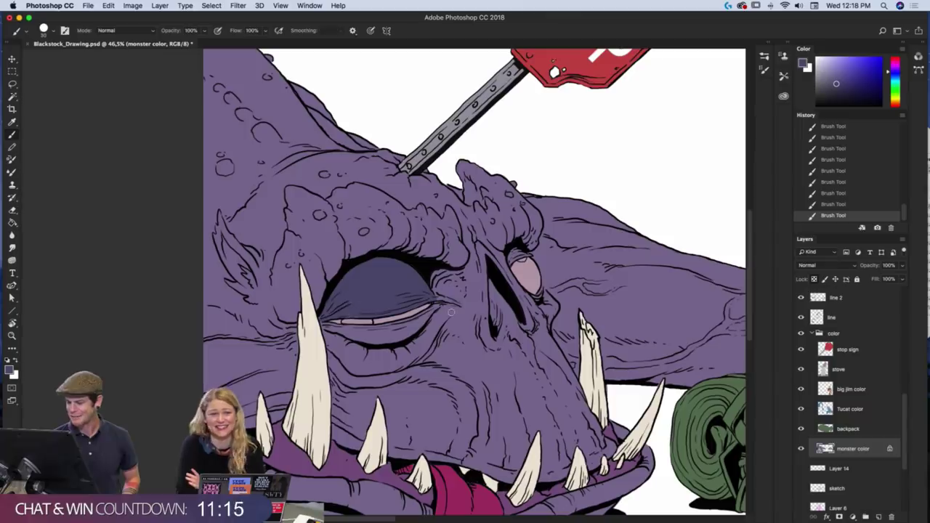
pyautogui.moveTo(439, 305)
pyautogui.mouseDown()
pyautogui.moveTo(410, 331)
pyautogui.moveTo(425, 313)
pyautogui.moveTo(403, 323)
pyautogui.moveTo(411, 320)
pyautogui.moveTo(398, 340)
pyautogui.mouseUp()
pyautogui.moveTo(323, 321)
pyautogui.mouseDown()
pyautogui.moveTo(392, 343)
pyautogui.moveTo(350, 339)
pyautogui.moveTo(393, 330)
pyautogui.moveTo(358, 327)
pyautogui.moveTo(391, 331)
pyautogui.mouseUp()
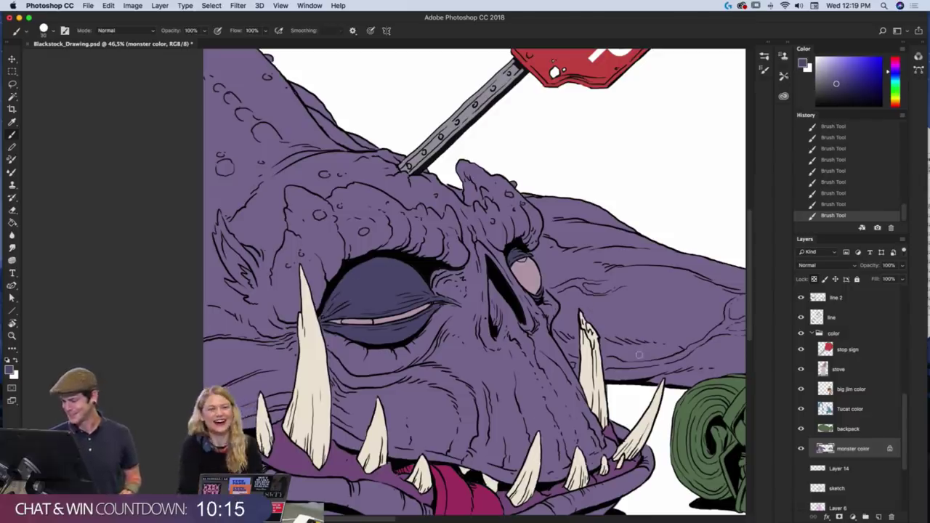
# - Examine the flat colours across the whole illustration, from the monster's head to the seated man and the stove
pyautogui.scroll(-3, 557, 385)
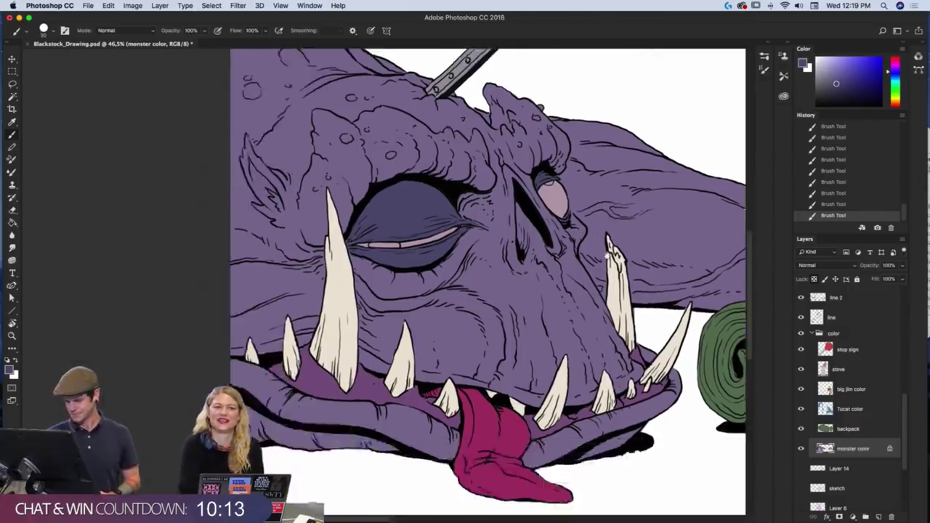
pyautogui.scroll(5, 557, 377)
pyautogui.hscroll(3, 559, 370)
pyautogui.hscroll(2, 563, 359)
pyautogui.scroll(-2, 565, 350)
pyautogui.hscroll(5, 565, 351)
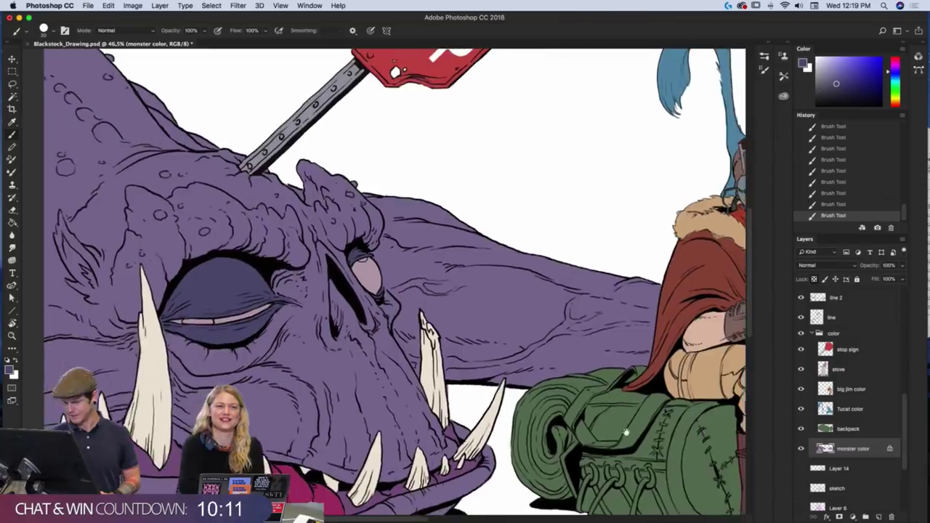
pyautogui.hscroll(-5, 526, 431)
pyautogui.scroll(-2, 526, 431)
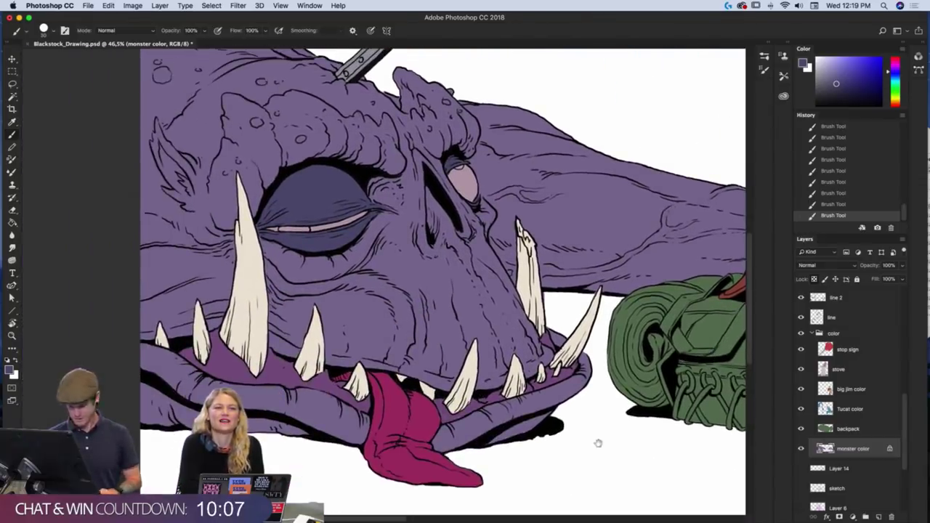
pyautogui.hscroll(5, 684, 360)
pyautogui.scroll(2, 684, 360)
pyautogui.scroll(-5, 493, 449)
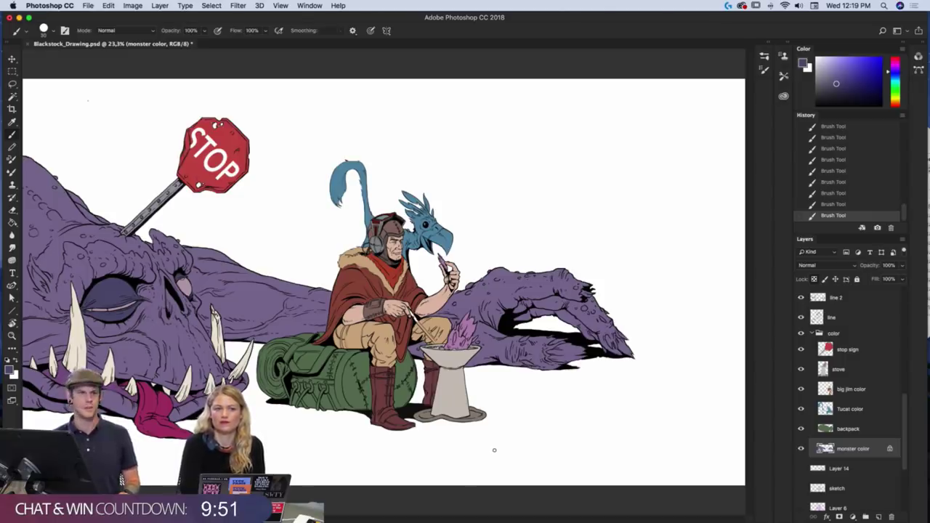
pyautogui.press('z')
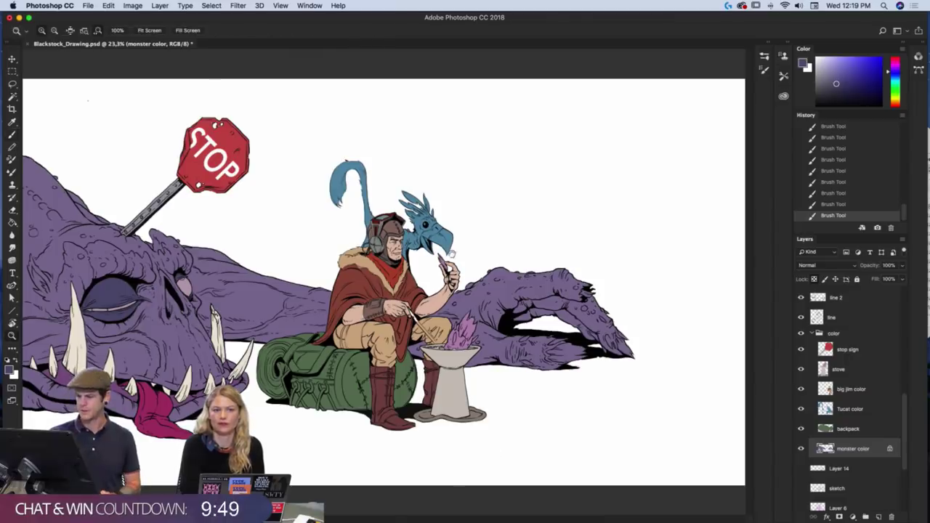
pyautogui.moveTo(575, 271); pyautogui.dragTo(592, 259)
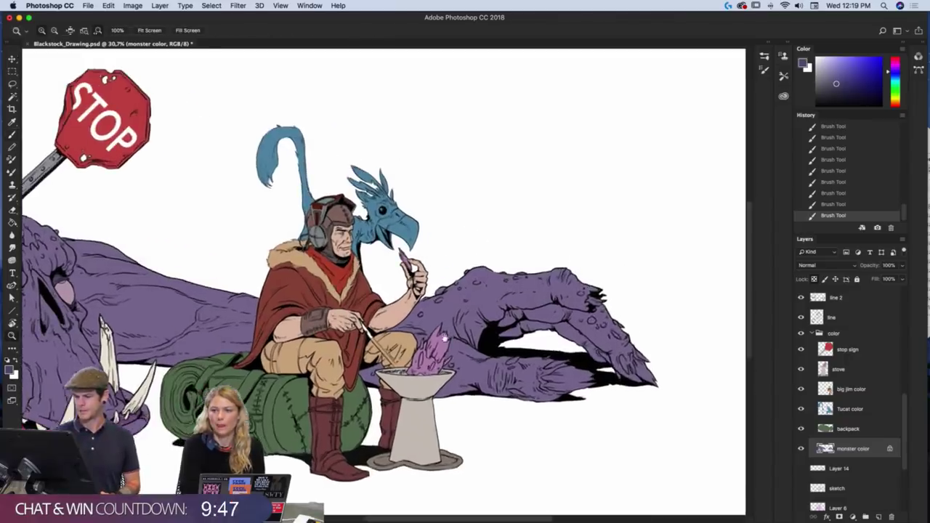
pyautogui.moveTo(435, 343); pyautogui.dragTo(621, 350)
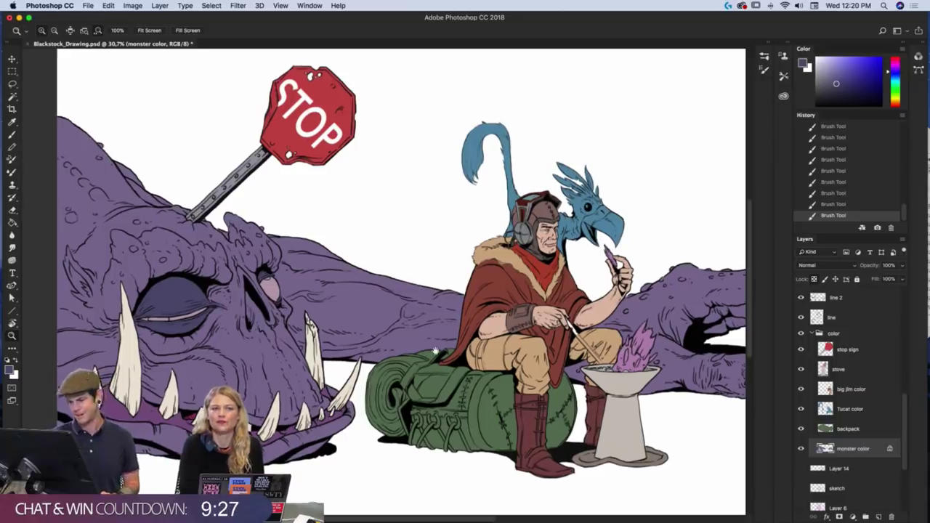
pyautogui.moveTo(425, 353); pyautogui.dragTo(518, 385)
pyautogui.scroll(-3, 517, 385)
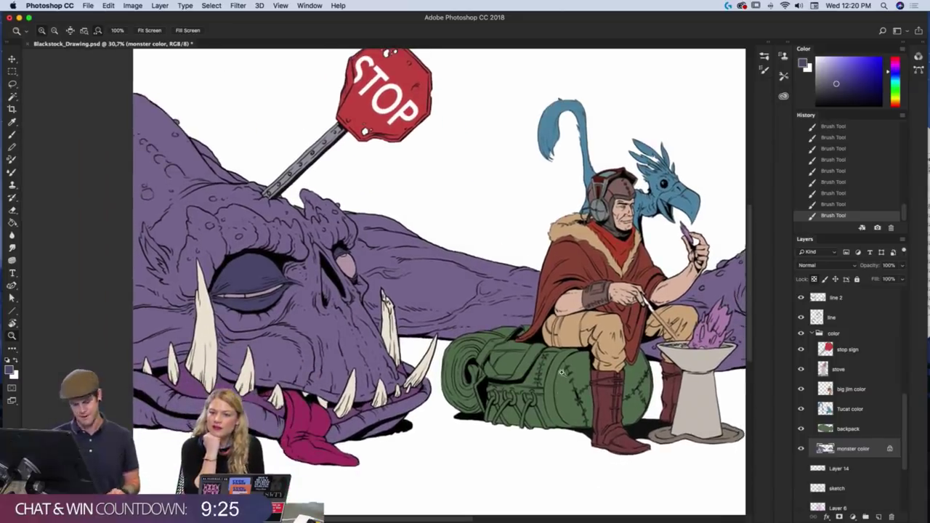
pyautogui.moveTo(525, 314); pyautogui.dragTo(535, 338)
# - Lasso the part of the monster's arm behind its head, following the edges of the brow, far eye, snout and large tusk
pyautogui.press('l')
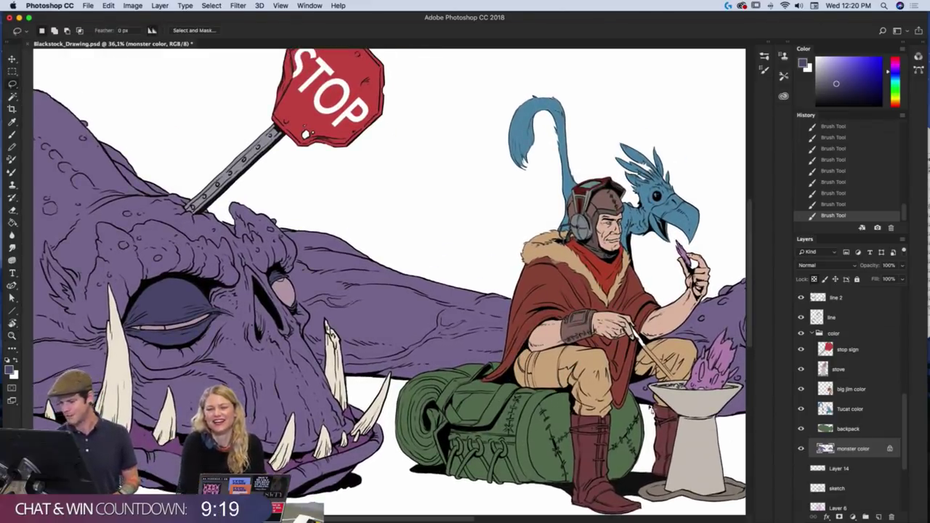
pyautogui.press('r')
pyautogui.moveTo(499, 286); pyautogui.dragTo(405, 390)
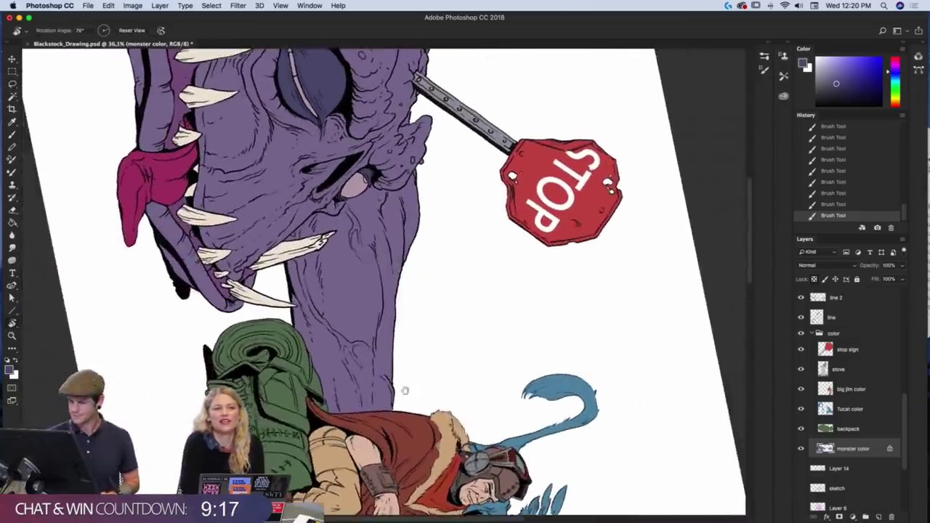
pyautogui.moveTo(440, 318); pyautogui.dragTo(479, 396)
pyautogui.press('z')
pyautogui.moveTo(432, 320); pyautogui.dragTo(454, 287)
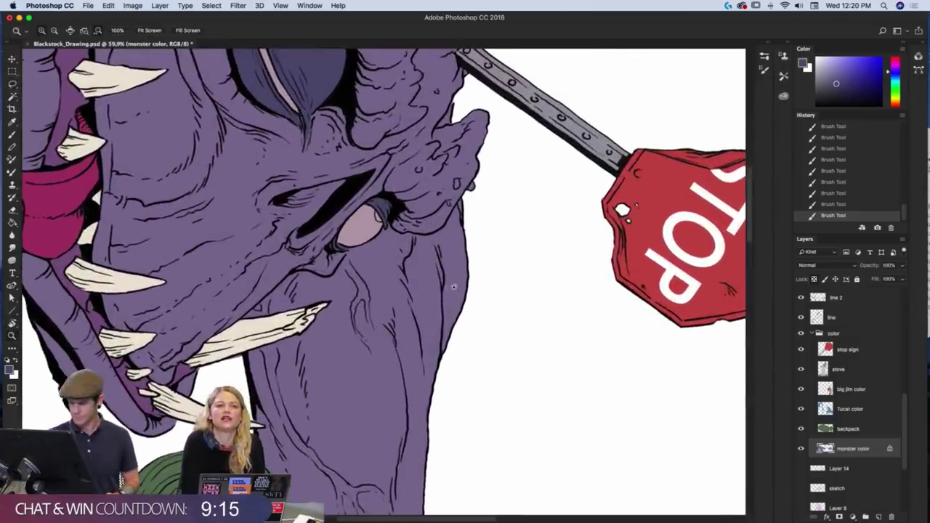
pyautogui.press('l')
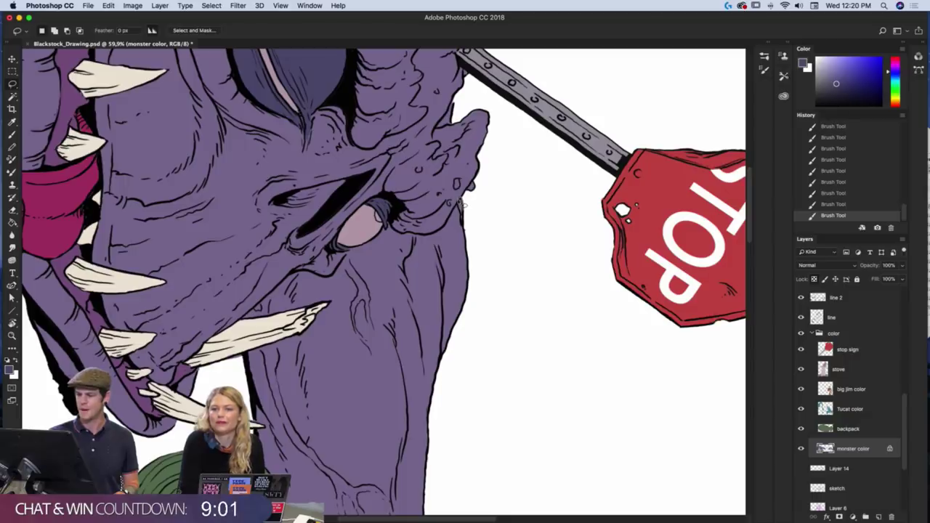
pyautogui.moveTo(436, 236)
pyautogui.mouseDown()
pyautogui.moveTo(391, 228)
pyautogui.moveTo(353, 254)
pyautogui.moveTo(331, 251)
pyautogui.moveTo(350, 262)
pyautogui.moveTo(332, 284)
pyautogui.moveTo(294, 281)
pyautogui.moveTo(249, 314)
pyautogui.moveTo(328, 305)
pyautogui.moveTo(244, 358)
pyautogui.moveTo(262, 429)
pyautogui.moveTo(253, 424)
pyautogui.moveTo(243, 472)
pyautogui.moveTo(327, 506)
pyautogui.moveTo(476, 407)
pyautogui.moveTo(477, 199)
pyautogui.mouseUp()
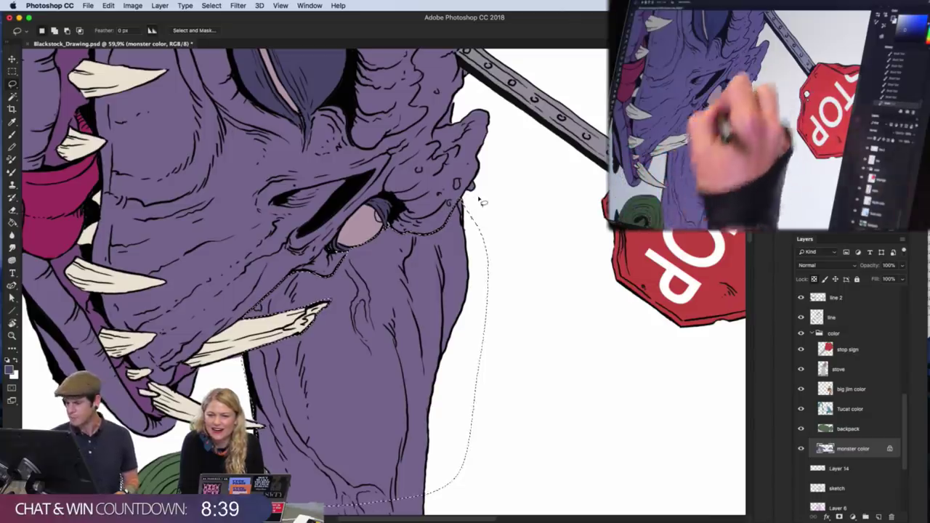
# - Extend the lasso selection along the arm to the edges of the green backpack and the man's red cape
pyautogui.press('space')
pyautogui.moveTo(489, 335); pyautogui.dragTo(533, 284)
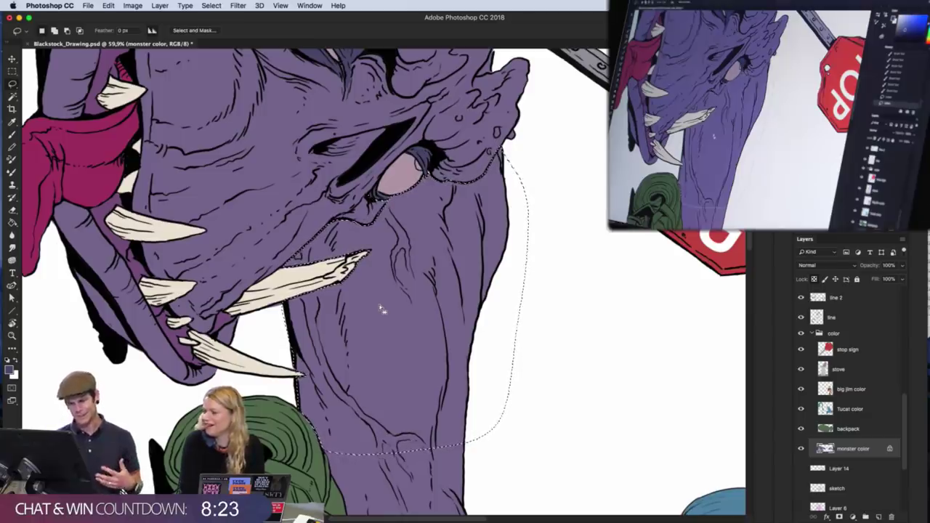
pyautogui.scroll(-5, 556, 260)
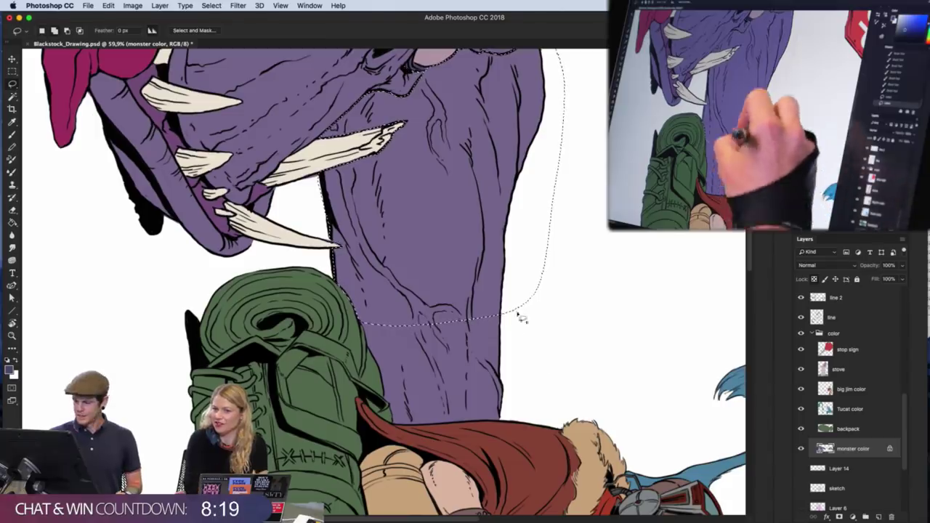
pyautogui.moveTo(529, 321)
pyautogui.mouseDown()
pyautogui.moveTo(506, 426)
pyautogui.moveTo(395, 427)
pyautogui.moveTo(361, 323)
pyautogui.mouseUp()
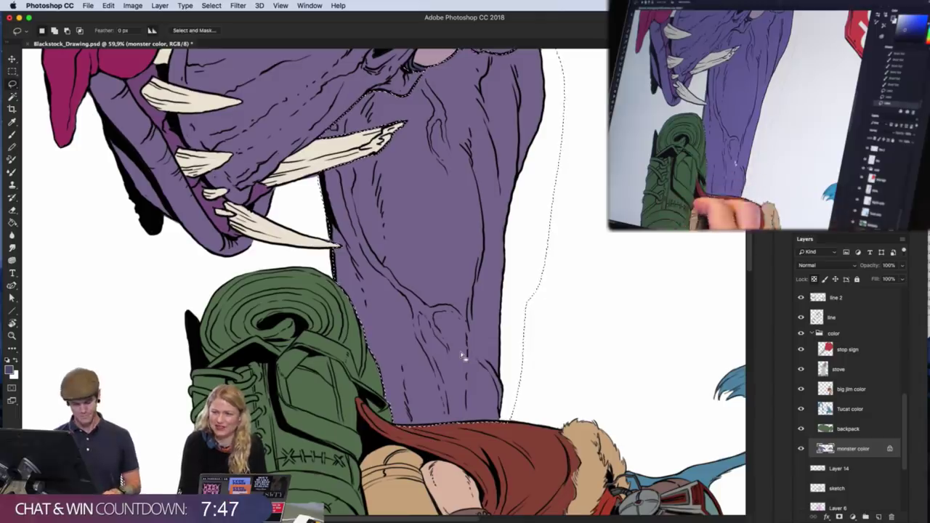
# - Sample the monster's skin purple, raise its cyan to 75%, and darken it to the blue 41567c as the foreground colour
pyautogui.press('r')
pyautogui.moveTo(462, 356); pyautogui.dragTo(488, 120)
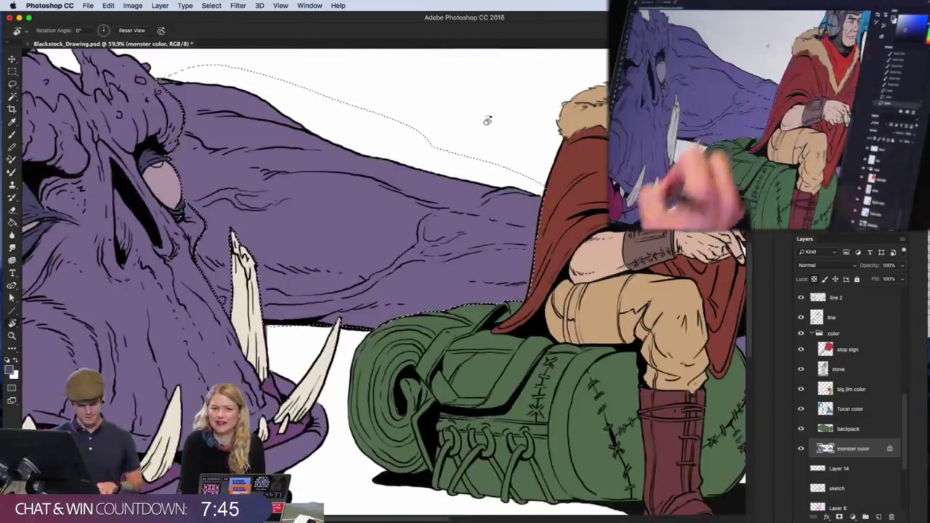
pyautogui.press('super+0')
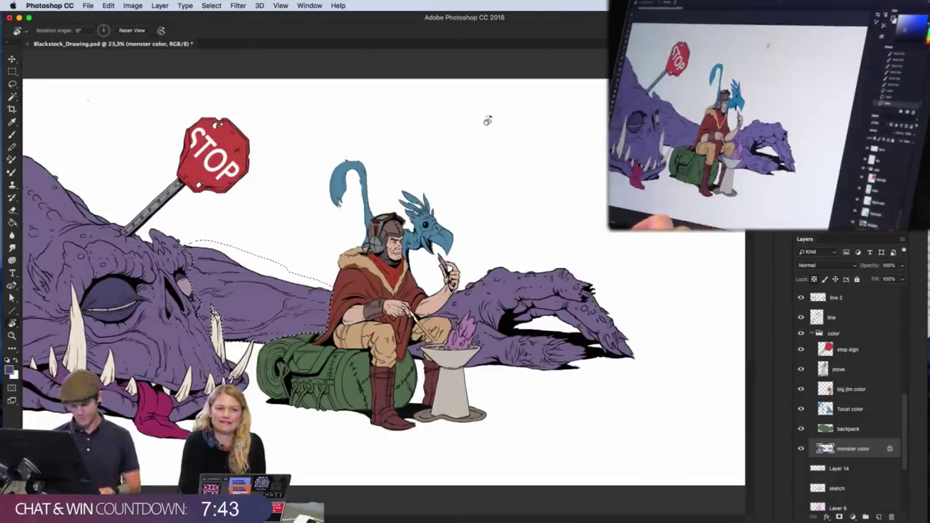
pyautogui.press('i')
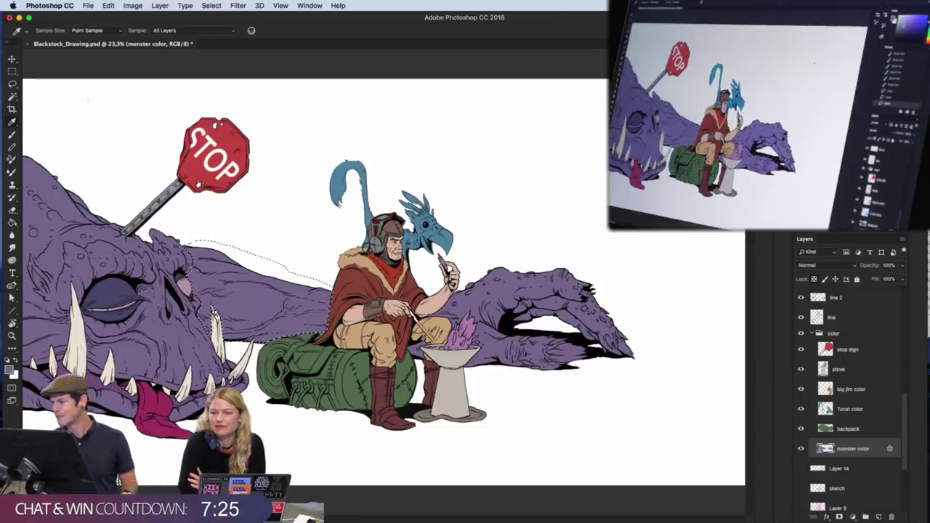
pyautogui.click(803, 61)
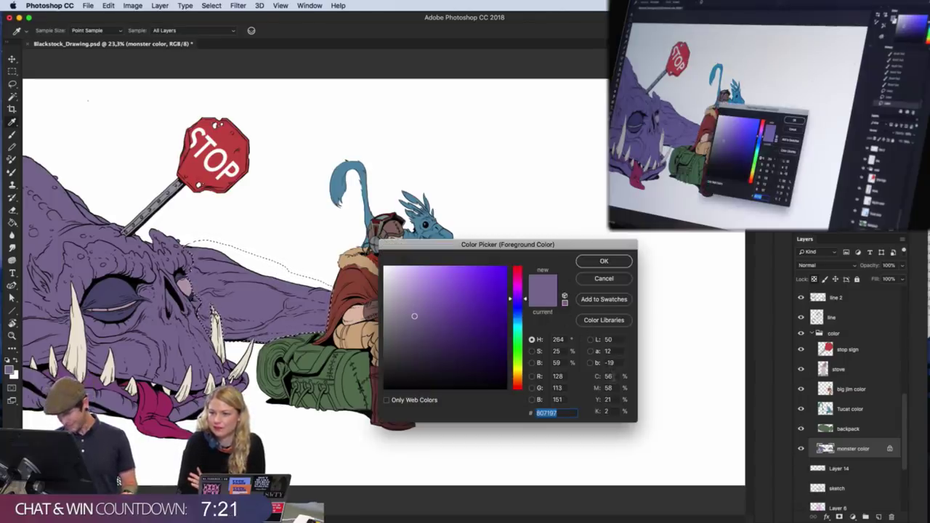
pyautogui.click(609, 376)
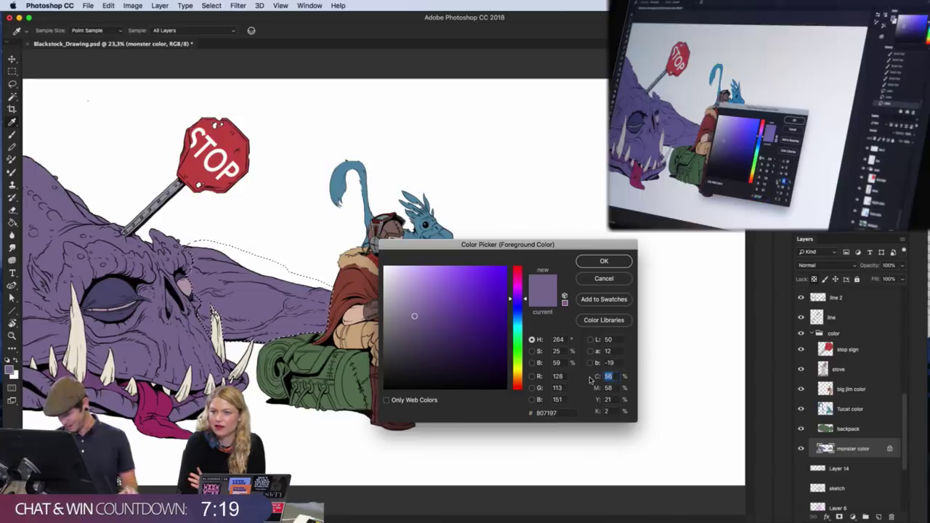
pyautogui.write('75')
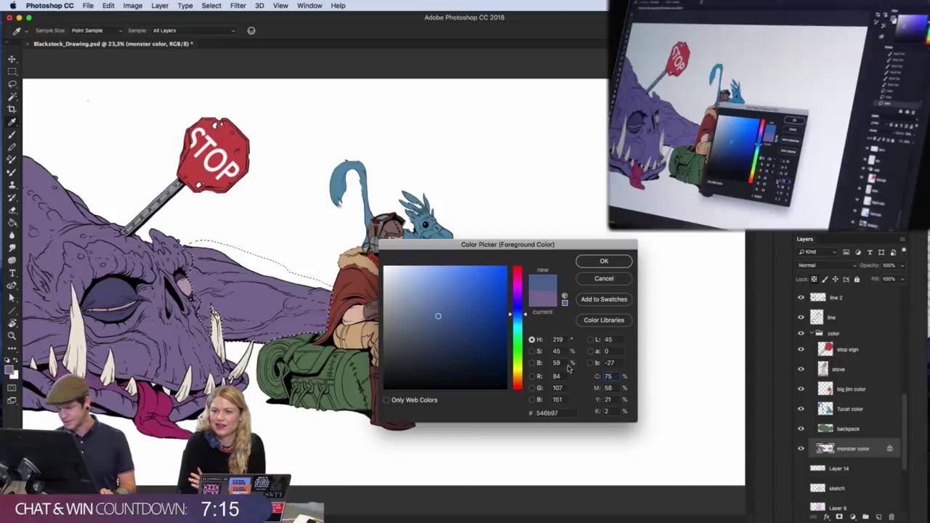
pyautogui.click(442, 328)
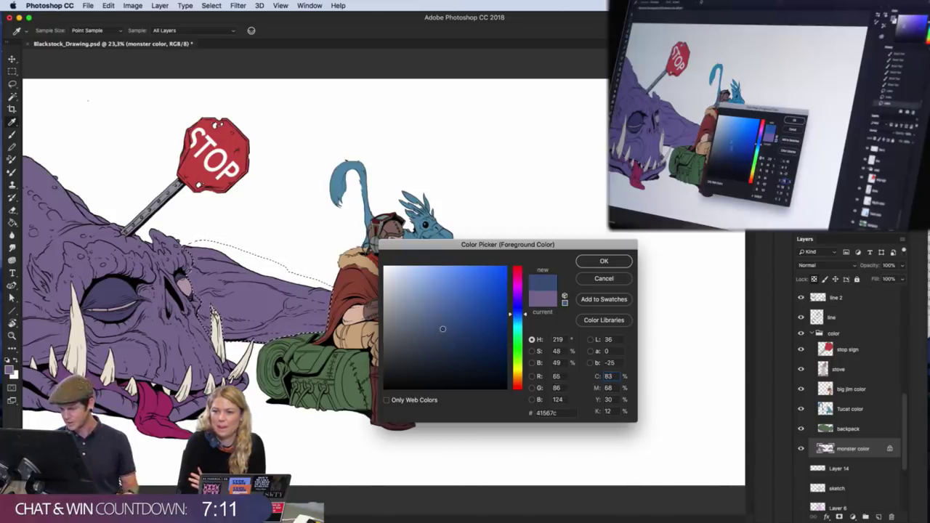
pyautogui.click(603, 262)
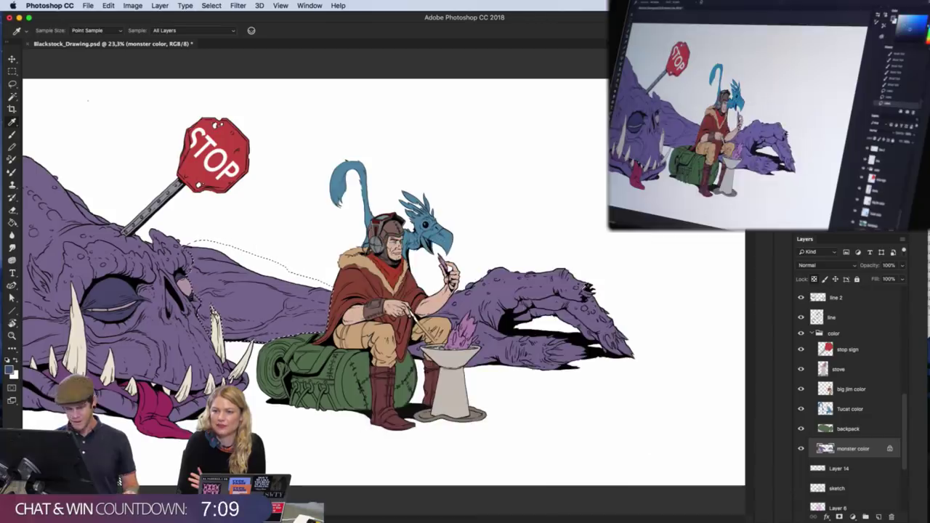
# - Apply a blue gradient to the selected arm behind the monster's head, fading out toward the red cape, and deselect it
pyautogui.press('g')
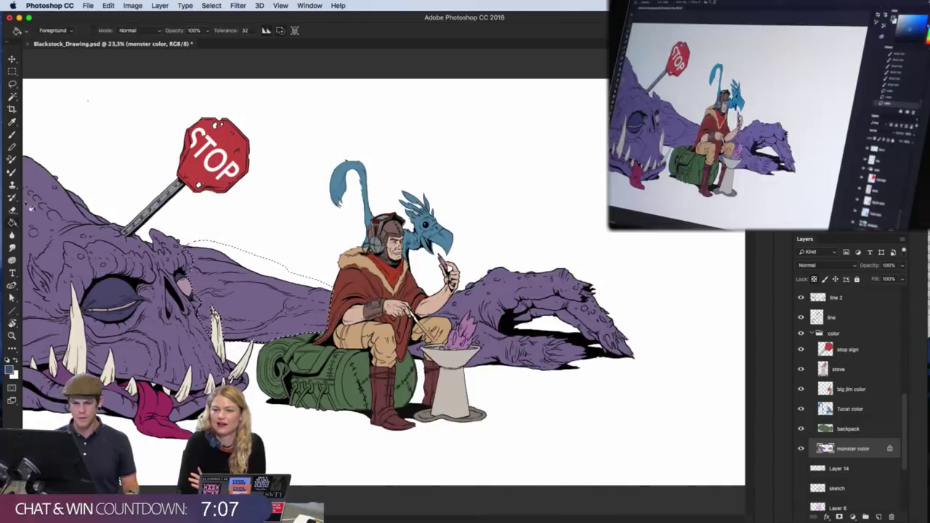
pyautogui.rightClick(12, 223)
pyautogui.click(51, 220)
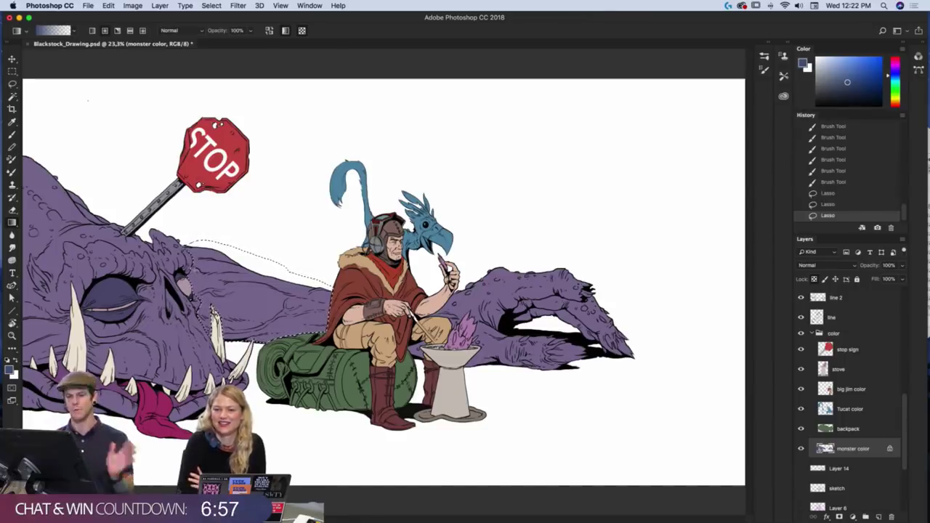
pyautogui.moveTo(191, 285); pyautogui.dragTo(256, 301)
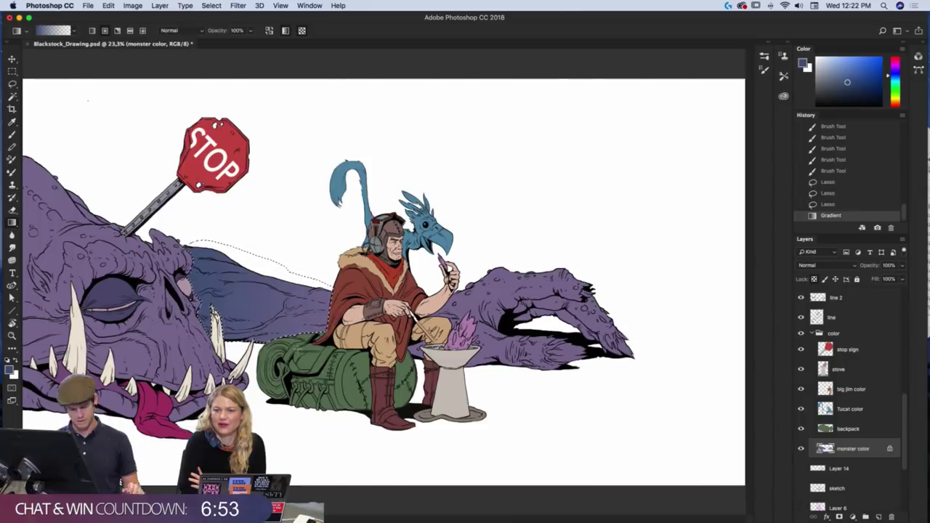
pyautogui.press('super+d')
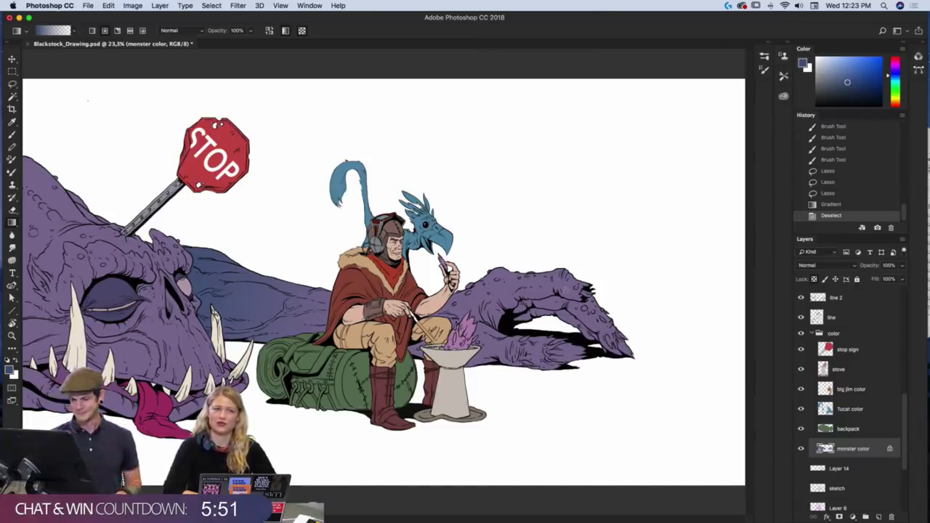
# - Lasso the monster's lowest finger, lying on the ground behind the stove, including its fringed tip
pyautogui.press('z')
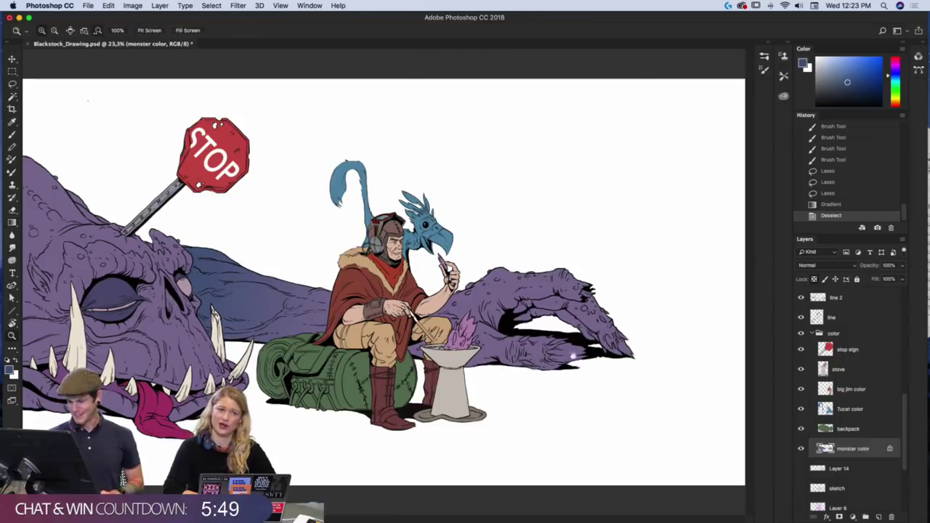
pyautogui.moveTo(497, 374); pyautogui.dragTo(512, 373)
pyautogui.moveTo(498, 382); pyautogui.dragTo(550, 396)
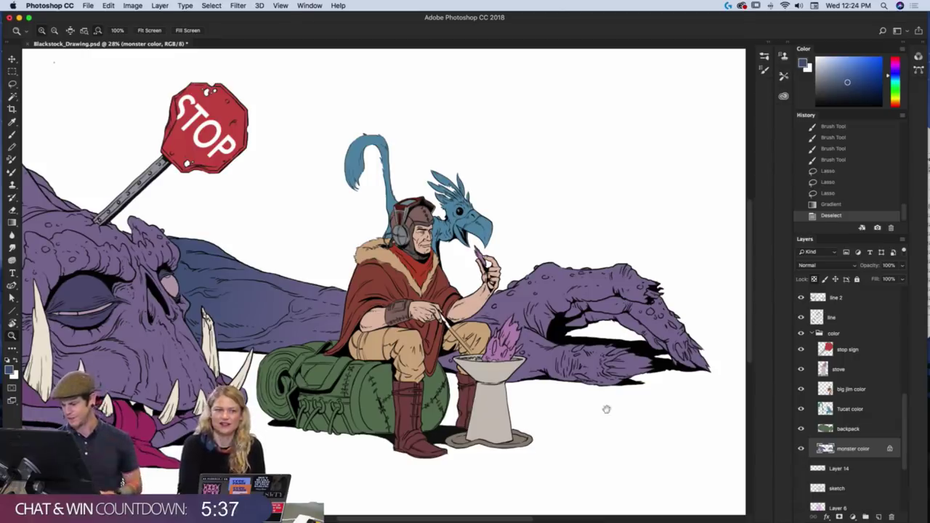
pyautogui.moveTo(607, 409); pyautogui.dragTo(490, 407)
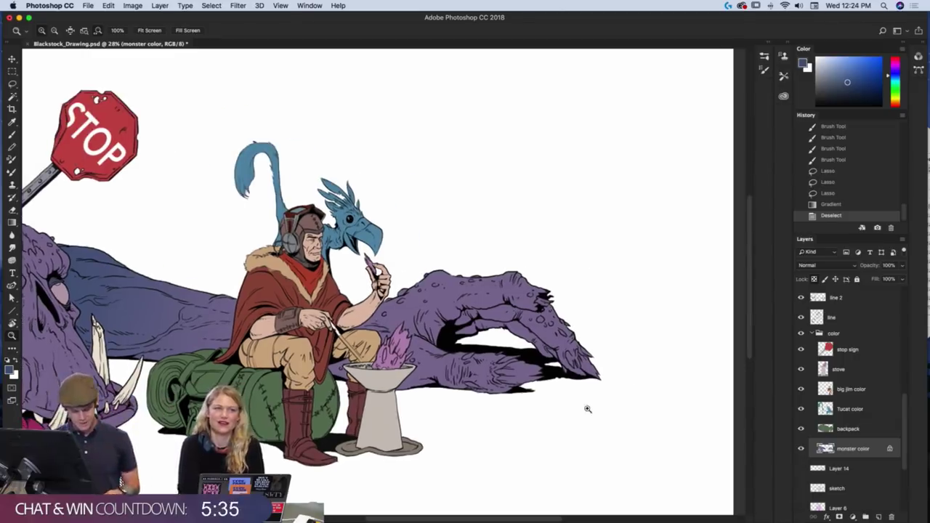
pyautogui.press('l')
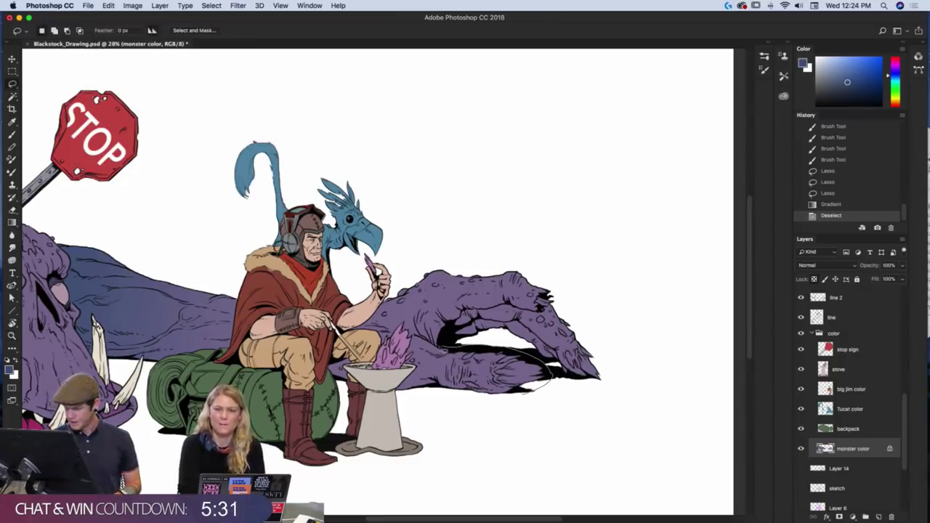
pyautogui.moveTo(501, 415); pyautogui.dragTo(541, 367)
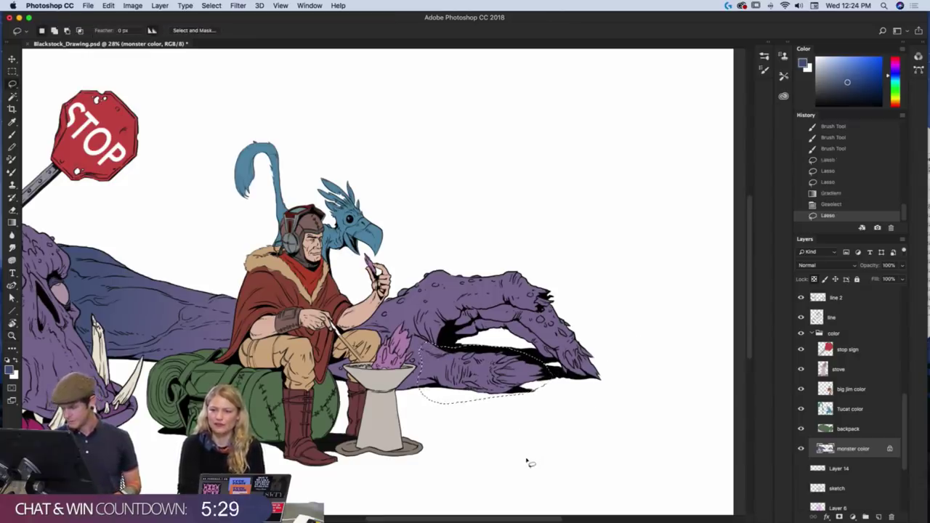
# - Sample the pinkish purple of the stove's flames, apply two gradients fading inward from the selected fingertip, and deselect it
pyautogui.press('i')
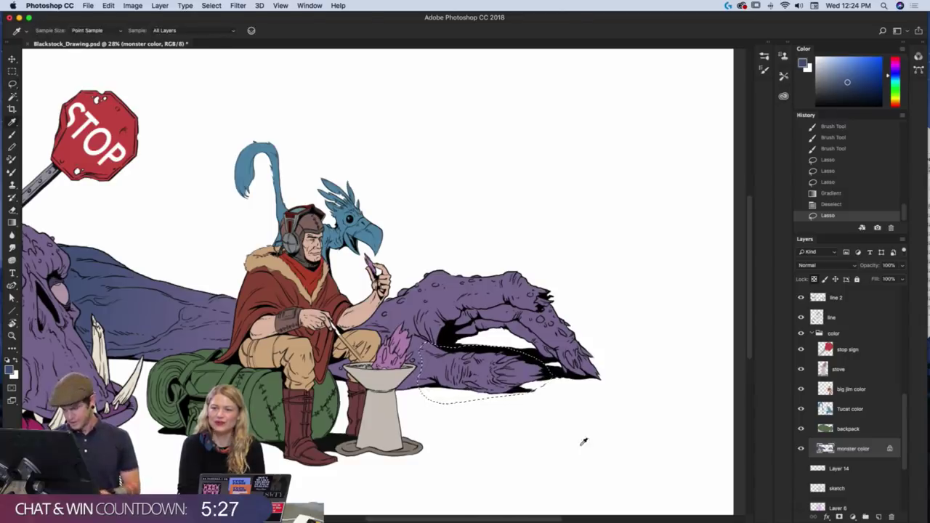
pyautogui.click(420, 396)
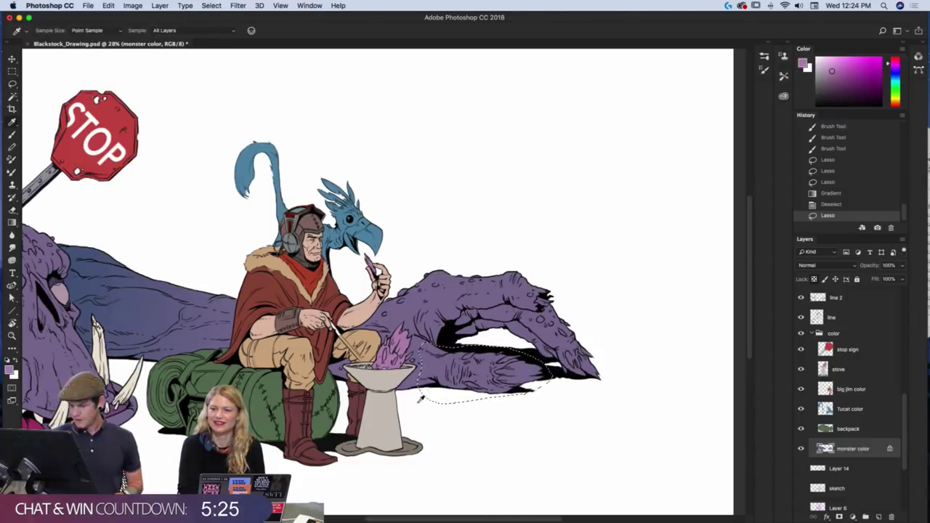
pyautogui.press('g')
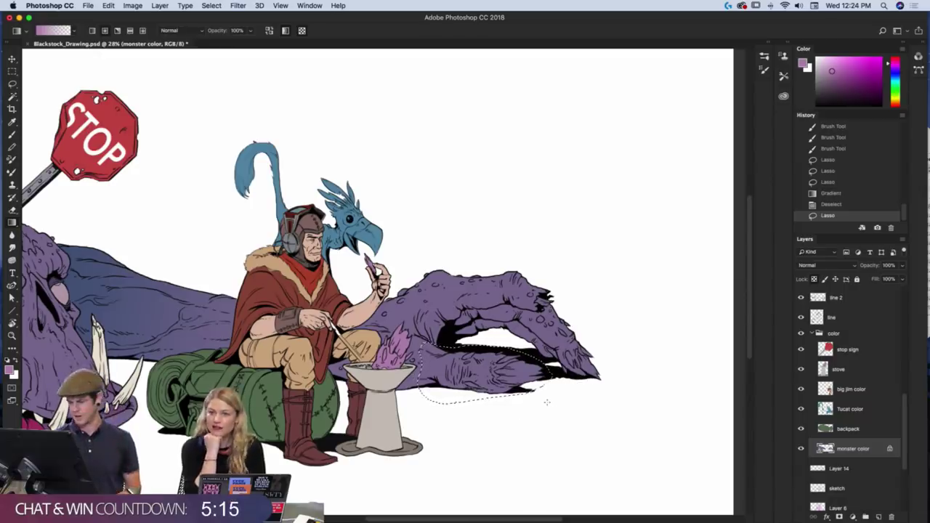
pyautogui.moveTo(546, 386); pyautogui.dragTo(427, 404)
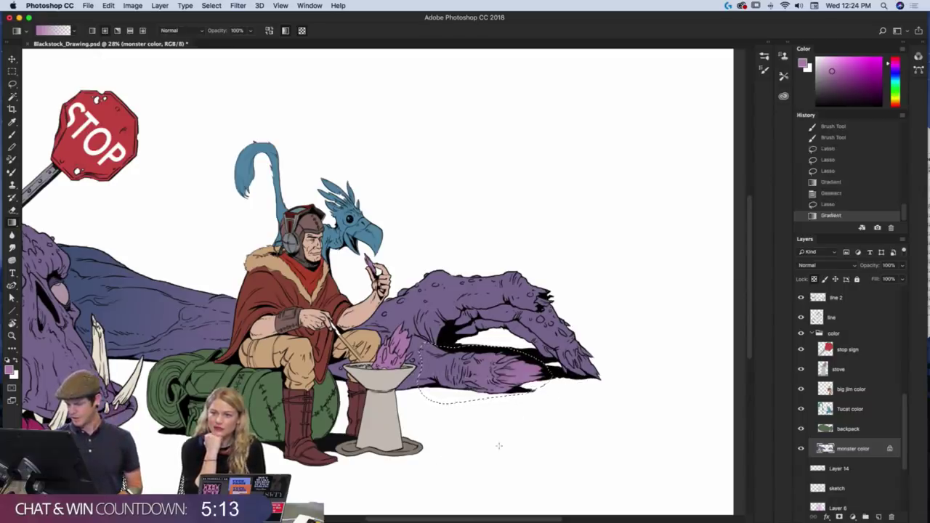
pyautogui.moveTo(544, 385); pyautogui.dragTo(458, 393)
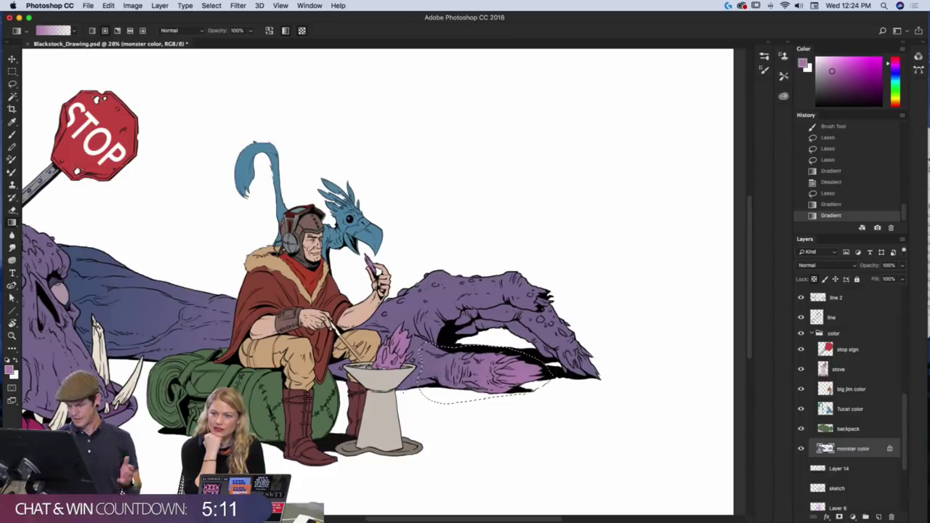
pyautogui.press('super+d')
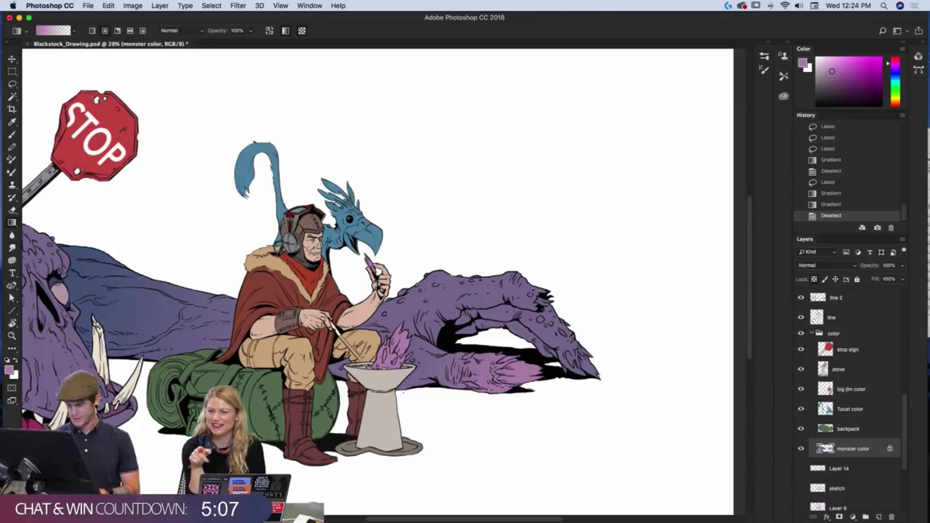
# - Lasso the monster's raised upper finger, following its underside from the knuckle to the ragged black tip
pyautogui.press('l')
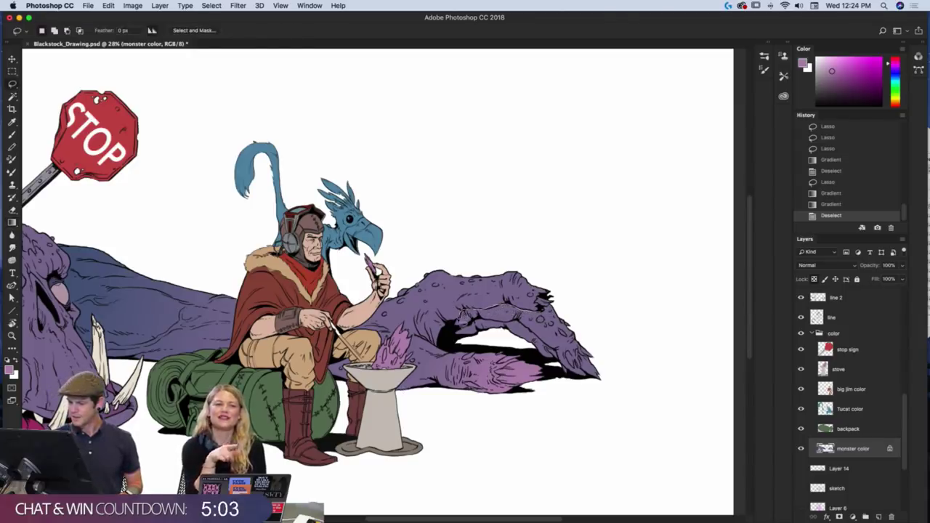
pyautogui.moveTo(435, 311)
pyautogui.mouseDown()
pyautogui.moveTo(555, 265)
pyautogui.moveTo(569, 303)
pyautogui.moveTo(538, 309)
pyautogui.mouseUp()
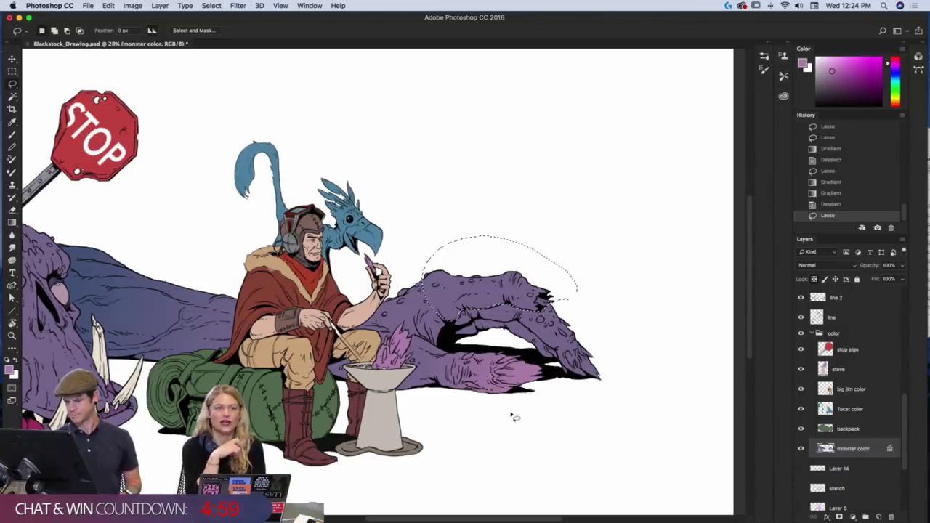
pyautogui.press('r')
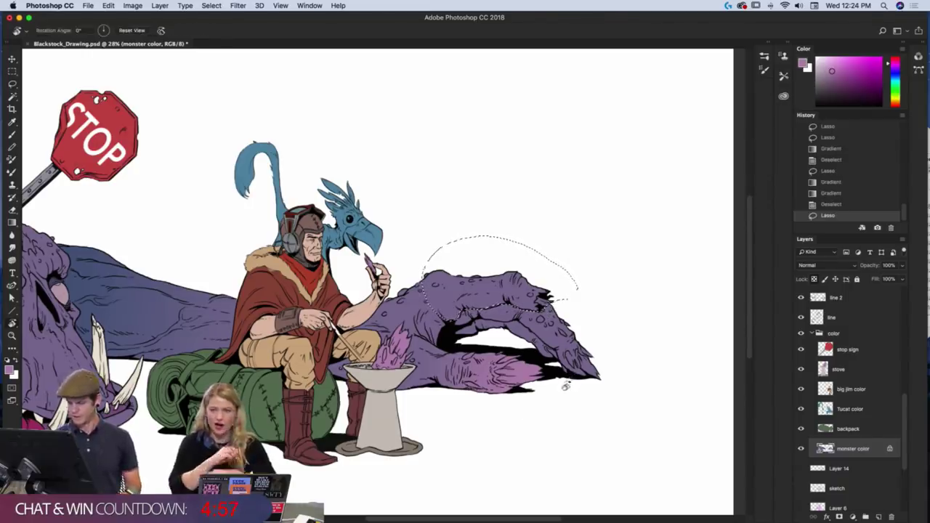
pyautogui.moveTo(606, 287); pyautogui.dragTo(597, 325)
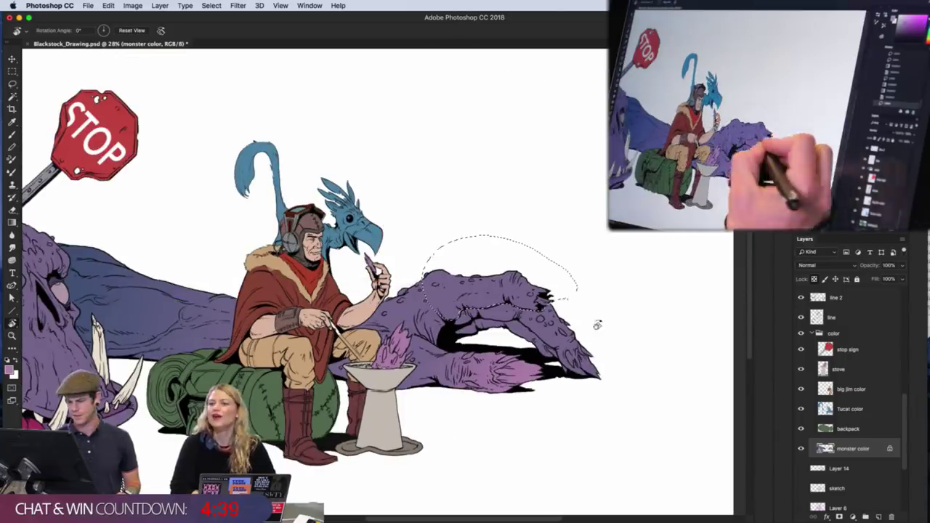
pyautogui.press('z')
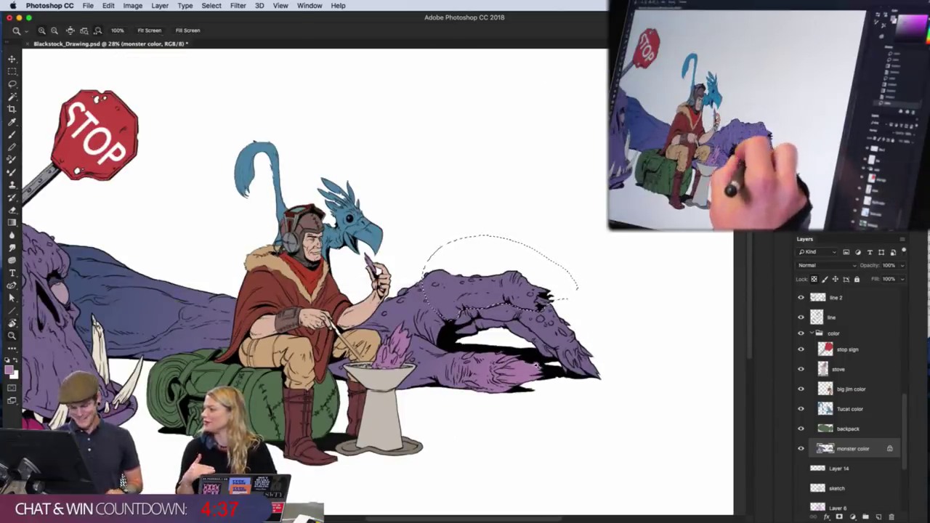
pyautogui.moveTo(528, 320); pyautogui.dragTo(528, 320)
pyautogui.press('l')
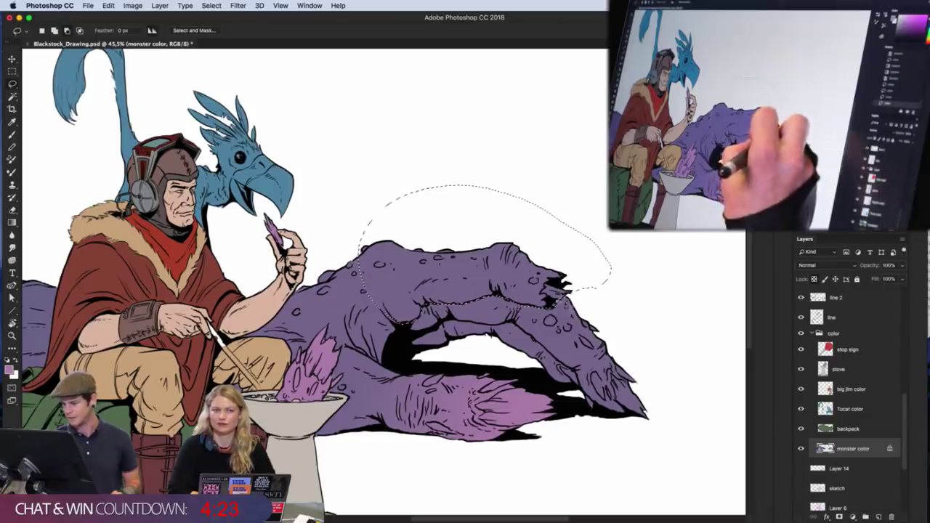
# - Apply pinkish purple gradients to the selected upper finger, fading from its ragged tip toward the knuckle, and deselect it
pyautogui.press('g')
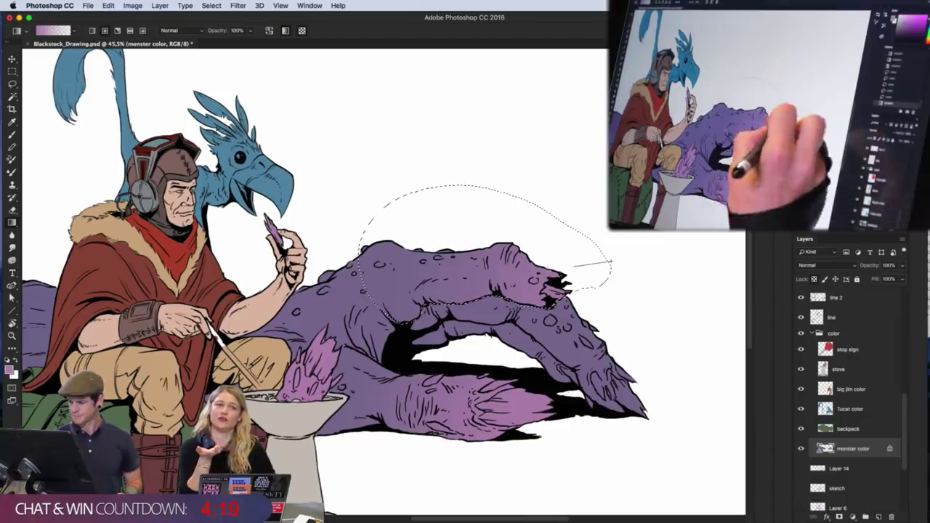
pyautogui.moveTo(553, 276); pyautogui.dragTo(373, 319)
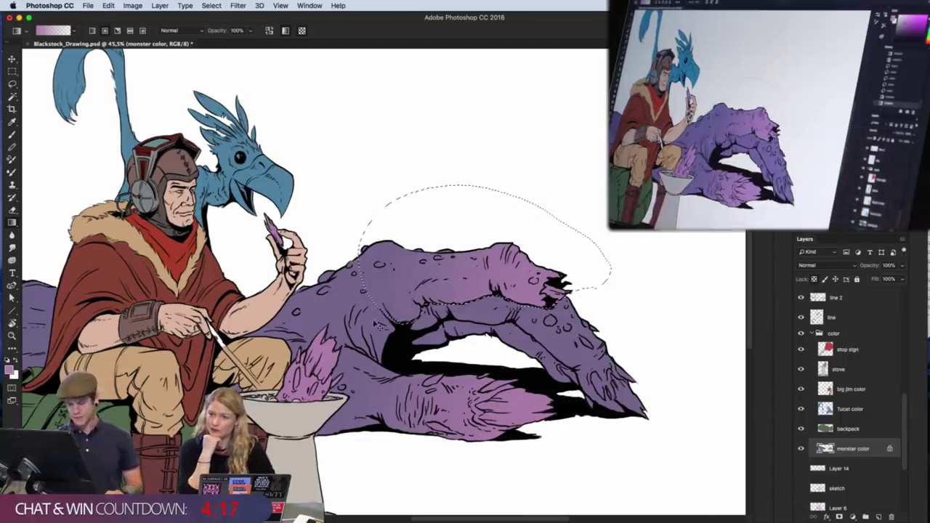
pyautogui.press('super+d')
pyautogui.press('super+0')
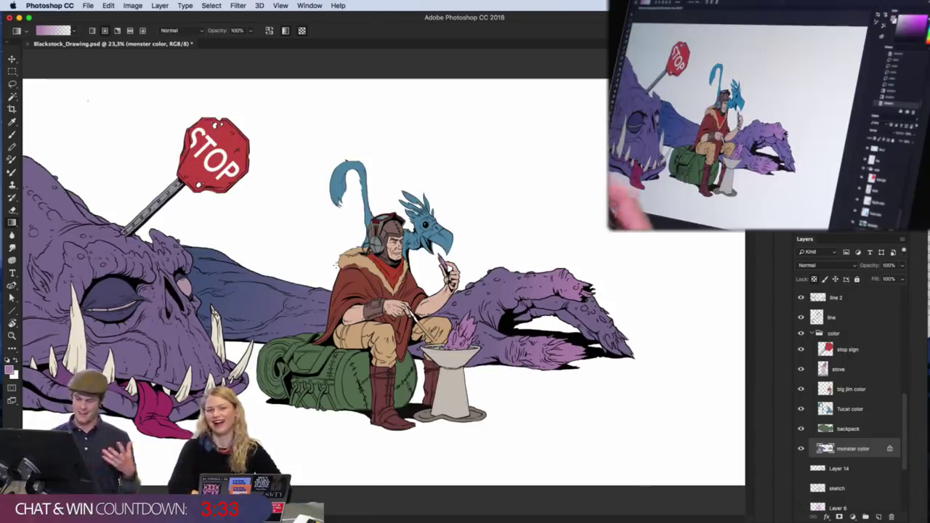
# - Lasso the monster's remaining far finger, from beneath the upper finger down to its pointed tip on the ground
pyautogui.press('l')
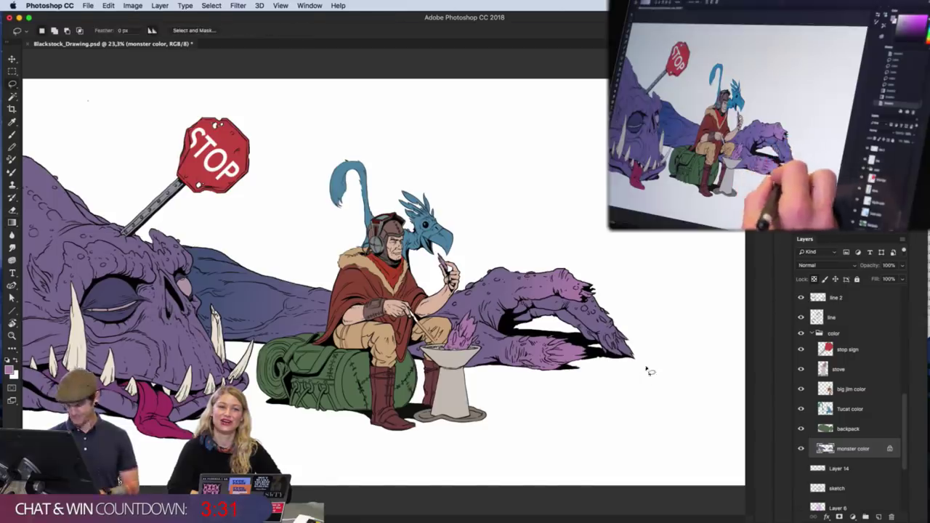
pyautogui.moveTo(633, 344)
pyautogui.mouseDown()
pyautogui.moveTo(594, 296)
pyautogui.moveTo(554, 301)
pyautogui.moveTo(609, 357)
pyautogui.moveTo(641, 352)
pyautogui.mouseUp()
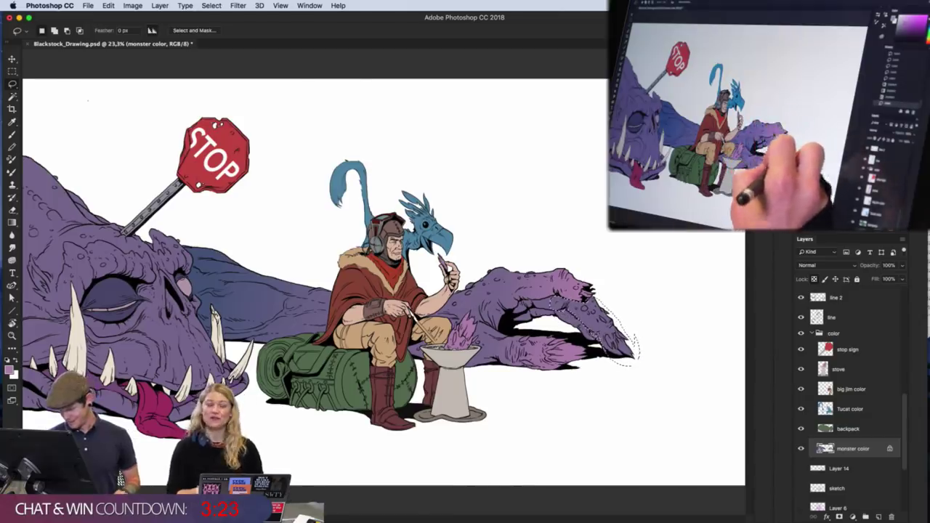
pyautogui.moveTo(552, 309)
pyautogui.mouseDown()
pyautogui.moveTo(606, 361)
pyautogui.moveTo(642, 353)
pyautogui.moveTo(606, 378)
pyautogui.mouseUp()
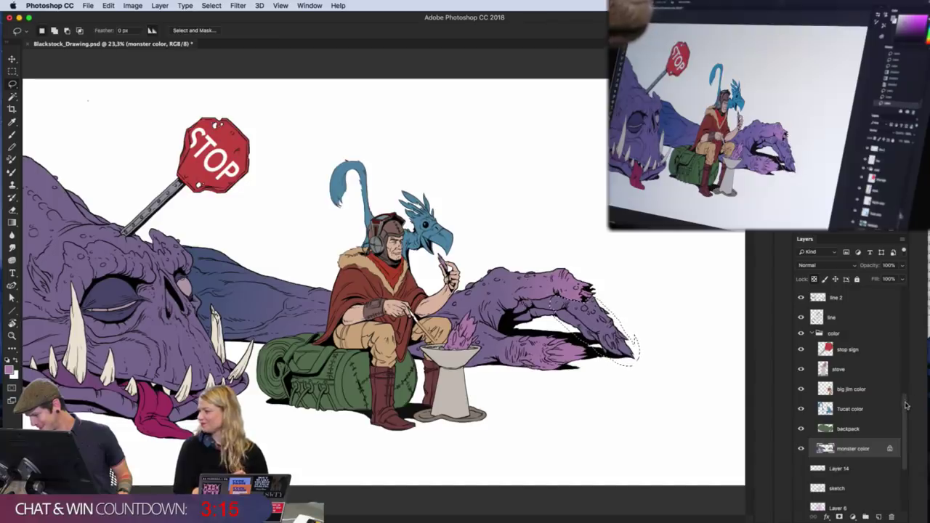
# - Apply pinkish purple gradients to the selected far finger, fading from its pointed tip toward the knuckle, and deselect it
pyautogui.moveTo(907, 401); pyautogui.dragTo(888, 483)
pyautogui.moveTo(903, 447); pyautogui.dragTo(910, 401)
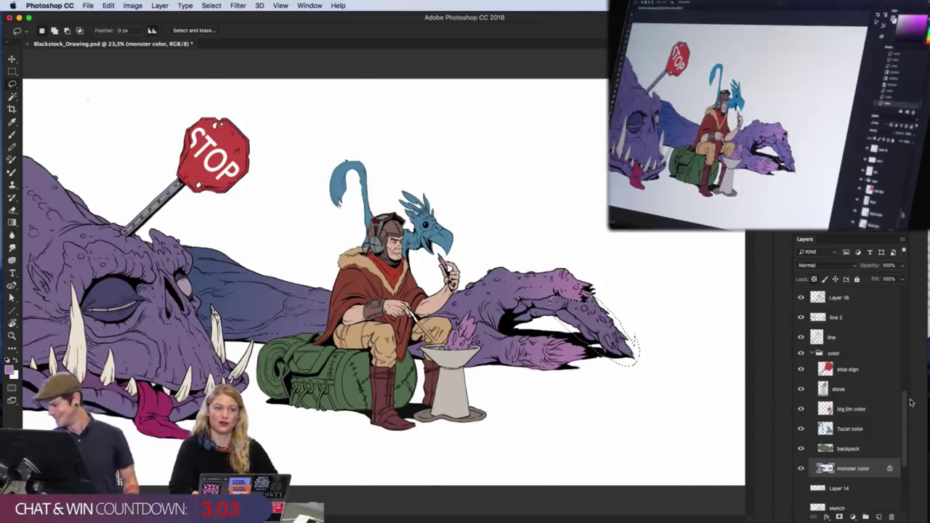
pyautogui.press('g')
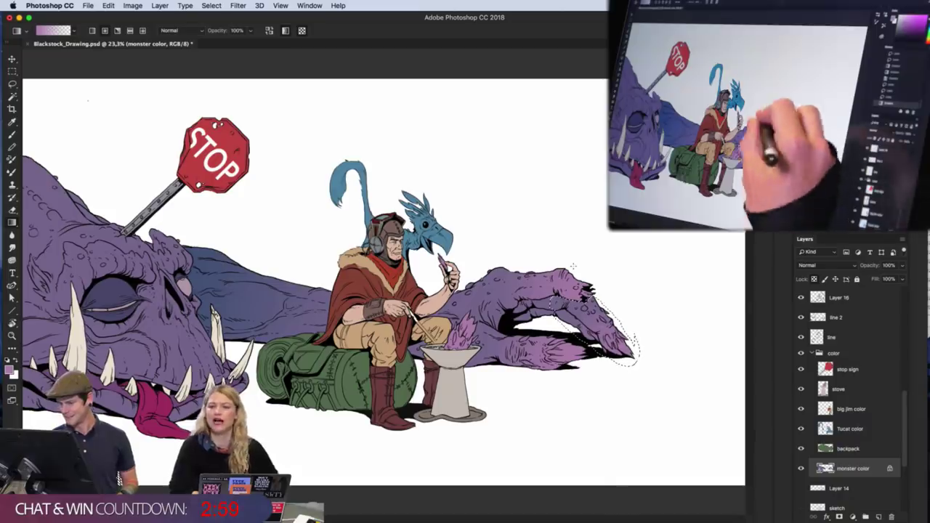
pyautogui.press('super+d')
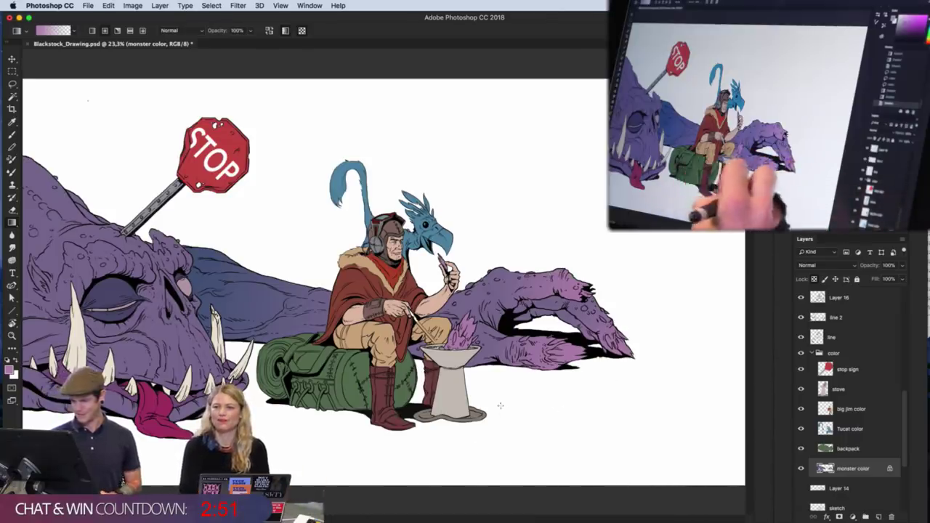
# - Examine the monster's head up close and check the coloring across the whole illustration
pyautogui.press('z')
pyautogui.moveTo(305, 337); pyautogui.dragTo(338, 341)
pyautogui.moveTo(345, 389); pyautogui.dragTo(570, 406)
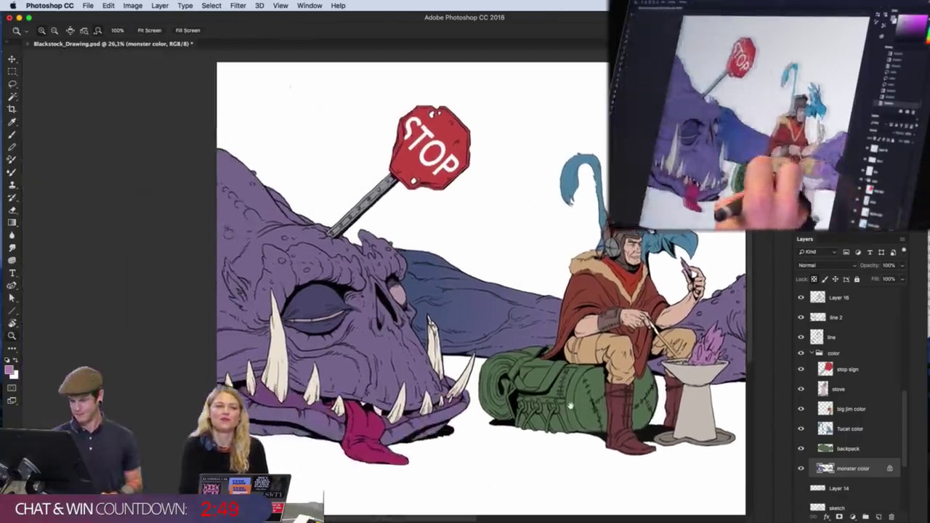
pyautogui.moveTo(460, 311); pyautogui.dragTo(472, 310)
pyautogui.moveTo(539, 382); pyautogui.dragTo(548, 400)
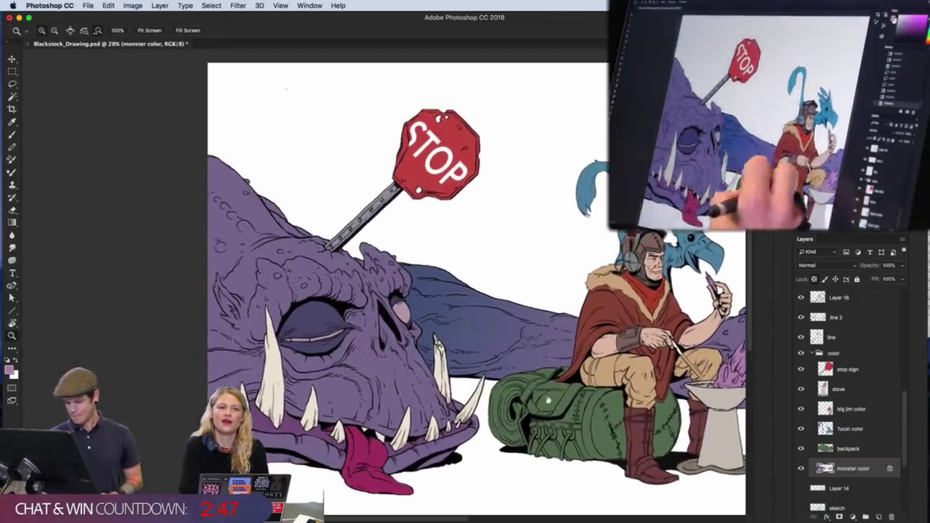
pyautogui.moveTo(466, 328); pyautogui.dragTo(477, 327)
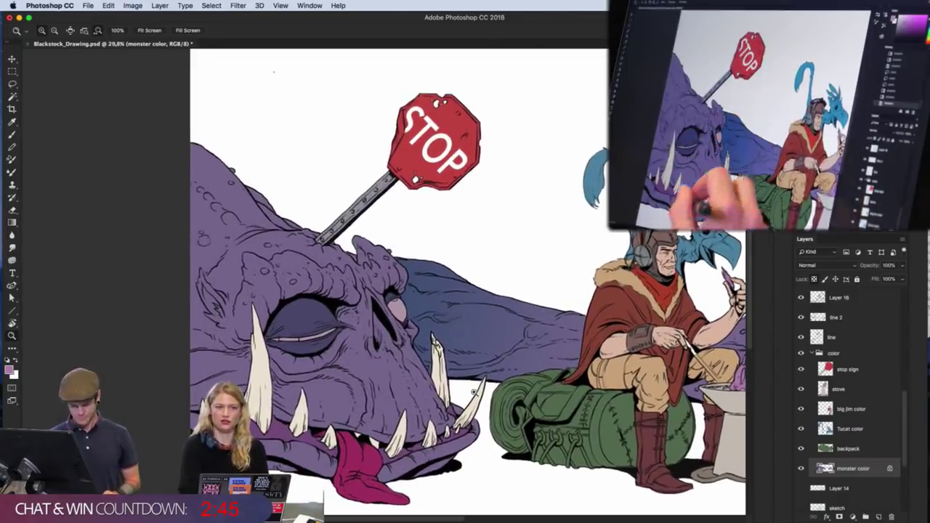
pyautogui.moveTo(473, 391); pyautogui.dragTo(533, 401)
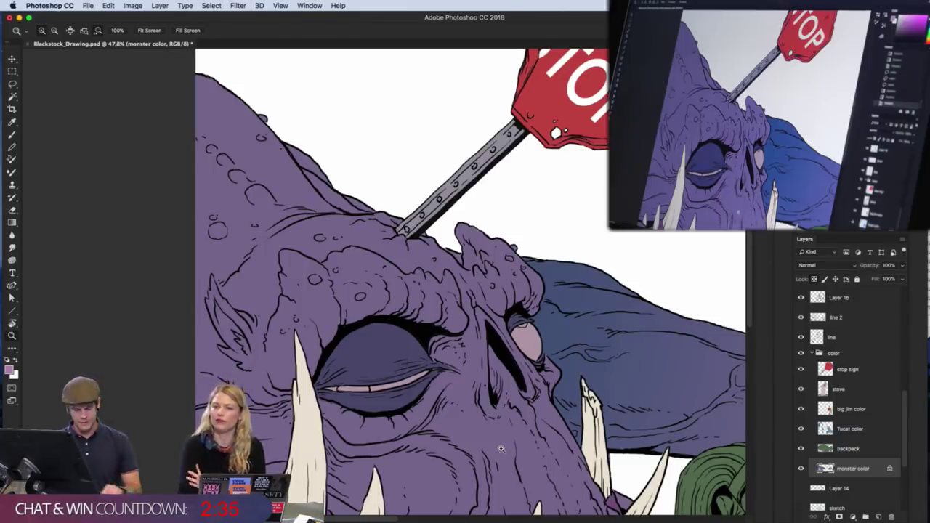
pyautogui.press('super+0')
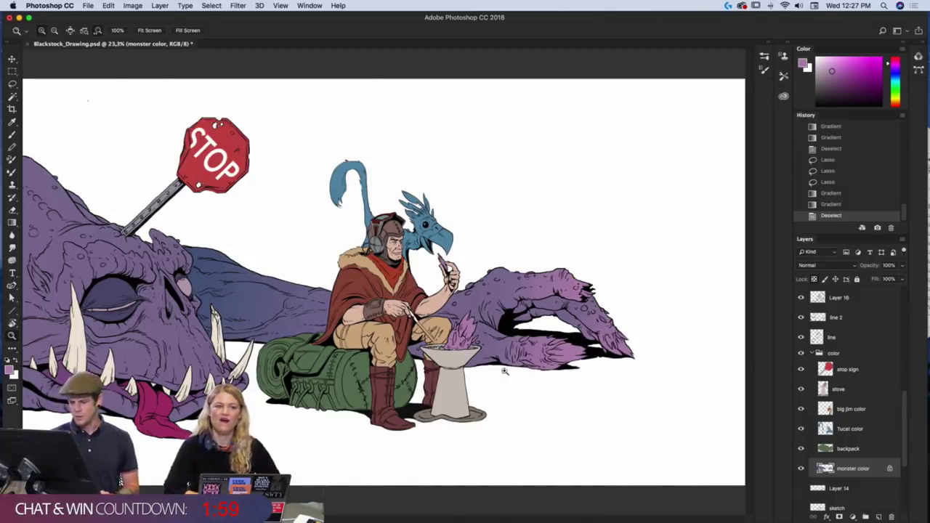
pyautogui.moveTo(492, 343); pyautogui.dragTo(486, 354)
pyautogui.moveTo(448, 384); pyautogui.dragTo(637, 393)
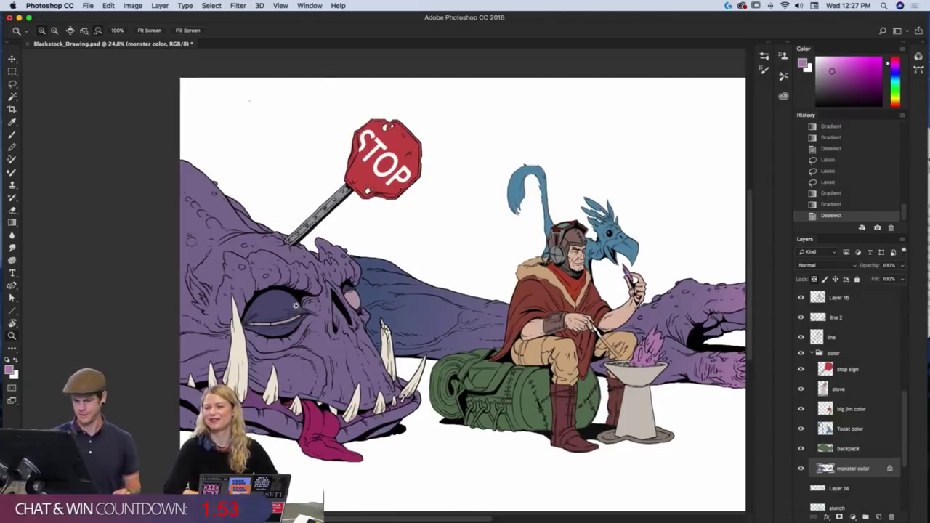
pyautogui.moveTo(296, 306); pyautogui.dragTo(495, 401)
pyautogui.moveTo(577, 411); pyautogui.dragTo(521, 407)
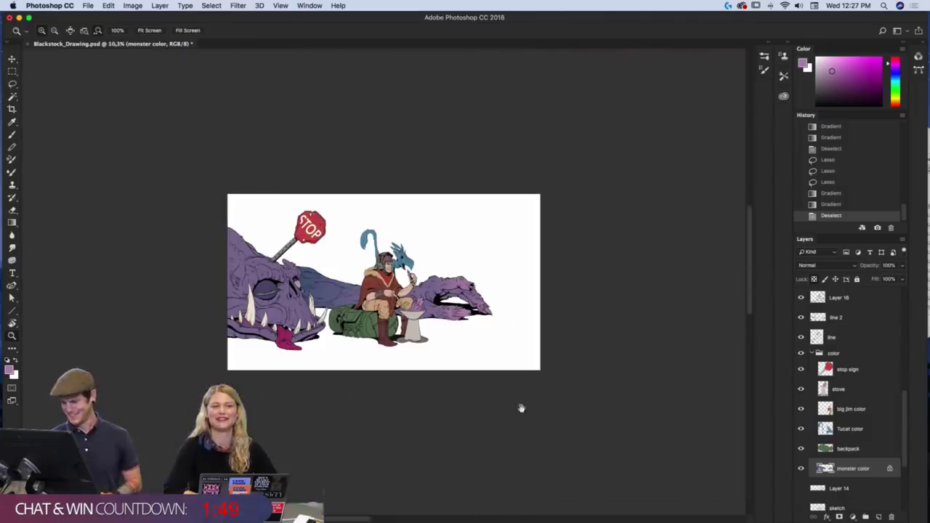
pyautogui.press('super+0')
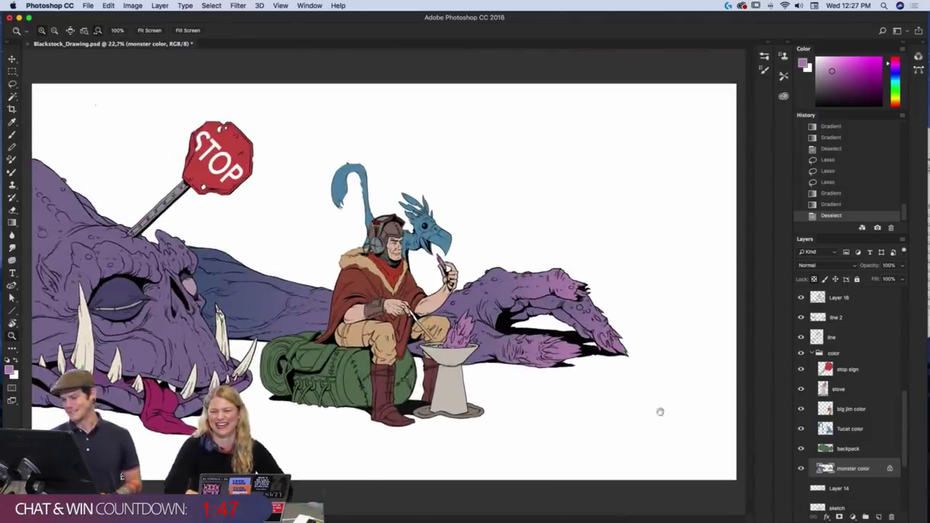
# - Lasso the monster's near brow ridge along its bumpy upper edge, adding the missed areas above the closed eye to the selection
pyautogui.moveTo(332, 341); pyautogui.dragTo(389, 262)
pyautogui.moveTo(413, 328); pyautogui.dragTo(476, 367)
pyautogui.moveTo(445, 321); pyautogui.dragTo(461, 339)
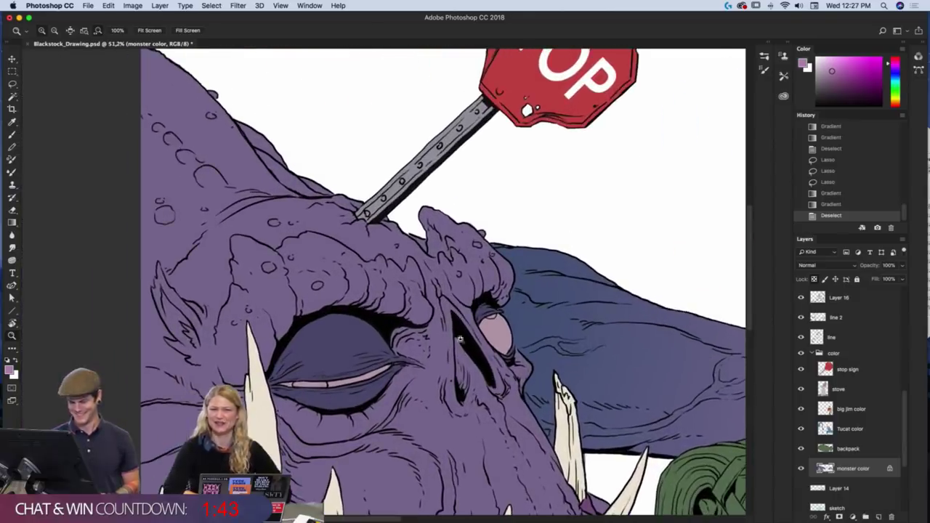
pyautogui.press('l')
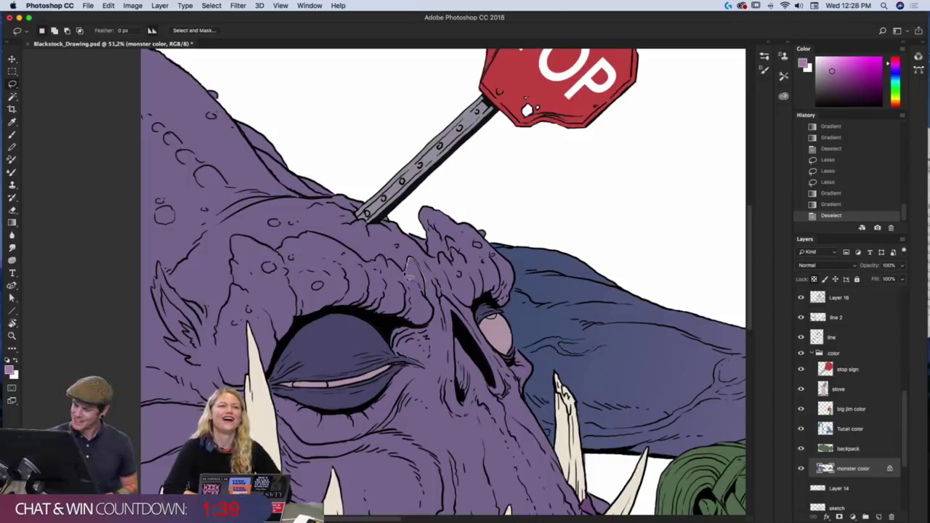
pyautogui.moveTo(402, 270)
pyautogui.mouseDown()
pyautogui.moveTo(371, 268)
pyautogui.moveTo(329, 242)
pyautogui.mouseUp()
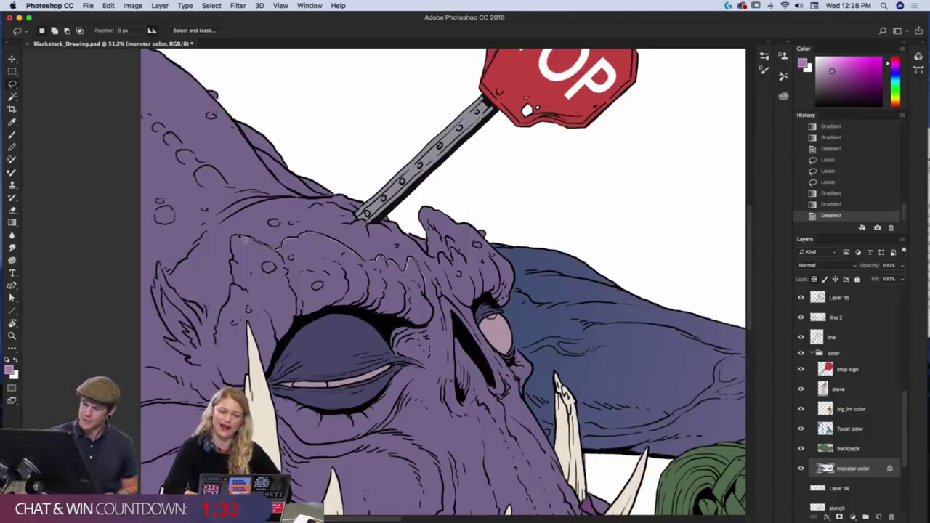
pyautogui.moveTo(234, 263)
pyautogui.mouseDown()
pyautogui.moveTo(222, 336)
pyautogui.moveTo(253, 314)
pyautogui.moveTo(283, 314)
pyautogui.moveTo(282, 298)
pyautogui.moveTo(289, 289)
pyautogui.moveTo(302, 297)
pyautogui.moveTo(302, 285)
pyautogui.moveTo(364, 279)
pyautogui.moveTo(433, 308)
pyautogui.mouseUp()
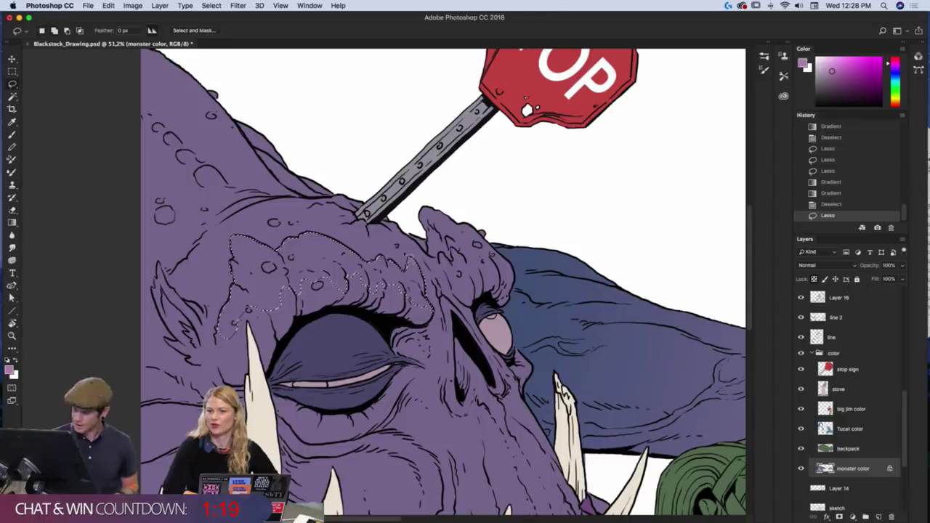
pyautogui.moveTo(409, 276)
pyautogui.mouseDown()
pyautogui.moveTo(406, 256)
pyautogui.moveTo(369, 258)
pyautogui.mouseUp()
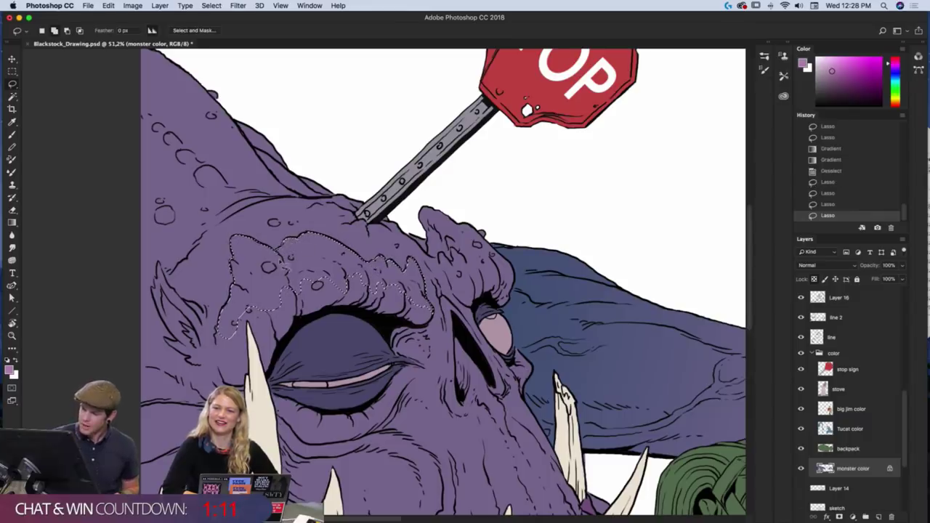
pyautogui.moveTo(289, 258); pyautogui.dragTo(283, 268)
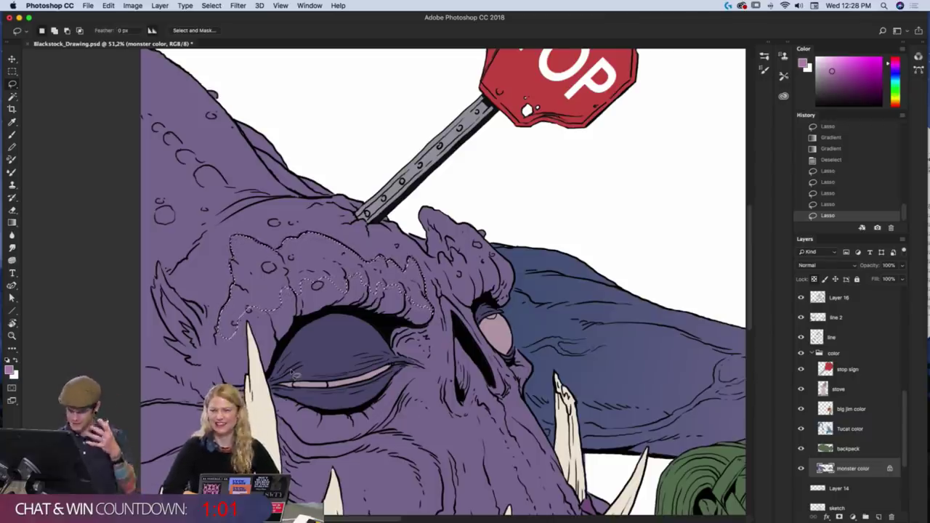
# - Apply gradients in a lightened version of the sampled purple skin color, fading down from the selected near brow's raised edges, and deselect it
pyautogui.press('i')
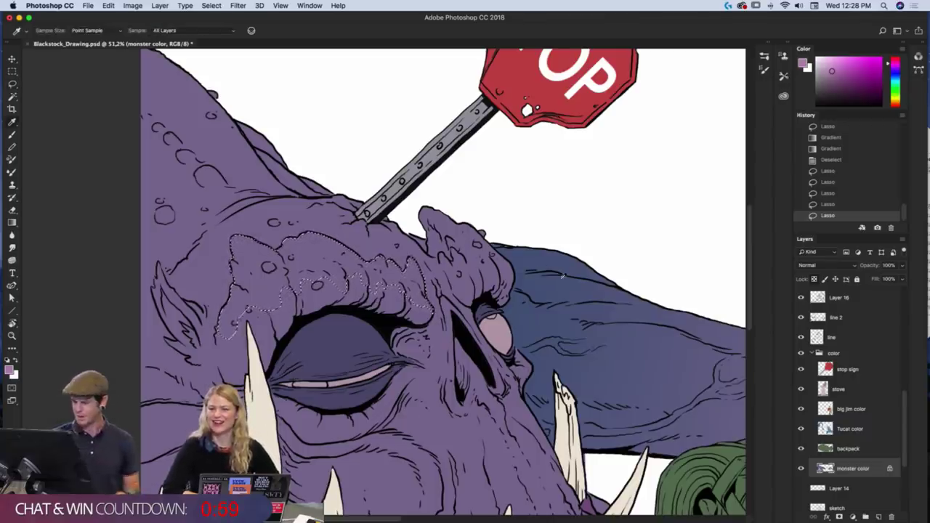
pyautogui.click(520, 356)
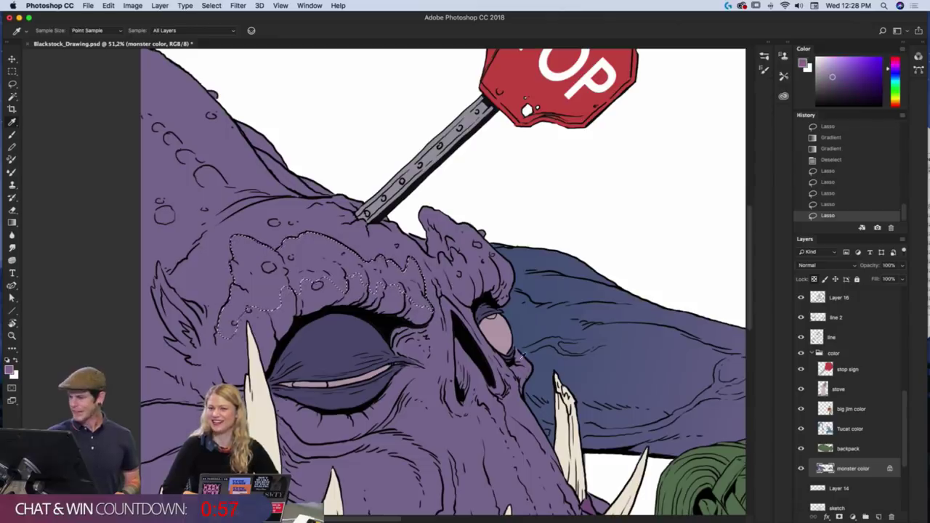
pyautogui.click(836, 69)
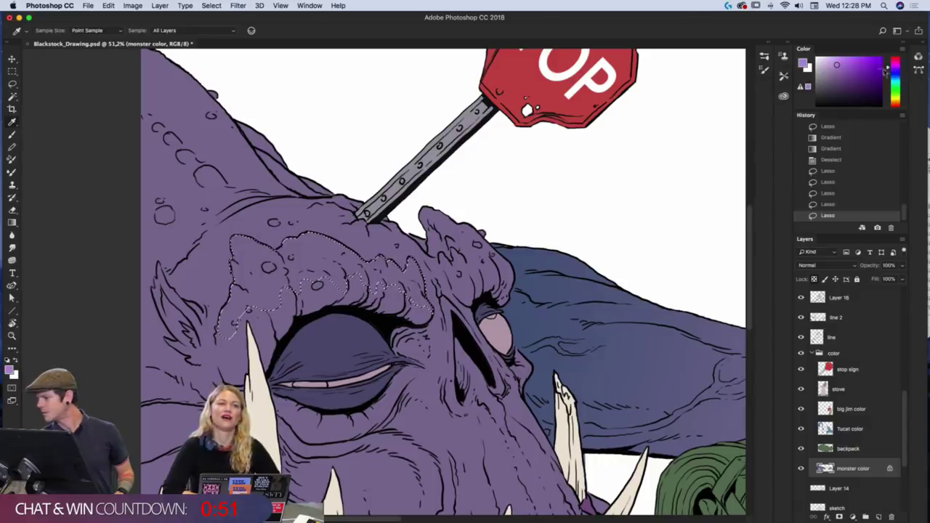
pyautogui.press('g')
pyautogui.moveTo(243, 197); pyautogui.dragTo(305, 316)
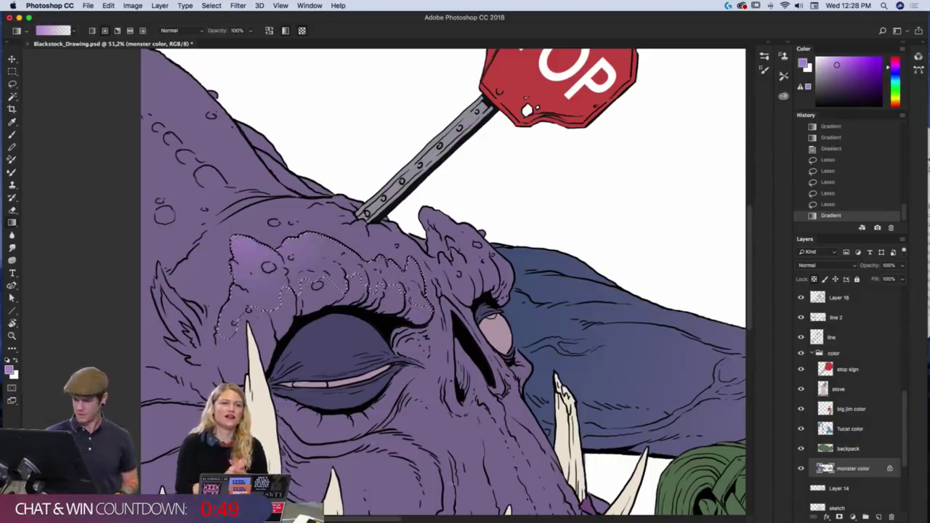
pyautogui.moveTo(312, 221); pyautogui.dragTo(338, 298)
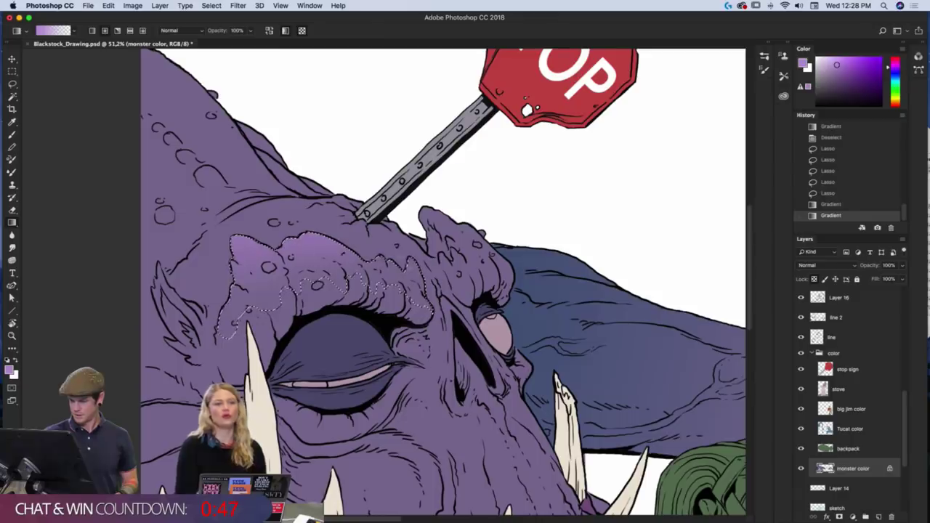
pyautogui.moveTo(379, 247); pyautogui.dragTo(399, 320)
pyautogui.moveTo(417, 254); pyautogui.dragTo(423, 305)
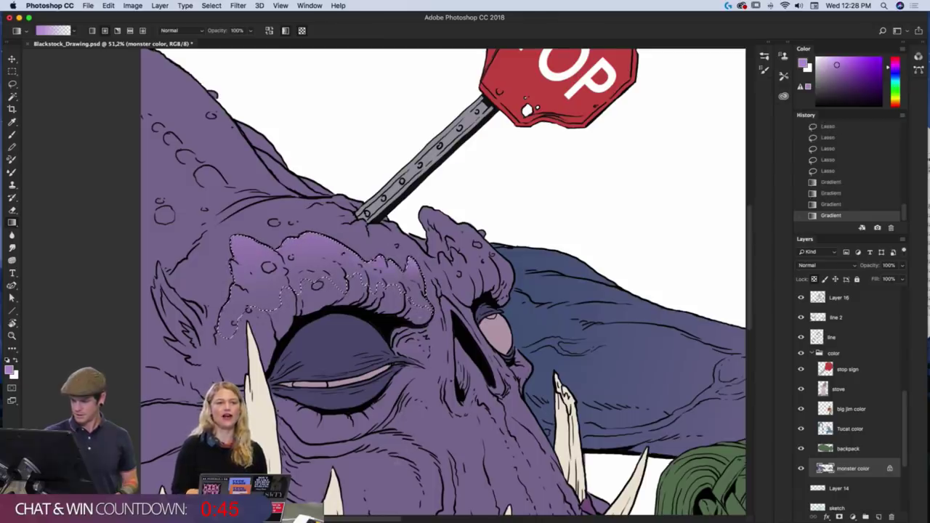
pyautogui.moveTo(213, 290); pyautogui.dragTo(289, 379)
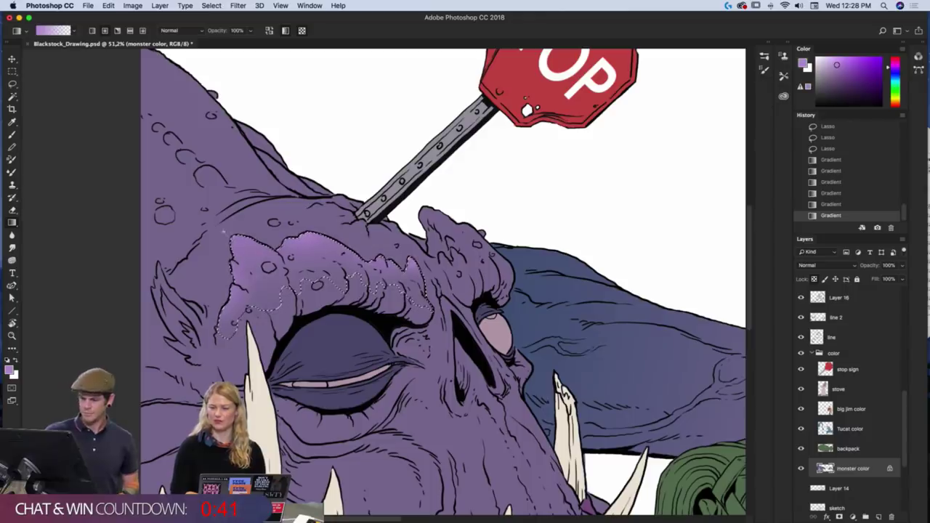
pyautogui.moveTo(373, 248); pyautogui.dragTo(387, 305)
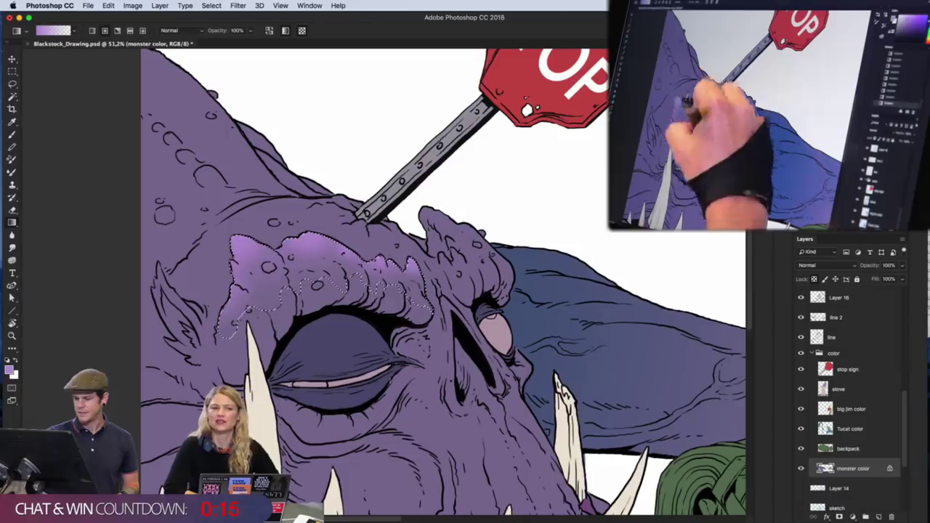
pyautogui.press('super+d')
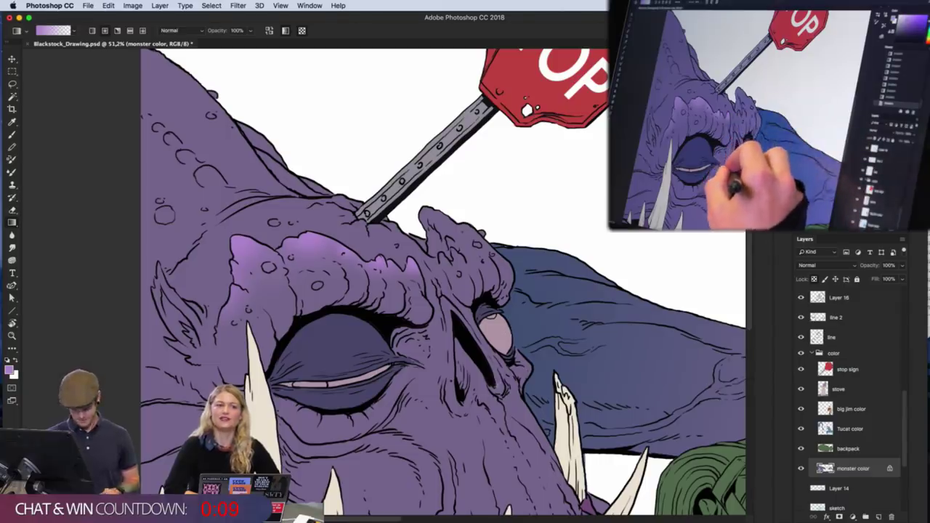
# - Lasso the monster's horned far brow above the pale eye and apply light purple gradients fading down from its upper edge
pyautogui.press('l')
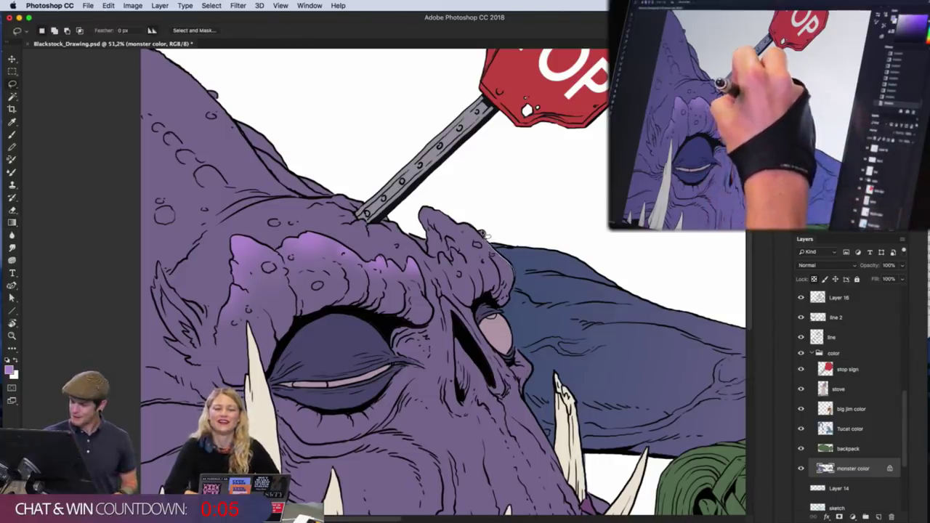
pyautogui.moveTo(482, 234)
pyautogui.mouseDown()
pyautogui.moveTo(416, 207)
pyautogui.moveTo(429, 244)
pyautogui.moveTo(451, 244)
pyautogui.moveTo(450, 254)
pyautogui.moveTo(441, 253)
pyautogui.moveTo(466, 292)
pyautogui.moveTo(493, 273)
pyautogui.moveTo(512, 284)
pyautogui.mouseUp()
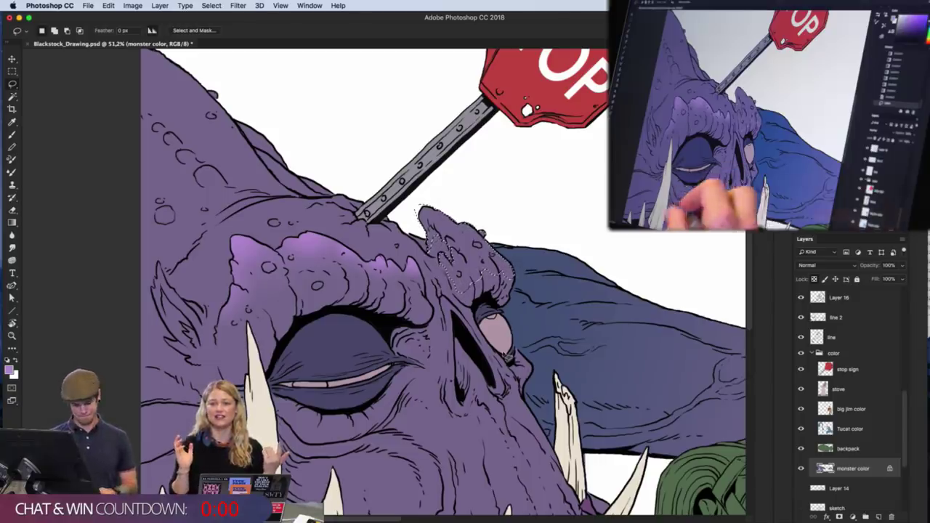
pyautogui.press('g')
pyautogui.moveTo(448, 218); pyautogui.dragTo(454, 247)
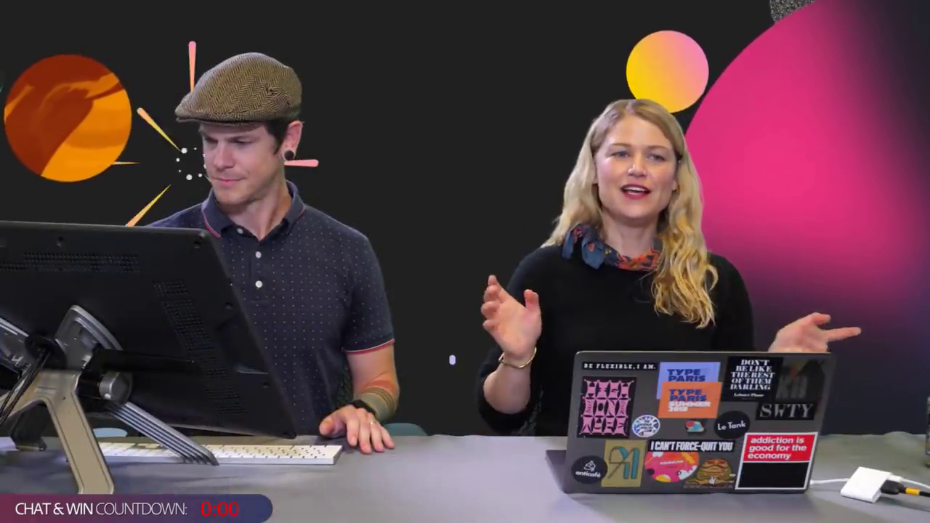
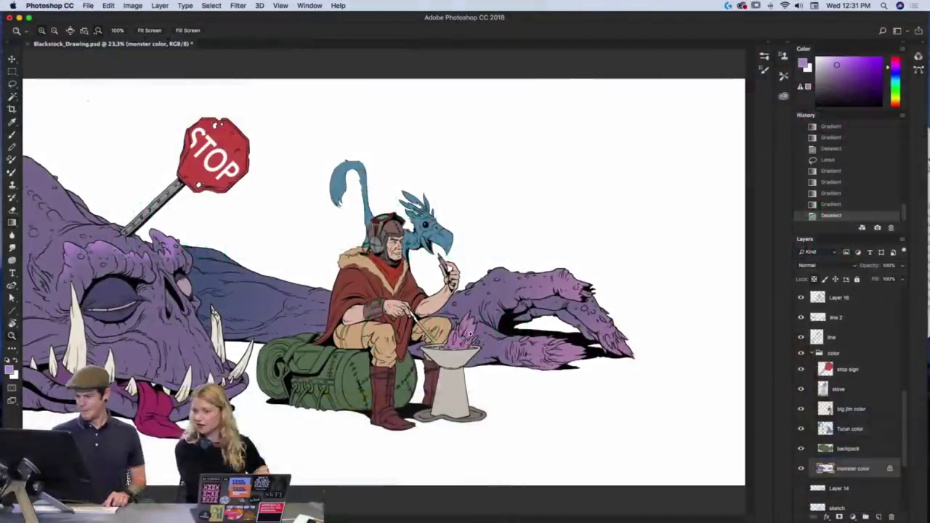
# - Lasso the monster's nose around both nostrils with ragged edges, adding small patches along the outline to the selection
pyautogui.moveTo(269, 350); pyautogui.dragTo(487, 330)
pyautogui.moveTo(410, 287); pyautogui.dragTo(449, 264)
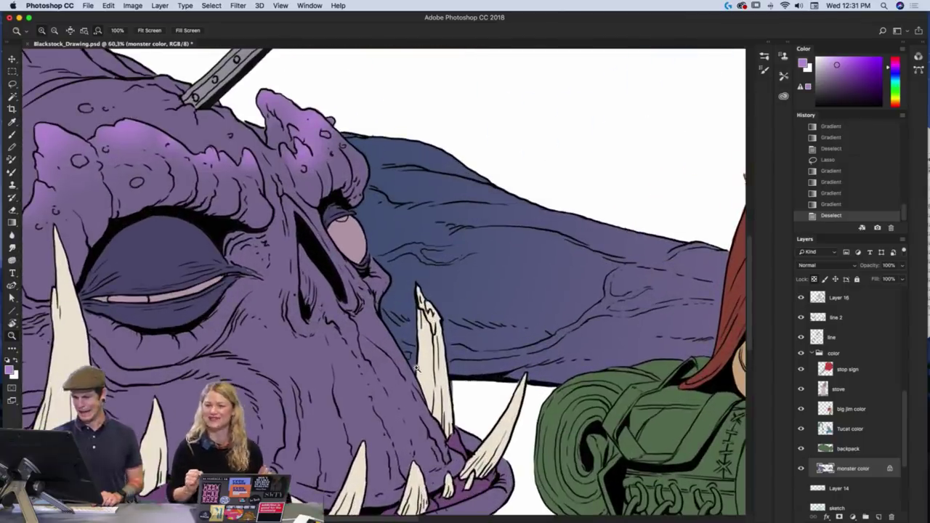
pyautogui.press('l')
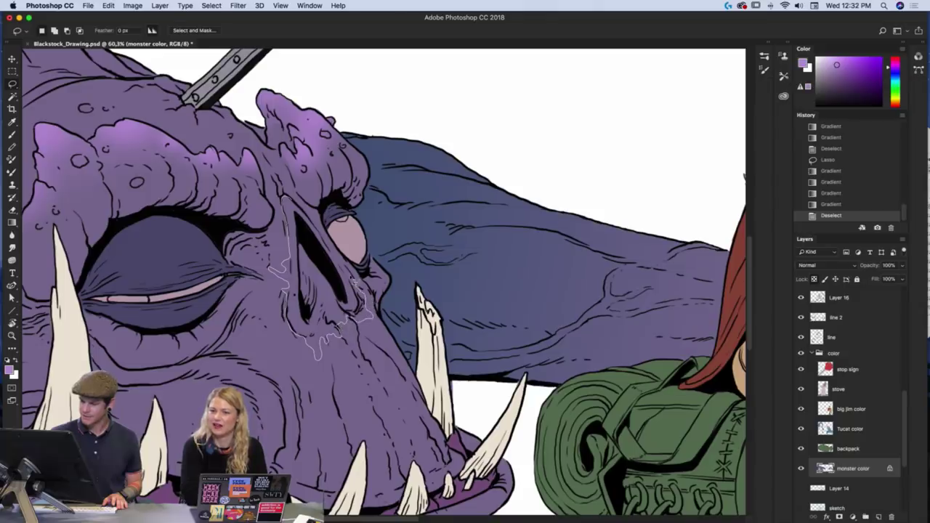
pyautogui.moveTo(338, 266); pyautogui.dragTo(326, 242)
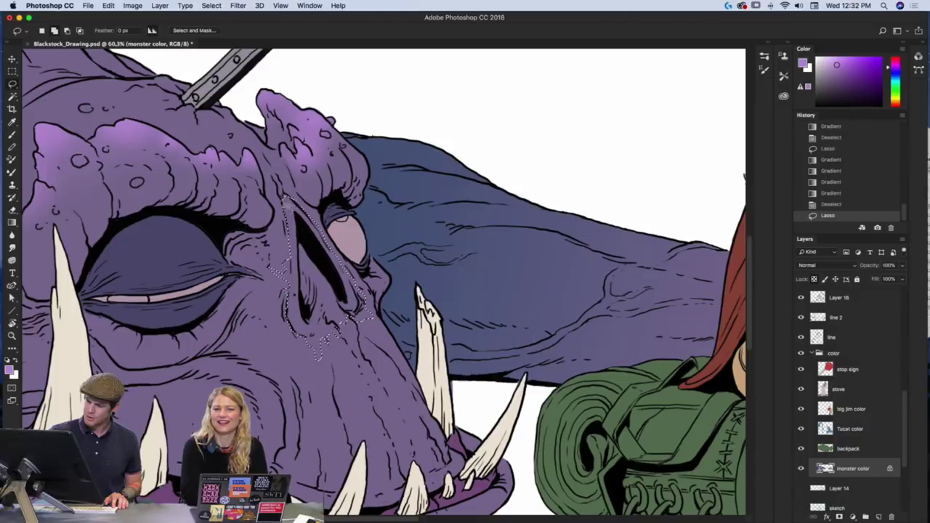
pyautogui.moveTo(288, 204); pyautogui.dragTo(284, 198)
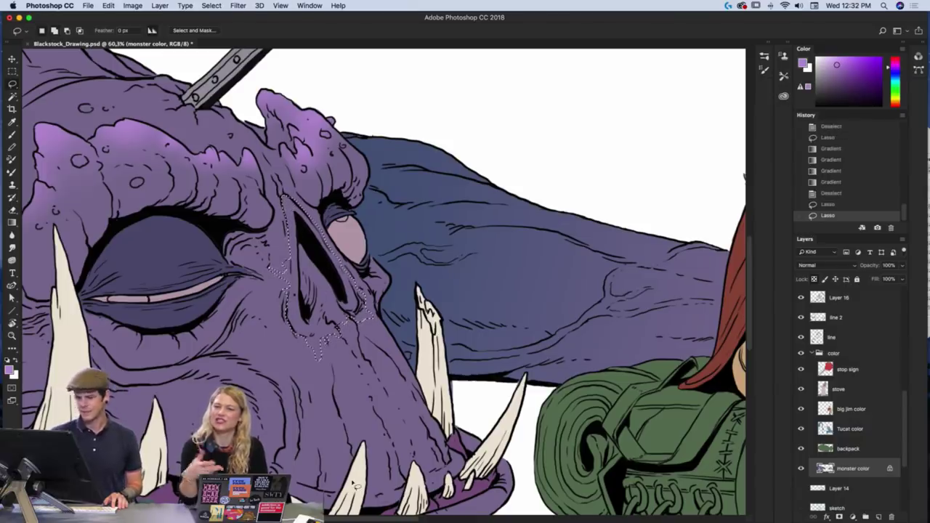
pyautogui.moveTo(290, 253); pyautogui.dragTo(294, 257)
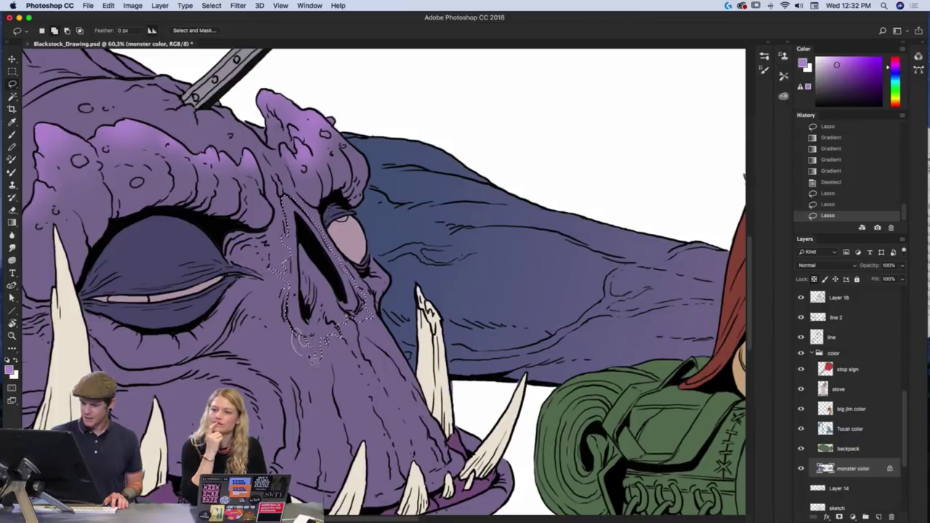
pyautogui.moveTo(297, 338); pyautogui.dragTo(319, 356)
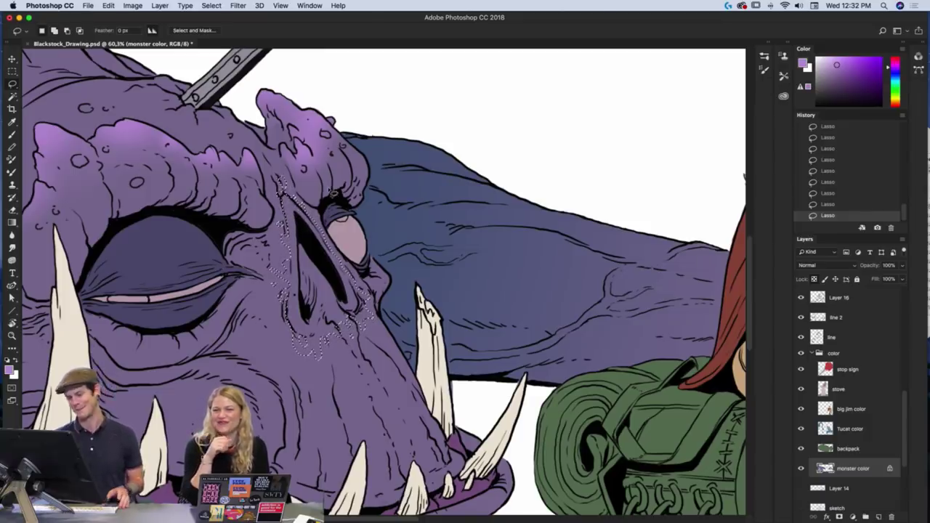
# - Sample the reddish purple of the monster's mouth, apply gradients of it across the selected nose, and deselect it
pyautogui.press('i')
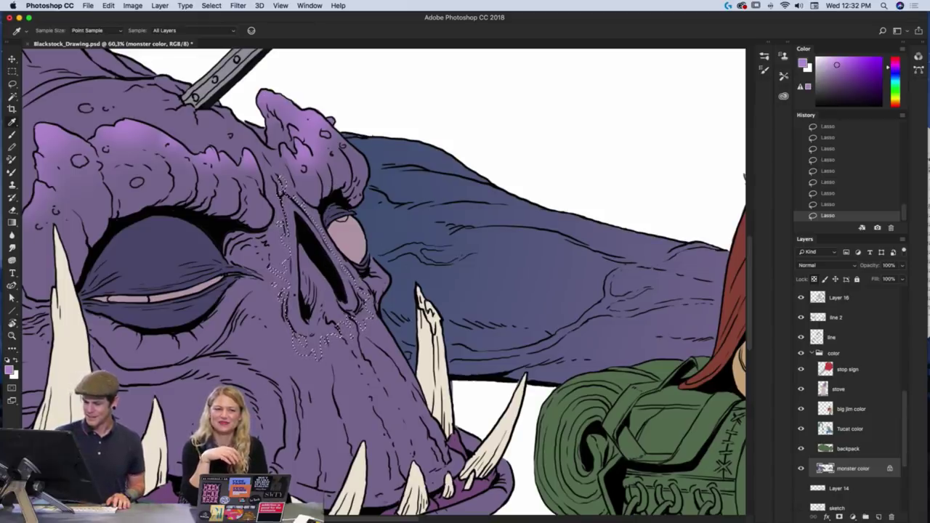
pyautogui.click(173, 495)
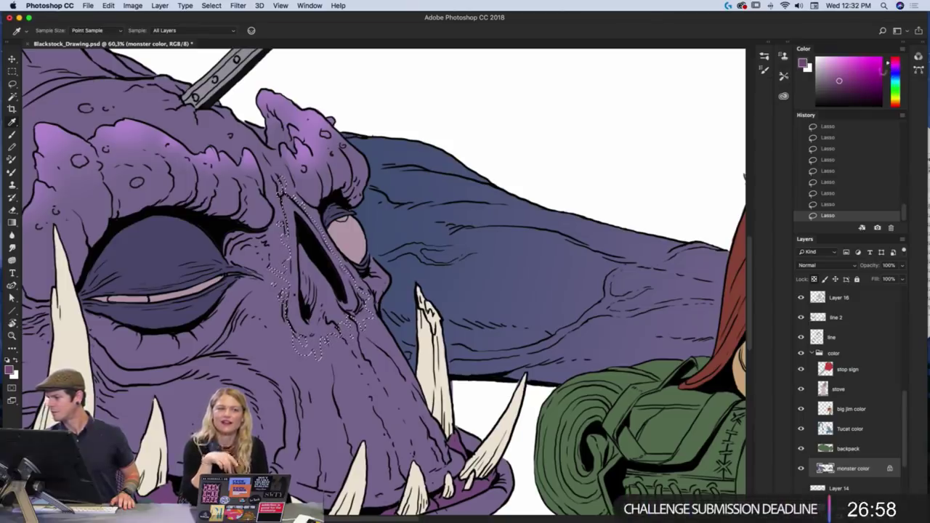
pyautogui.press('g')
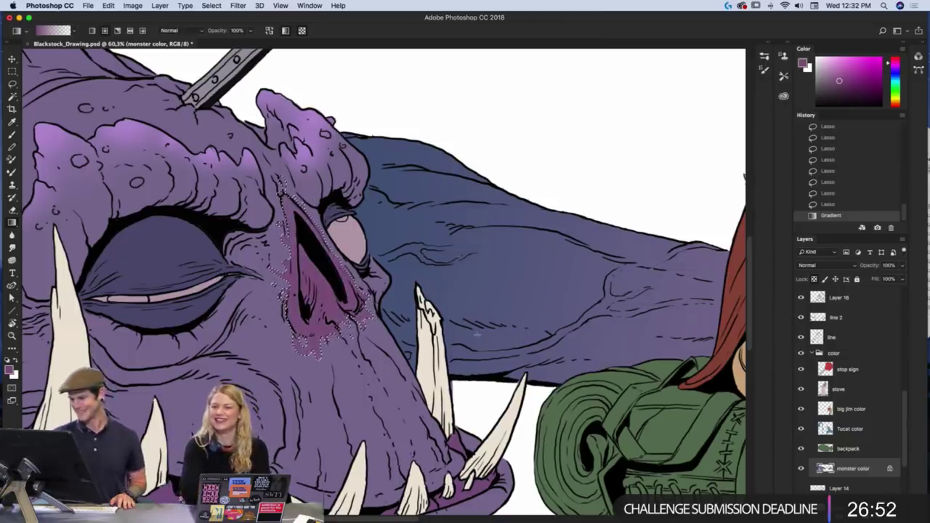
pyautogui.press('super+z')
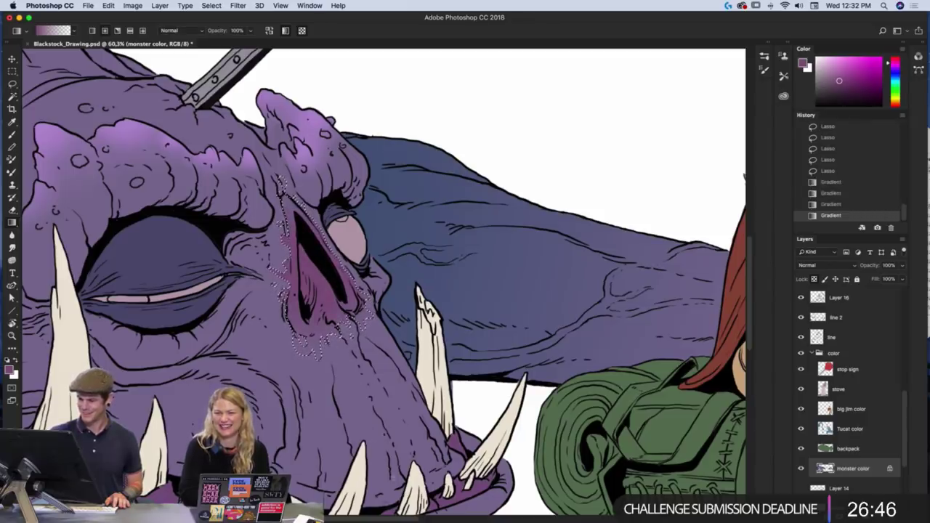
pyautogui.press('super+z')
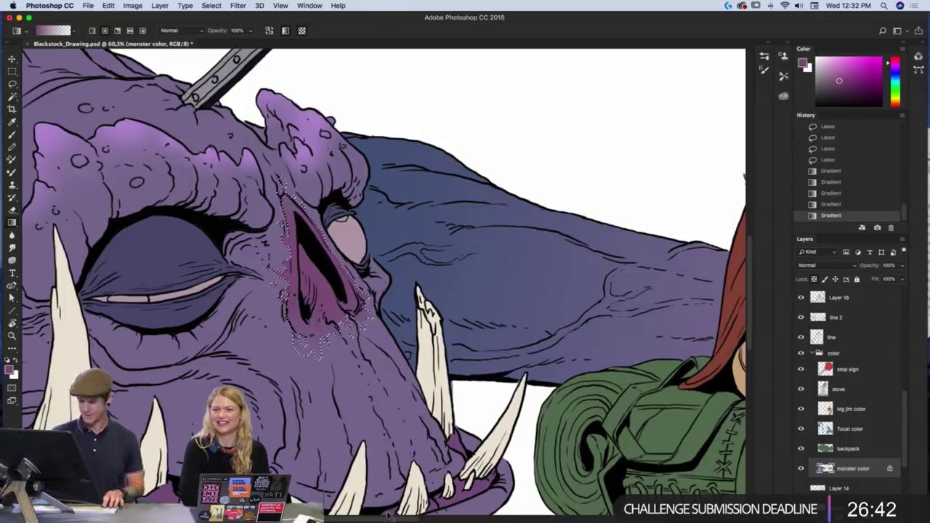
pyautogui.press('super+d')
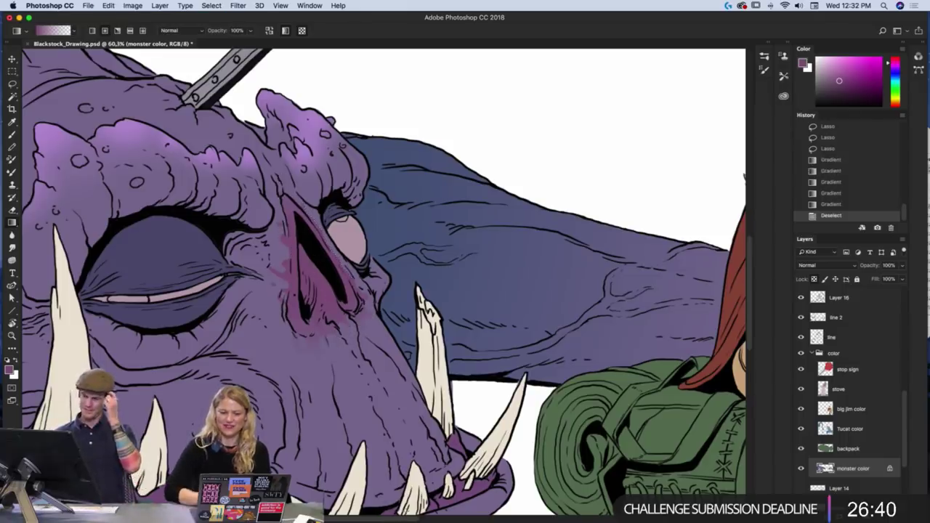
# - Lasso the pointed tuft behind the monster's near brow, apply gradients in the brow's sampled light purple from its tip, and deselect it
pyautogui.moveTo(410, 351); pyautogui.dragTo(607, 422)
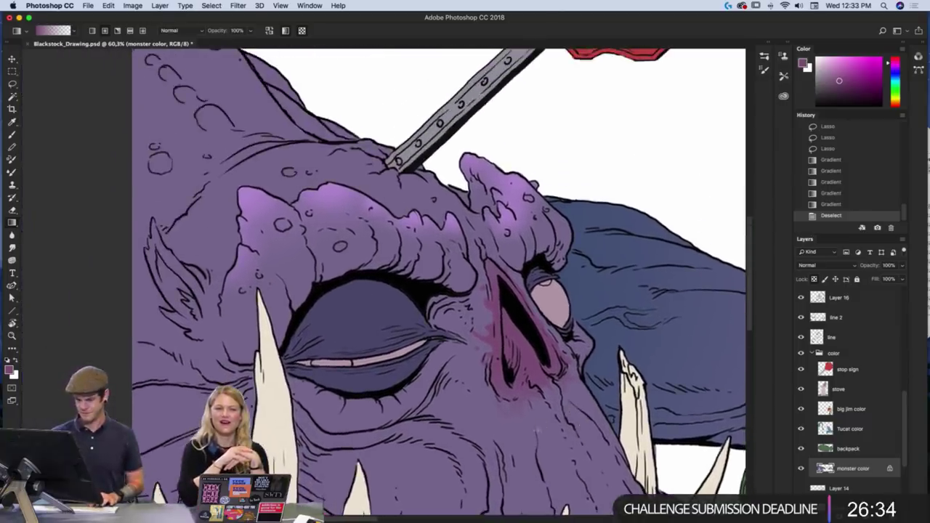
pyautogui.press('l')
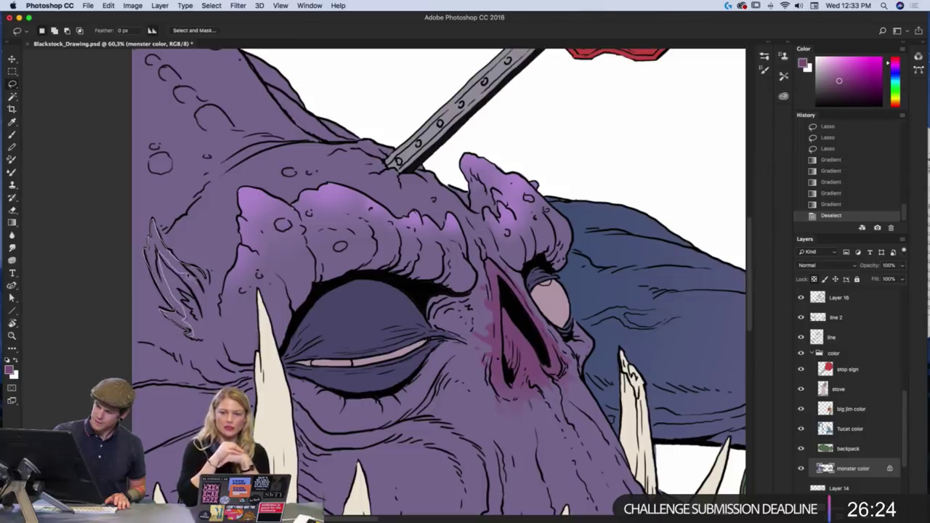
pyautogui.moveTo(206, 282); pyautogui.dragTo(191, 263)
pyautogui.press('i')
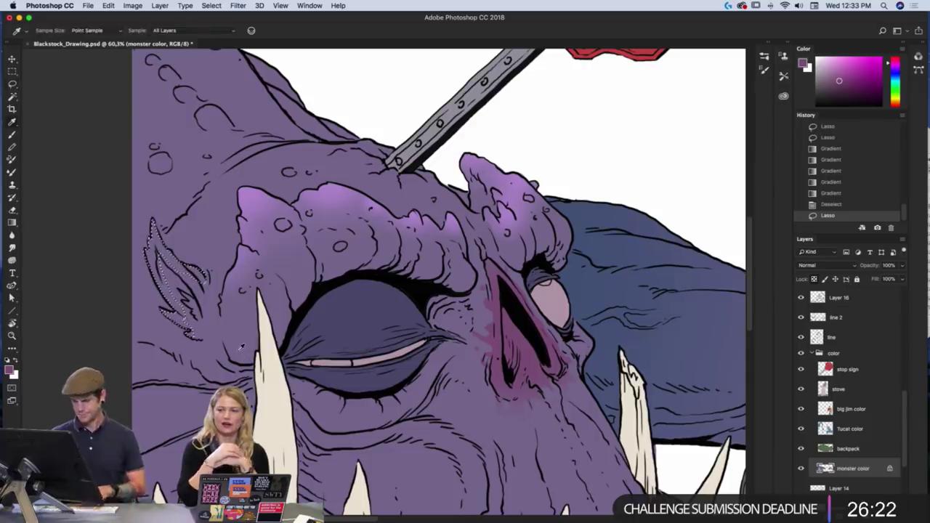
pyautogui.click(243, 188)
pyautogui.press('g')
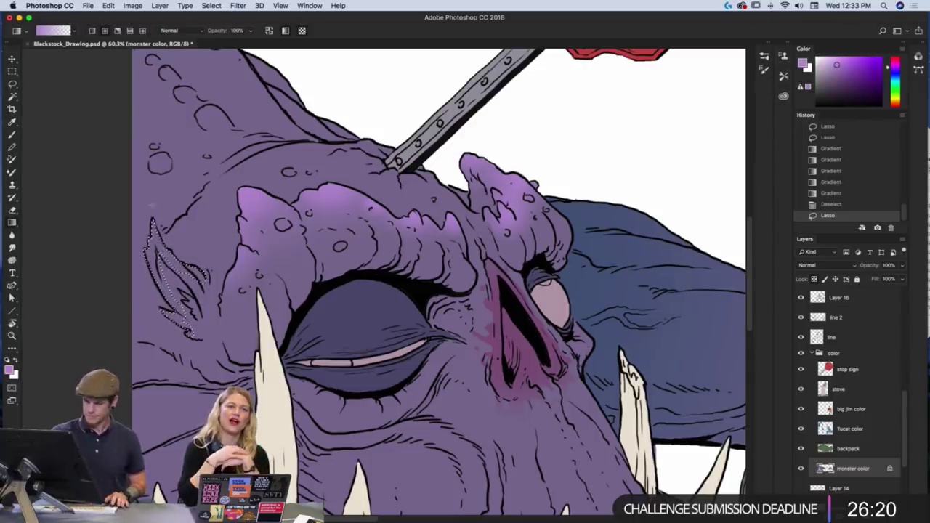
pyautogui.moveTo(150, 202); pyautogui.dragTo(172, 269)
pyautogui.moveTo(151, 220); pyautogui.dragTo(192, 276)
pyautogui.press('super+d')
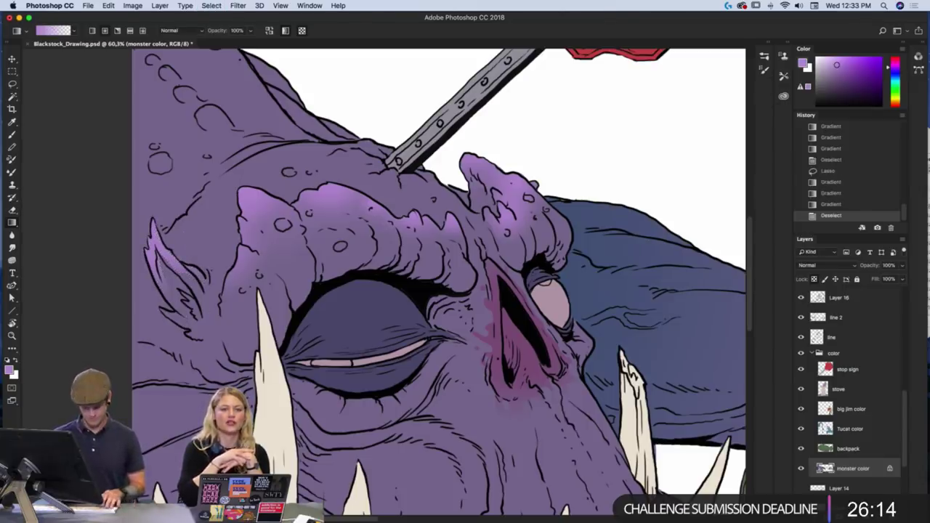
# - Sample the tuft's darker purple and brush it over the light color inside the tuft's inner folds
pyautogui.press('i')
pyautogui.click(177, 281)
pyautogui.press('b')
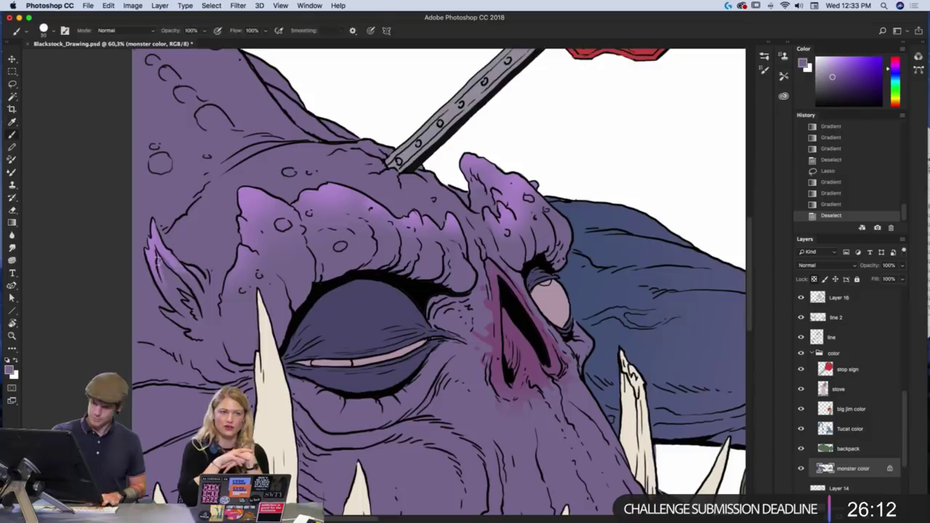
pyautogui.moveTo(154, 250); pyautogui.dragTo(162, 278)
pyautogui.moveTo(165, 283); pyautogui.dragTo(172, 292)
pyautogui.moveTo(155, 259); pyautogui.dragTo(158, 268)
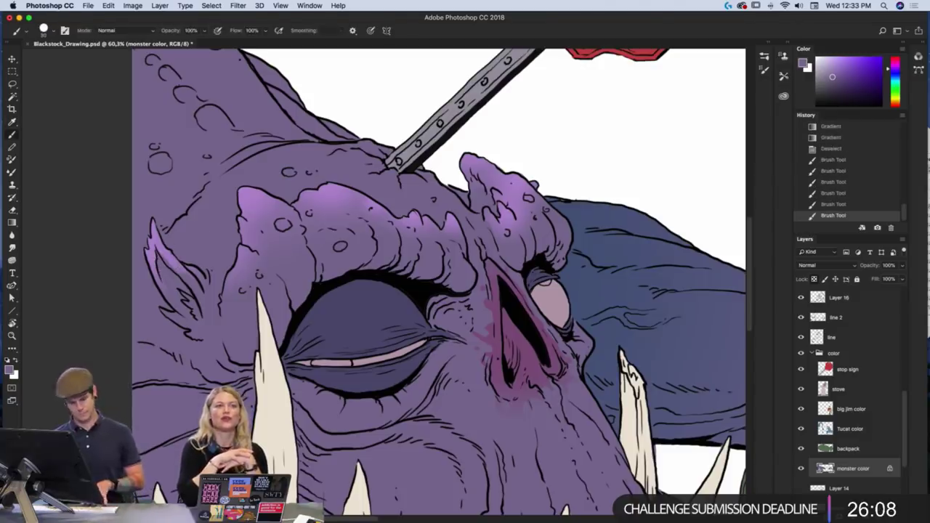
# - Erase the stray color between the monster's broken tusk and the curved tusk at the far lip
pyautogui.press('super+0')
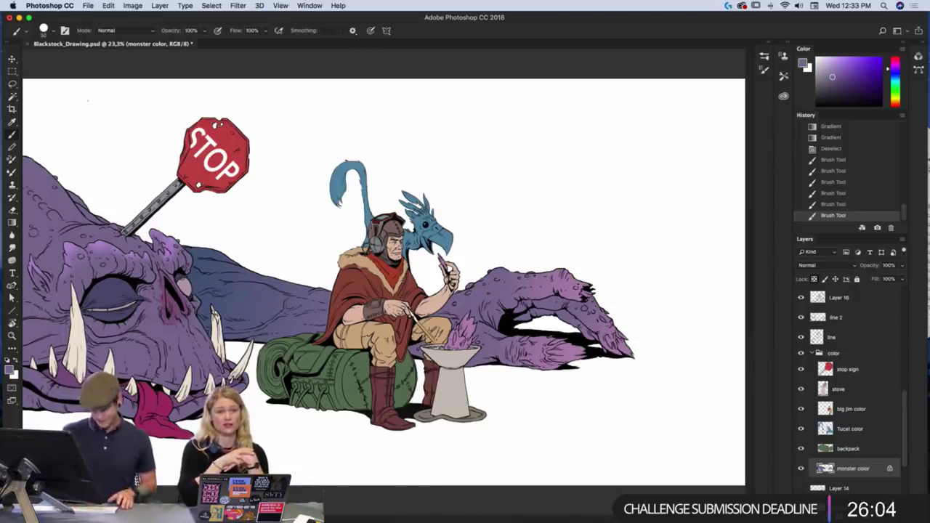
pyautogui.press('z')
pyautogui.moveTo(212, 369); pyautogui.dragTo(451, 432)
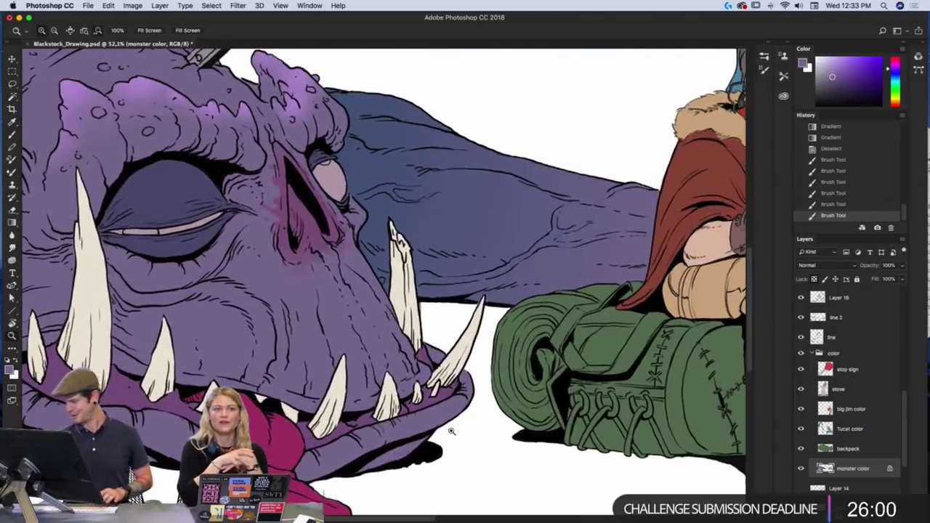
pyautogui.press('e')
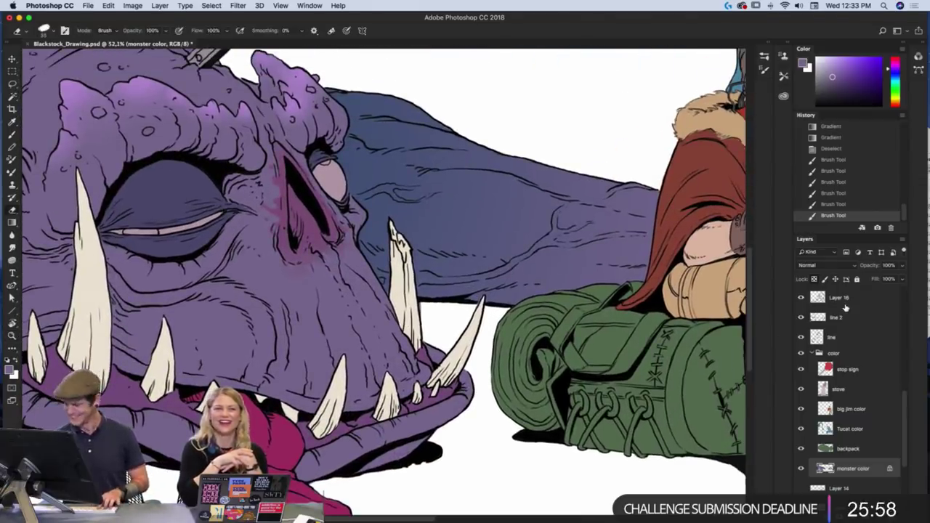
pyautogui.moveTo(422, 319); pyautogui.dragTo(447, 320)
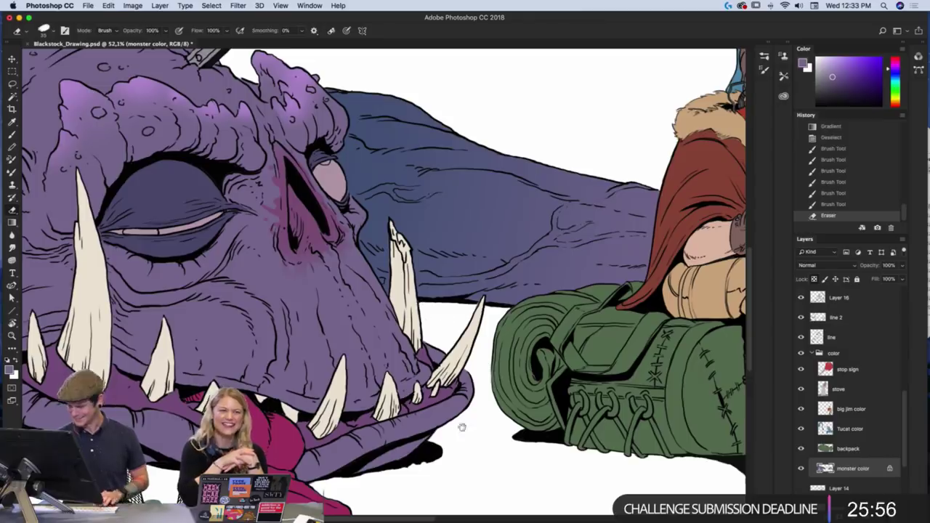
pyautogui.moveTo(462, 427); pyautogui.dragTo(528, 472)
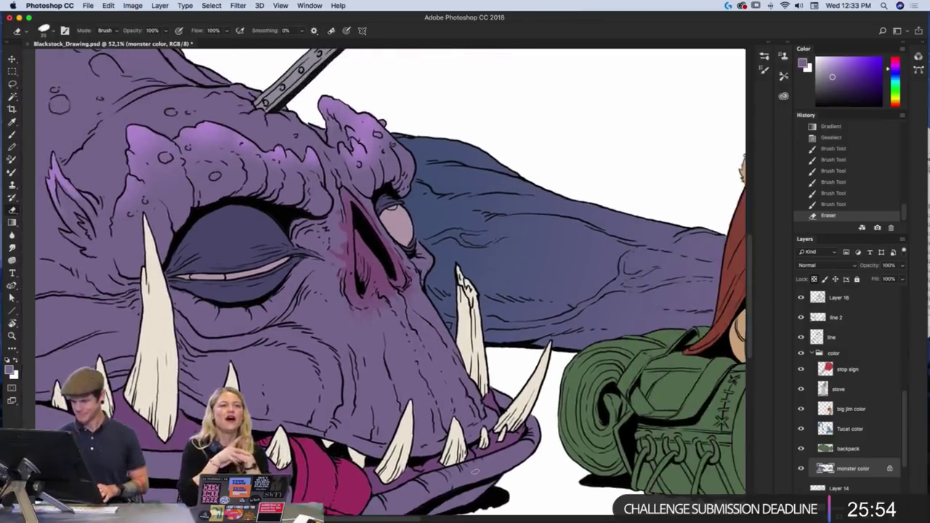
# - Mix a light grayish blue and brush it as the iris into the monster's far eye and the near eye's narrow slit
pyautogui.press('i')
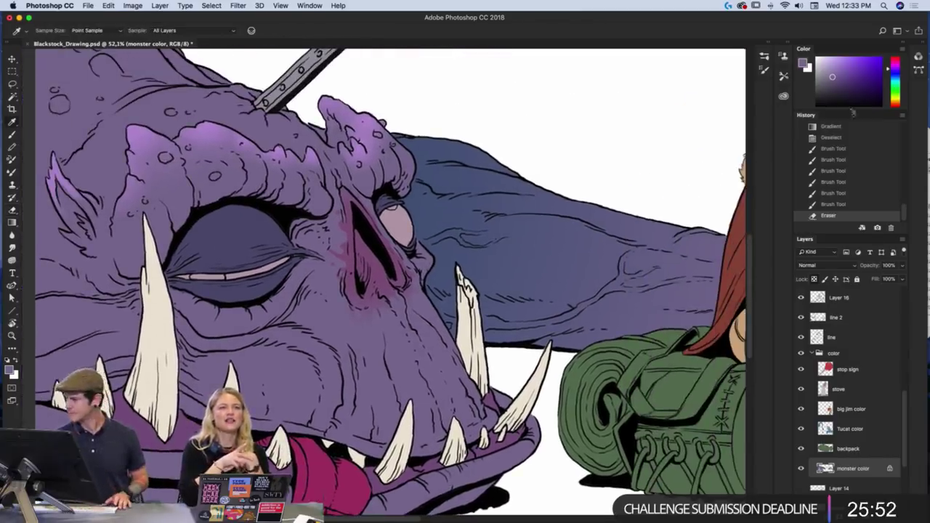
pyautogui.moveTo(897, 80); pyautogui.dragTo(896, 77)
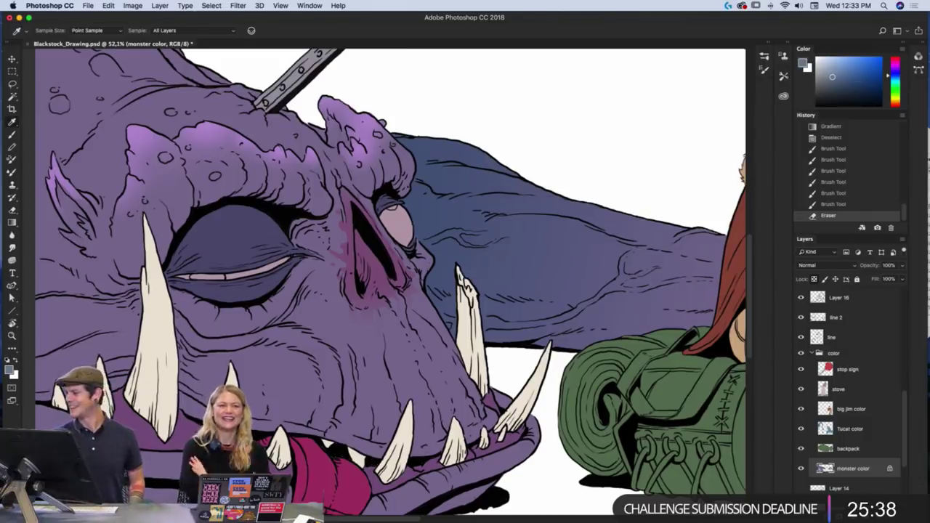
pyautogui.click(675, 177)
pyautogui.press('b')
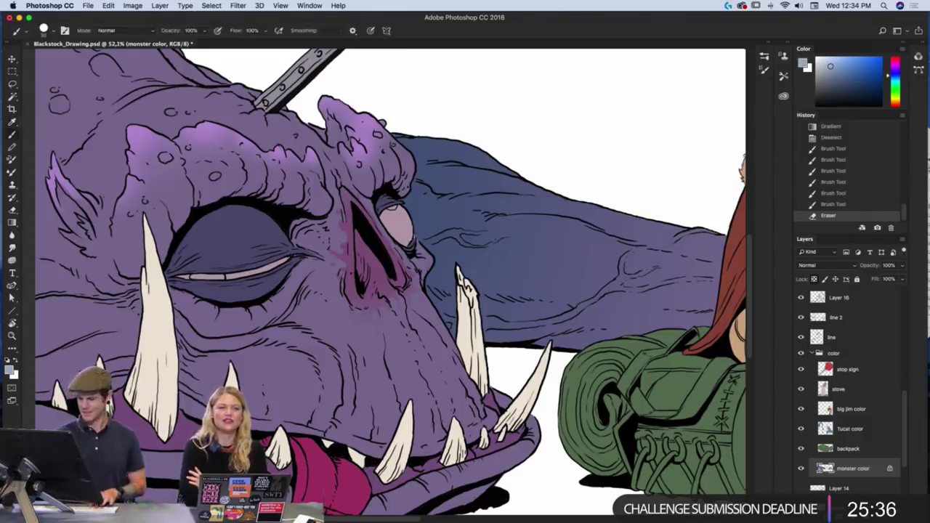
pyautogui.click(393, 206)
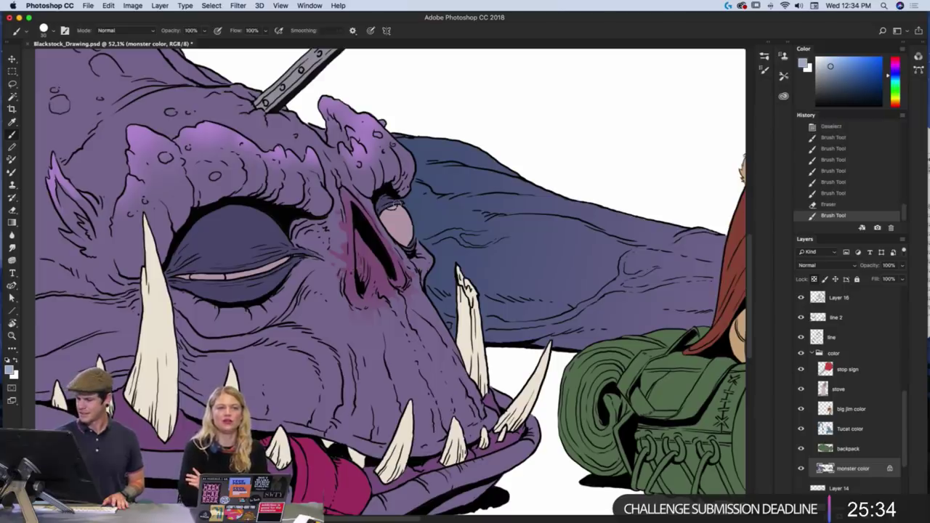
pyautogui.click(394, 205)
pyautogui.click(393, 208)
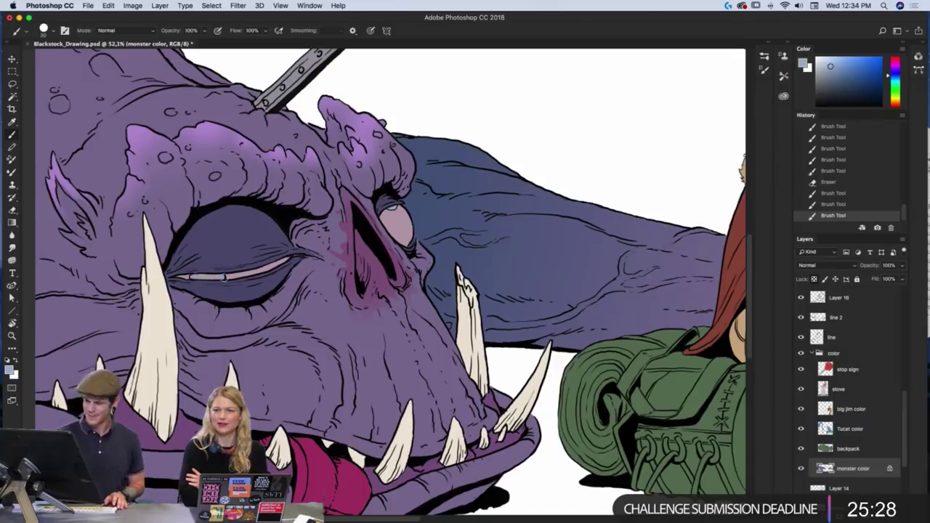
pyautogui.moveTo(192, 276); pyautogui.dragTo(191, 276)
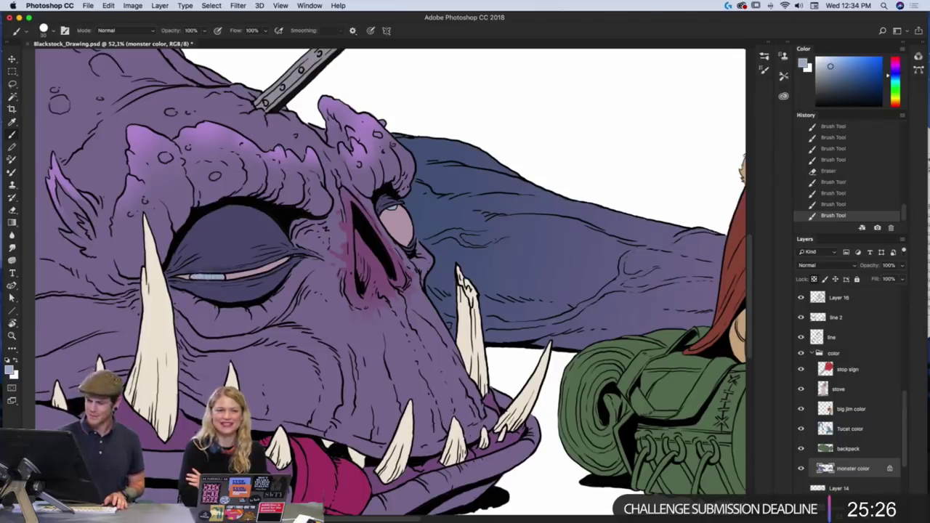
pyautogui.click(192, 276)
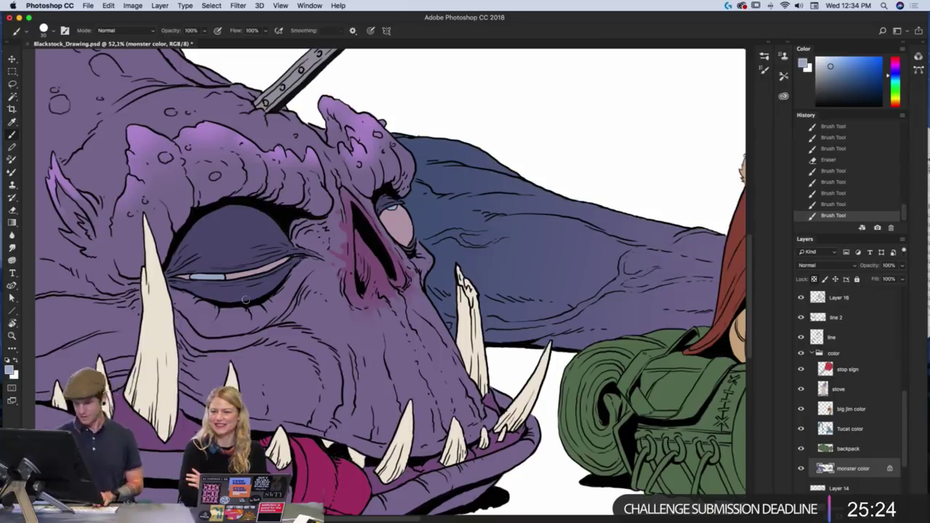
pyautogui.click(207, 277)
# - Lasso the middle of the large tusk below the near eye, apply a Hue/Saturation adjustment to it, and deselect it
pyautogui.press('l')
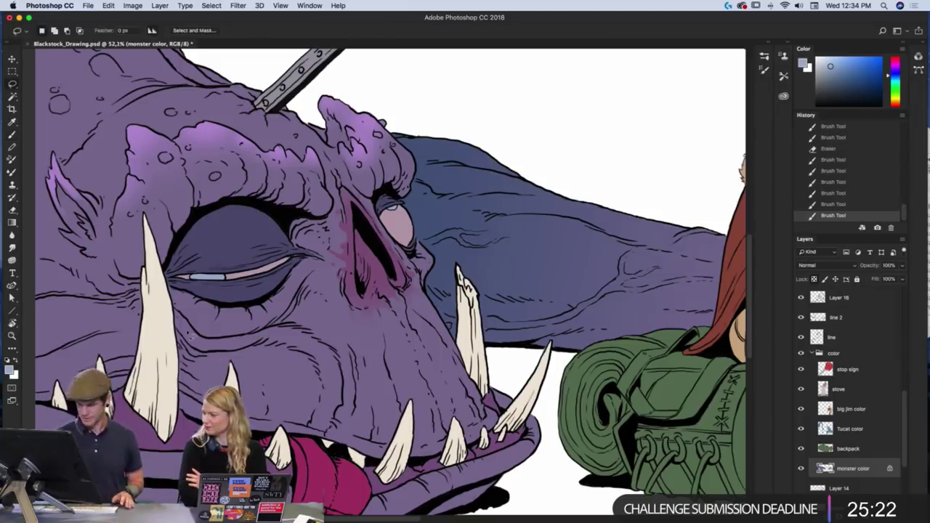
pyautogui.moveTo(174, 333); pyautogui.dragTo(173, 328)
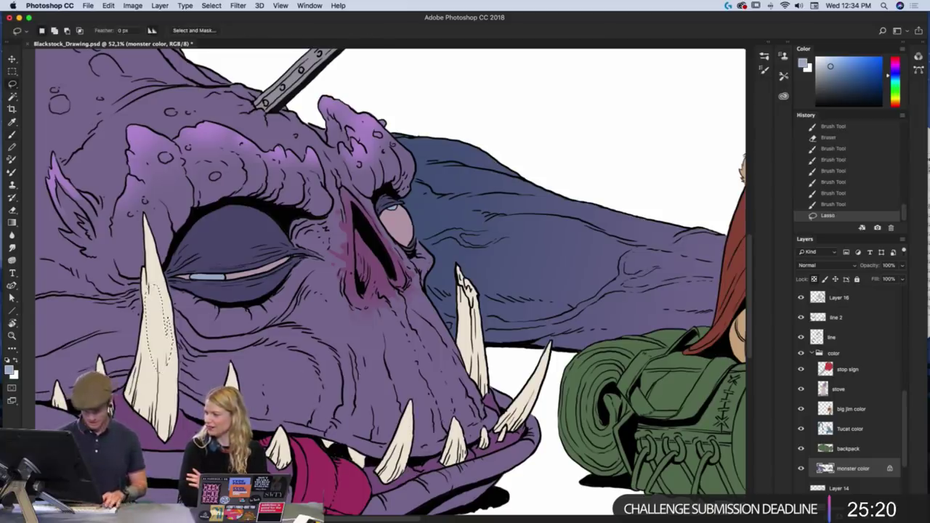
pyautogui.press('super+u')
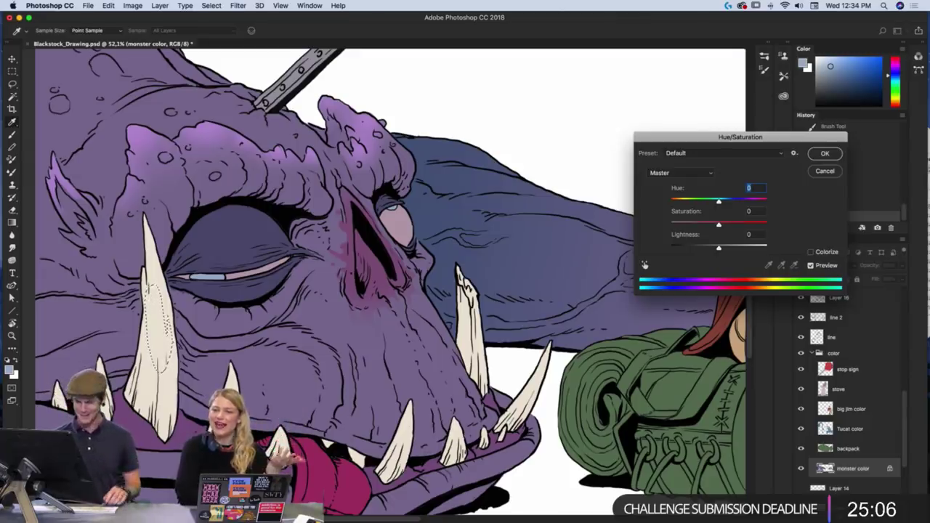
pyautogui.click(825, 154)
pyautogui.press('super+d')
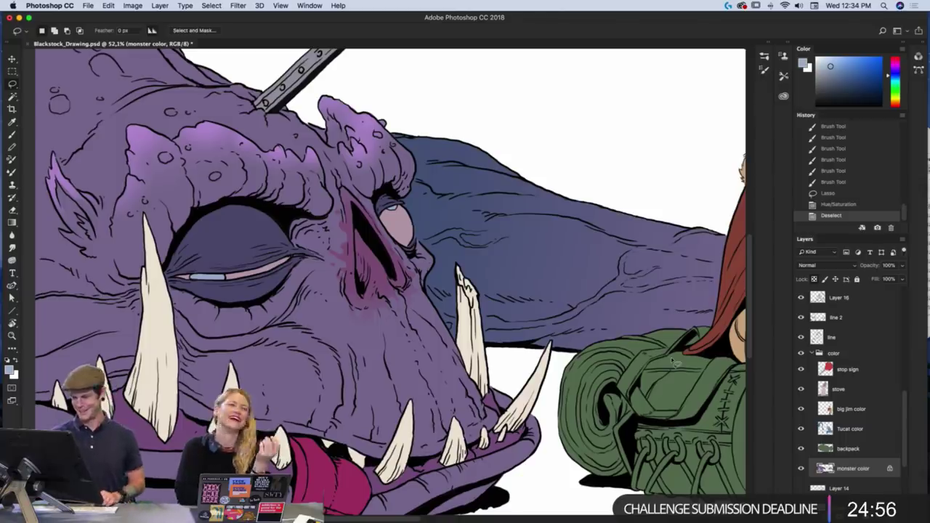
# - Select the large tusk below the near eye with the Magic Wand, sample its ivory color, and lasso the missed specks into the selection
pyautogui.moveTo(454, 254); pyautogui.dragTo(506, 225)
pyautogui.moveTo(495, 291); pyautogui.dragTo(504, 312)
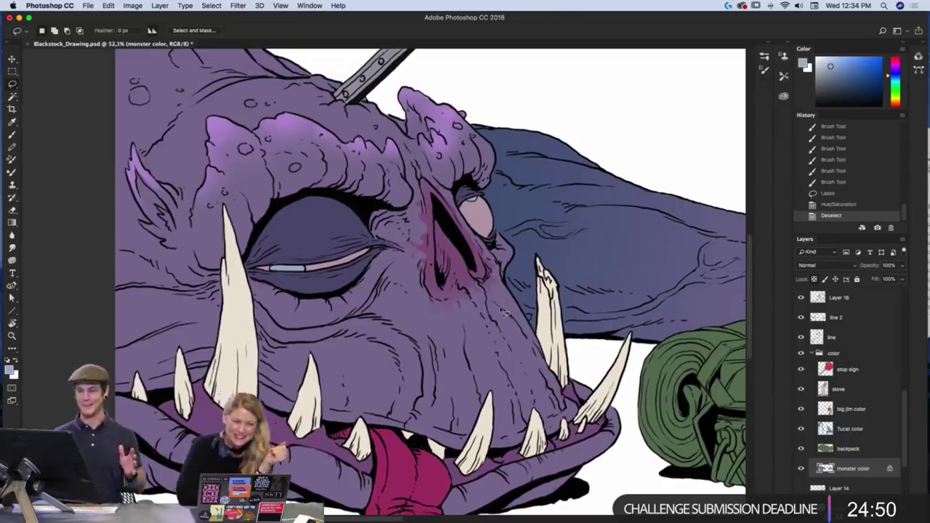
pyautogui.moveTo(481, 177); pyautogui.dragTo(496, 111)
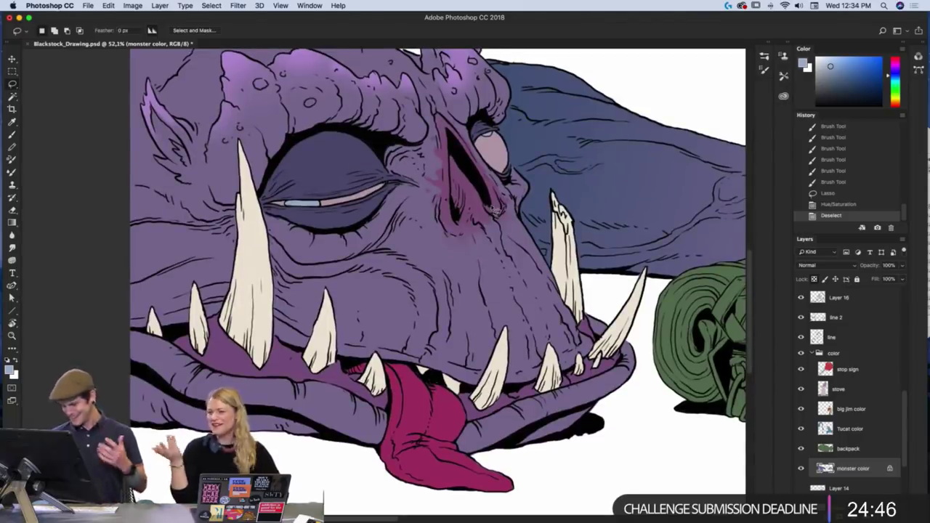
pyautogui.press('w')
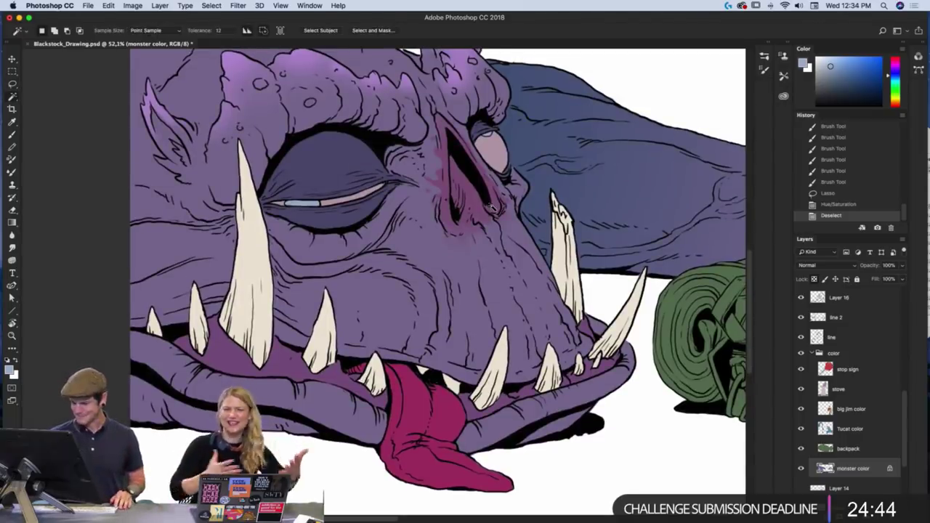
pyautogui.click(263, 336)
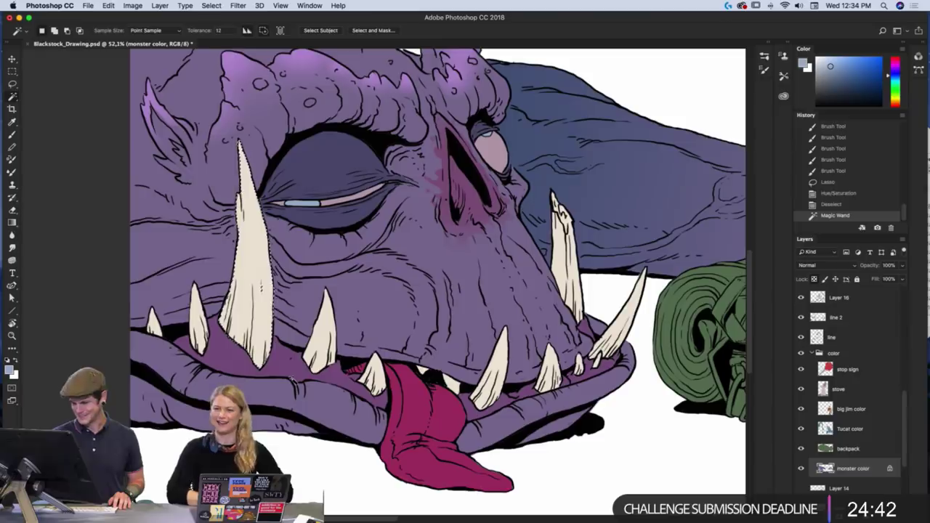
pyautogui.press('i')
pyautogui.click(268, 306)
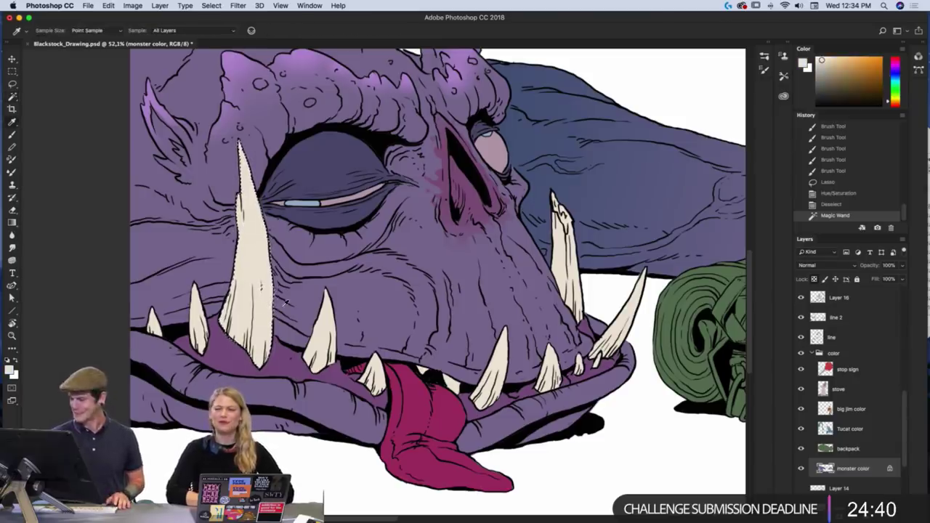
pyautogui.press('l')
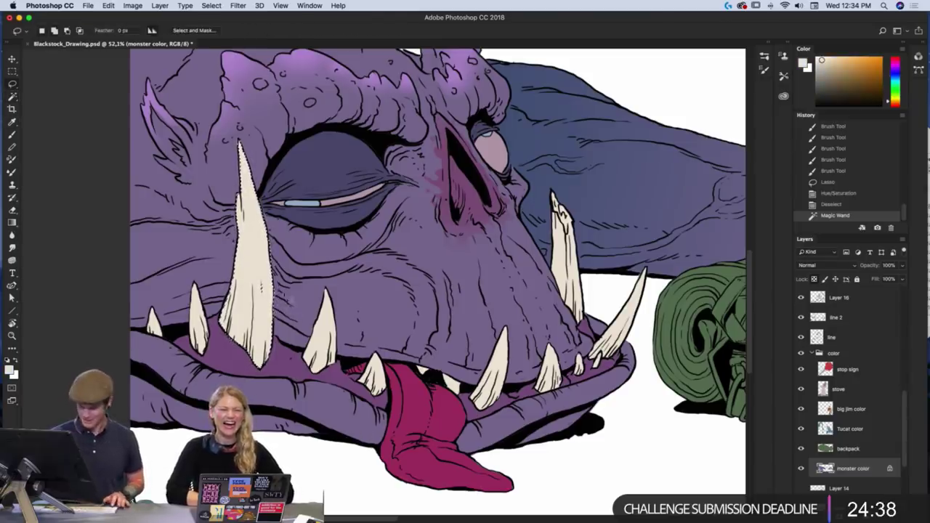
pyautogui.moveTo(260, 284); pyautogui.dragTo(255, 274)
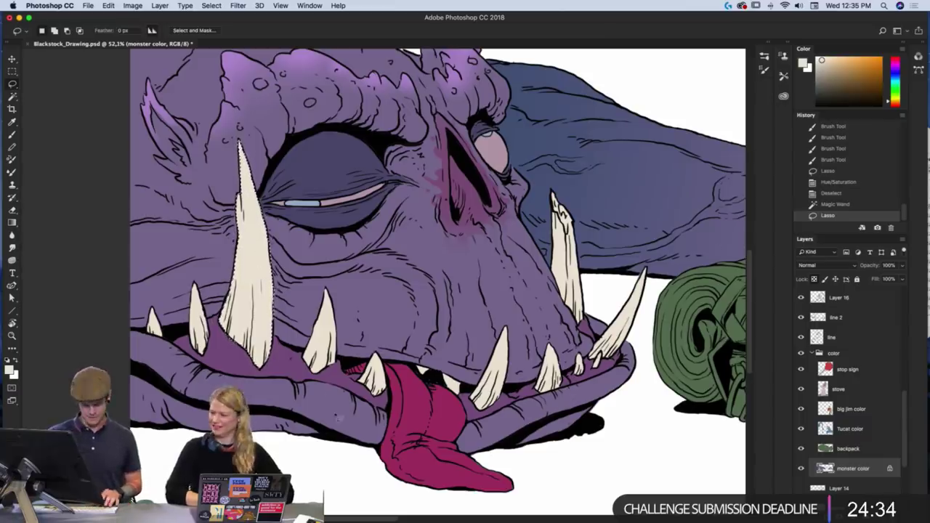
# - Shade the large tusk's base with upward gradients in a darker gray and a warm tan, and deselect it
pyautogui.click(828, 74)
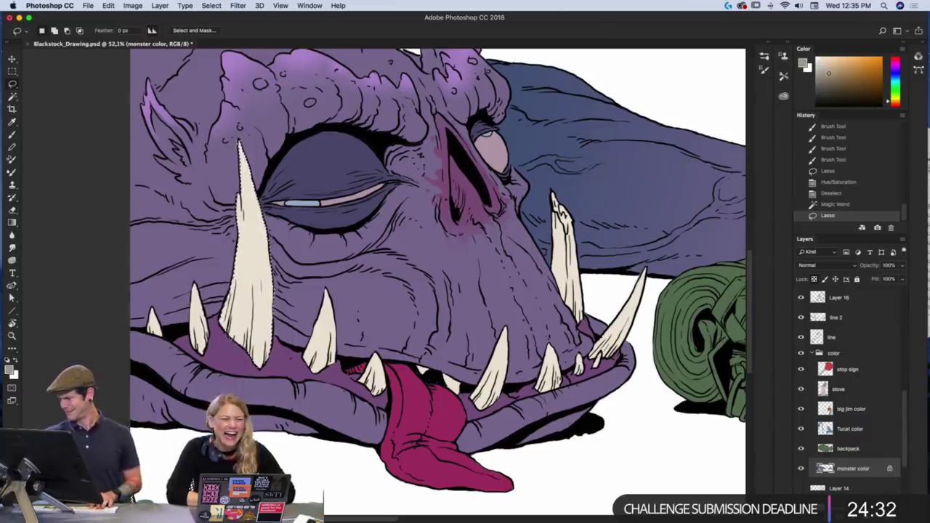
pyautogui.press('g')
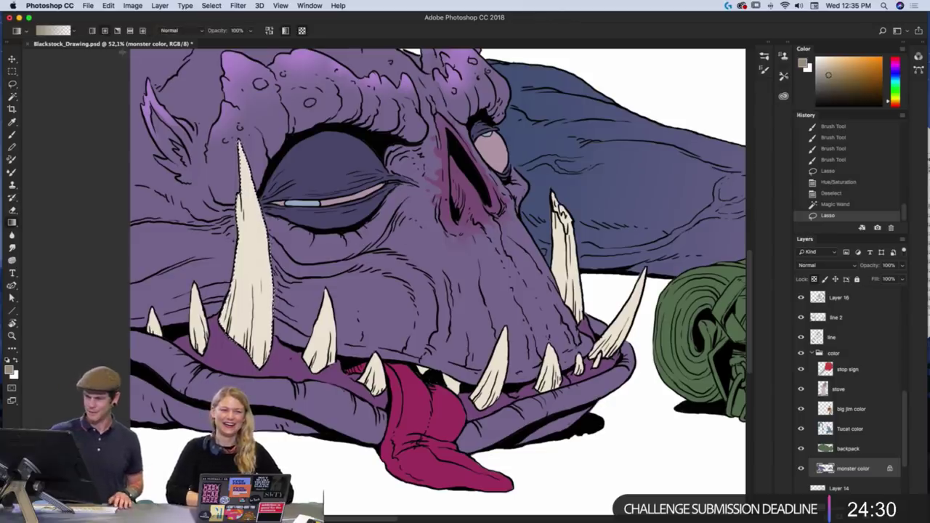
pyautogui.moveTo(249, 367); pyautogui.dragTo(286, 228)
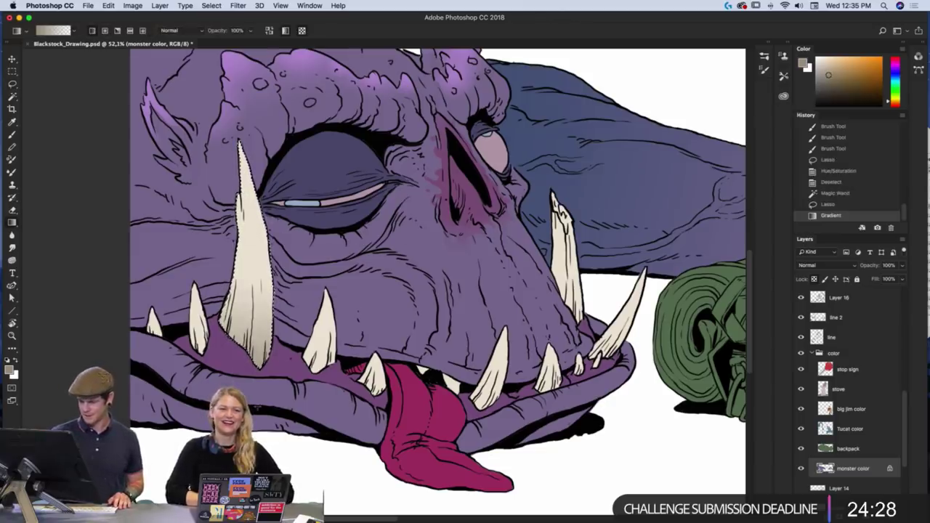
pyautogui.moveTo(257, 408); pyautogui.dragTo(270, 305)
pyautogui.click(836, 69)
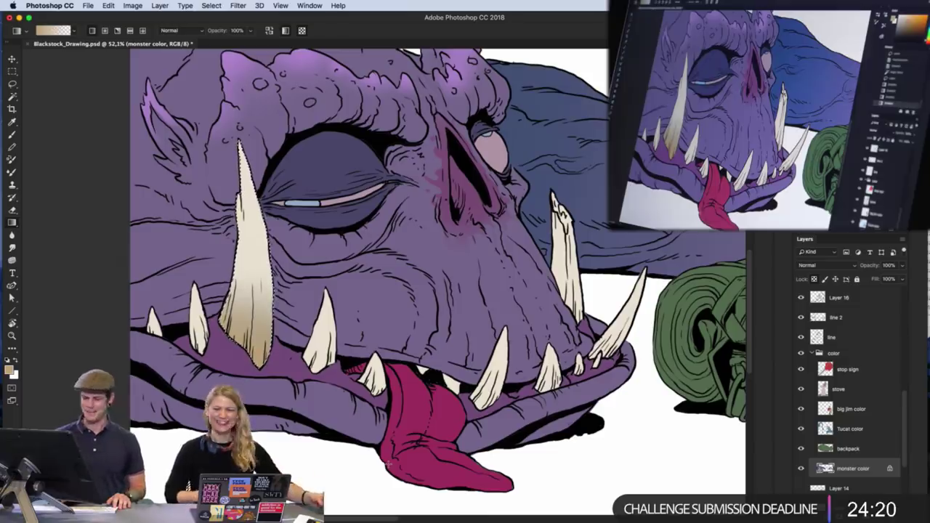
pyautogui.press('super+d')
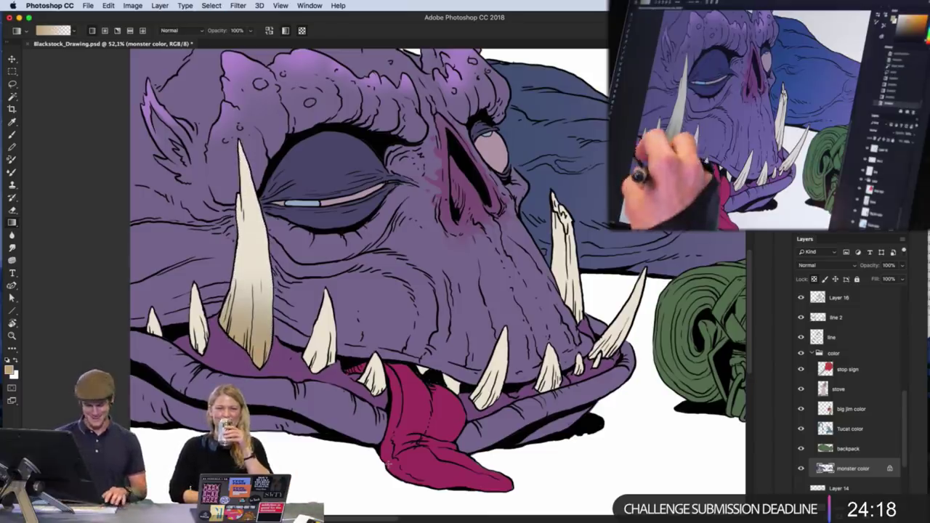
# - Select the small tusks on both sides of the tongue one at a time and shade each base with the tan gradient
pyautogui.press('w')
pyautogui.press('g')
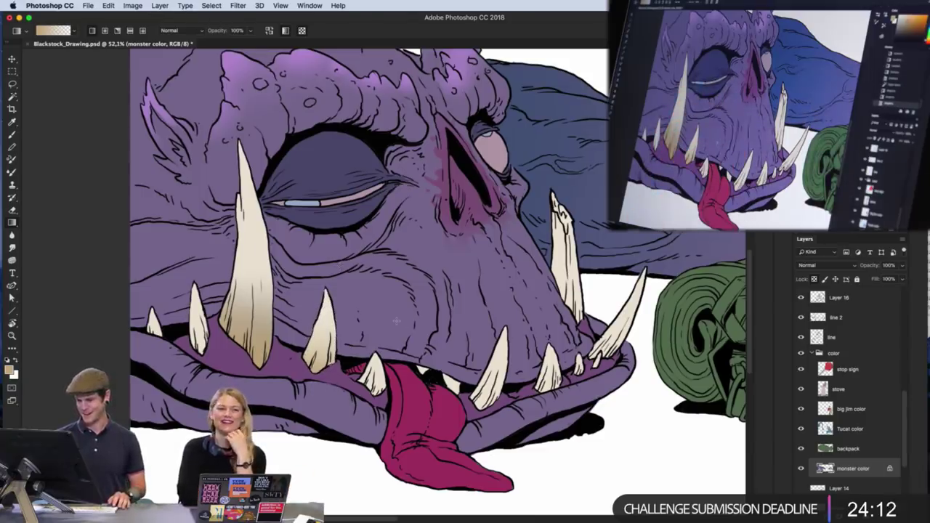
pyautogui.press('w')
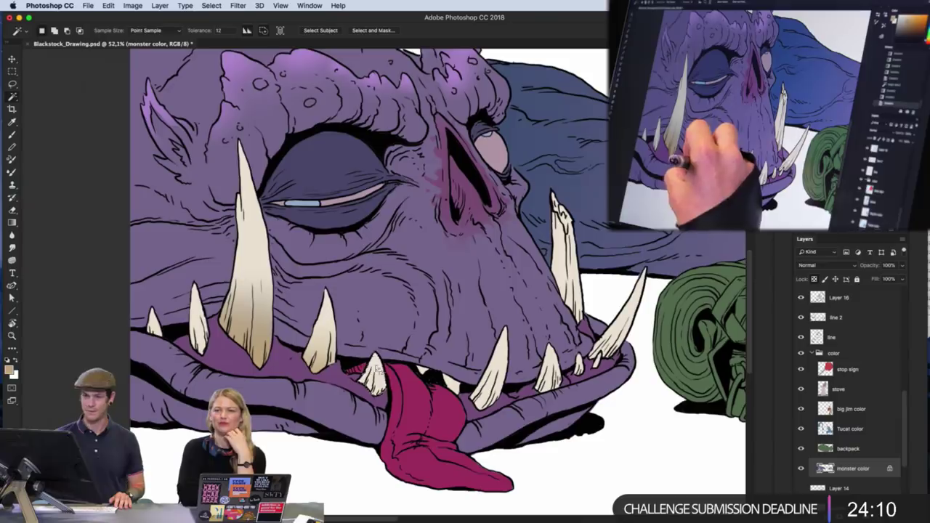
pyautogui.press('g')
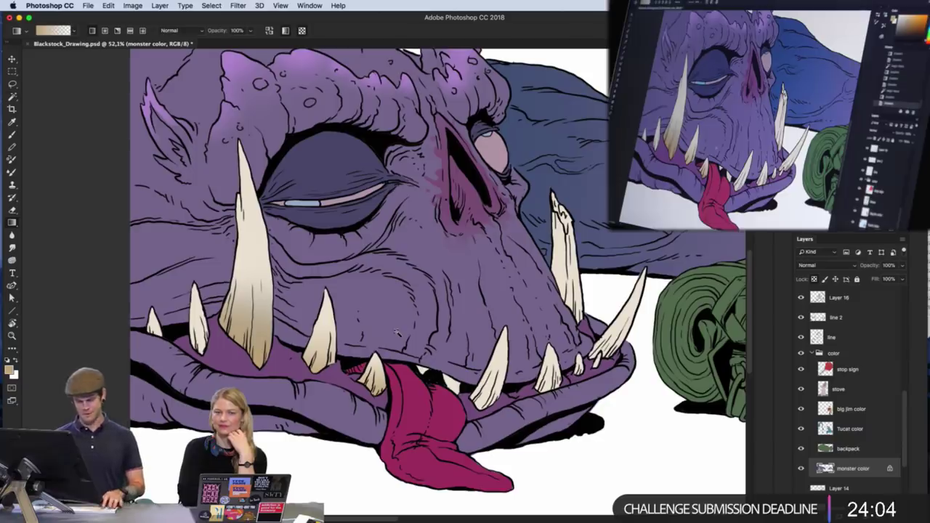
pyautogui.press('w')
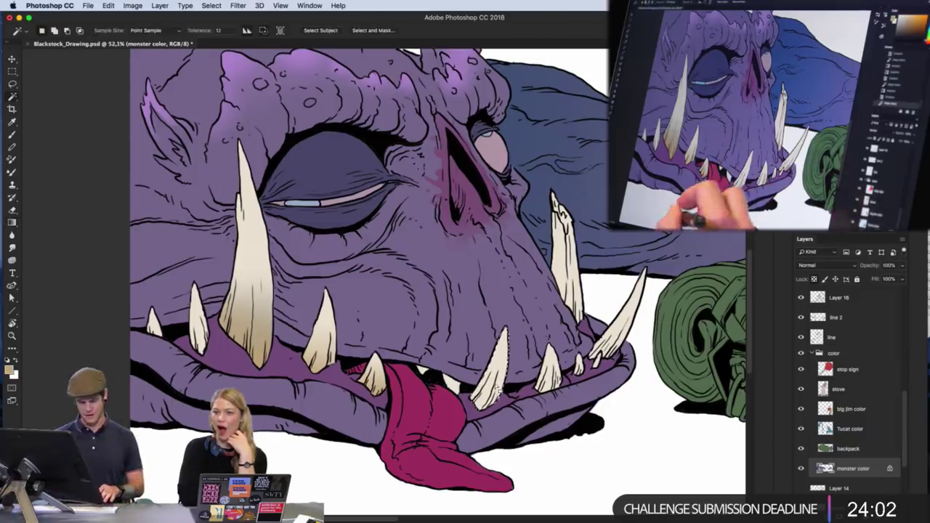
pyautogui.press('g')
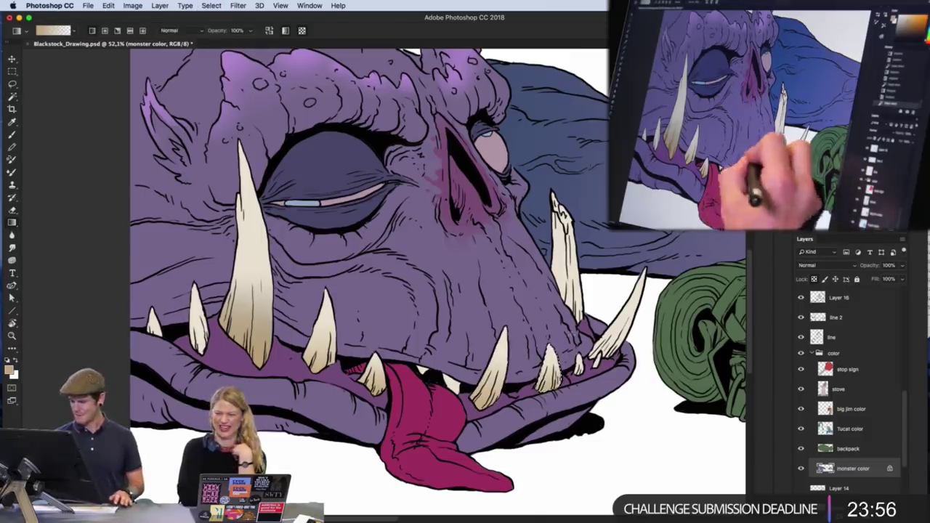
# - Select the broken tusk and the curved tusk at the far lip in turn and shade their bases with the tan gradient
pyautogui.press('w')
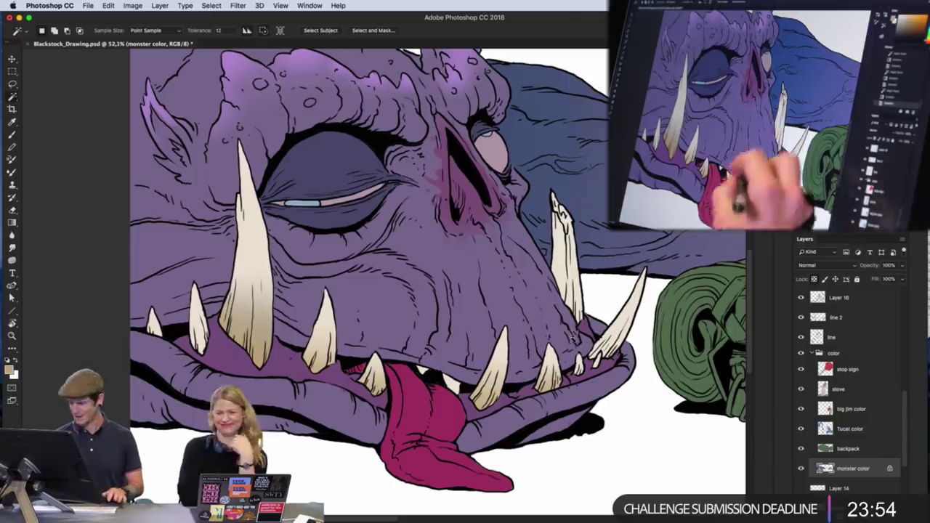
pyautogui.click(566, 291)
pyautogui.press('g')
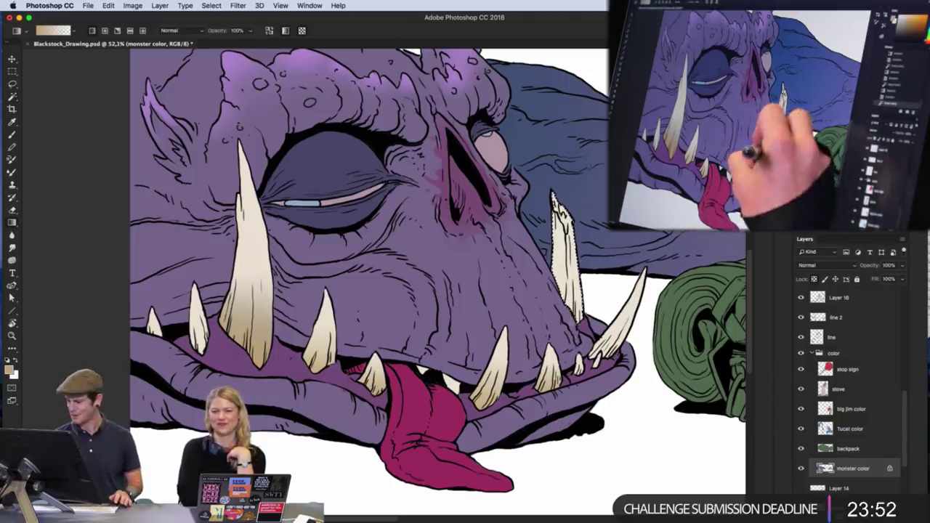
pyautogui.hotkey('ctrl', 'd')
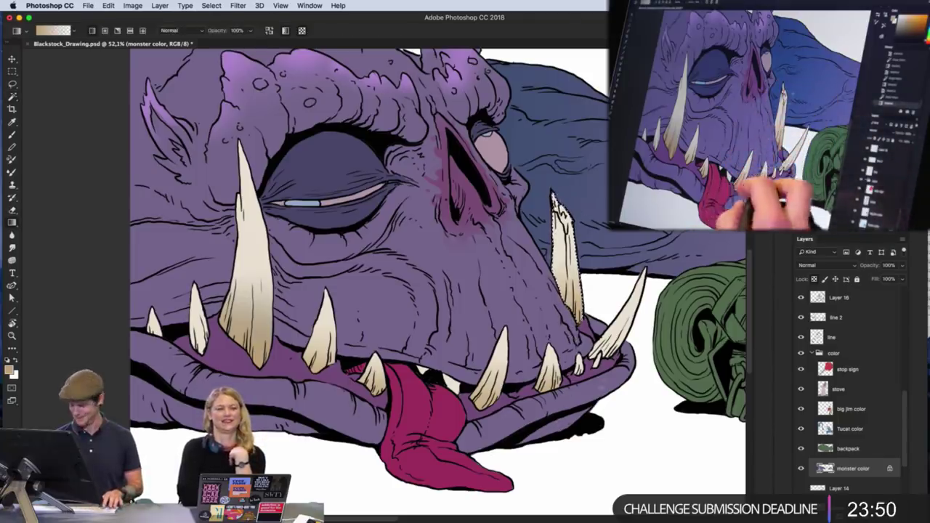
pyautogui.press('w')
pyautogui.press('g')
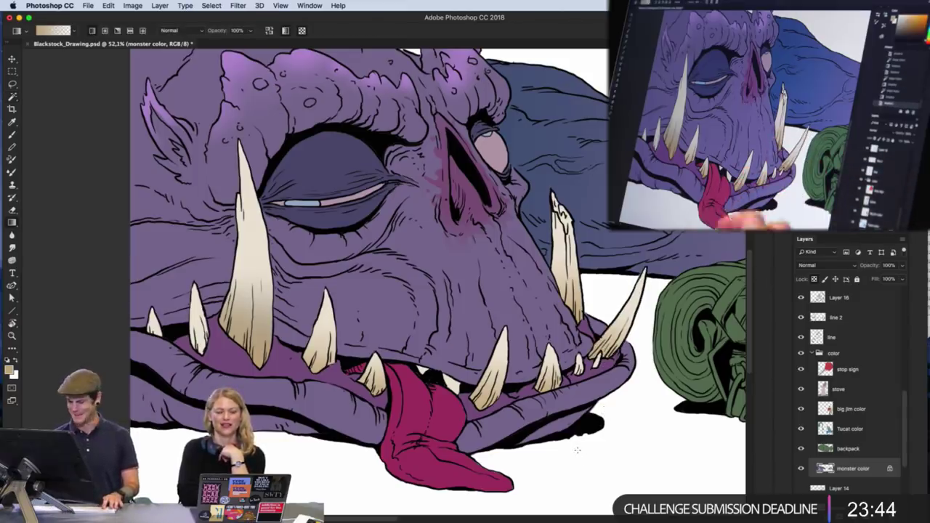
# - Shade the small teeth at the near mouth corner, behind the tongue and beside the curved tusk with the tan gradient
pyautogui.press('w')
pyautogui.press('g')
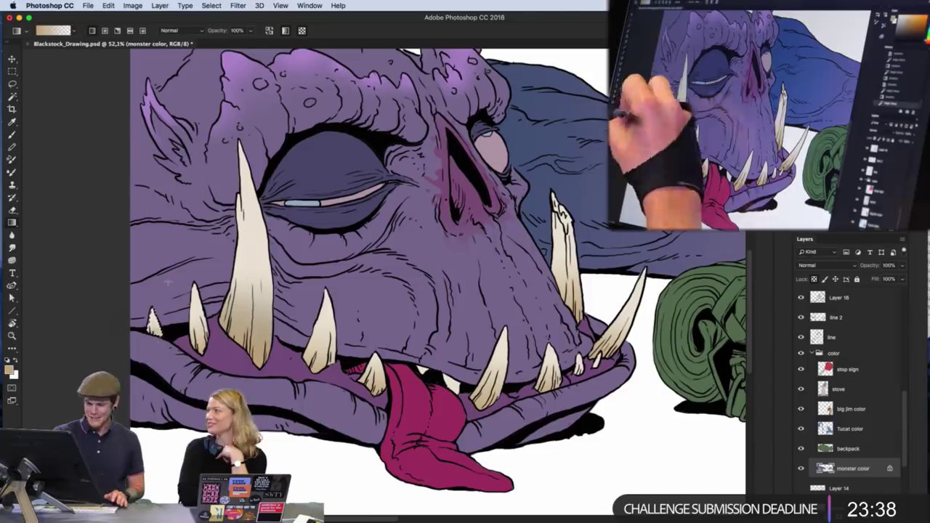
pyautogui.press('w')
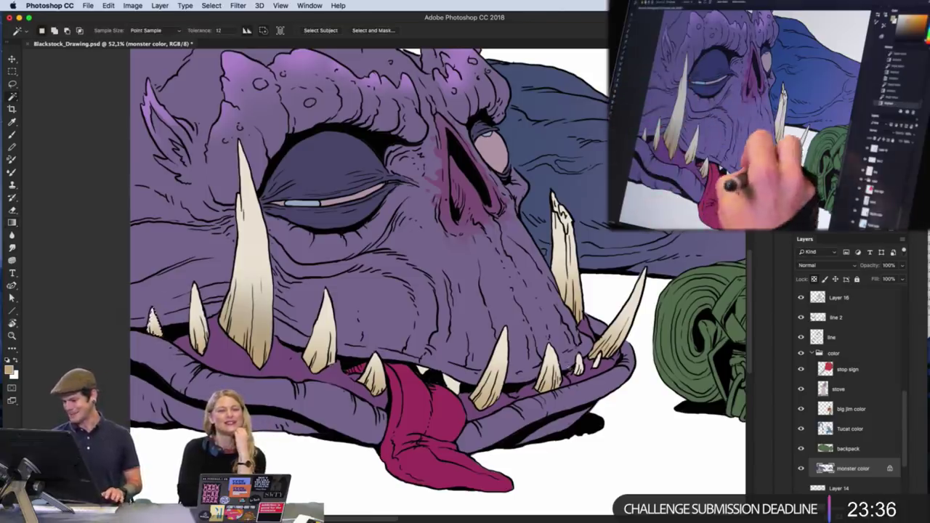
pyautogui.press('g')
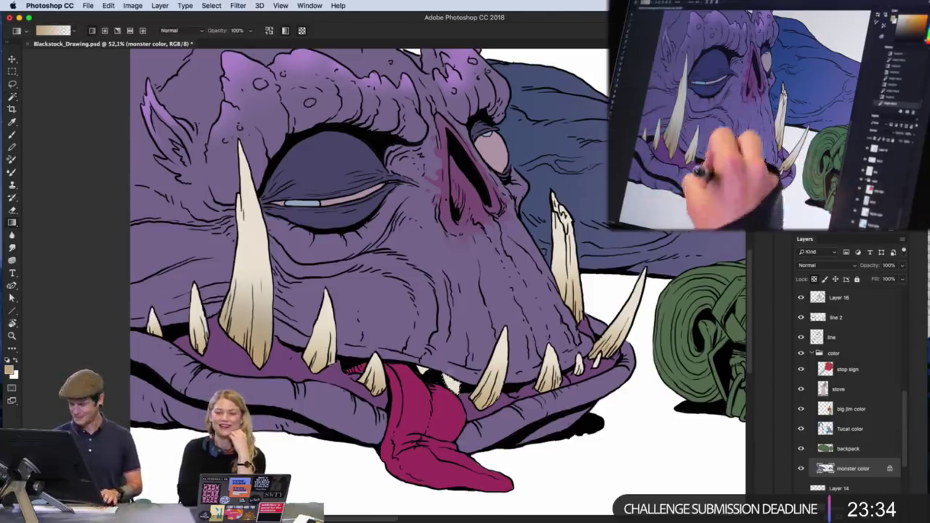
pyautogui.moveTo(443, 369); pyautogui.dragTo(456, 398)
pyautogui.press('w')
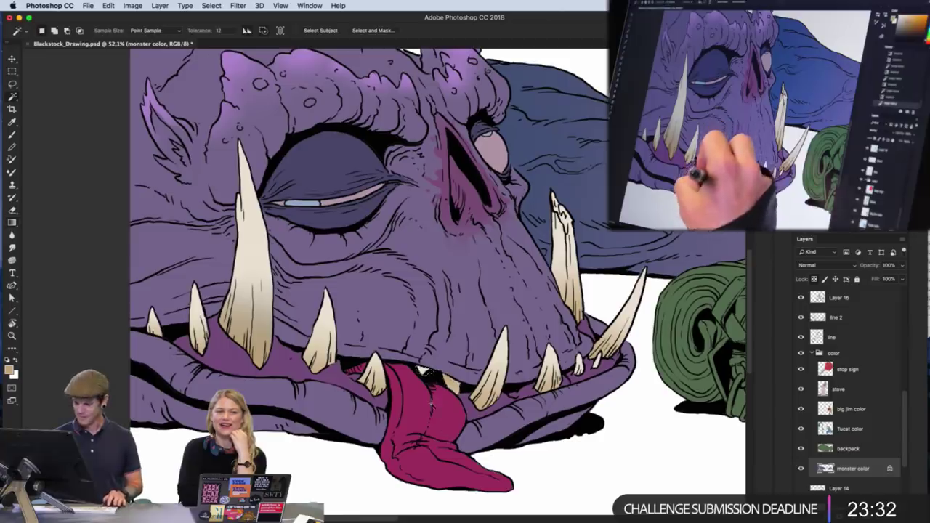
pyautogui.press('g')
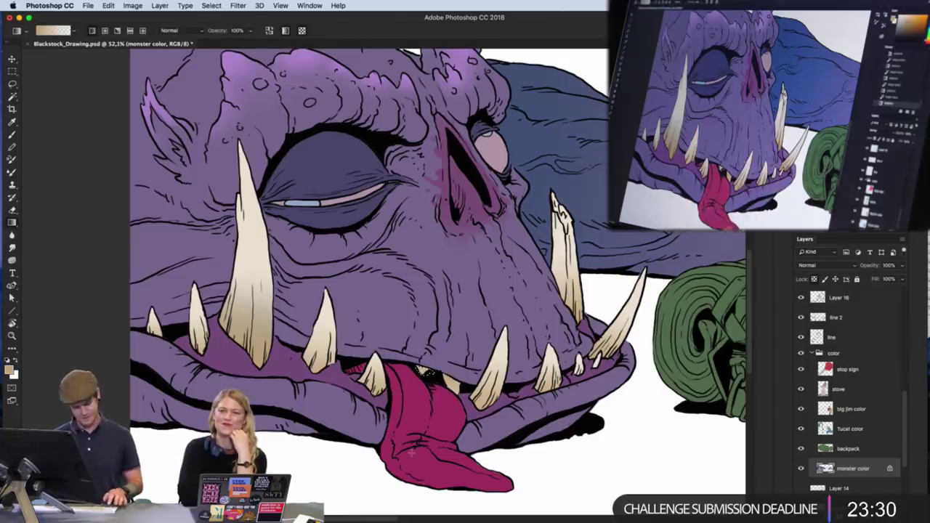
pyautogui.press('w')
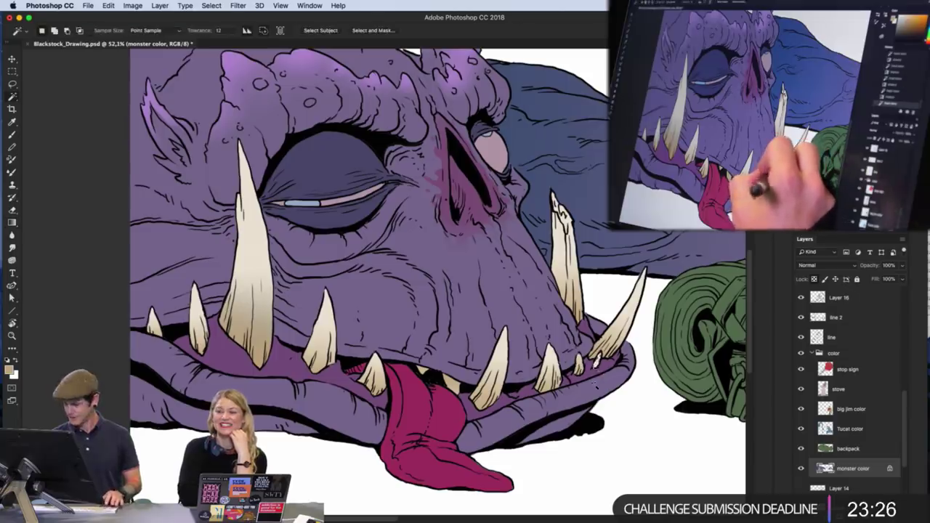
pyautogui.press('g')
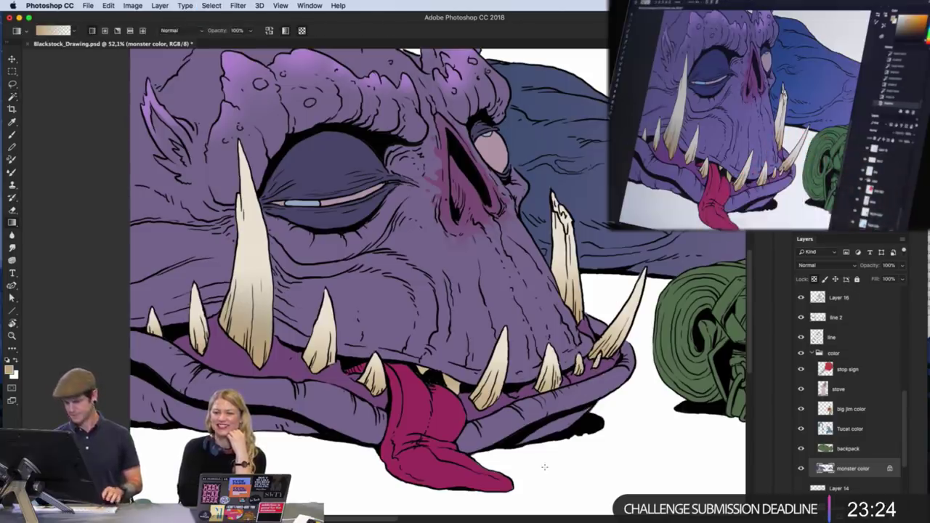
# - Outline the back of the monster's head with the Lasso, from the sign post's base down to the near ear
pyautogui.moveTo(544, 467); pyautogui.dragTo(487, 517)
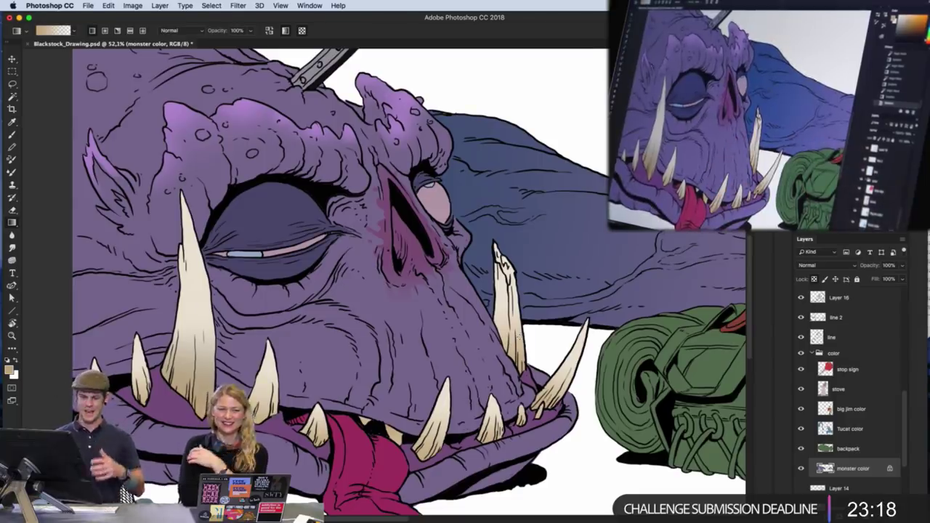
pyautogui.press('super+0')
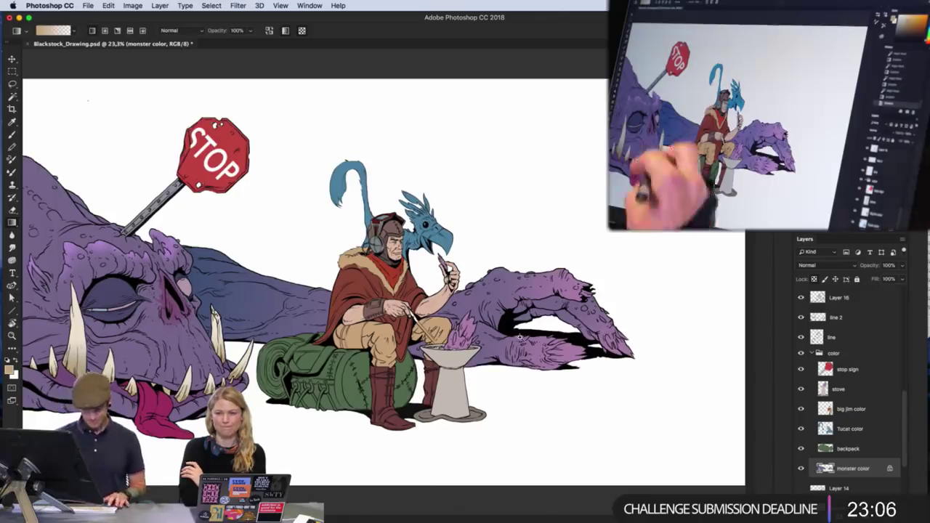
pyautogui.press('z')
pyautogui.moveTo(316, 298); pyautogui.dragTo(348, 298)
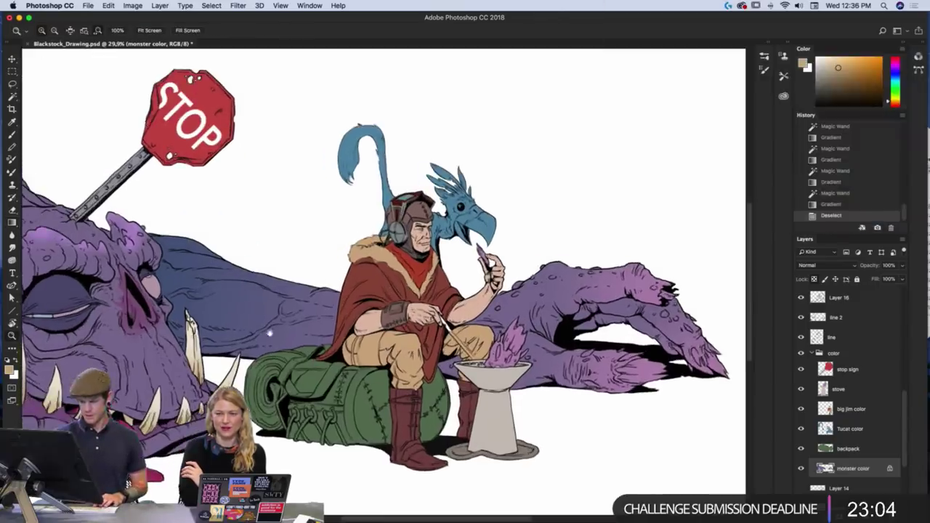
pyautogui.moveTo(269, 331); pyautogui.dragTo(494, 333)
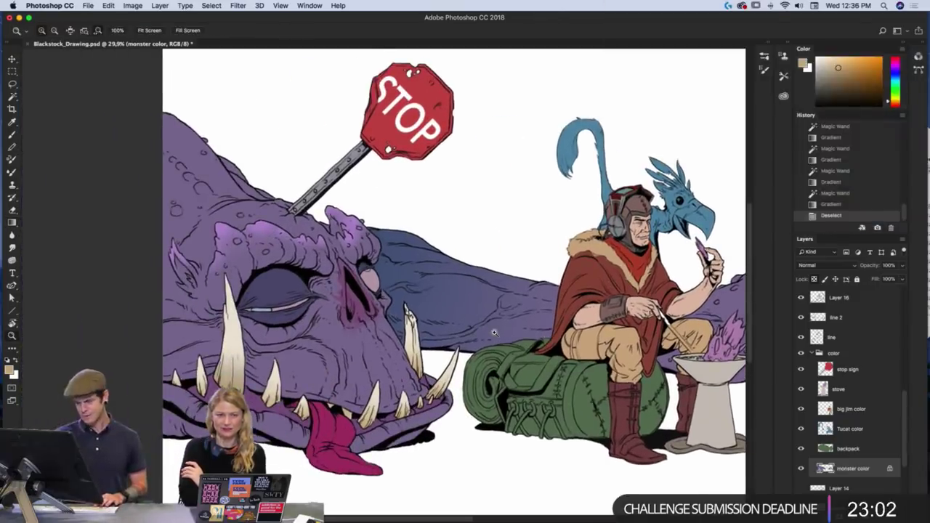
pyautogui.moveTo(343, 187); pyautogui.dragTo(378, 174)
pyautogui.moveTo(411, 295); pyautogui.dragTo(515, 363)
pyautogui.moveTo(428, 278); pyautogui.dragTo(325, 263)
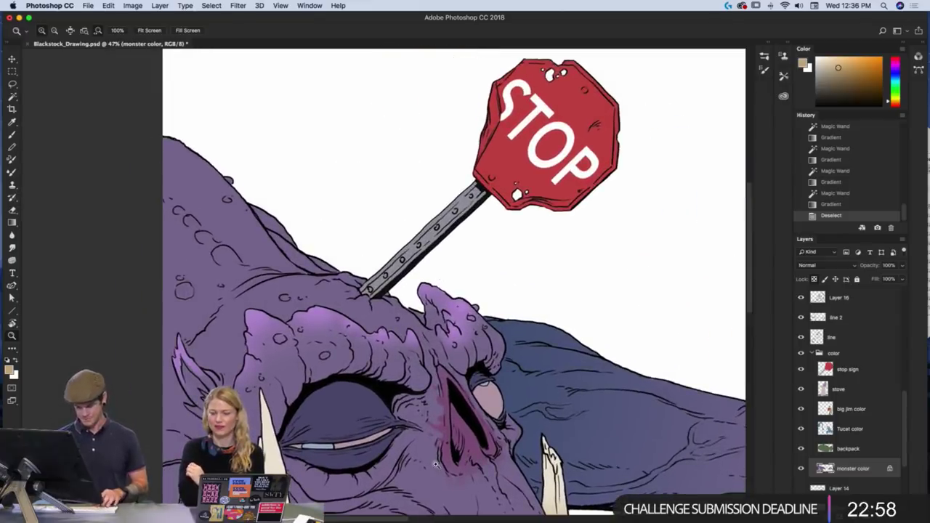
pyautogui.press('l')
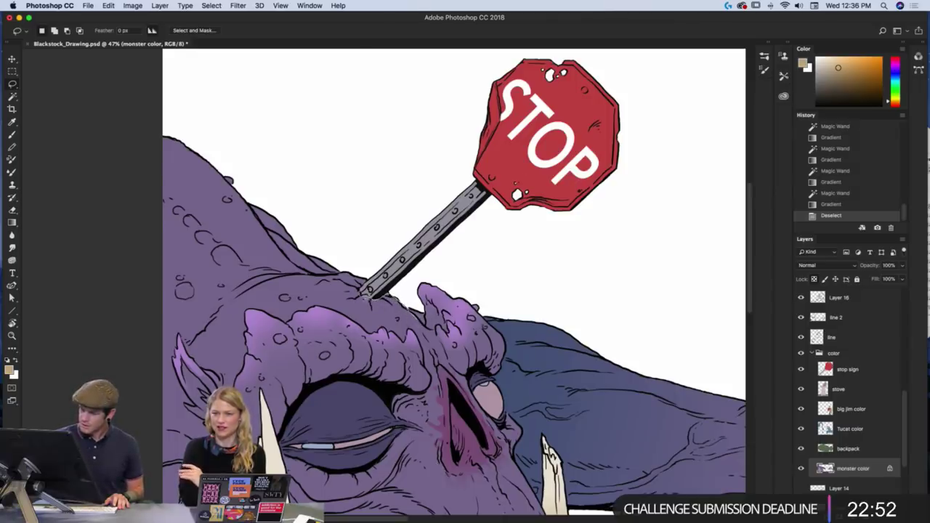
pyautogui.moveTo(366, 276)
pyautogui.mouseDown()
pyautogui.moveTo(210, 114)
pyautogui.moveTo(150, 126)
pyautogui.moveTo(134, 239)
pyautogui.moveTo(160, 405)
pyautogui.moveTo(190, 427)
pyautogui.mouseUp()
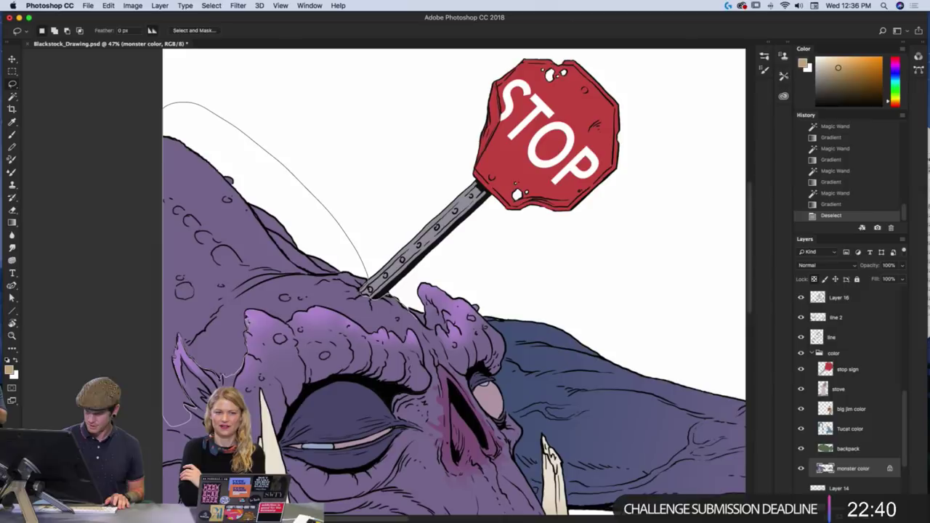
# - Refine the Lasso selection along the upper contour of the near brow ridge, leaving its bumps unselected
pyautogui.moveTo(255, 312); pyautogui.dragTo(346, 286)
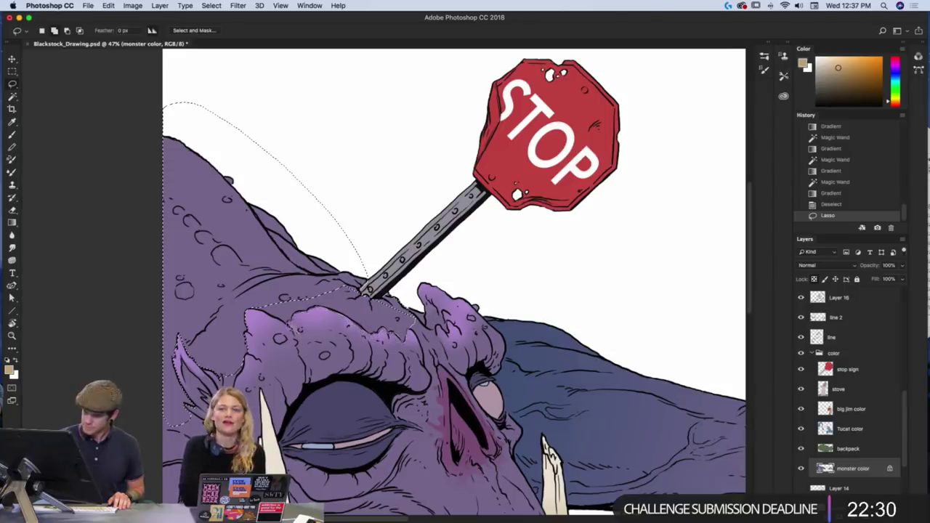
pyautogui.moveTo(282, 321)
pyautogui.mouseDown()
pyautogui.moveTo(266, 315)
pyautogui.moveTo(324, 224)
pyautogui.mouseUp()
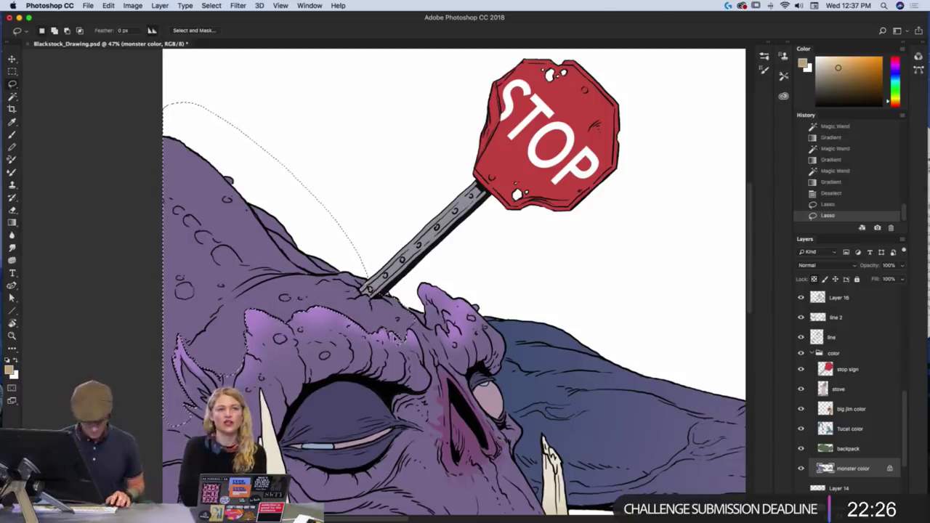
pyautogui.moveTo(401, 338)
pyautogui.mouseDown()
pyautogui.moveTo(385, 332)
pyautogui.moveTo(397, 337)
pyautogui.mouseUp()
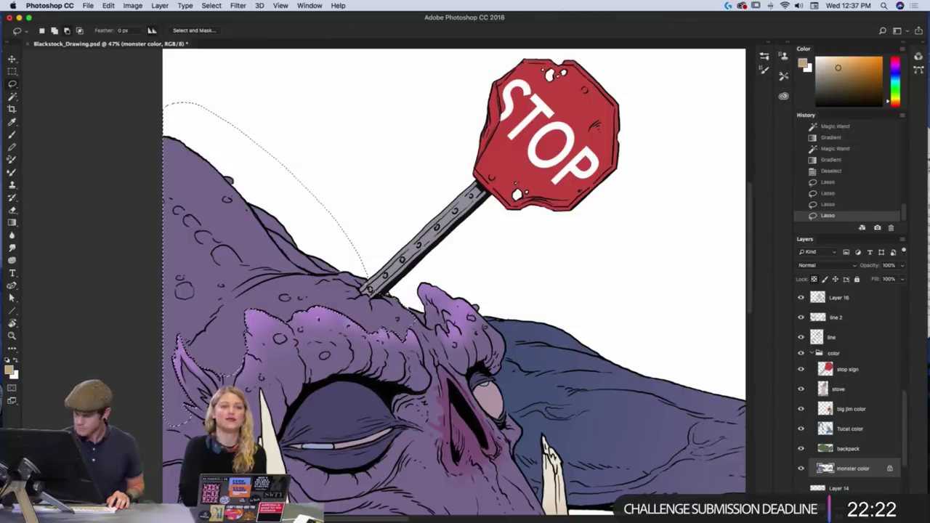
pyautogui.moveTo(312, 314)
pyautogui.mouseDown()
pyautogui.moveTo(298, 317)
pyautogui.moveTo(302, 330)
pyautogui.mouseUp()
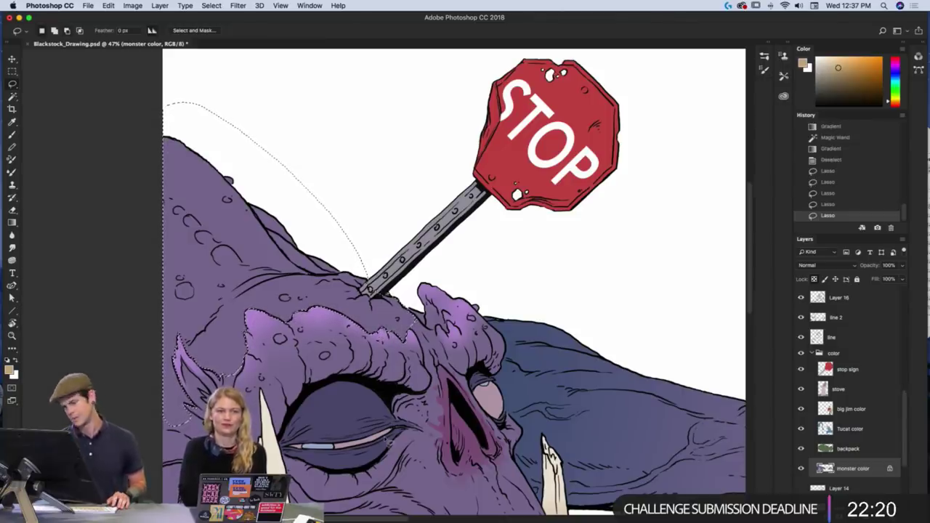
# - Sample the dark blue of the monster's far body as the foreground colour for a gradient on the selected head area
pyautogui.press('super+0')
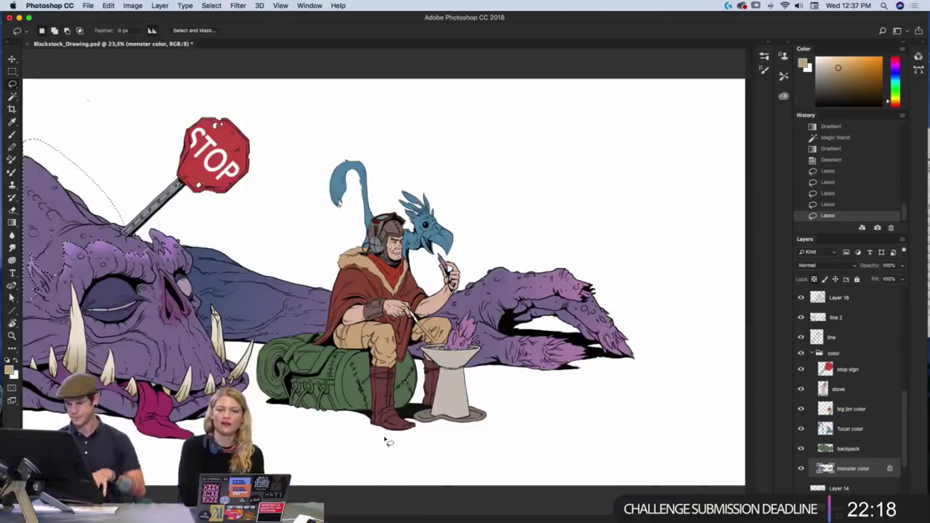
pyautogui.press('i')
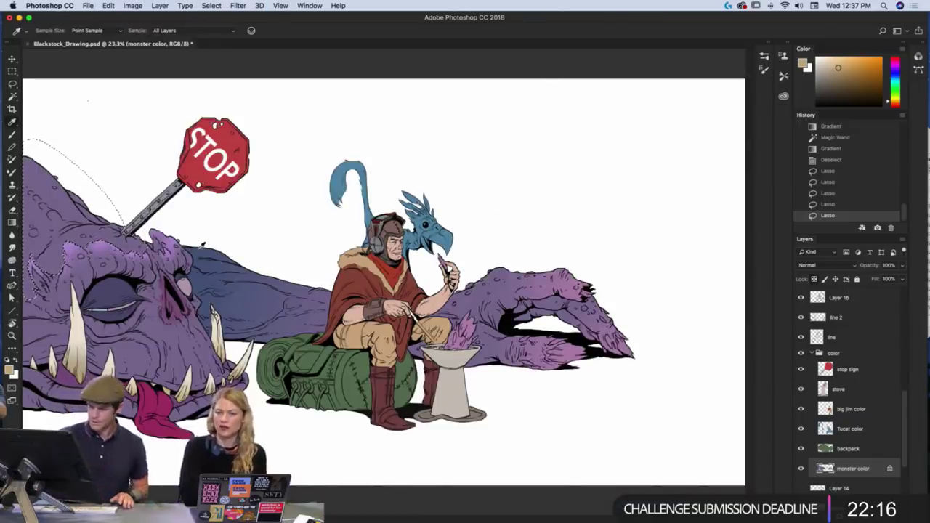
pyautogui.click(200, 252)
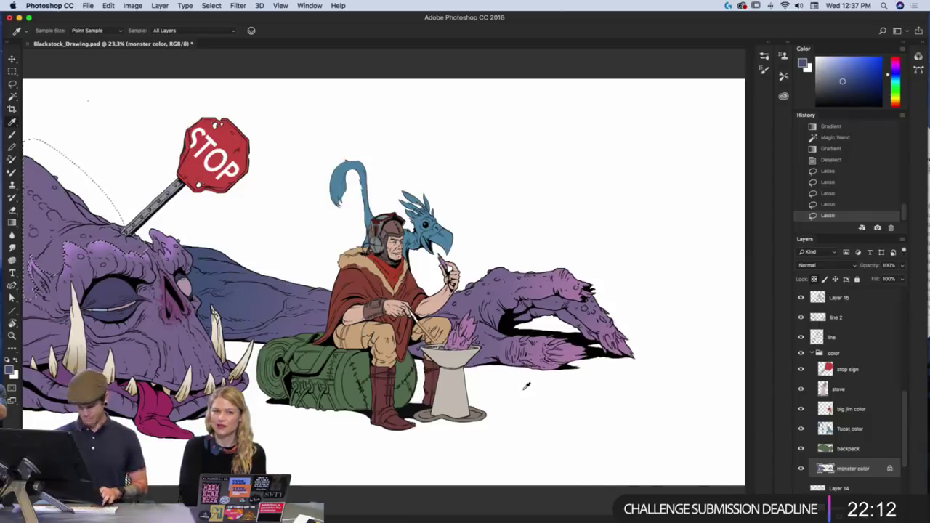
pyautogui.press('z')
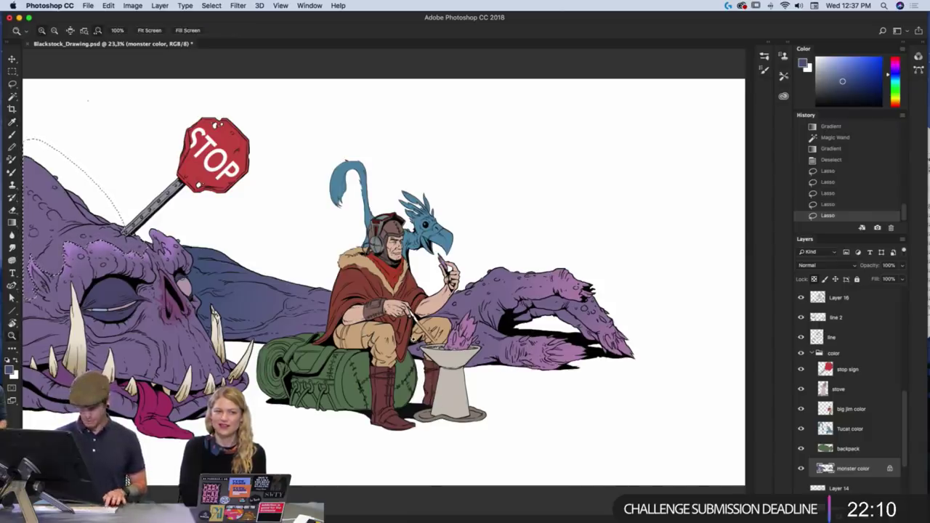
pyautogui.click(431, 374)
pyautogui.moveTo(210, 379); pyautogui.dragTo(478, 437)
pyautogui.press('g')
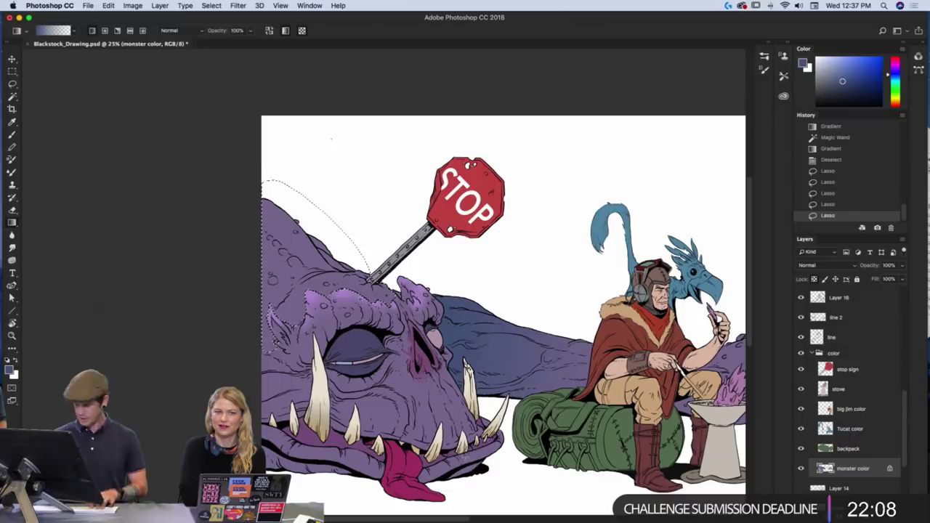
# - Try dark blue gradients across the selected back of the head, and undo them
pyautogui.moveTo(124, 79); pyautogui.dragTo(339, 356)
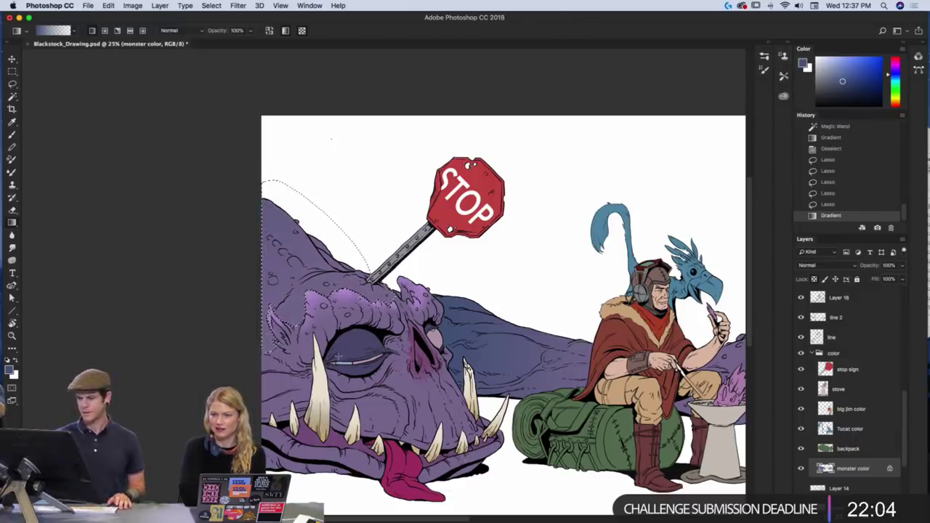
pyautogui.moveTo(259, 199); pyautogui.dragTo(347, 369)
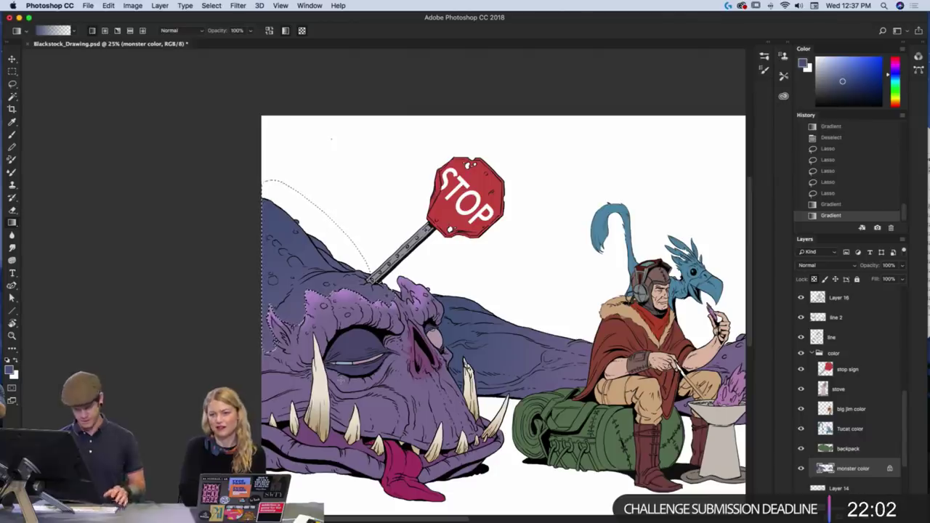
pyautogui.hotkey('ctrl', 'z')
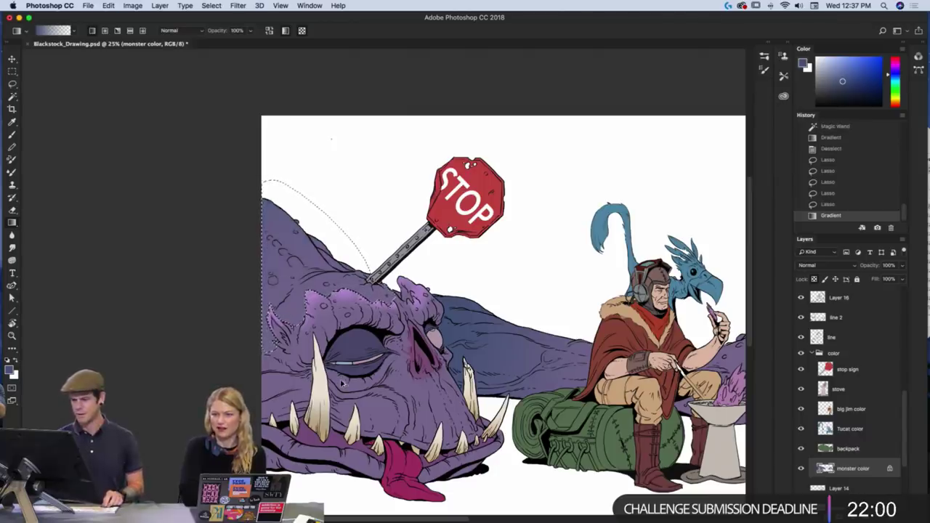
pyautogui.hotkey('ctrl', 'z')
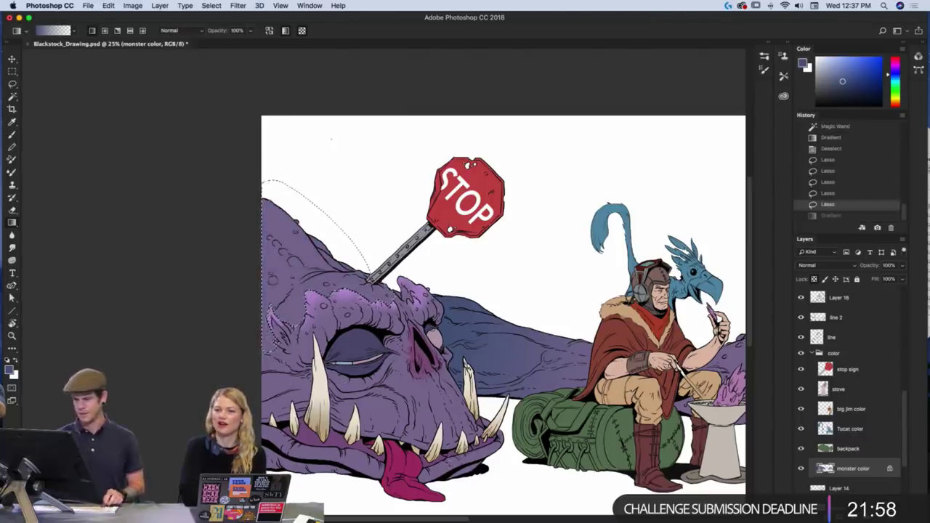
# - Shade the selected back of the monster's head with four dark blue gradients running down toward the brow, and deselect it
pyautogui.moveTo(155, 72); pyautogui.dragTo(211, 171)
pyautogui.moveTo(189, 63); pyautogui.dragTo(233, 136)
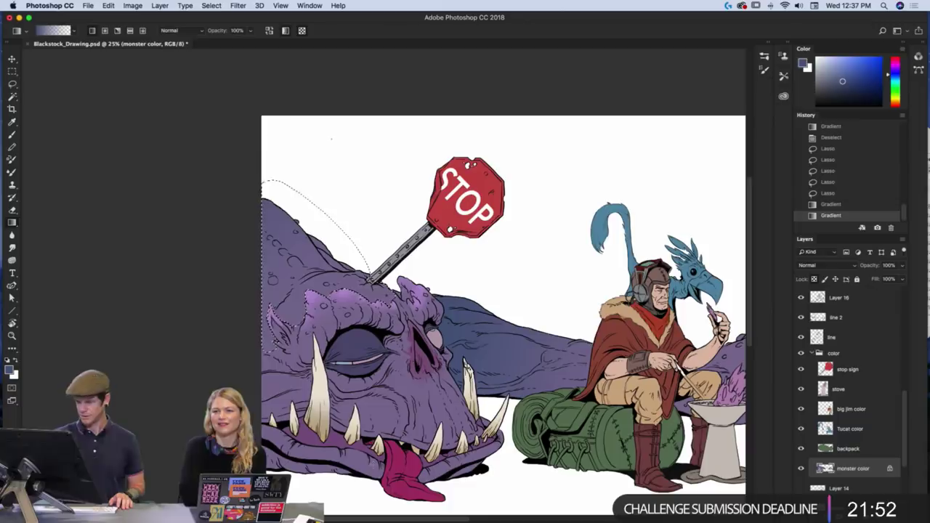
pyautogui.moveTo(273, 65); pyautogui.dragTo(328, 279)
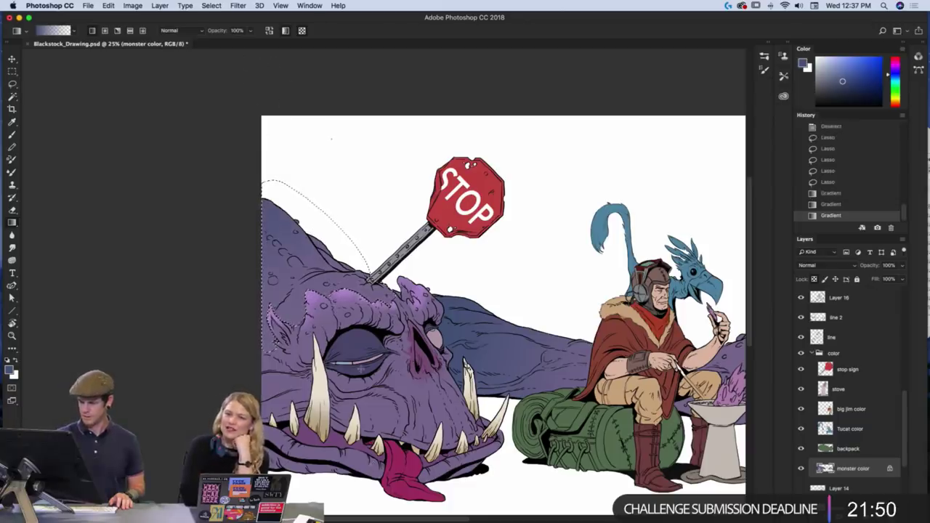
pyautogui.press('super+d')
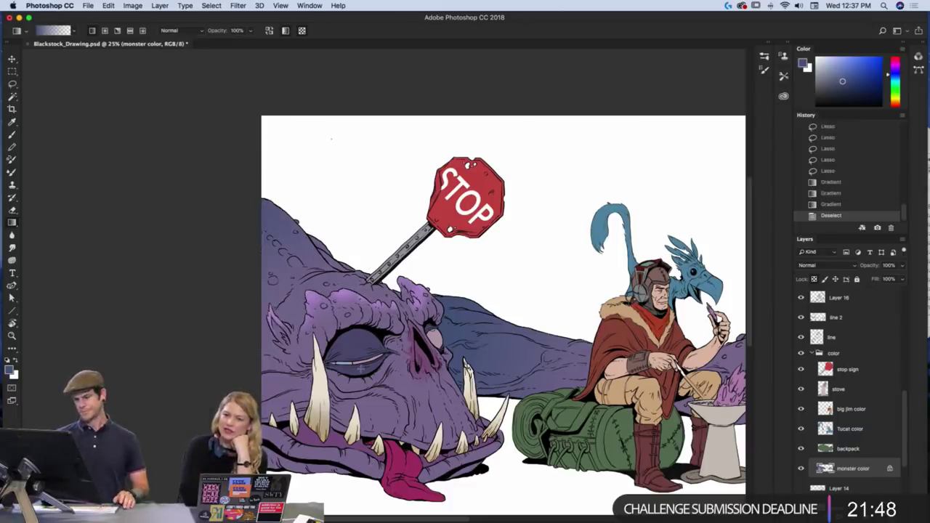
pyautogui.press('super+z')
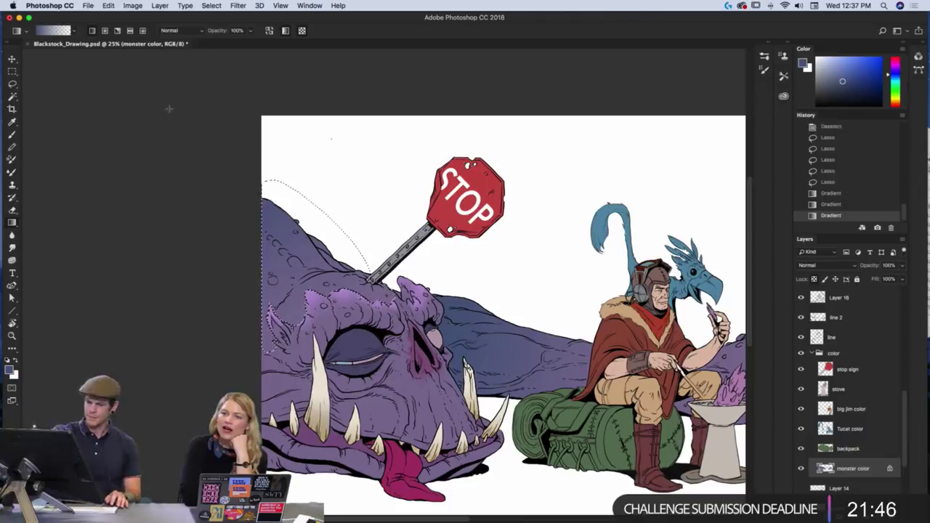
pyautogui.moveTo(170, 108); pyautogui.dragTo(302, 304)
pyautogui.press('super+d')
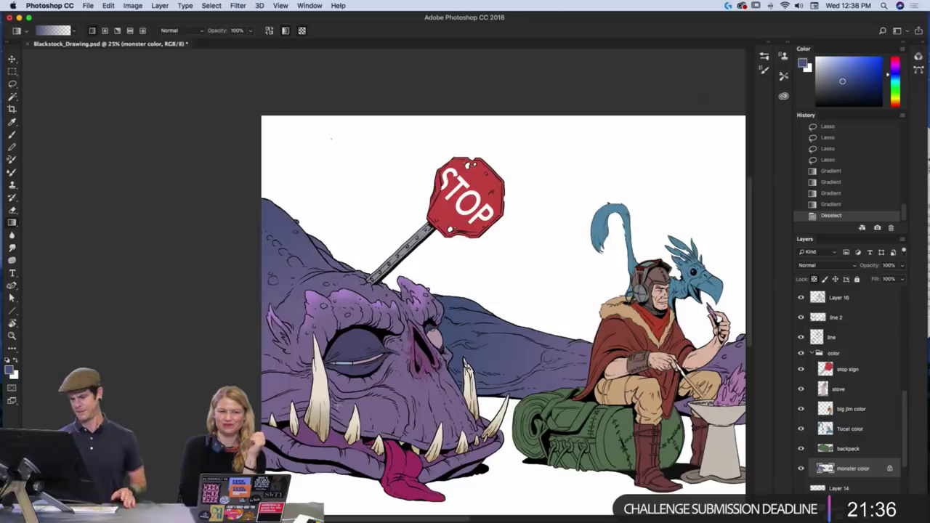
# - Sample the off-white of the curved tusk at the monster's far lip as the foreground colour
pyautogui.moveTo(717, 480); pyautogui.dragTo(557, 418)
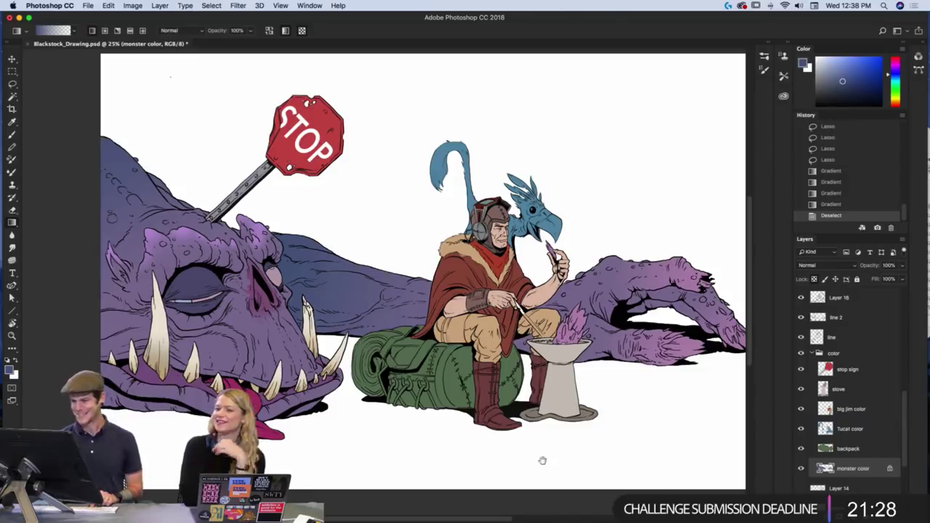
pyautogui.moveTo(565, 350); pyautogui.dragTo(538, 365)
pyautogui.moveTo(615, 417); pyautogui.dragTo(616, 454)
pyautogui.hscroll(3, 606, 421)
pyautogui.scroll(1, 607, 421)
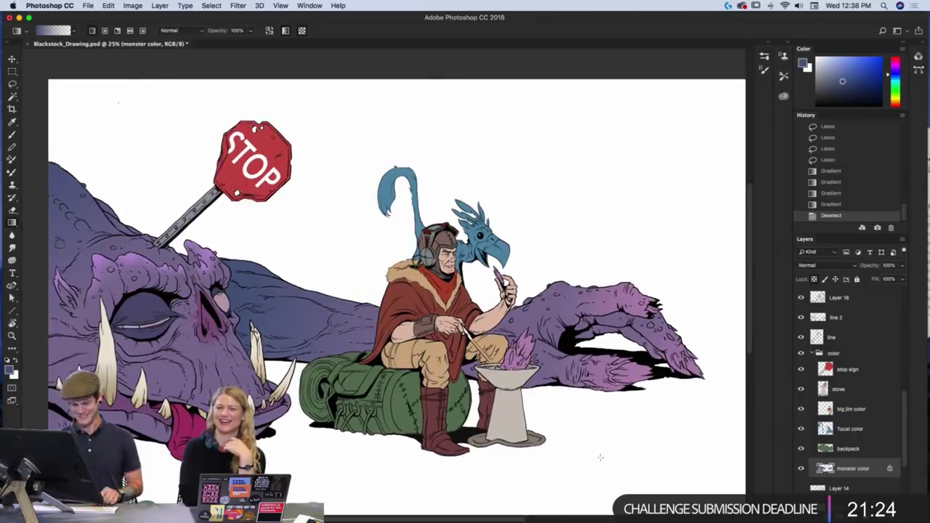
pyautogui.press('z')
pyautogui.click(575, 415)
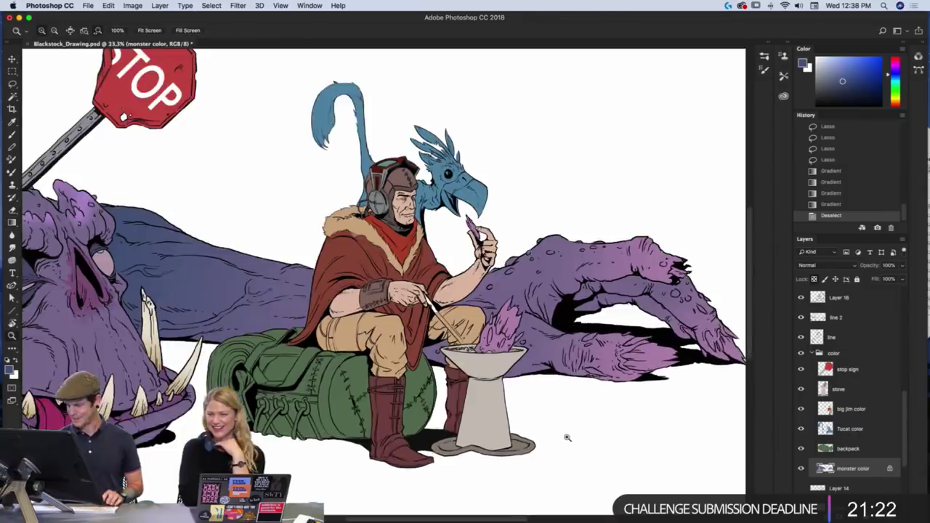
pyautogui.moveTo(565, 436); pyautogui.dragTo(663, 454)
pyautogui.press('i')
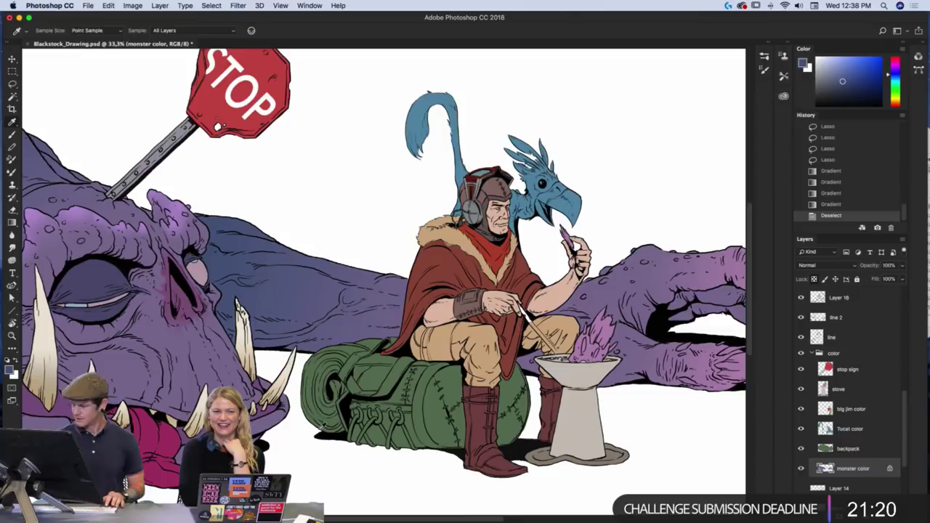
pyautogui.click(287, 369)
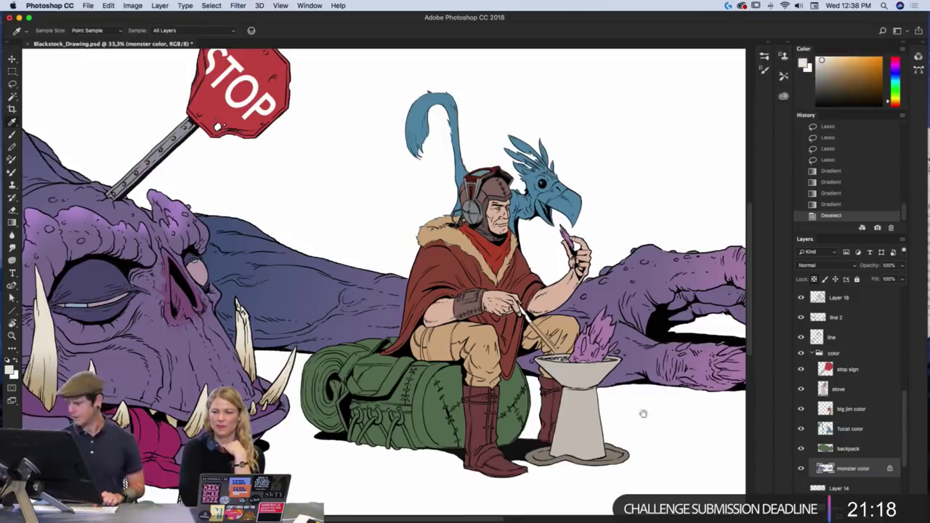
# - Get the Brush ready for the spiky purple piece in the stove bowl, and lock transparent pixels on the stove layer
pyautogui.moveTo(644, 411); pyautogui.dragTo(517, 437)
pyautogui.press('z')
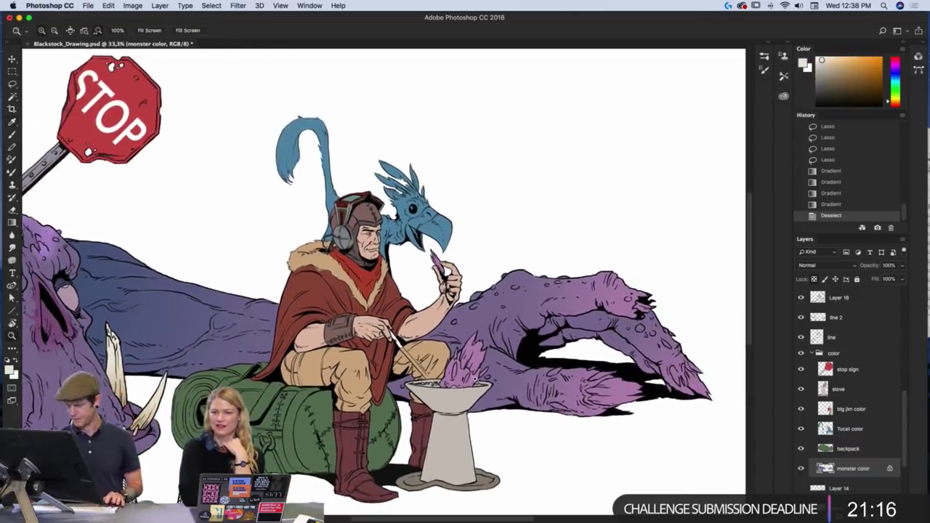
pyautogui.moveTo(474, 353); pyautogui.dragTo(498, 333)
pyautogui.press('b')
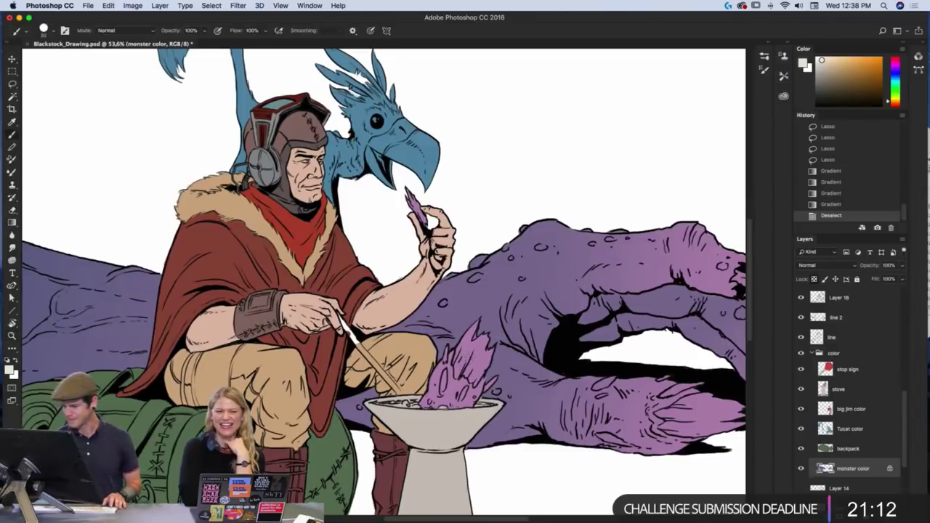
pyautogui.click(466, 357)
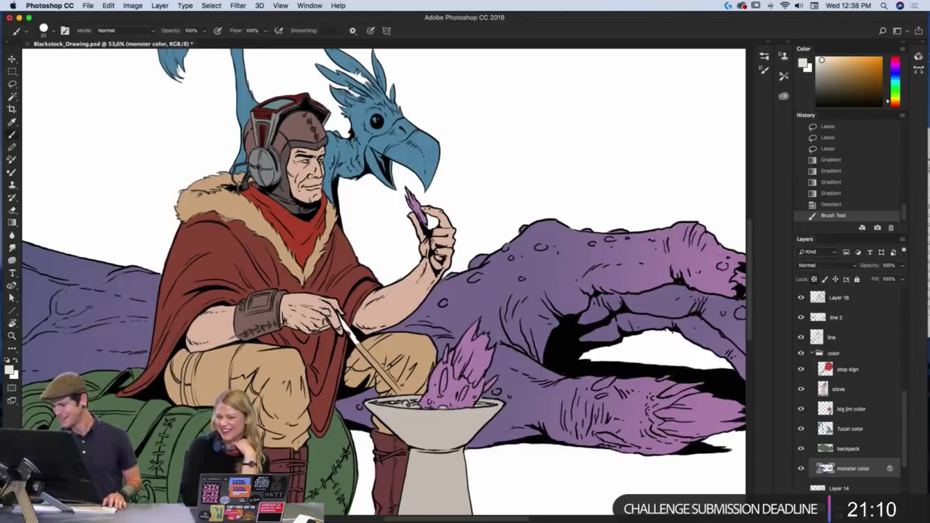
pyautogui.click(842, 390)
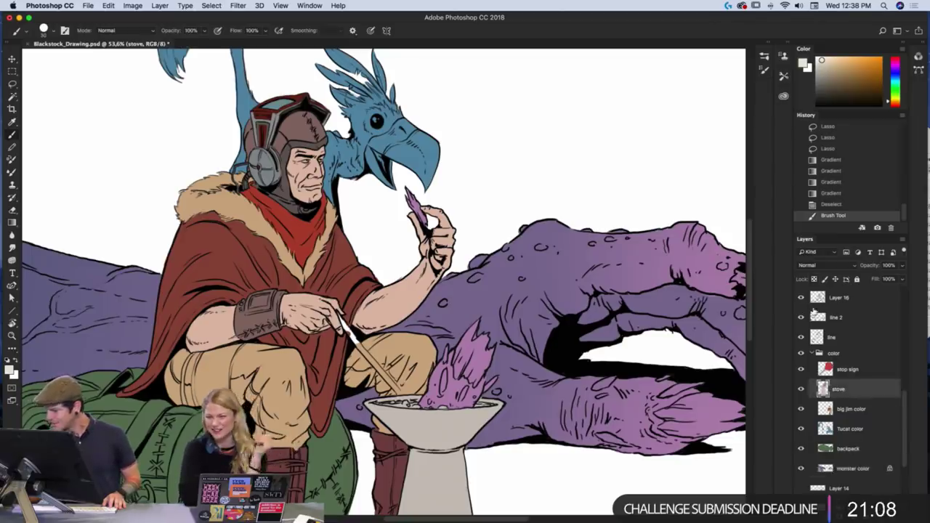
pyautogui.click(814, 279)
# - Paint the spikes of the purple piece in the stove bowl off-white with the Brush
pyautogui.moveTo(472, 369)
pyautogui.mouseDown()
pyautogui.moveTo(462, 345)
pyautogui.moveTo(478, 321)
pyautogui.mouseUp()
pyautogui.moveTo(472, 335); pyautogui.dragTo(472, 328)
pyautogui.moveTo(462, 341)
pyautogui.mouseDown()
pyautogui.moveTo(460, 365)
pyautogui.moveTo(476, 385)
pyautogui.moveTo(491, 351)
pyautogui.moveTo(478, 359)
pyautogui.moveTo(485, 342)
pyautogui.moveTo(474, 335)
pyautogui.mouseUp()
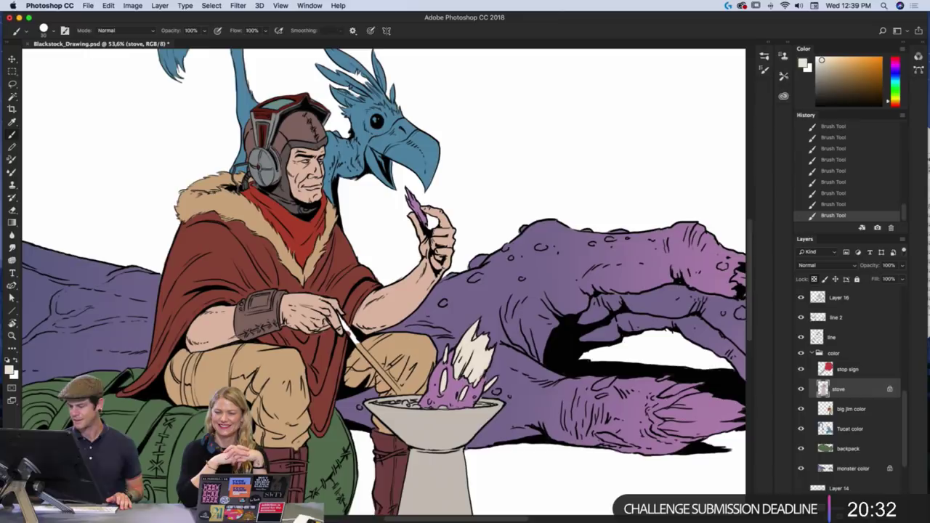
# - Paint the large claws of the monster's lower paw off-white on the monster color layer
pyautogui.moveTo(513, 486); pyautogui.dragTo(367, 459)
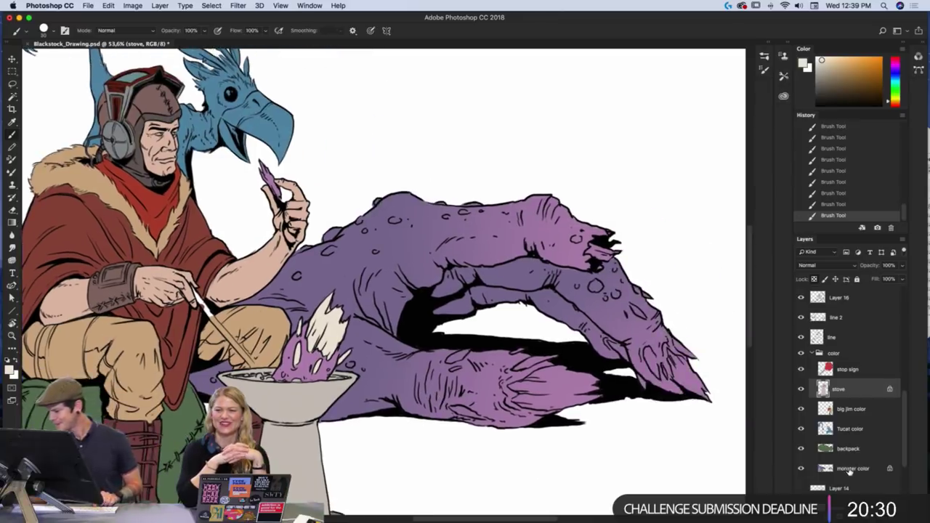
pyautogui.click(851, 468)
pyautogui.moveTo(603, 396)
pyautogui.mouseDown()
pyautogui.moveTo(568, 398)
pyautogui.moveTo(577, 383)
pyautogui.moveTo(567, 381)
pyautogui.moveTo(580, 380)
pyautogui.moveTo(540, 375)
pyautogui.moveTo(560, 369)
pyautogui.moveTo(516, 386)
pyautogui.moveTo(561, 404)
pyautogui.moveTo(539, 406)
pyautogui.moveTo(585, 401)
pyautogui.moveTo(533, 402)
pyautogui.moveTo(559, 381)
pyautogui.moveTo(533, 400)
pyautogui.mouseUp()
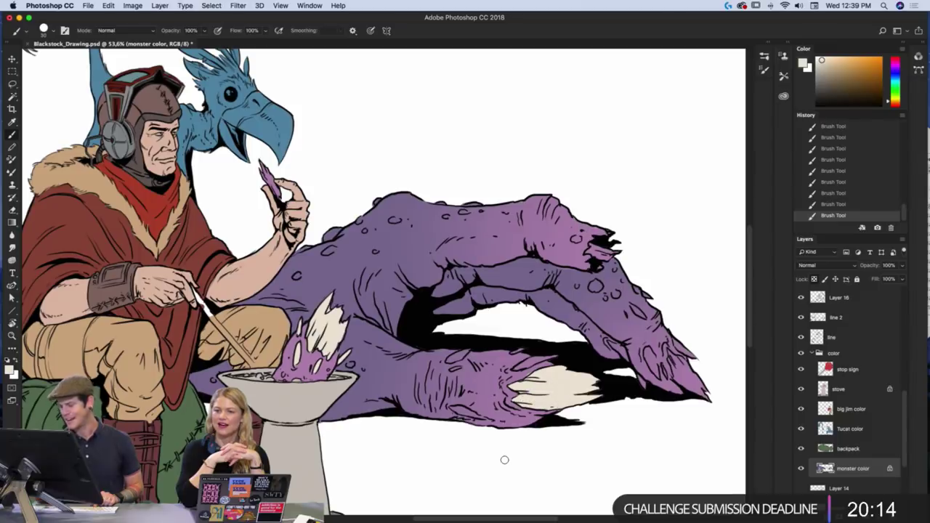
# - Sample the off-white of the lower paw's claws and paint the small spikes around that paw with it
pyautogui.press('i')
pyautogui.click(532, 374)
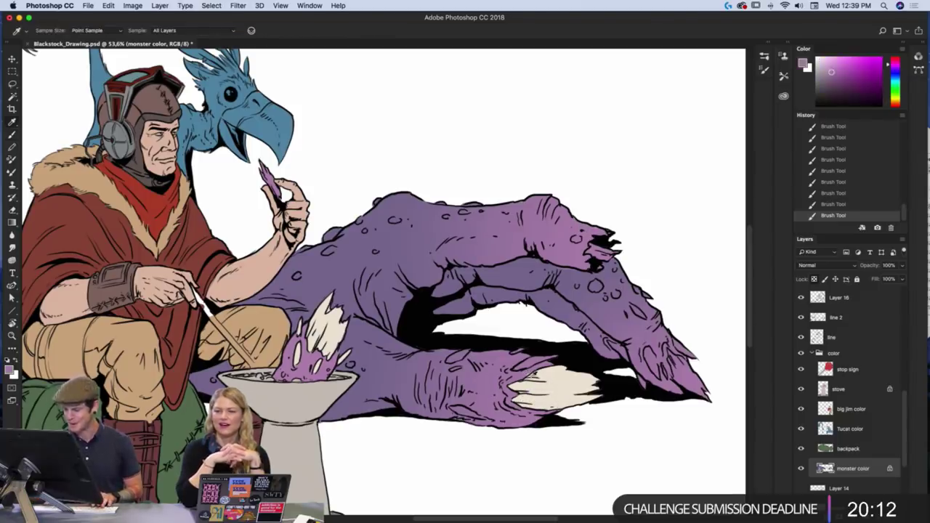
pyautogui.press('b')
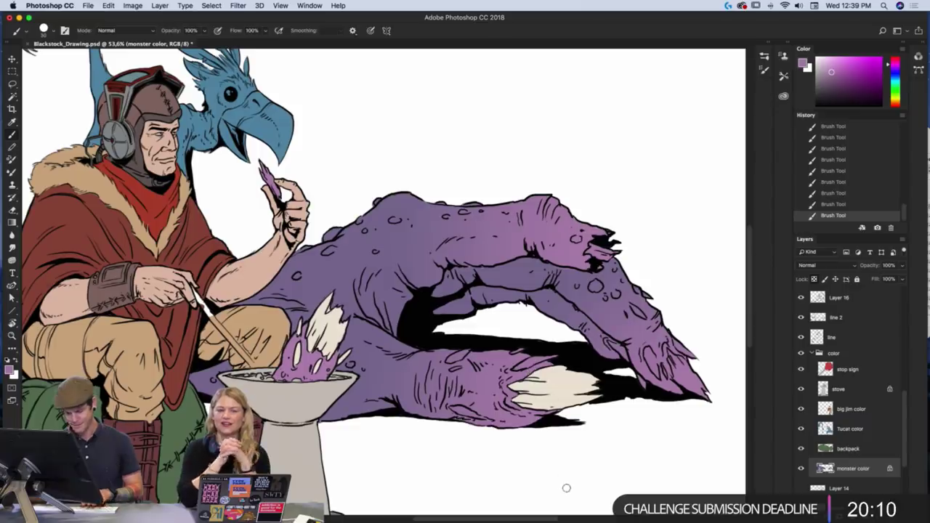
pyautogui.keyDown('alt'); pyautogui.click(552, 389); pyautogui.keyUp('alt')
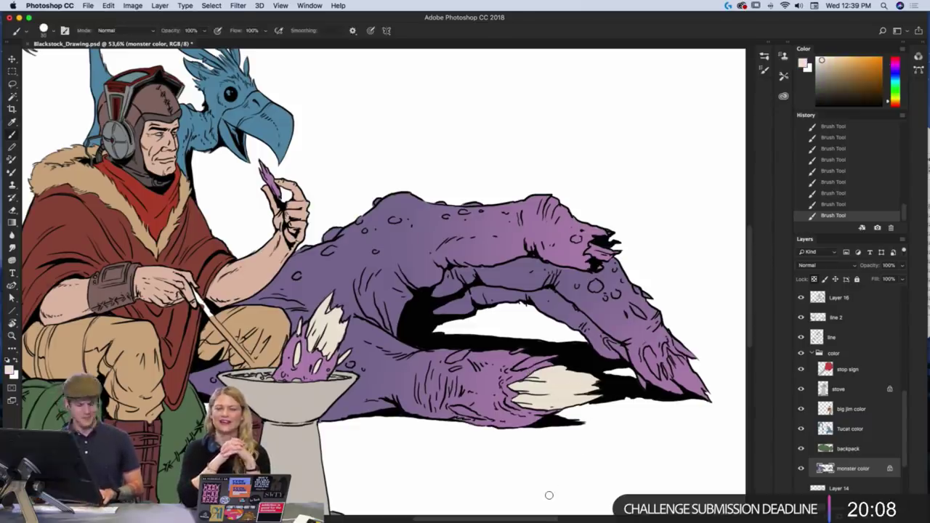
pyautogui.moveTo(517, 368)
pyautogui.mouseDown()
pyautogui.moveTo(555, 355)
pyautogui.moveTo(539, 356)
pyautogui.mouseUp()
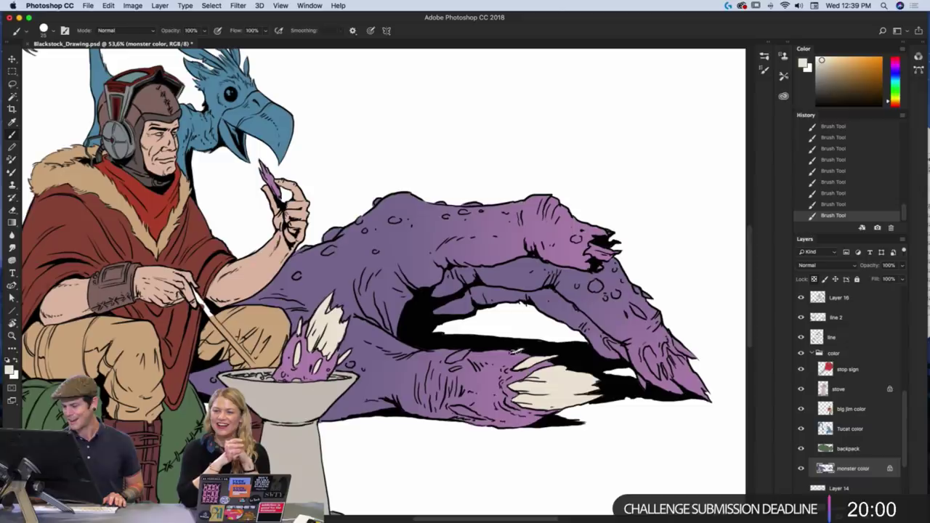
pyautogui.moveTo(465, 353)
pyautogui.mouseDown()
pyautogui.moveTo(447, 360)
pyautogui.moveTo(456, 355)
pyautogui.moveTo(458, 367)
pyautogui.mouseUp()
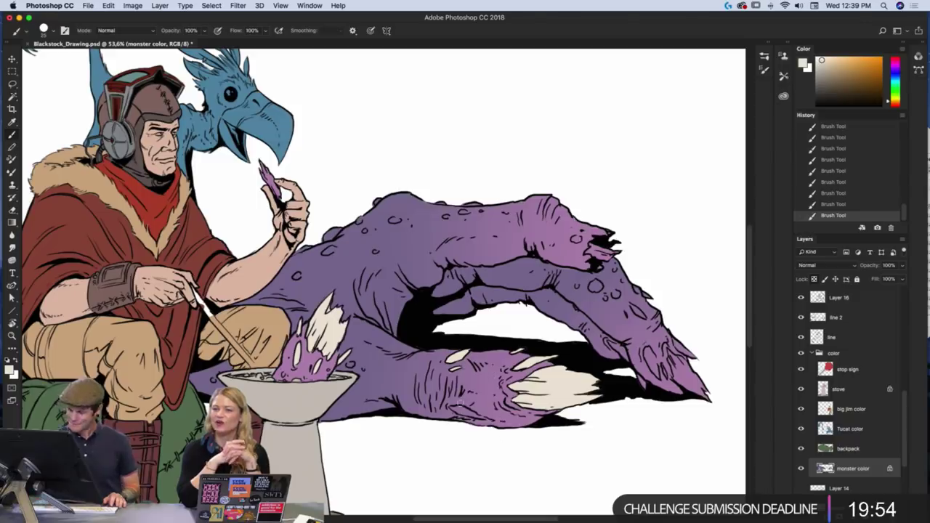
pyautogui.moveTo(463, 413)
pyautogui.mouseDown()
pyautogui.moveTo(450, 407)
pyautogui.moveTo(472, 414)
pyautogui.moveTo(450, 406)
pyautogui.moveTo(479, 417)
pyautogui.moveTo(456, 411)
pyautogui.mouseUp()
pyautogui.press('super+z')
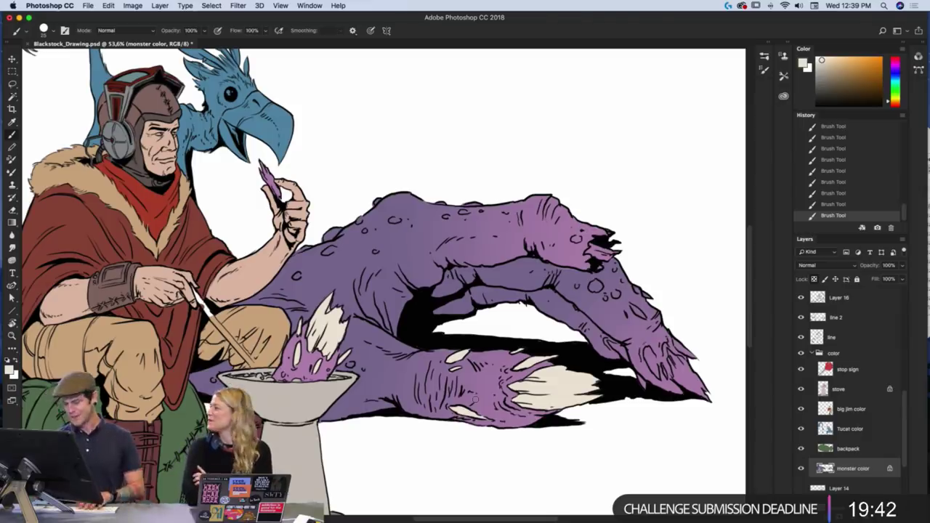
# - Resample the off-white from the lower paw's claws and paint the large claw at the tip of the monster's far paw
pyautogui.press('i')
pyautogui.click(574, 268)
pyautogui.press('b')
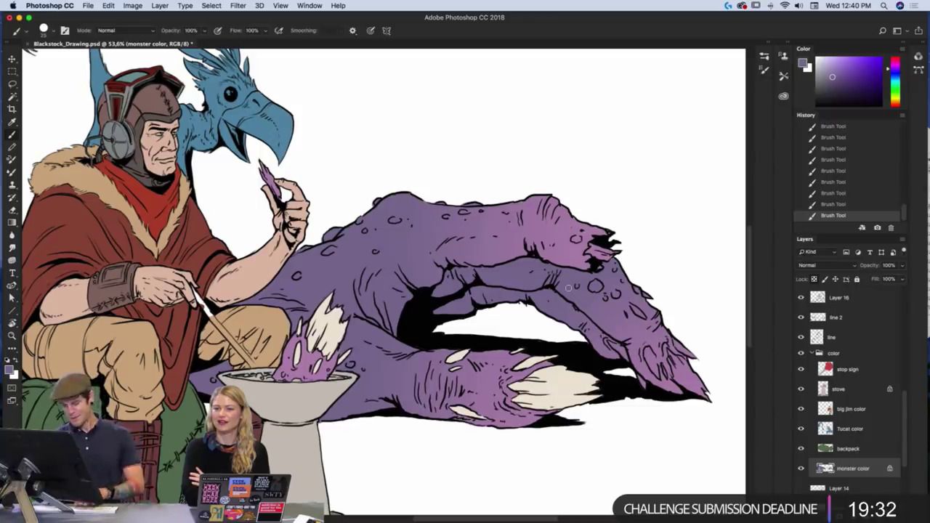
pyautogui.press('i')
pyautogui.click(567, 379)
pyautogui.press('b')
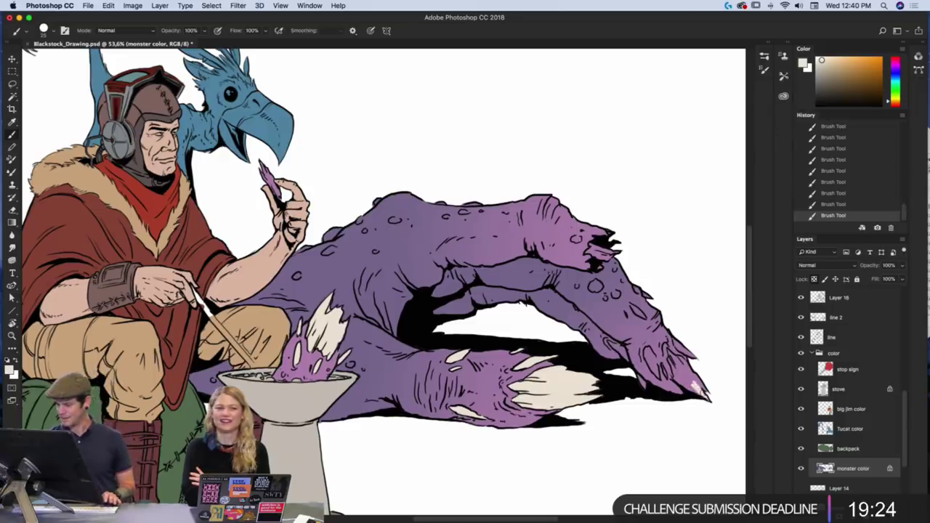
pyautogui.moveTo(694, 380)
pyautogui.mouseDown()
pyautogui.moveTo(679, 381)
pyautogui.moveTo(677, 358)
pyautogui.mouseUp()
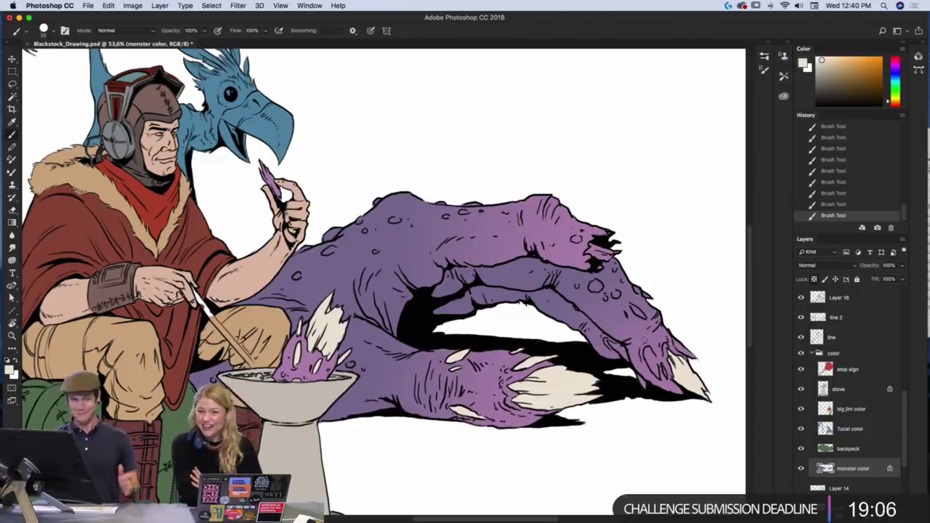
# - Paint the small spikes on the monster's far paw and lower leg off-white with the Brush
pyautogui.moveTo(647, 352); pyautogui.dragTo(647, 367)
pyautogui.moveTo(656, 368)
pyautogui.mouseDown()
pyautogui.moveTo(651, 357)
pyautogui.moveTo(663, 370)
pyautogui.mouseUp()
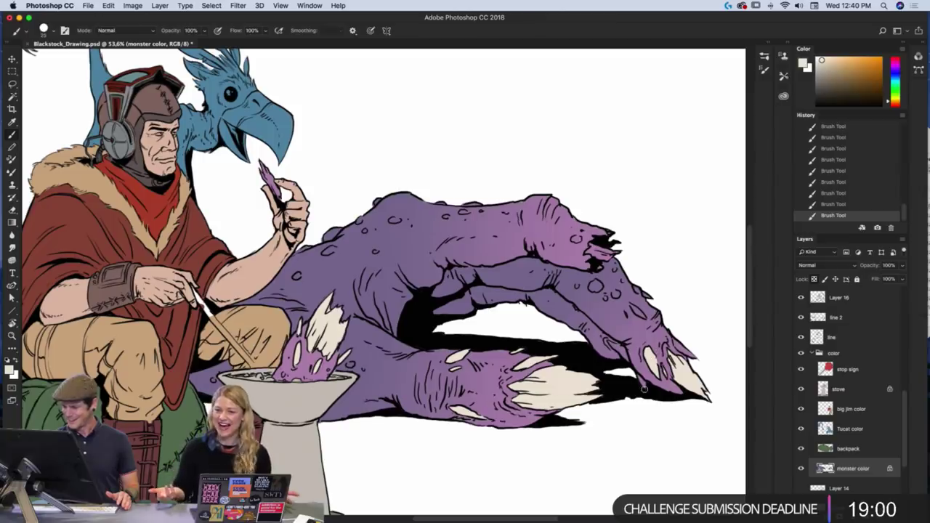
pyautogui.moveTo(639, 313); pyautogui.dragTo(644, 295)
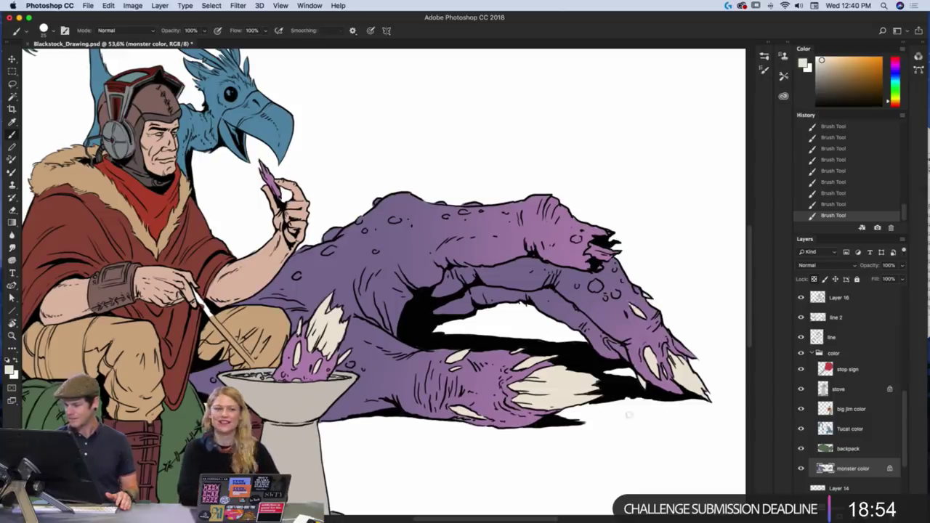
pyautogui.moveTo(623, 350); pyautogui.dragTo(620, 355)
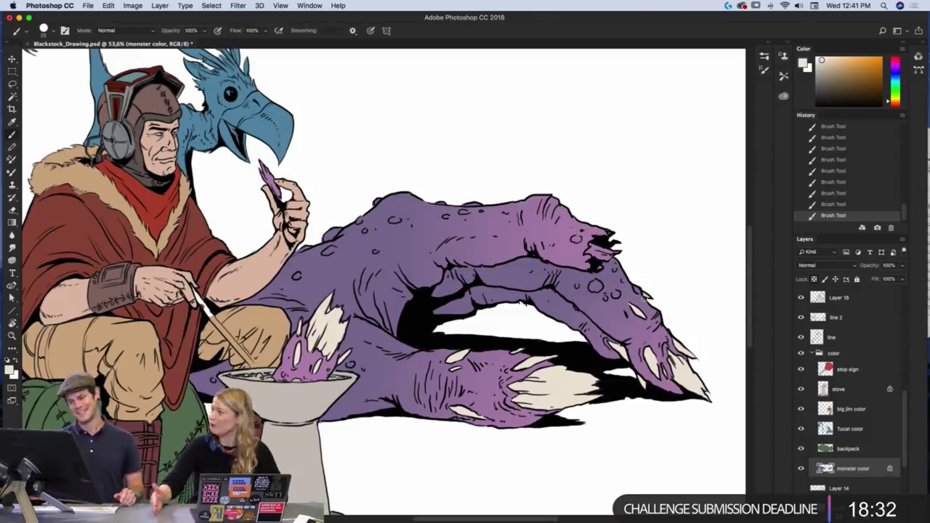
# - Erase stray colour around the seated man's poncho and from the white part of his stick on the big jim color layer
pyautogui.moveTo(423, 428); pyautogui.dragTo(482, 463)
pyautogui.moveTo(412, 382); pyautogui.dragTo(383, 408)
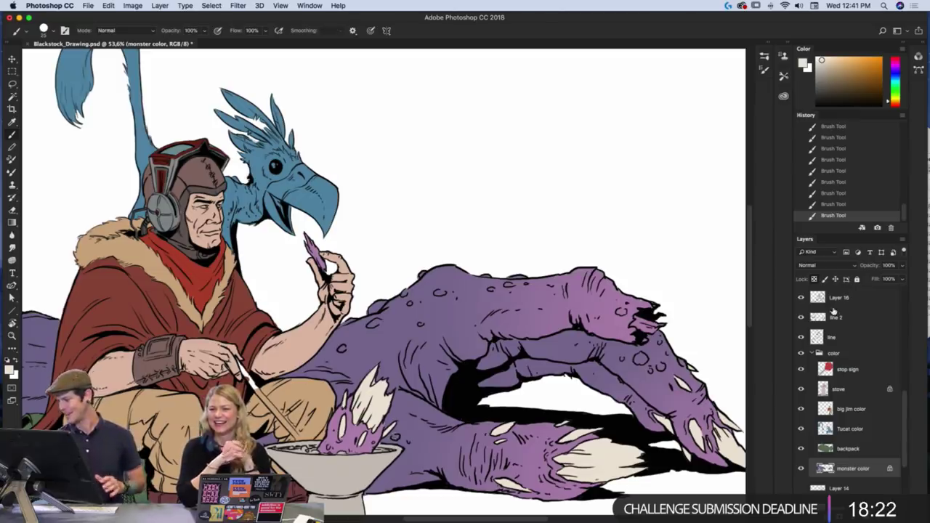
pyautogui.click(857, 411)
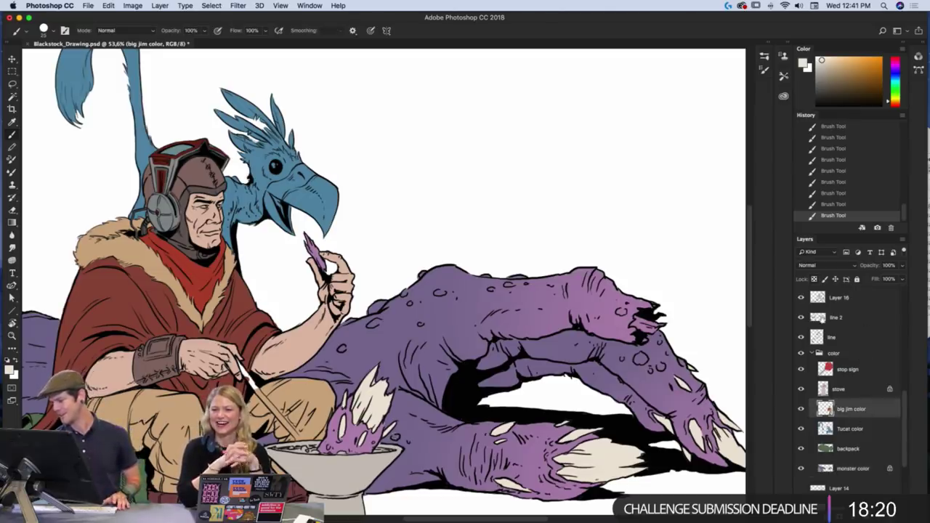
pyautogui.press('e')
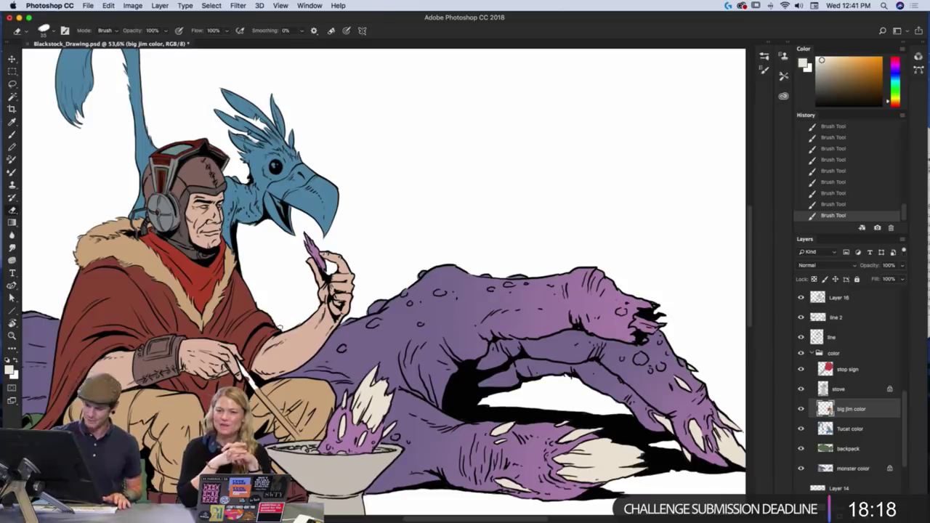
pyautogui.moveTo(278, 326); pyautogui.dragTo(281, 299)
pyautogui.moveTo(407, 451); pyautogui.dragTo(552, 424)
pyautogui.moveTo(207, 285); pyautogui.dragTo(227, 240)
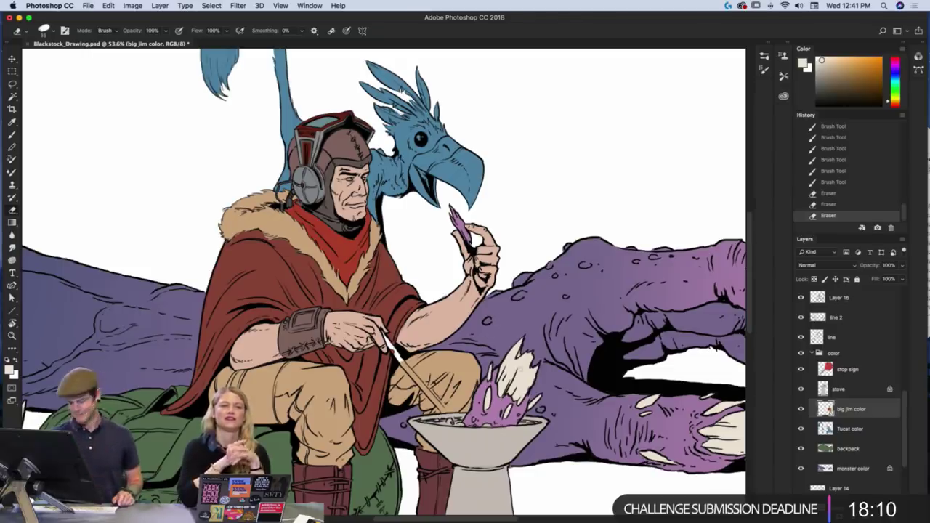
pyautogui.moveTo(574, 346)
pyautogui.mouseDown()
pyautogui.moveTo(568, 320)
pyautogui.moveTo(570, 335)
pyautogui.mouseUp()
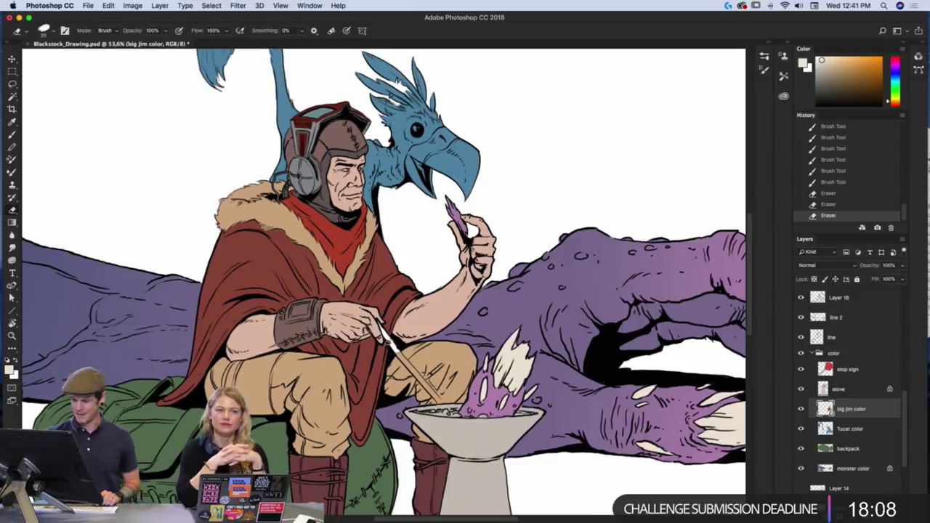
pyautogui.moveTo(387, 339); pyautogui.dragTo(397, 351)
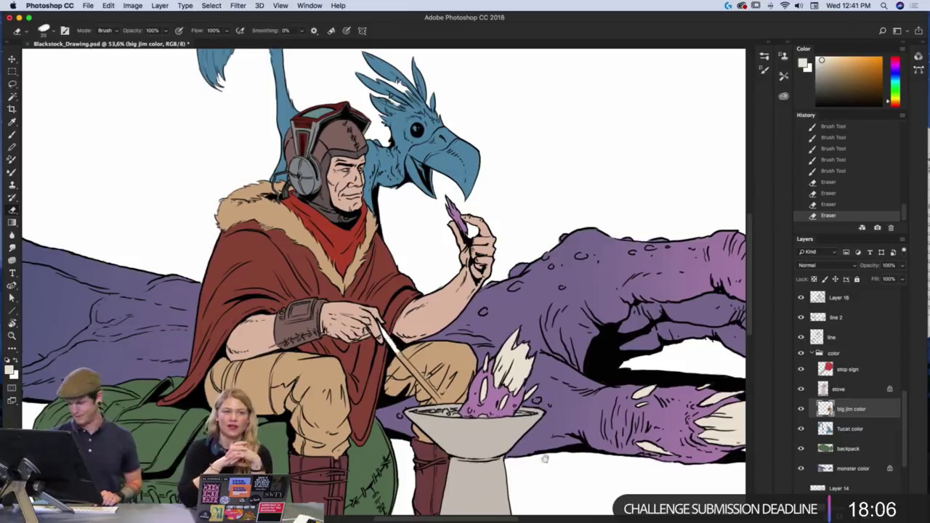
pyautogui.hscroll(3, 581, 461)
pyautogui.scroll(-1, 581, 461)
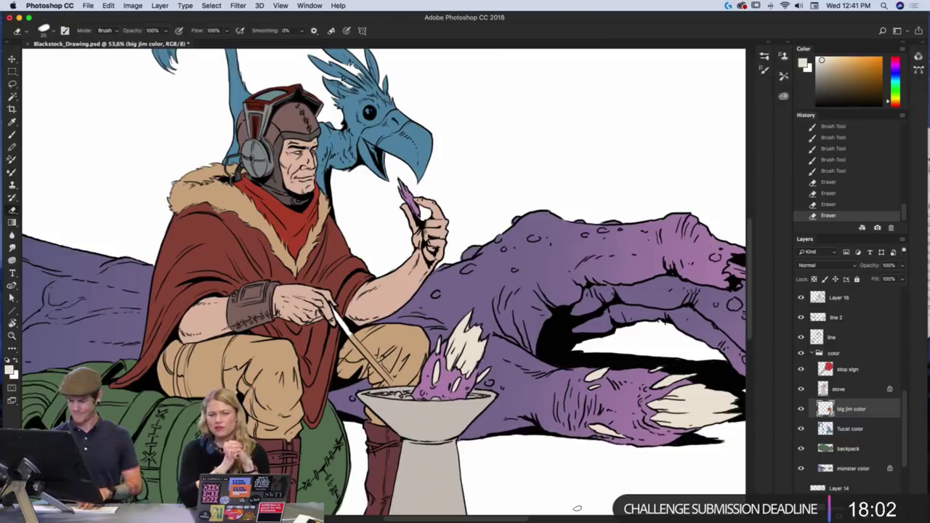
pyautogui.press('i')
pyautogui.click(442, 389)
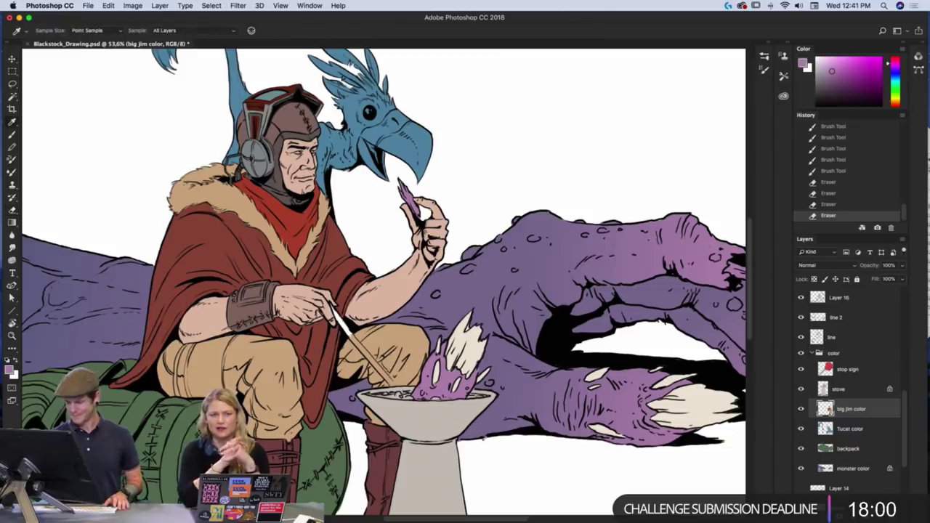
pyautogui.moveTo(893, 86)
pyautogui.mouseDown()
pyautogui.moveTo(896, 103)
pyautogui.moveTo(888, 103)
pyautogui.mouseUp()
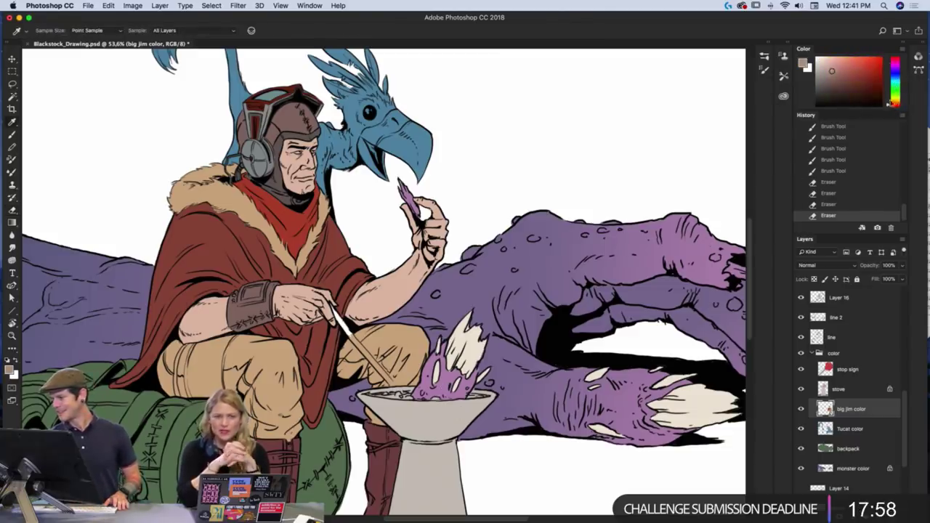
pyautogui.moveTo(831, 71); pyautogui.dragTo(834, 85)
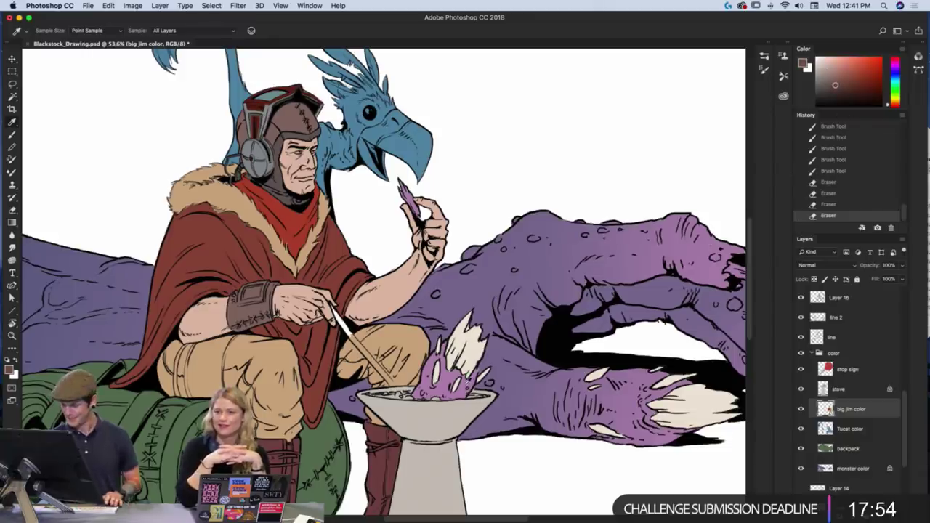
# - Sample the purple of the piece in the stove bowl and shift its hue and brightness to a light mint green foreground colour
pyautogui.click(465, 379)
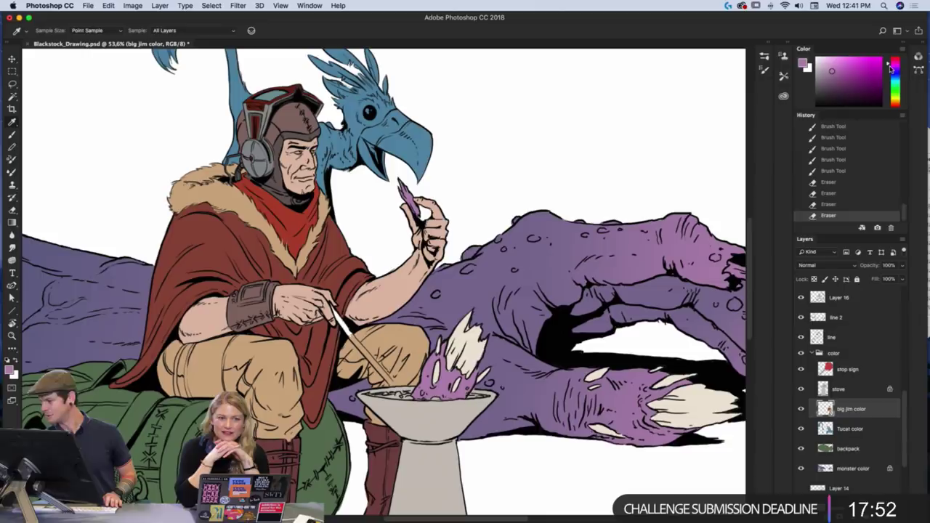
pyautogui.moveTo(893, 68); pyautogui.dragTo(894, 84)
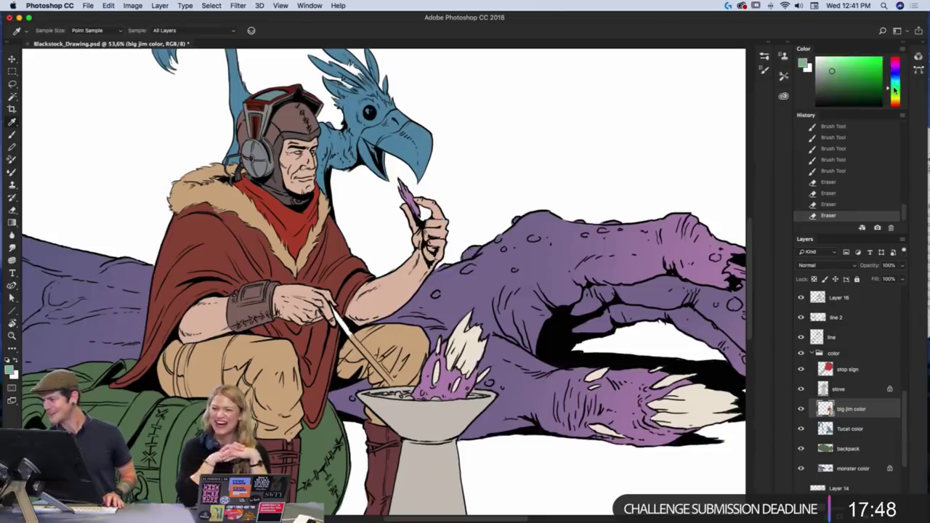
pyautogui.click(837, 64)
pyautogui.click(894, 84)
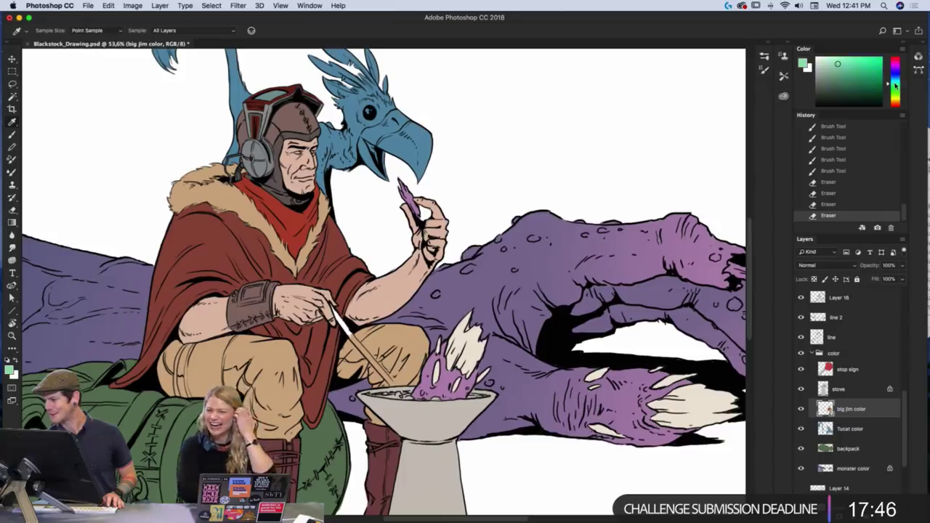
# - Paint the contents of the stove bowl around the purple piece light green with the Brush on the stove layer
pyautogui.press('b')
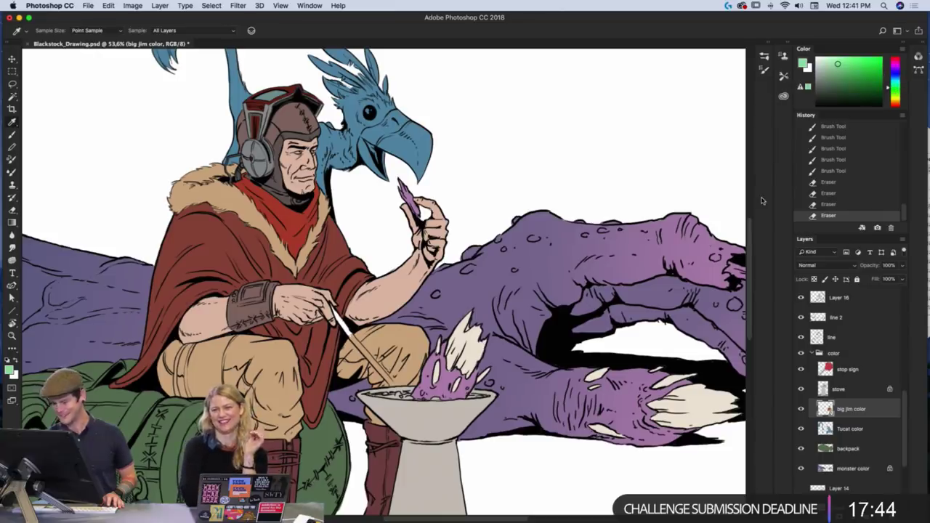
pyautogui.click(436, 458)
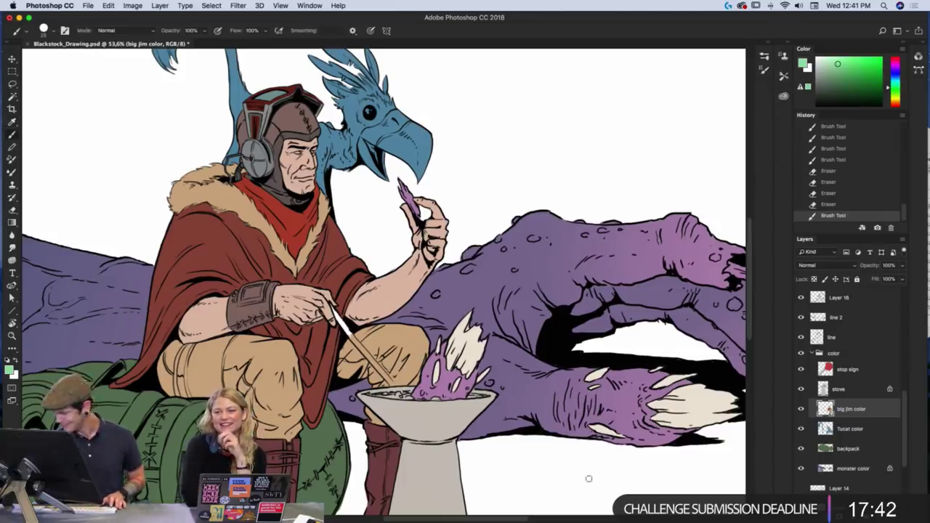
pyautogui.click(844, 393)
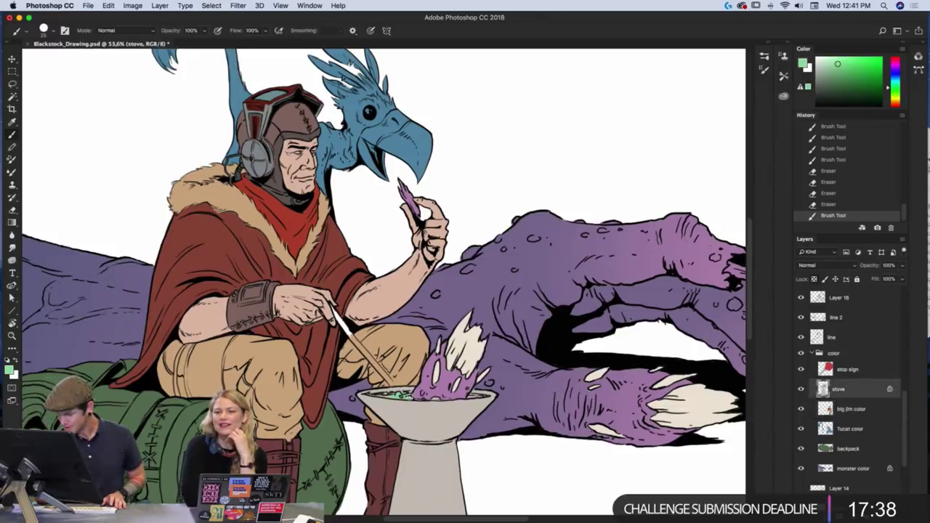
pyautogui.click(398, 397)
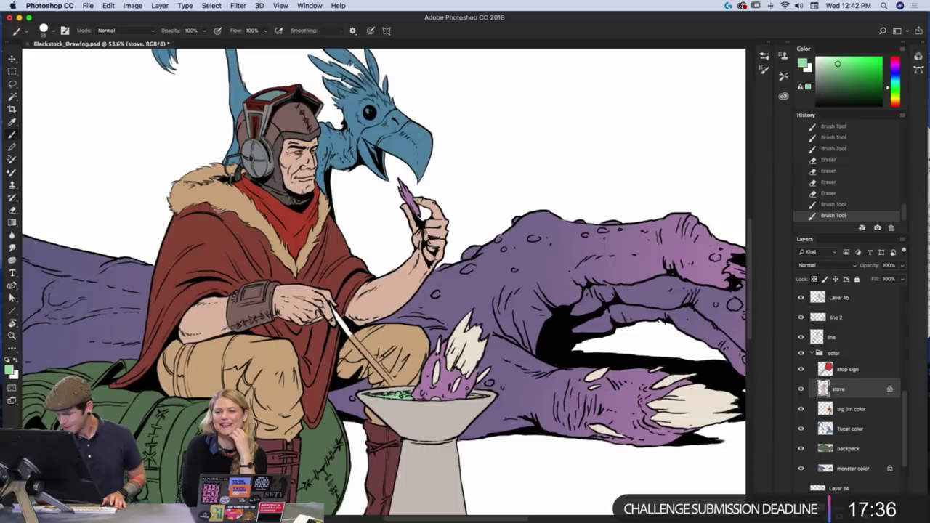
pyautogui.click(405, 397)
pyautogui.click(402, 396)
pyautogui.click(399, 395)
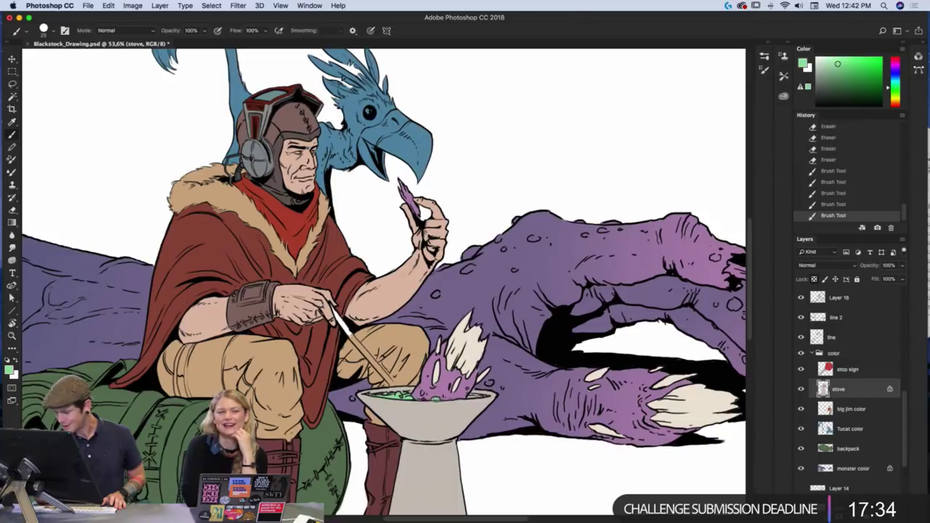
pyautogui.click(474, 395)
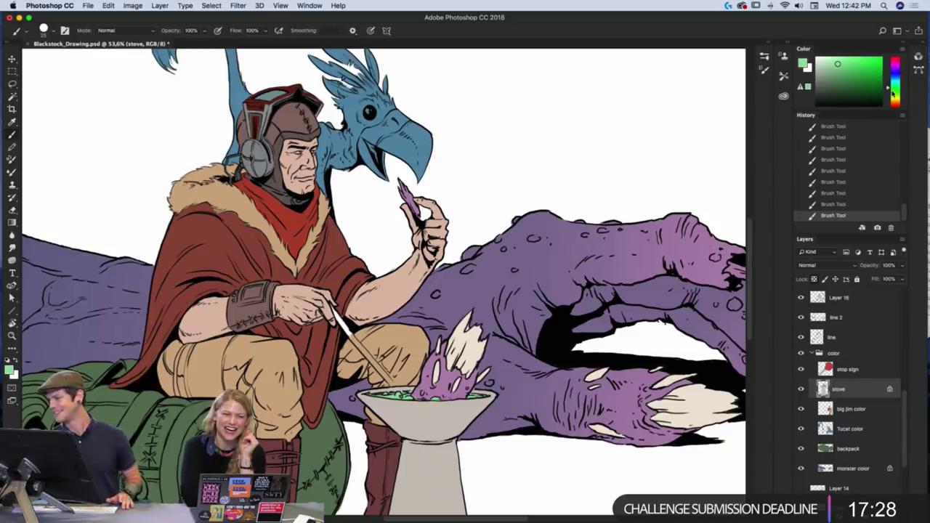
# - Change the foreground colour to a paler, more yellowish green
pyautogui.moveTo(889, 89); pyautogui.dragTo(888, 93)
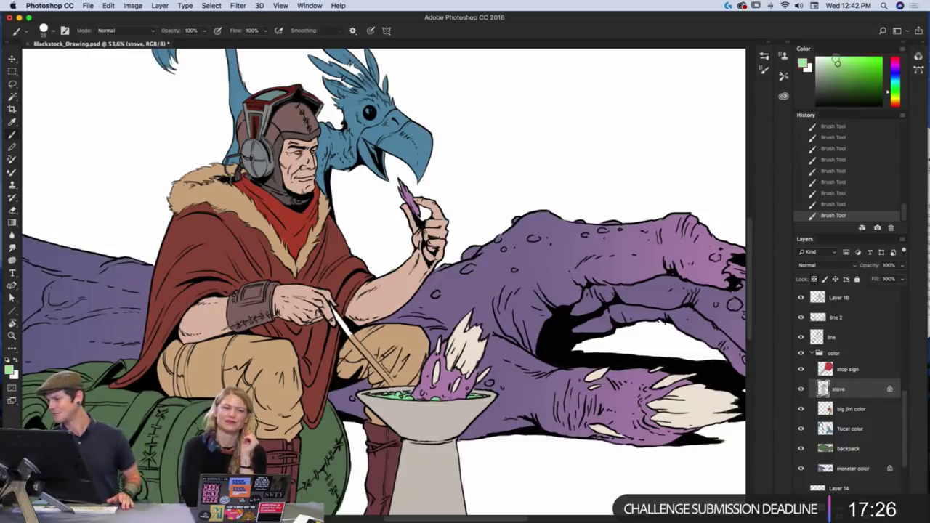
pyautogui.click(833, 57)
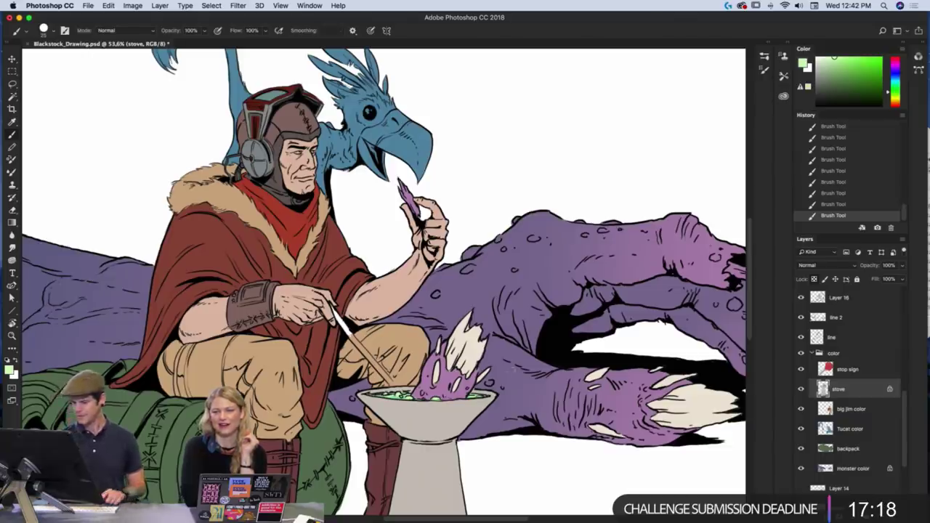
# - Save the Blackstock_Drawing.psd illustration with the painted stove contents
pyautogui.moveTo(509, 438)
pyautogui.mouseDown()
pyautogui.moveTo(570, 404)
pyautogui.moveTo(569, 365)
pyautogui.mouseUp()
pyautogui.hotkey('ctrl', '0')
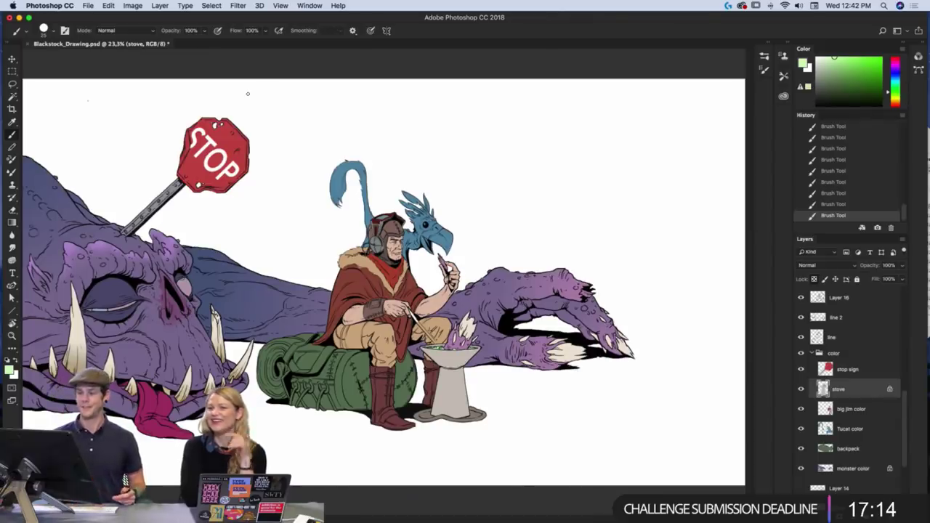
pyautogui.click(88, 5)
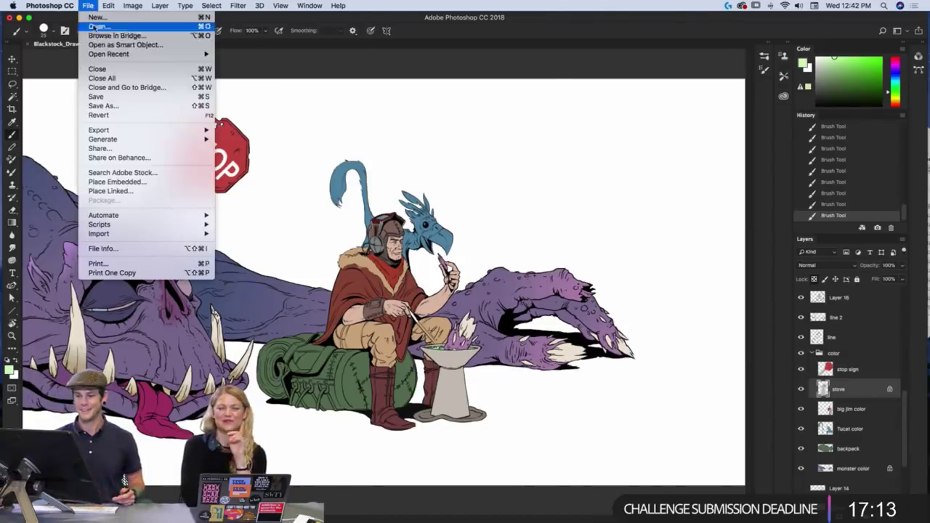
pyautogui.click(94, 97)
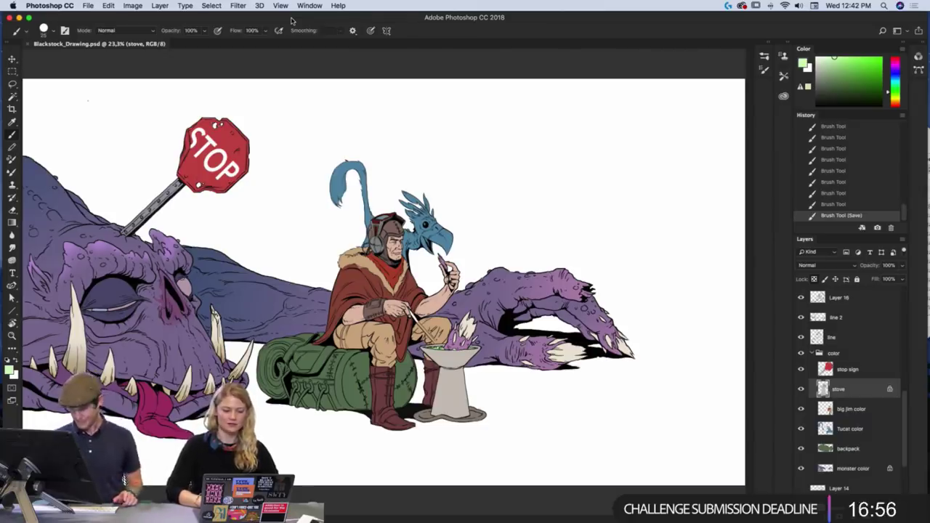
# - Make the monster color layer active for work around the monster's mouth and tusks
pyautogui.press('z')
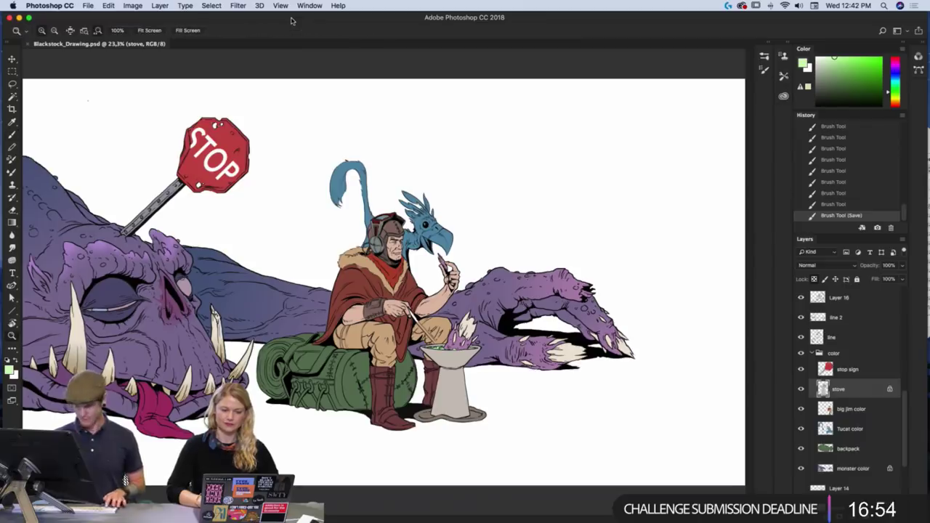
pyautogui.moveTo(190, 399); pyautogui.dragTo(240, 400)
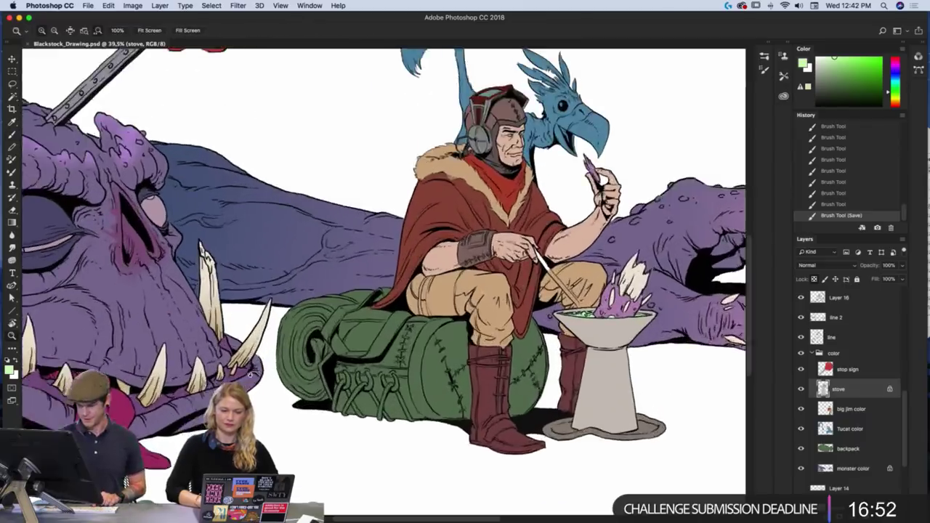
pyautogui.moveTo(243, 367); pyautogui.dragTo(590, 385)
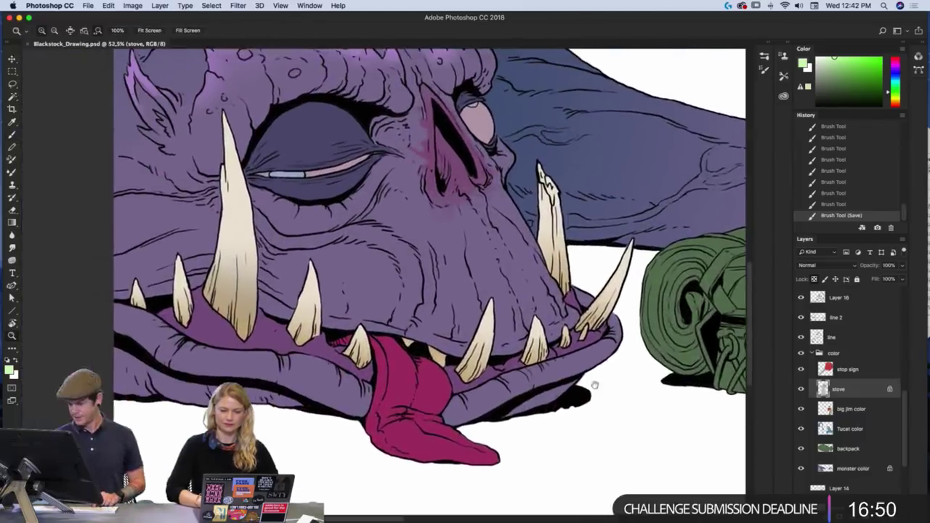
pyautogui.click(865, 470)
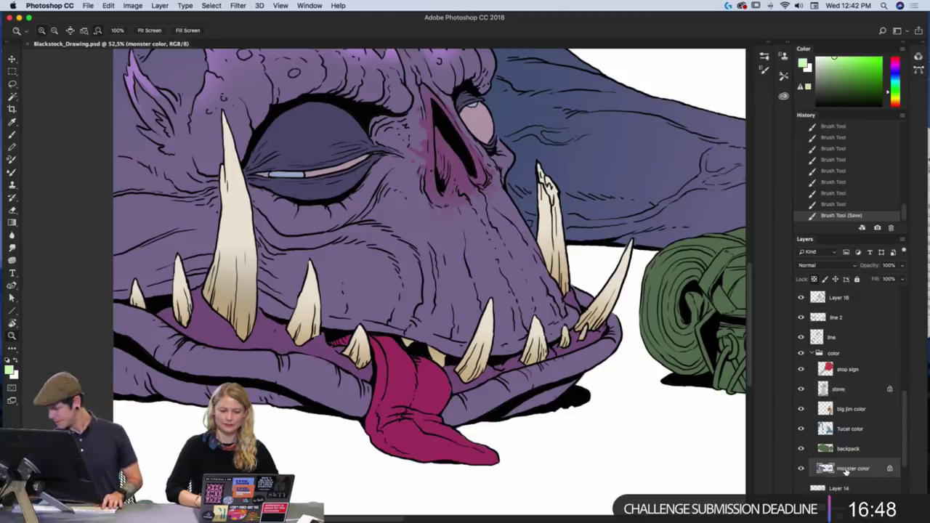
pyautogui.click(845, 468)
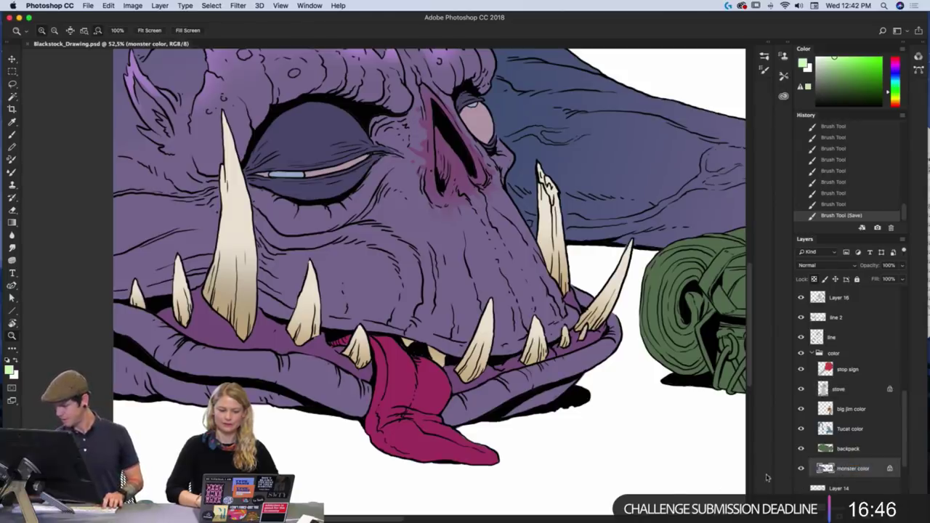
# - Lasso the monster's lower lip between the tongue and the mouth corner beside the green backpack, including the lip around the curved tusk
pyautogui.press('l')
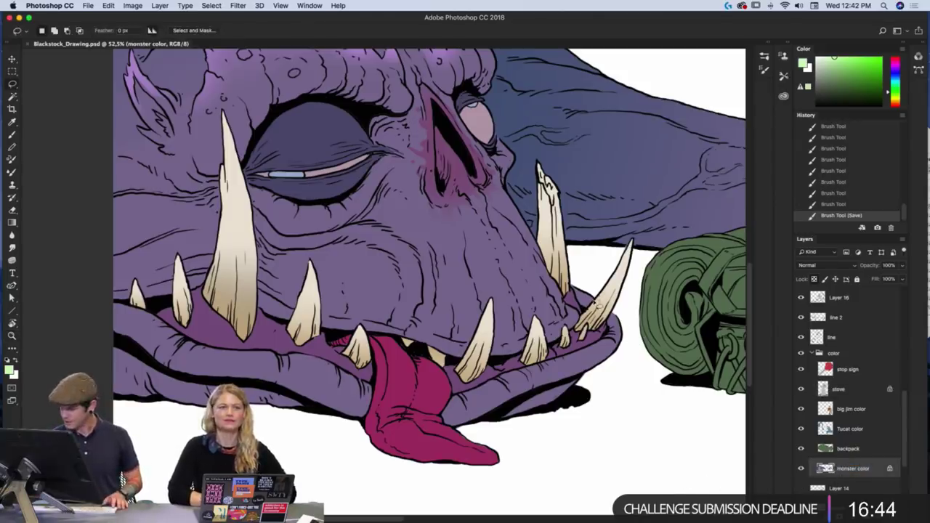
pyautogui.moveTo(595, 304)
pyautogui.mouseDown()
pyautogui.moveTo(585, 312)
pyautogui.moveTo(578, 305)
pyautogui.moveTo(589, 283)
pyautogui.mouseUp()
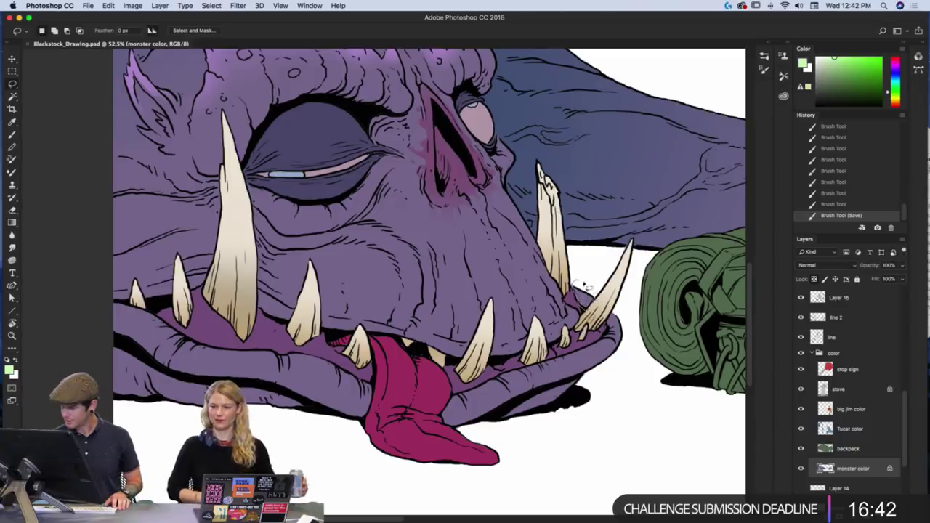
pyautogui.click(614, 312)
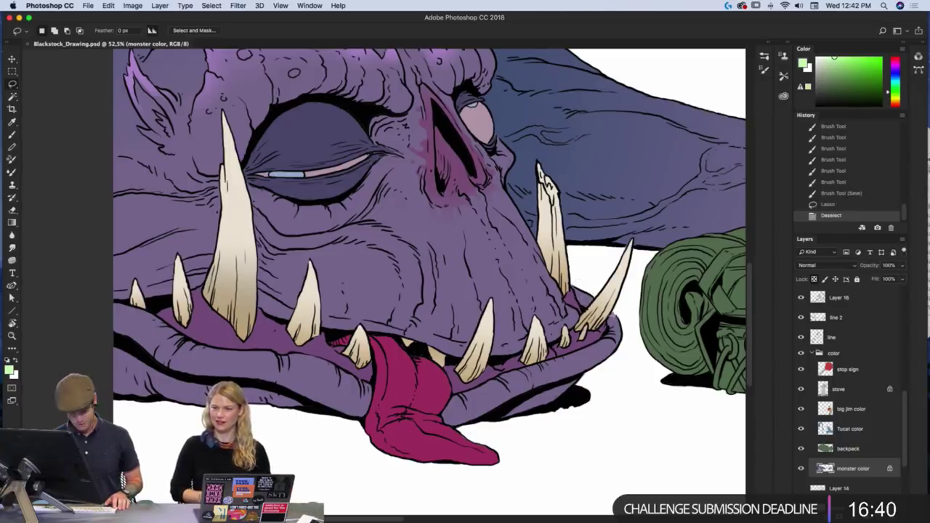
pyautogui.press('super+z')
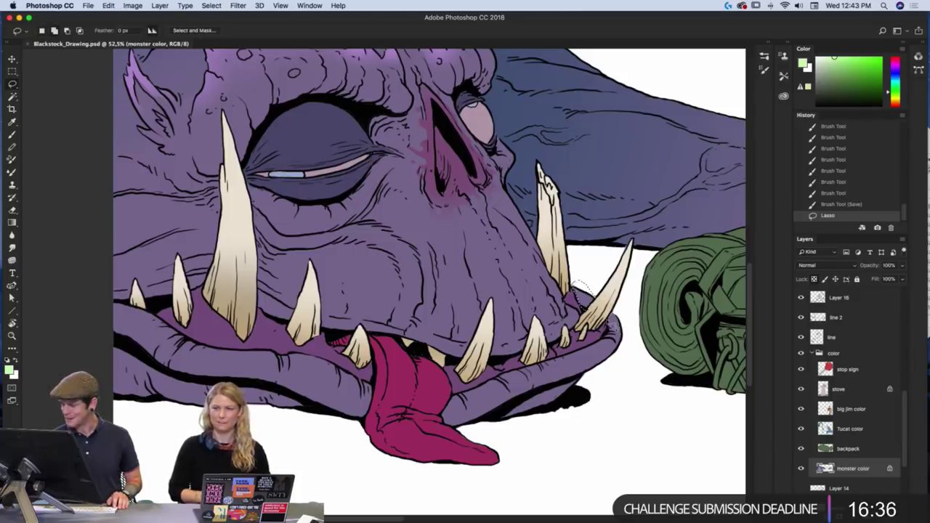
pyautogui.moveTo(609, 336)
pyautogui.mouseDown()
pyautogui.moveTo(597, 356)
pyautogui.moveTo(613, 382)
pyautogui.moveTo(633, 327)
pyautogui.mouseUp()
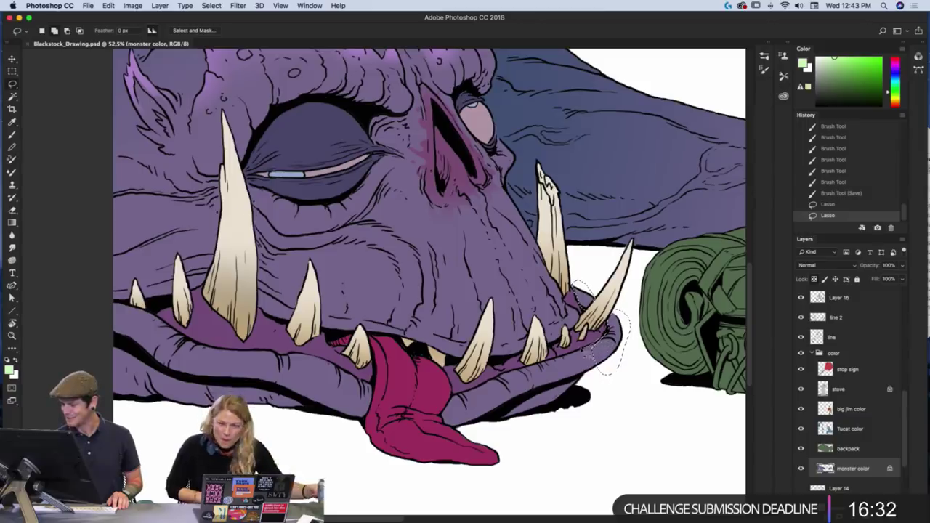
pyautogui.moveTo(568, 359)
pyautogui.mouseDown()
pyautogui.moveTo(496, 383)
pyautogui.moveTo(443, 420)
pyautogui.moveTo(453, 430)
pyautogui.moveTo(494, 420)
pyautogui.moveTo(541, 393)
pyautogui.mouseUp()
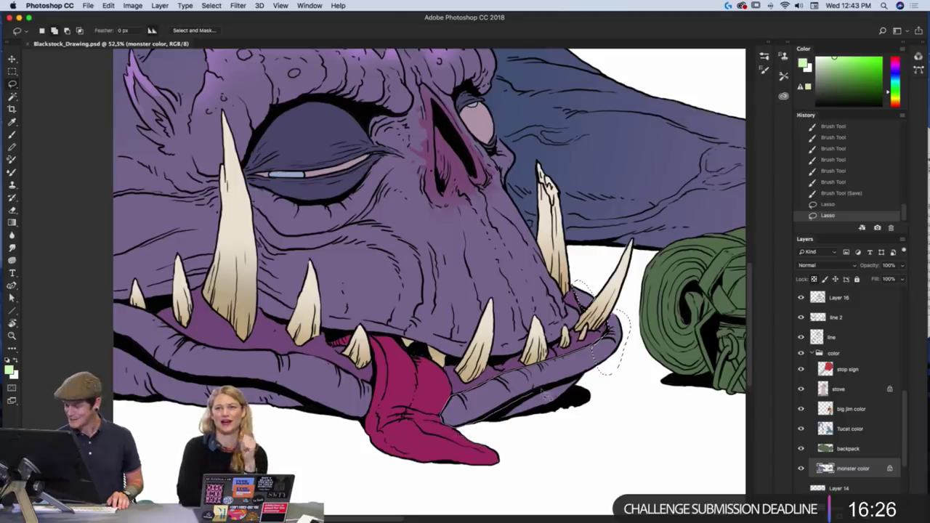
pyautogui.moveTo(600, 375); pyautogui.dragTo(597, 378)
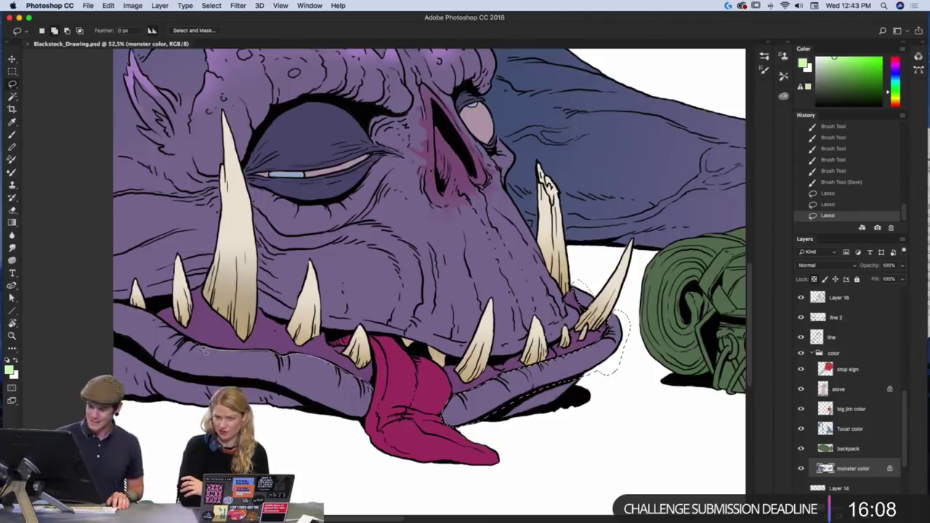
# - Add the lower lip on the other side of the tongue to the selection and trim the excess below the lip near the backpack
pyautogui.moveTo(114, 310)
pyautogui.mouseDown()
pyautogui.moveTo(210, 372)
pyautogui.moveTo(241, 365)
pyautogui.moveTo(315, 393)
pyautogui.moveTo(345, 393)
pyautogui.moveTo(351, 406)
pyautogui.moveTo(381, 388)
pyautogui.mouseUp()
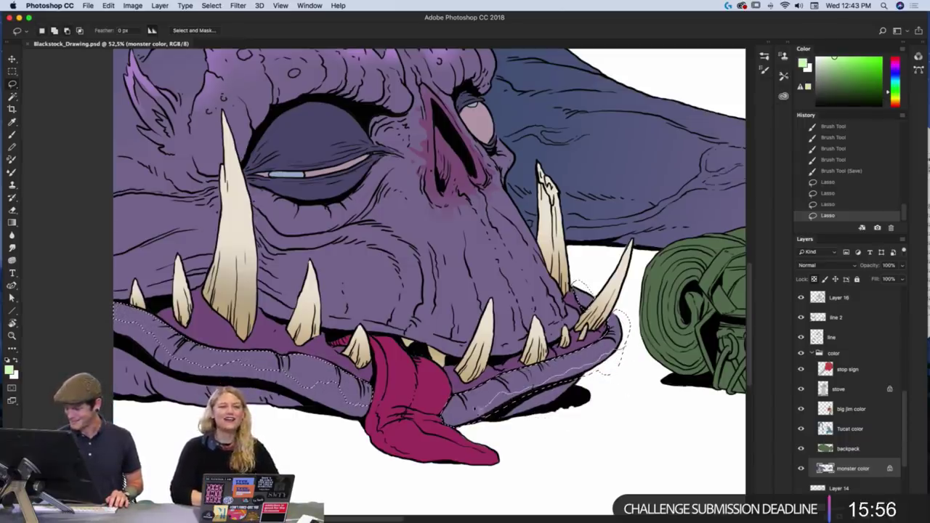
pyautogui.moveTo(441, 418); pyautogui.dragTo(633, 402)
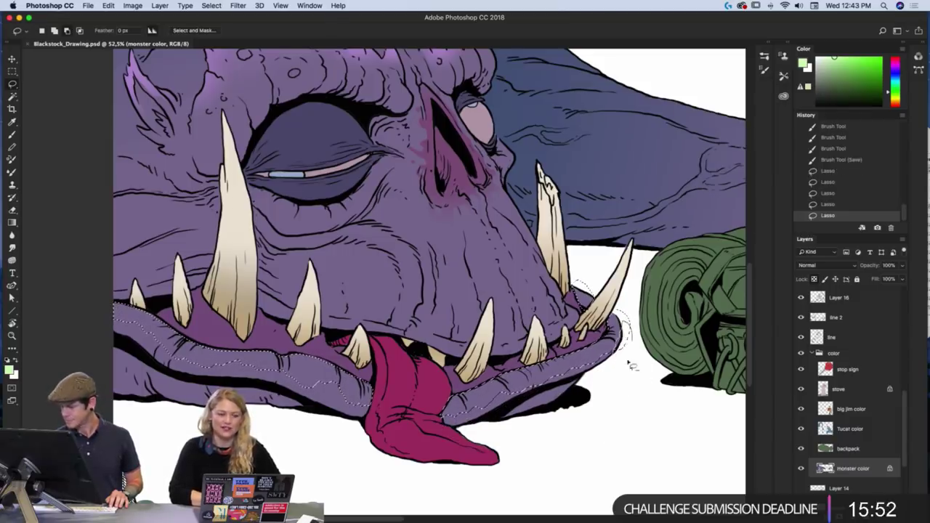
pyautogui.moveTo(628, 361); pyautogui.dragTo(598, 382)
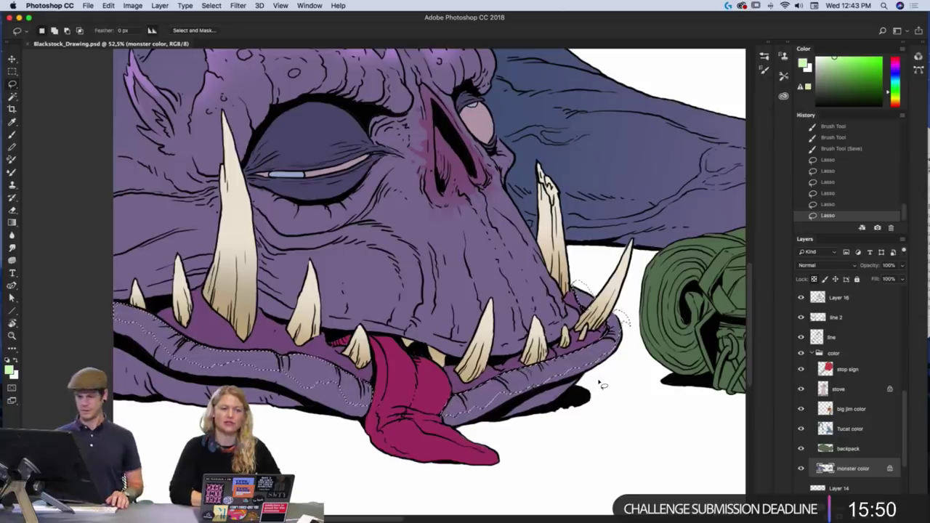
# - Sample the lip's purple and adjust the foreground color to a lighter, more magenta purple
pyautogui.press('i')
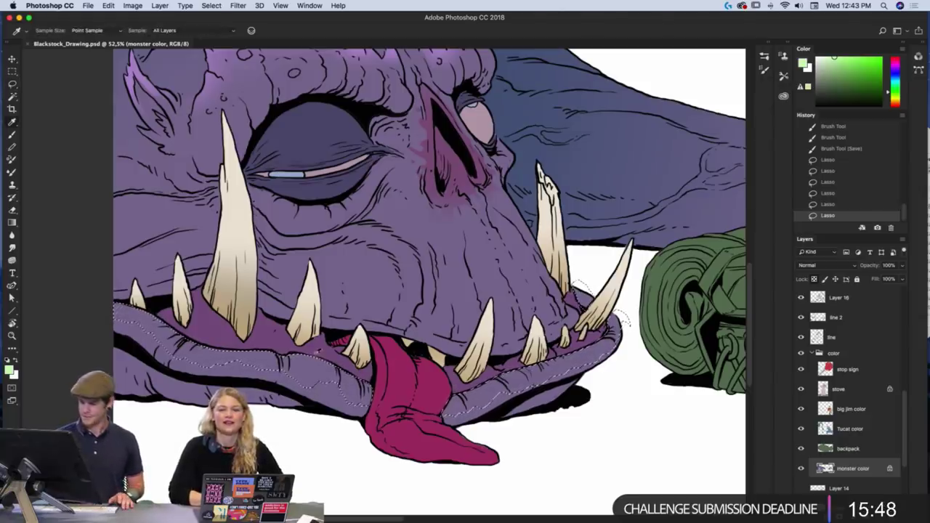
pyautogui.click(319, 367)
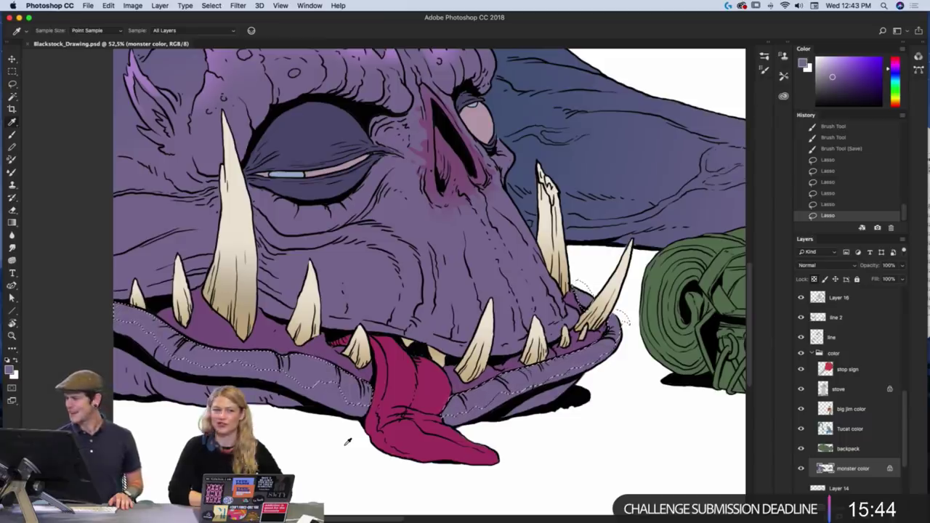
pyautogui.click(836, 70)
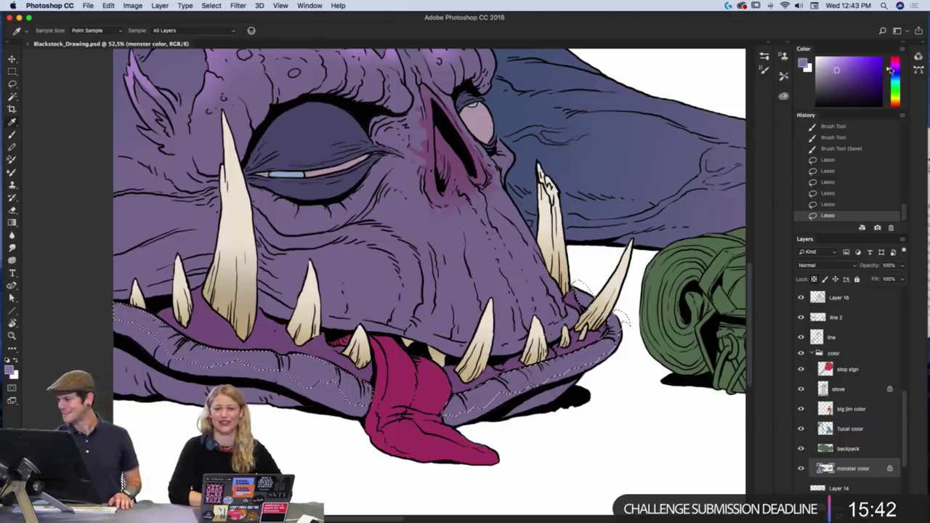
pyautogui.click(892, 66)
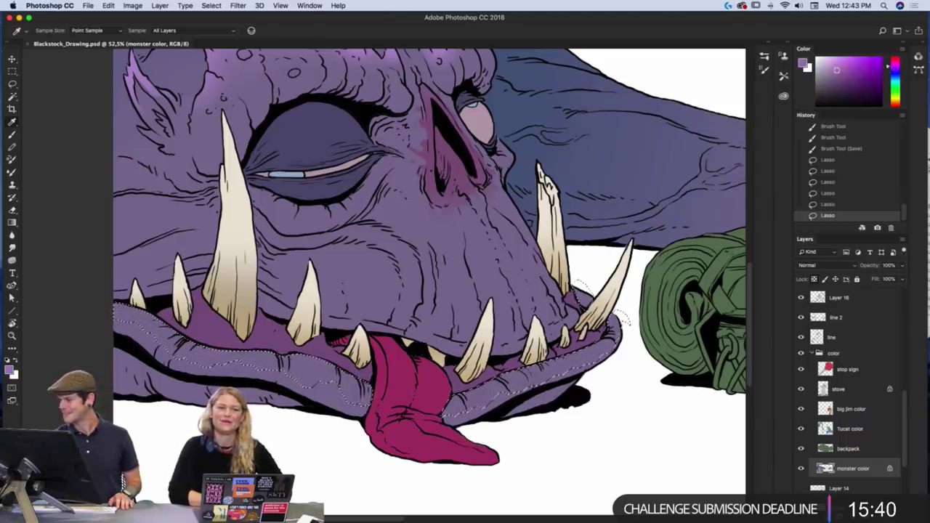
pyautogui.click(840, 67)
# - Apply radial gradients of the lighter purple along the upper edge of the selected lower lip, and deselect
pyautogui.press('g')
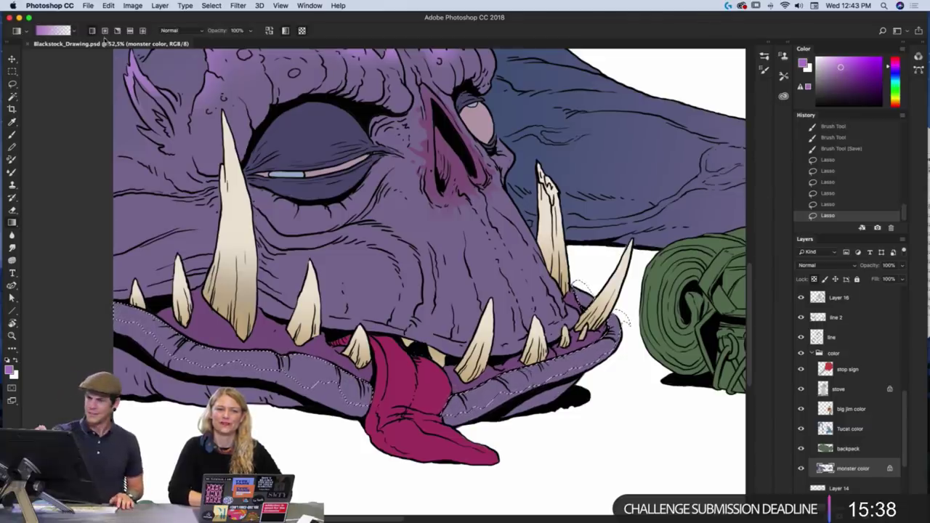
pyautogui.moveTo(116, 305); pyautogui.dragTo(145, 338)
pyautogui.moveTo(266, 322); pyautogui.dragTo(291, 392)
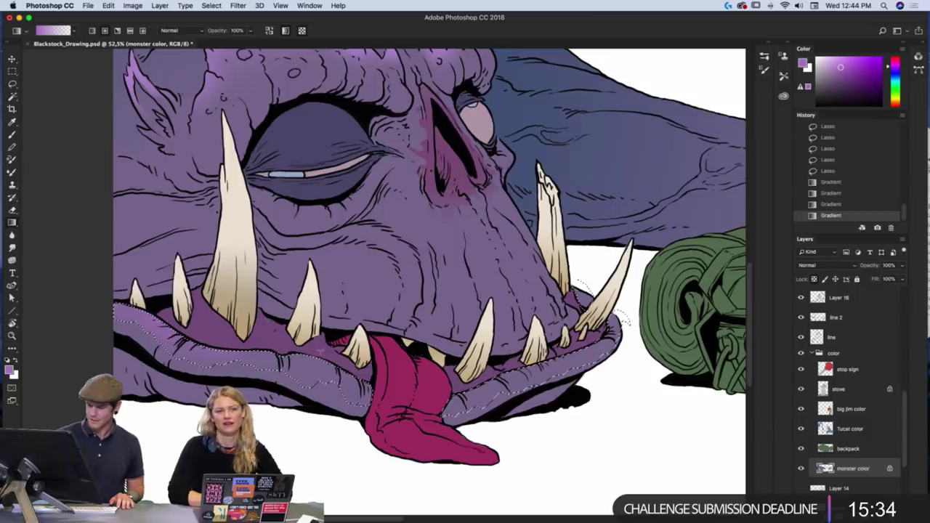
pyautogui.moveTo(305, 356); pyautogui.dragTo(320, 419)
pyautogui.moveTo(320, 348)
pyautogui.mouseDown()
pyautogui.moveTo(320, 418)
pyautogui.moveTo(310, 427)
pyautogui.mouseUp()
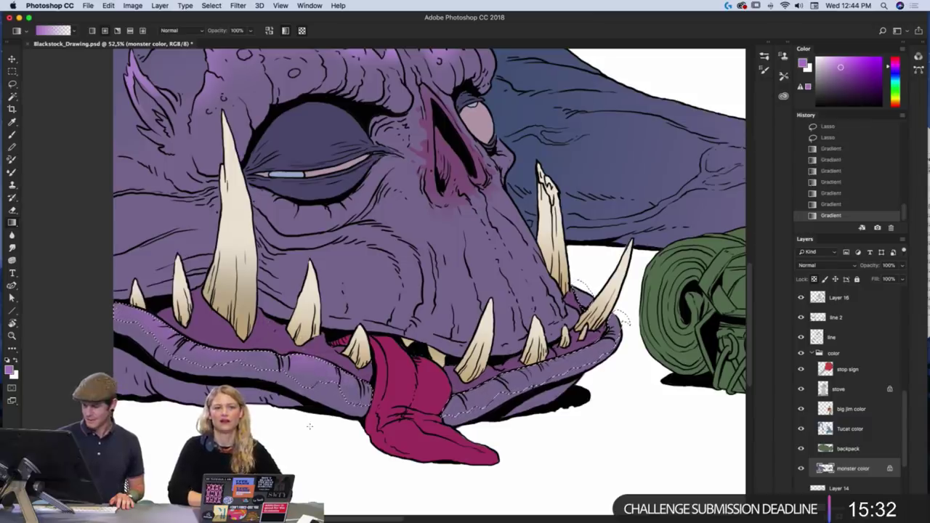
pyautogui.moveTo(320, 352); pyautogui.dragTo(324, 421)
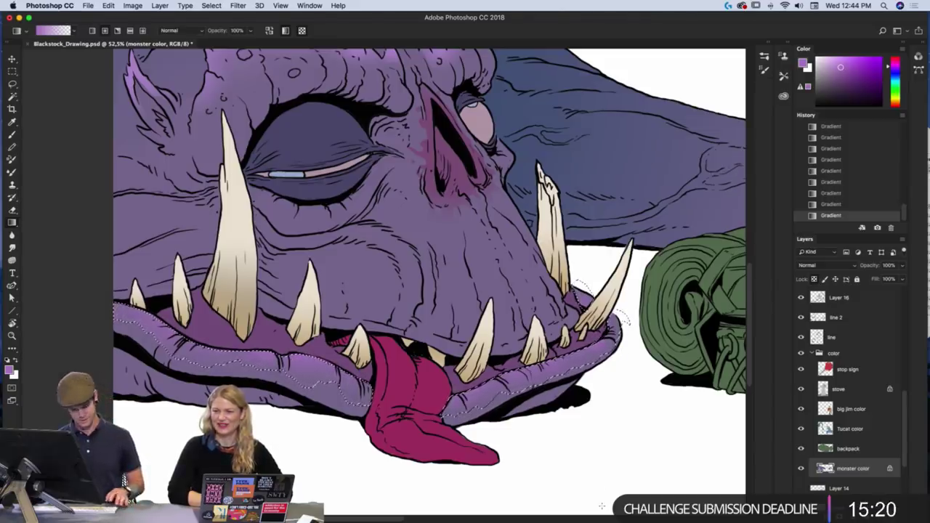
pyautogui.press('super+d')
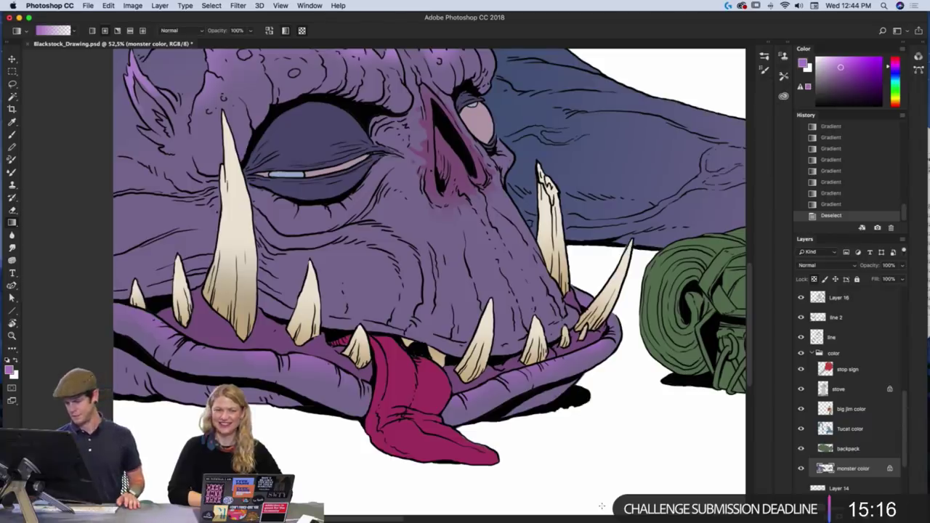
# - Create a new layer above the monster color layer and name it "shadow"
pyautogui.press('super+0')
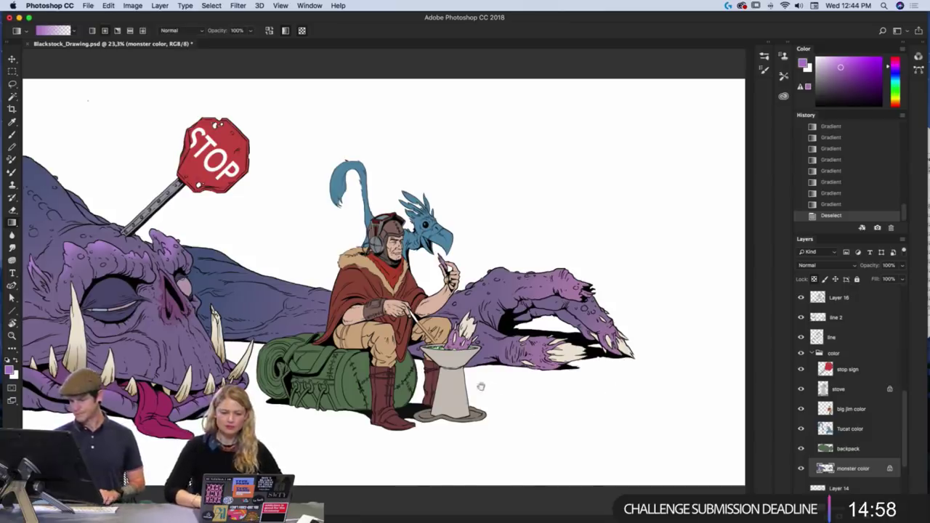
pyautogui.press('z')
pyautogui.moveTo(509, 405); pyautogui.dragTo(592, 405)
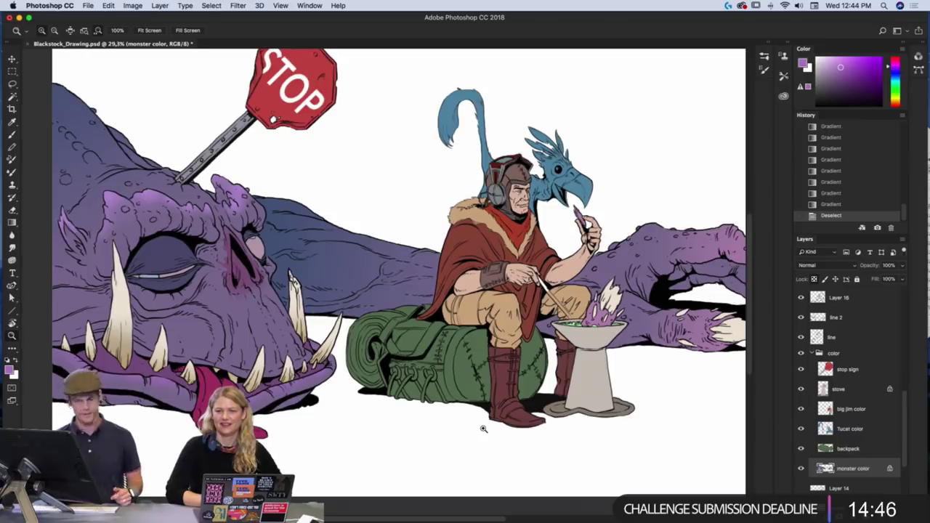
pyautogui.moveTo(411, 408); pyautogui.dragTo(502, 417)
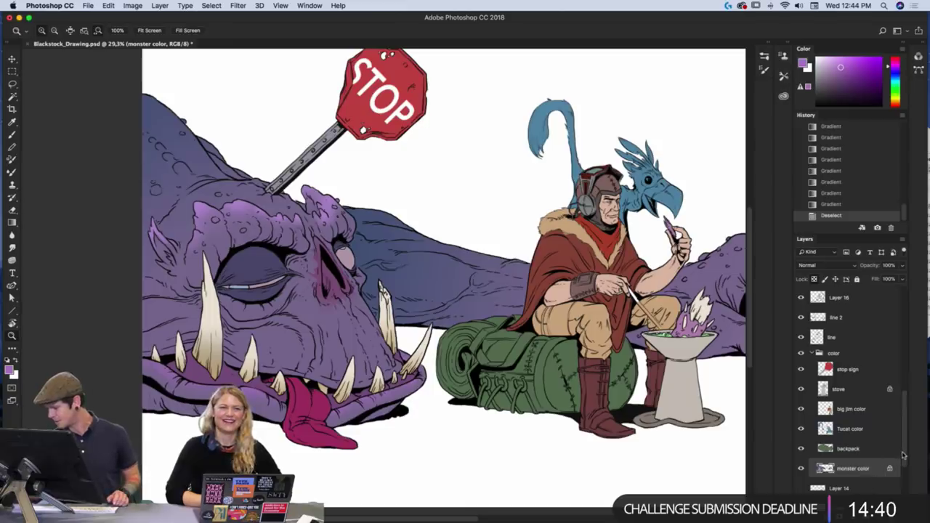
pyautogui.press('alt+shift+super+n')
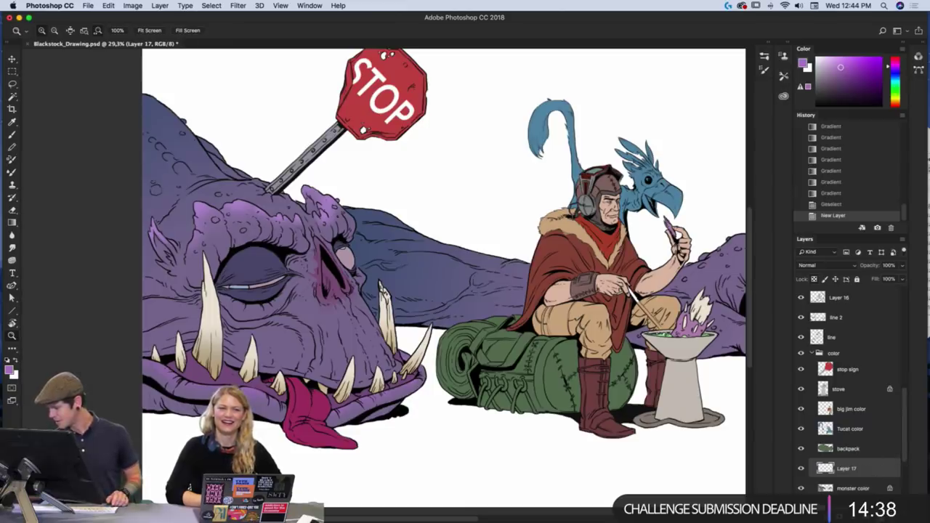
pyautogui.doubleClick(844, 470)
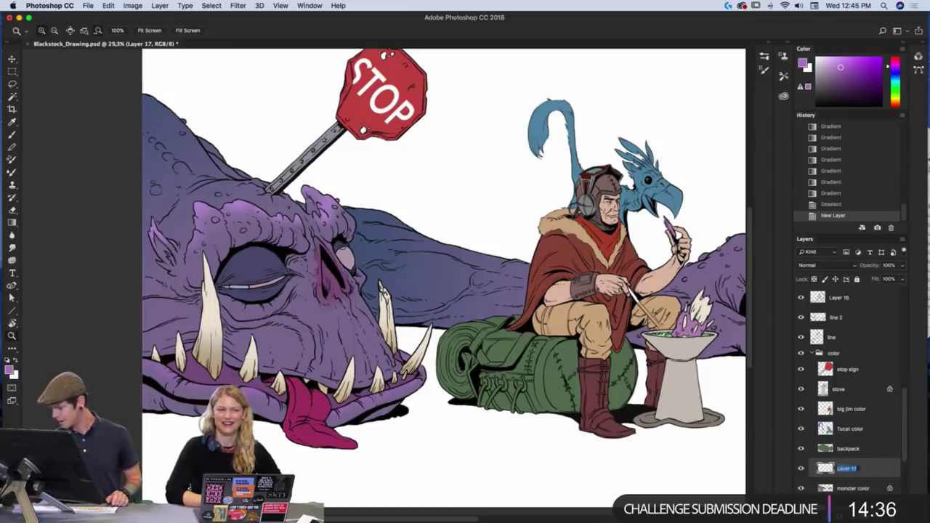
pyautogui.write('shadow')
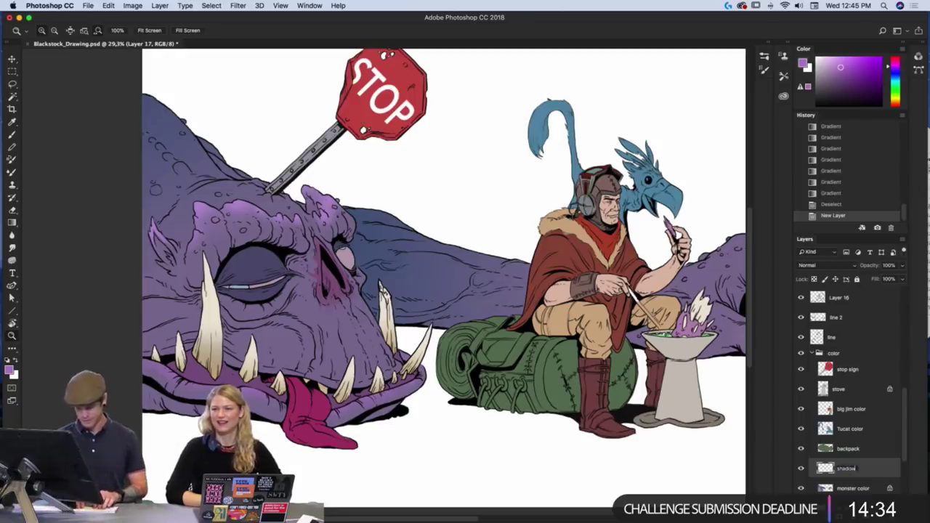
pyautogui.press('Return')
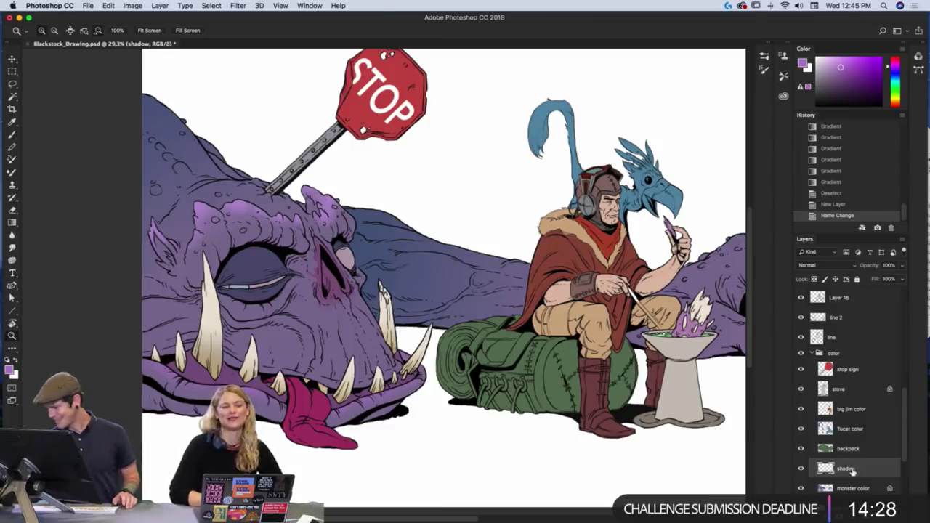
# - Move the shadow layer above the collapsed color group and set its opacity to 40%
pyautogui.moveTo(853, 471); pyautogui.dragTo(842, 348)
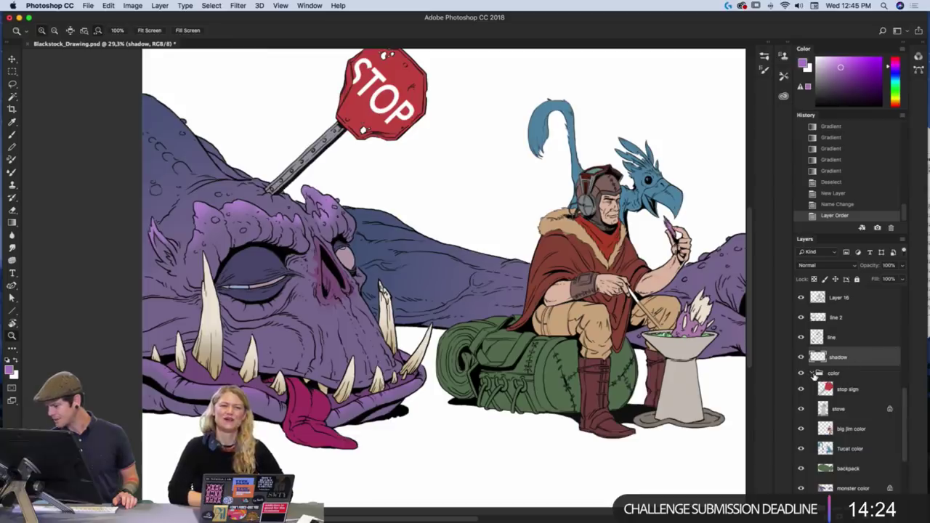
pyautogui.click(812, 372)
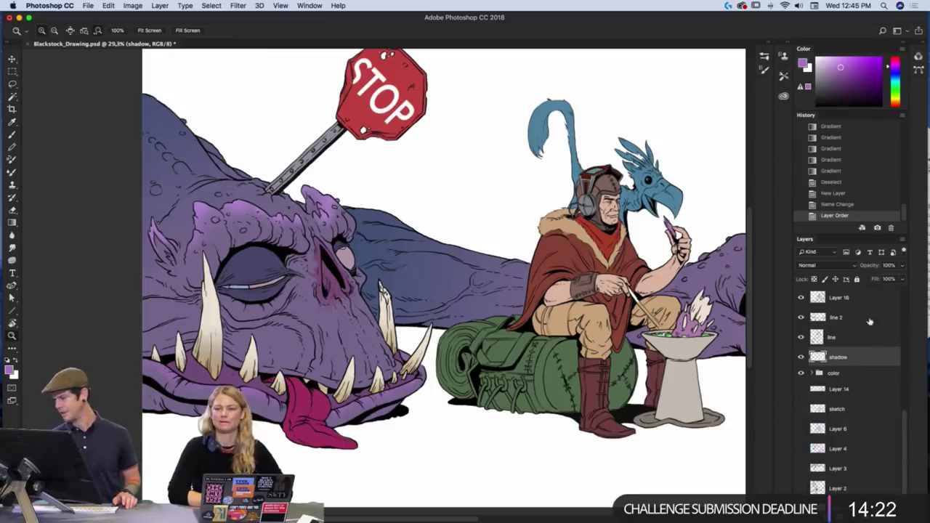
pyautogui.moveTo(902, 269); pyautogui.dragTo(874, 279)
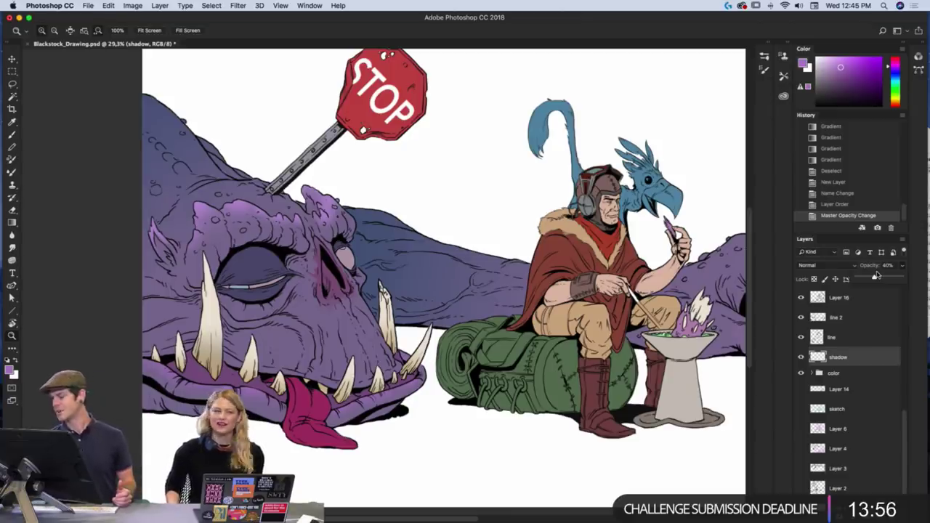
# - Set the foreground color to black and brush the first shadows onto the monster's rear fingers on the shadow layer
pyautogui.click(814, 106)
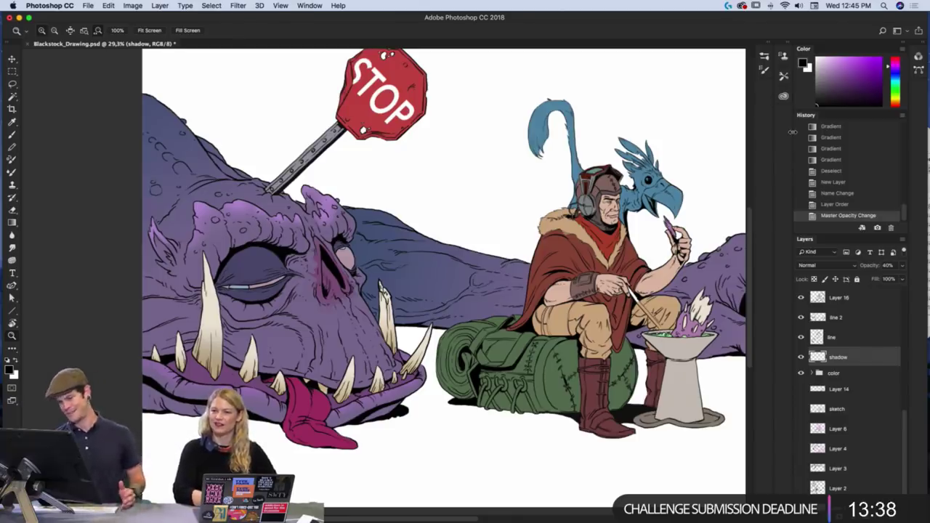
pyautogui.moveTo(572, 397); pyautogui.dragTo(406, 405)
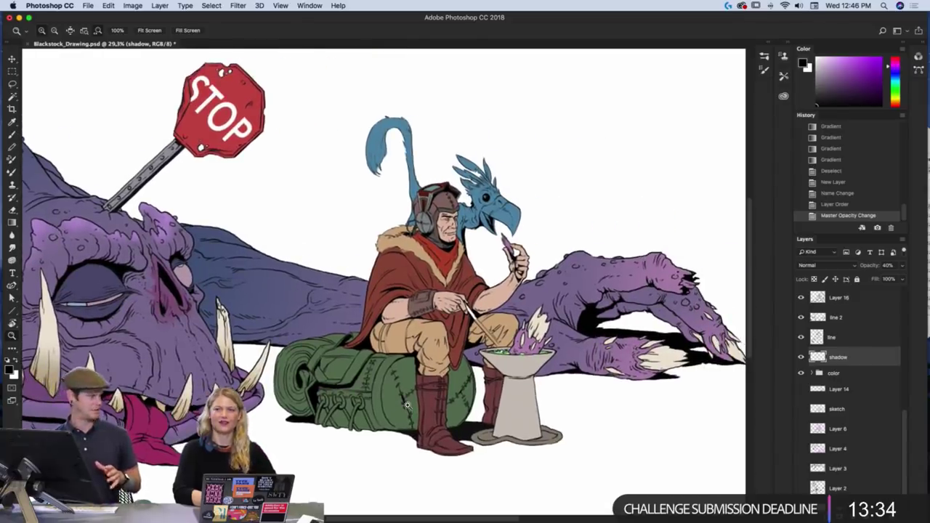
pyautogui.moveTo(585, 442); pyautogui.dragTo(477, 448)
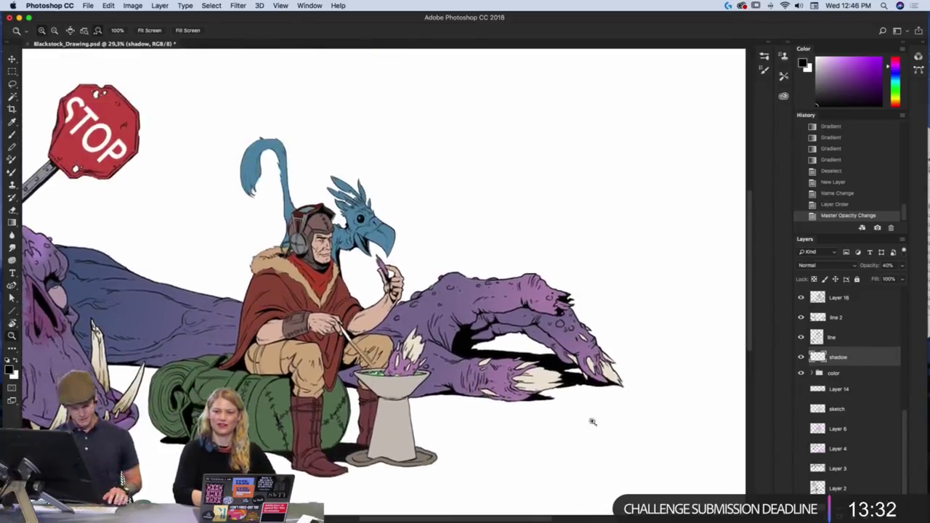
pyautogui.moveTo(587, 320); pyautogui.dragTo(612, 316)
pyautogui.moveTo(637, 410); pyautogui.dragTo(650, 355)
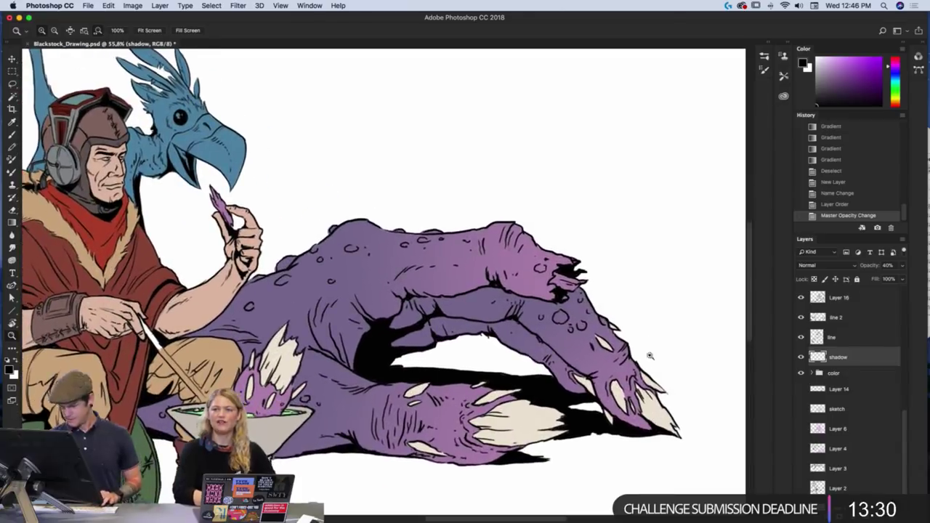
pyautogui.press('b')
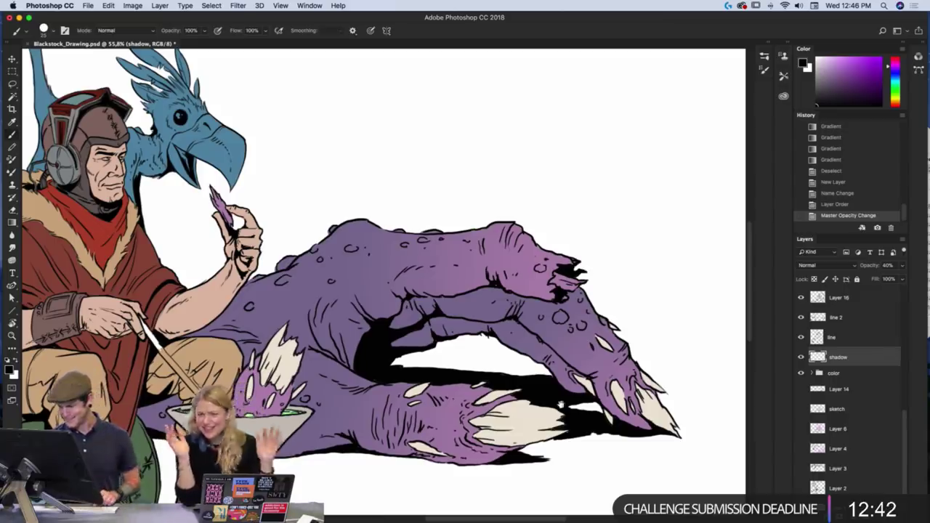
pyautogui.scroll(-2, 612, 429)
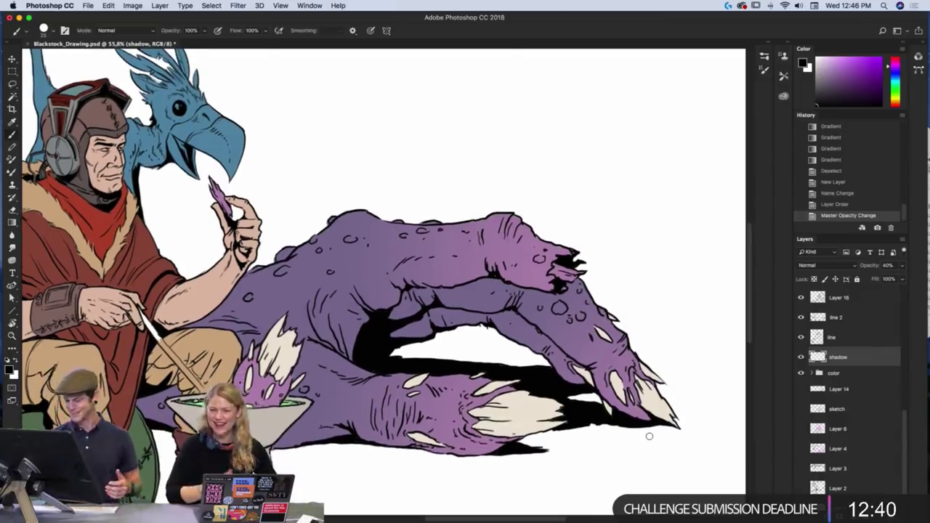
pyautogui.hscroll(3, 620, 433)
pyautogui.scroll(1, 620, 433)
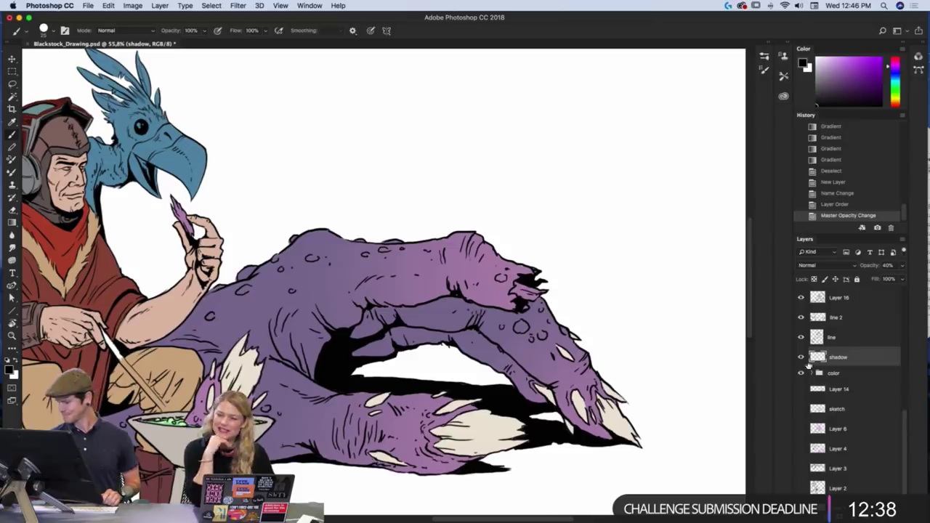
pyautogui.moveTo(392, 348)
pyautogui.mouseDown()
pyautogui.moveTo(354, 351)
pyautogui.moveTo(390, 349)
pyautogui.moveTo(383, 353)
pyautogui.moveTo(417, 333)
pyautogui.moveTo(368, 344)
pyautogui.moveTo(365, 325)
pyautogui.moveTo(354, 332)
pyautogui.moveTo(368, 321)
pyautogui.moveTo(347, 340)
pyautogui.moveTo(375, 309)
pyautogui.moveTo(395, 314)
pyautogui.moveTo(388, 311)
pyautogui.moveTo(416, 343)
pyautogui.mouseUp()
pyautogui.moveTo(533, 401)
pyautogui.mouseDown()
pyautogui.moveTo(526, 390)
pyautogui.moveTo(548, 395)
pyautogui.moveTo(514, 369)
pyautogui.moveTo(520, 386)
pyautogui.mouseUp()
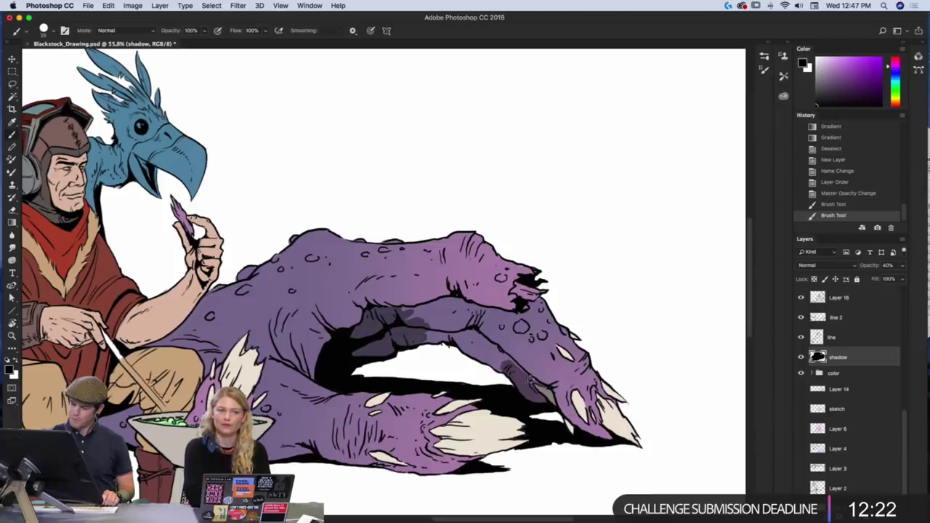
# - Shade the underside of the bent rear finger, erase the overspill, and extend the shadow across the finger segment above it
pyautogui.moveTo(500, 351)
pyautogui.mouseDown()
pyautogui.moveTo(482, 371)
pyautogui.moveTo(487, 359)
pyautogui.moveTo(471, 344)
pyautogui.moveTo(493, 350)
pyautogui.moveTo(480, 338)
pyautogui.moveTo(486, 346)
pyautogui.moveTo(478, 315)
pyautogui.moveTo(452, 346)
pyautogui.moveTo(423, 332)
pyautogui.moveTo(463, 338)
pyautogui.mouseUp()
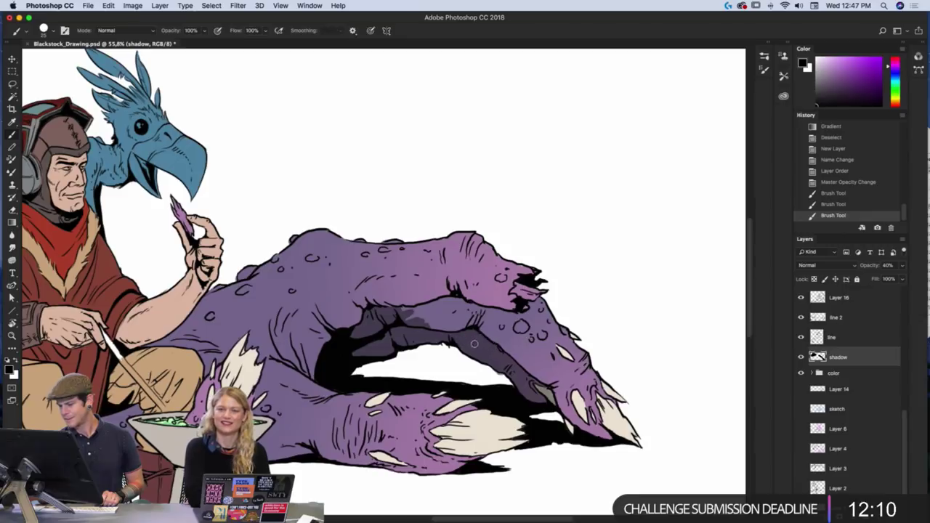
pyautogui.moveTo(439, 341); pyautogui.dragTo(437, 347)
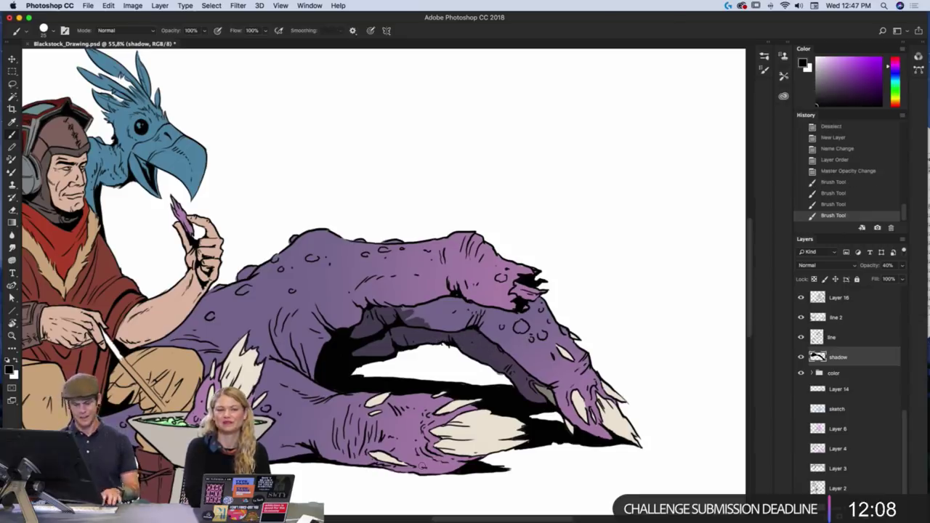
pyautogui.press('e')
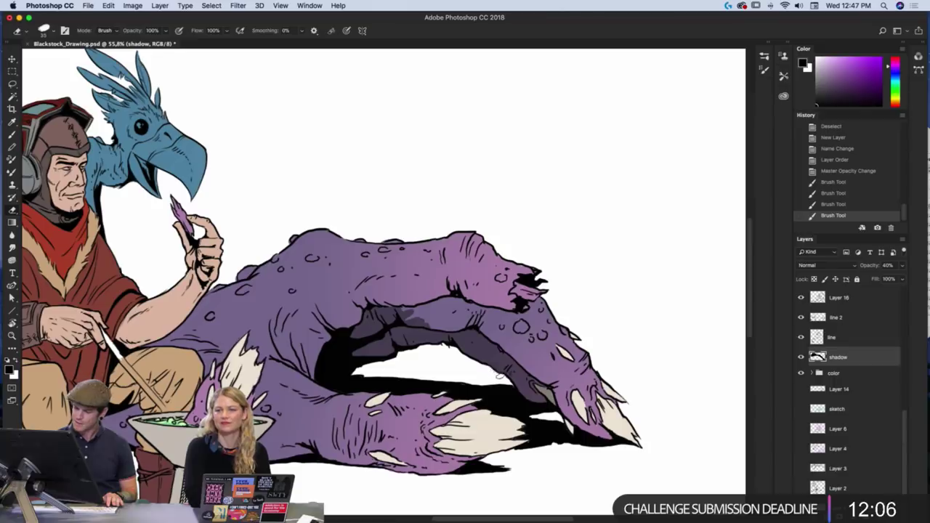
pyautogui.moveTo(501, 376); pyautogui.dragTo(505, 383)
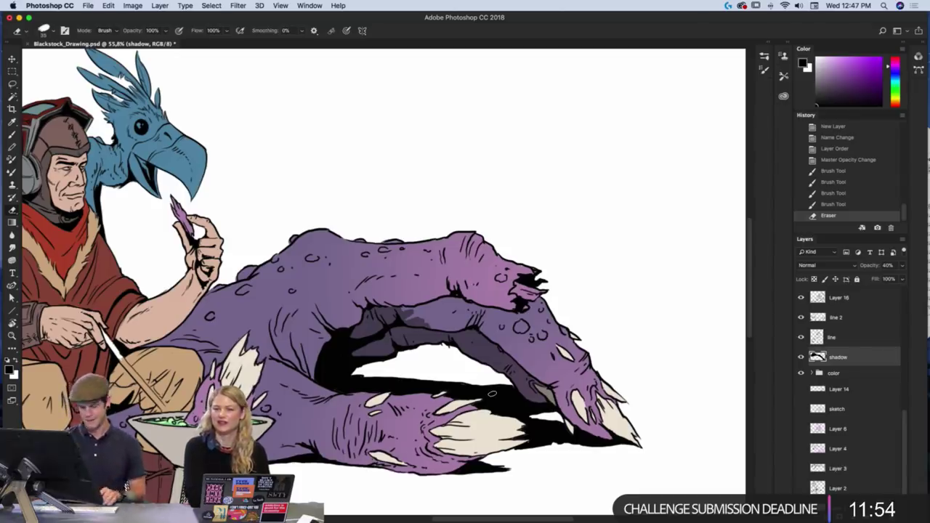
pyautogui.press('b')
pyautogui.moveTo(453, 320); pyautogui.dragTo(401, 308)
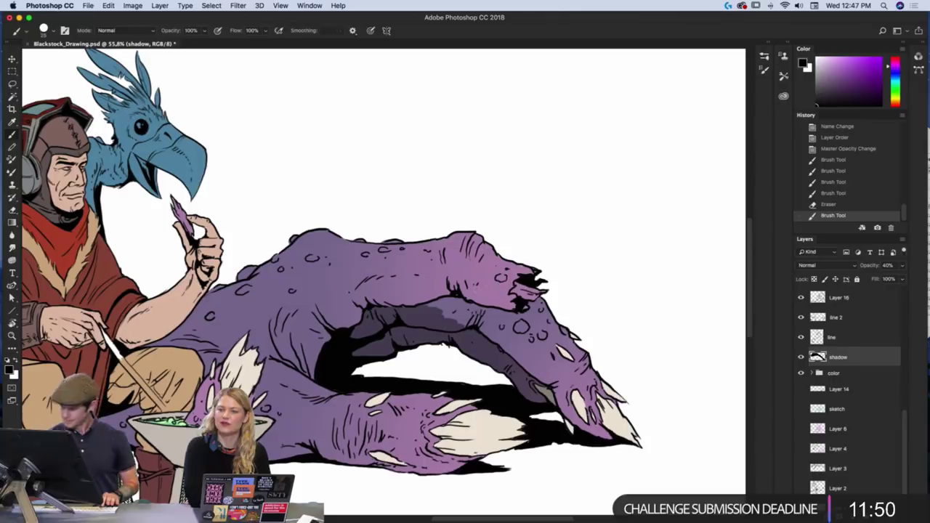
# - Brush a shadow down the inner side of the monster's bent front finger to its claws
pyautogui.moveTo(611, 436); pyautogui.dragTo(598, 426)
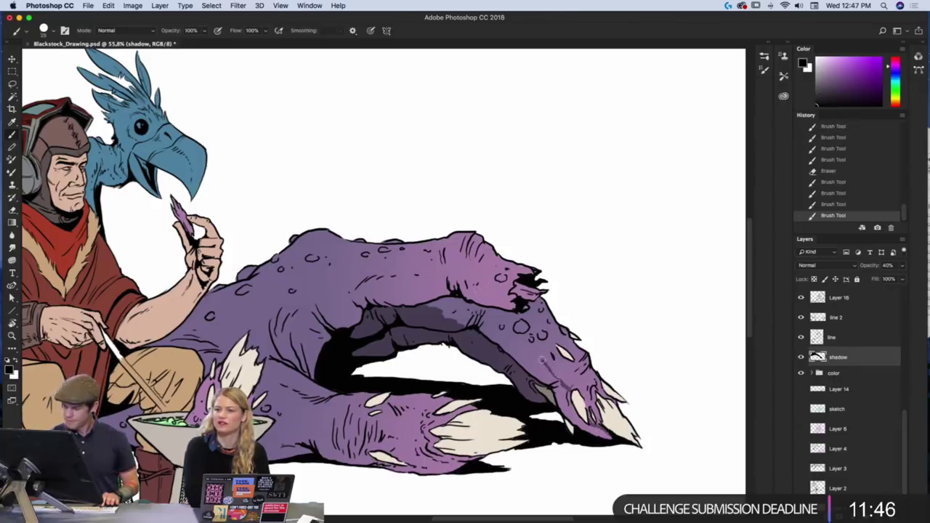
pyautogui.moveTo(503, 320)
pyautogui.mouseDown()
pyautogui.moveTo(421, 303)
pyautogui.moveTo(458, 296)
pyautogui.moveTo(434, 312)
pyautogui.moveTo(451, 302)
pyautogui.moveTo(438, 324)
pyautogui.moveTo(462, 313)
pyautogui.moveTo(469, 327)
pyautogui.moveTo(470, 307)
pyautogui.moveTo(477, 319)
pyautogui.moveTo(486, 318)
pyautogui.moveTo(473, 309)
pyautogui.moveTo(497, 316)
pyautogui.moveTo(489, 282)
pyautogui.moveTo(481, 325)
pyautogui.moveTo(511, 355)
pyautogui.moveTo(483, 321)
pyautogui.moveTo(506, 331)
pyautogui.moveTo(494, 318)
pyautogui.moveTo(531, 350)
pyautogui.moveTo(507, 341)
pyautogui.moveTo(528, 366)
pyautogui.moveTo(512, 339)
pyautogui.moveTo(538, 362)
pyautogui.mouseUp()
pyautogui.moveTo(560, 393); pyautogui.dragTo(545, 369)
pyautogui.moveTo(571, 406); pyautogui.dragTo(580, 425)
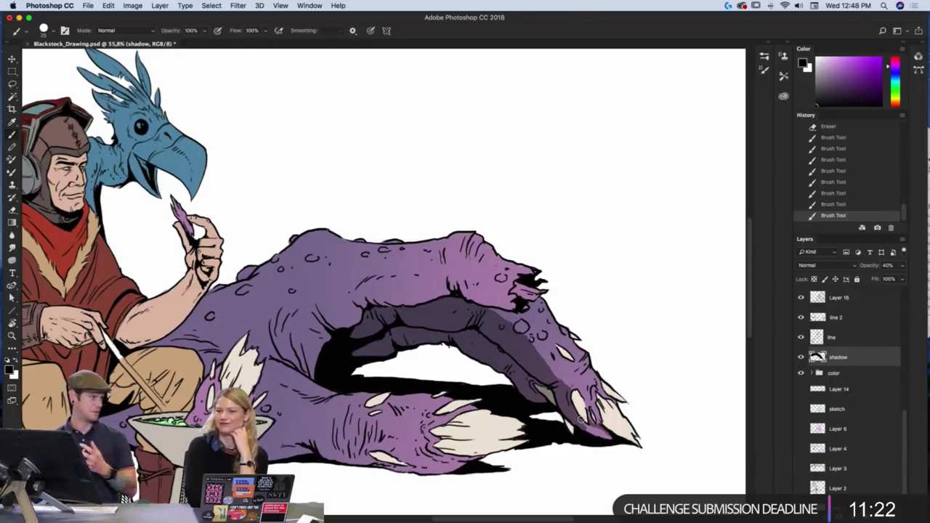
pyautogui.moveTo(582, 423)
pyautogui.mouseDown()
pyautogui.moveTo(608, 438)
pyautogui.moveTo(589, 417)
pyautogui.mouseUp()
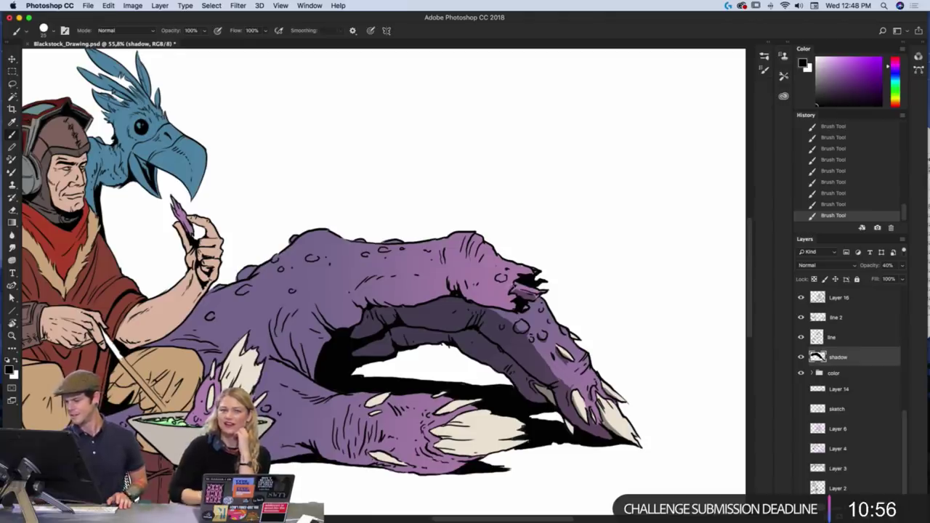
# - Shade the underside of the monster's broken upper finger and the inner palm edge, erasing overspill near the lower finger
pyautogui.moveTo(512, 288)
pyautogui.mouseDown()
pyautogui.moveTo(445, 277)
pyautogui.moveTo(318, 300)
pyautogui.mouseUp()
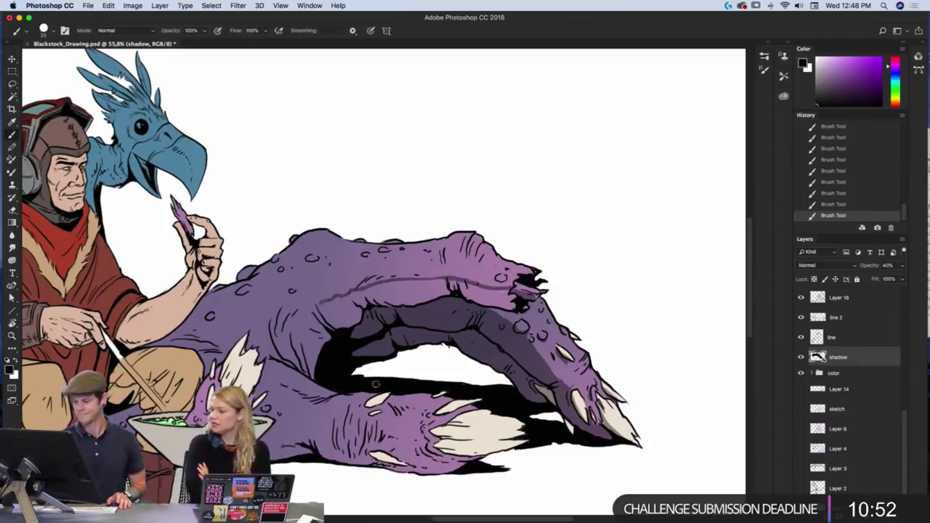
pyautogui.moveTo(514, 305)
pyautogui.mouseDown()
pyautogui.moveTo(489, 300)
pyautogui.moveTo(512, 294)
pyautogui.moveTo(473, 301)
pyautogui.moveTo(427, 289)
pyautogui.moveTo(450, 286)
pyautogui.moveTo(414, 284)
pyautogui.moveTo(428, 303)
pyautogui.moveTo(400, 302)
pyautogui.moveTo(376, 295)
pyautogui.moveTo(377, 281)
pyautogui.moveTo(359, 318)
pyautogui.moveTo(343, 298)
pyautogui.moveTo(322, 306)
pyautogui.moveTo(333, 324)
pyautogui.moveTo(350, 320)
pyautogui.moveTo(314, 313)
pyautogui.mouseUp()
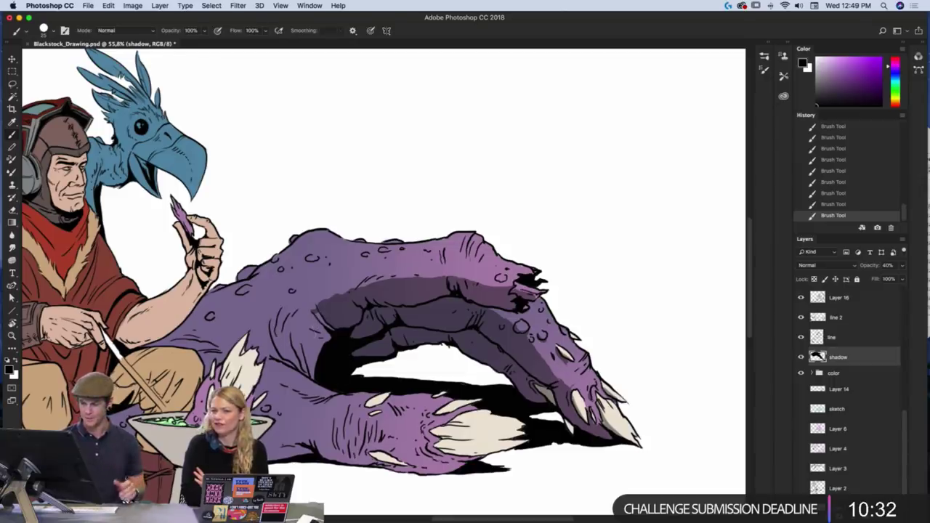
pyautogui.moveTo(314, 311)
pyautogui.mouseDown()
pyautogui.moveTo(295, 347)
pyautogui.moveTo(321, 313)
pyautogui.moveTo(298, 342)
pyautogui.moveTo(314, 373)
pyautogui.moveTo(326, 318)
pyautogui.moveTo(308, 333)
pyautogui.mouseUp()
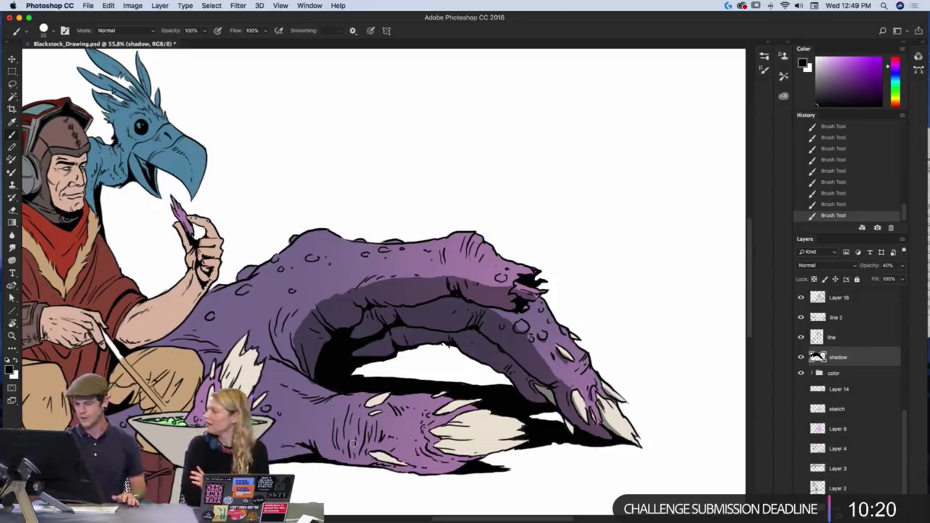
pyautogui.press('e')
pyautogui.moveTo(303, 379); pyautogui.dragTo(312, 384)
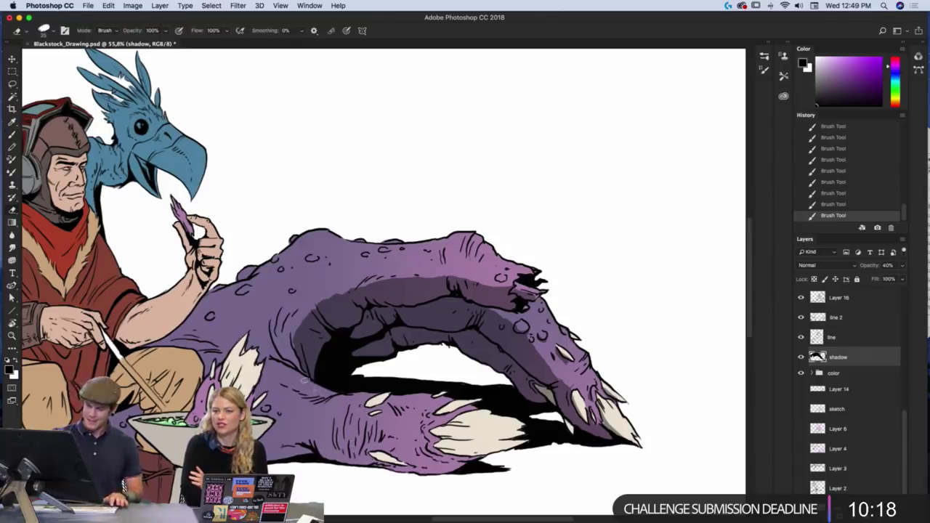
pyautogui.press('b')
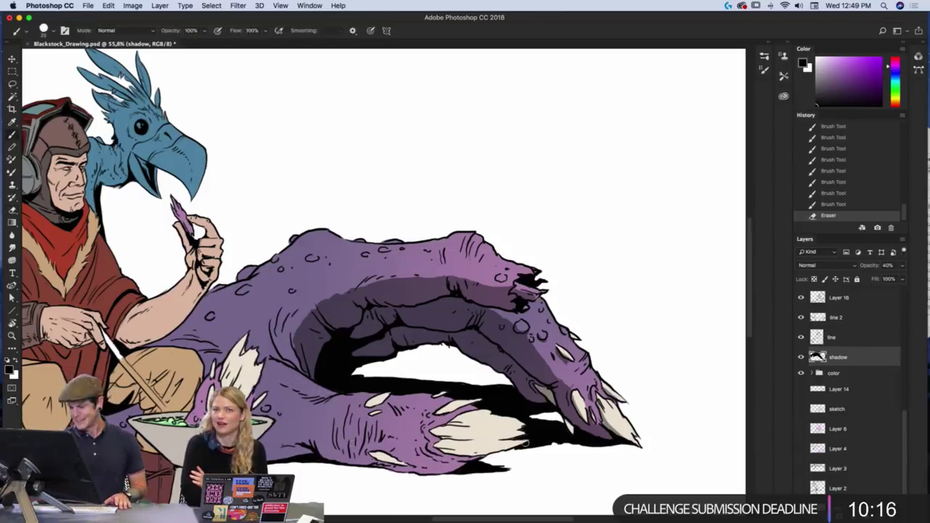
# - Shade the lower edge of the finger lying on the ground and its large claw, erasing the overspill below
pyautogui.moveTo(531, 439)
pyautogui.mouseDown()
pyautogui.moveTo(431, 451)
pyautogui.moveTo(492, 454)
pyautogui.moveTo(442, 452)
pyautogui.moveTo(477, 458)
pyautogui.moveTo(440, 457)
pyautogui.moveTo(461, 468)
pyautogui.mouseUp()
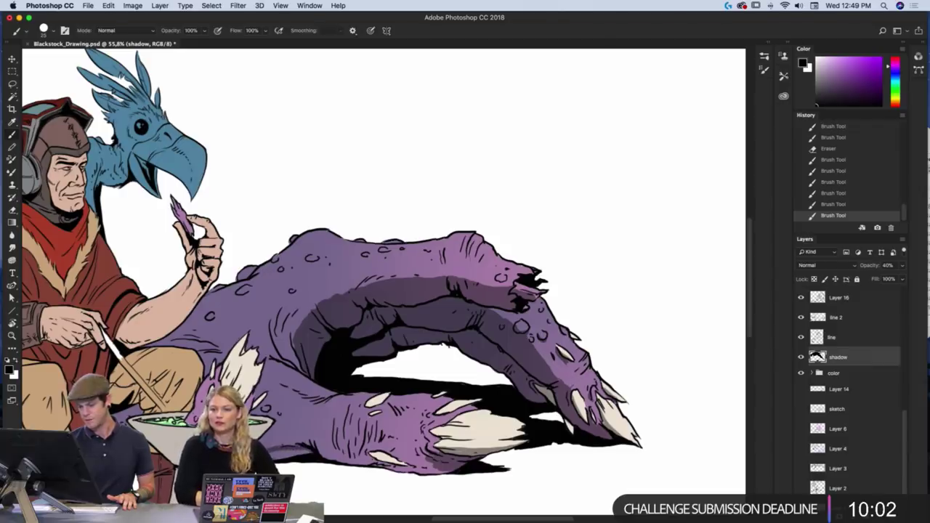
pyautogui.moveTo(308, 451); pyautogui.dragTo(273, 452)
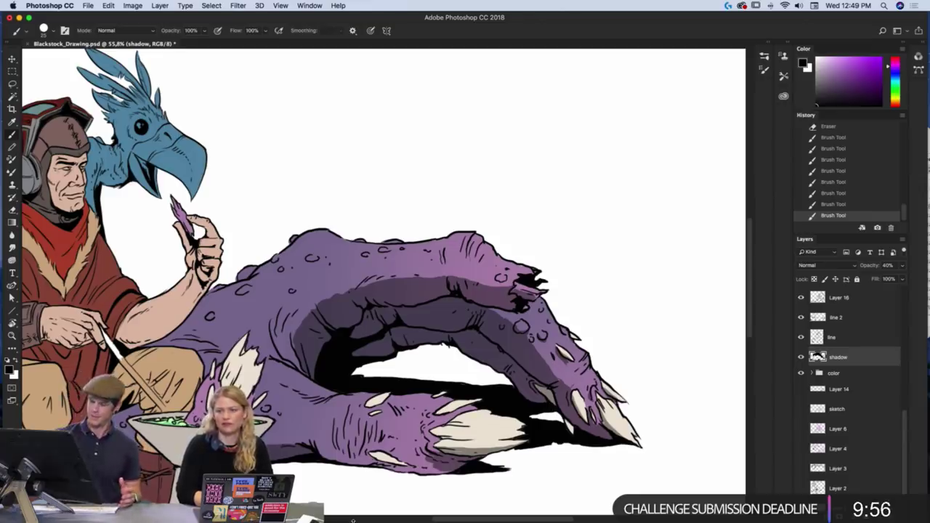
pyautogui.moveTo(432, 458); pyautogui.dragTo(313, 443)
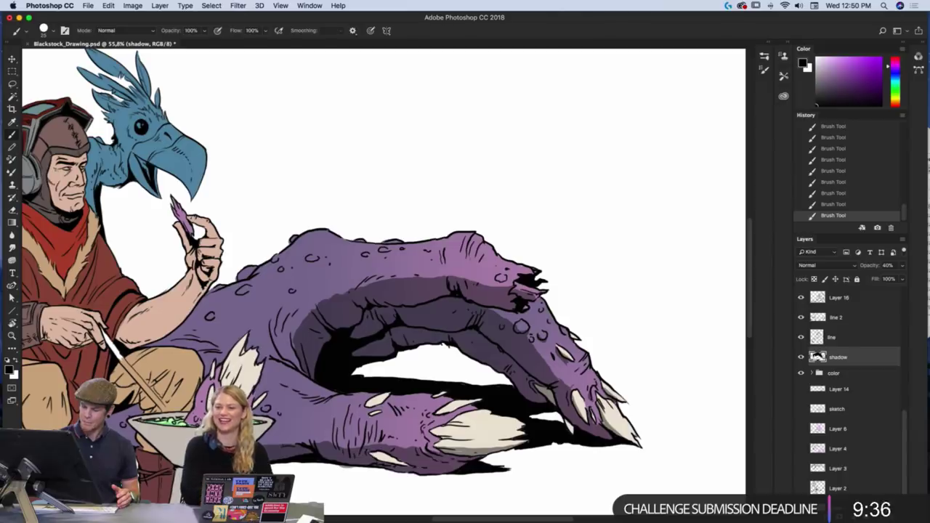
pyautogui.press('e')
pyautogui.moveTo(339, 469); pyautogui.dragTo(352, 468)
pyautogui.press('b')
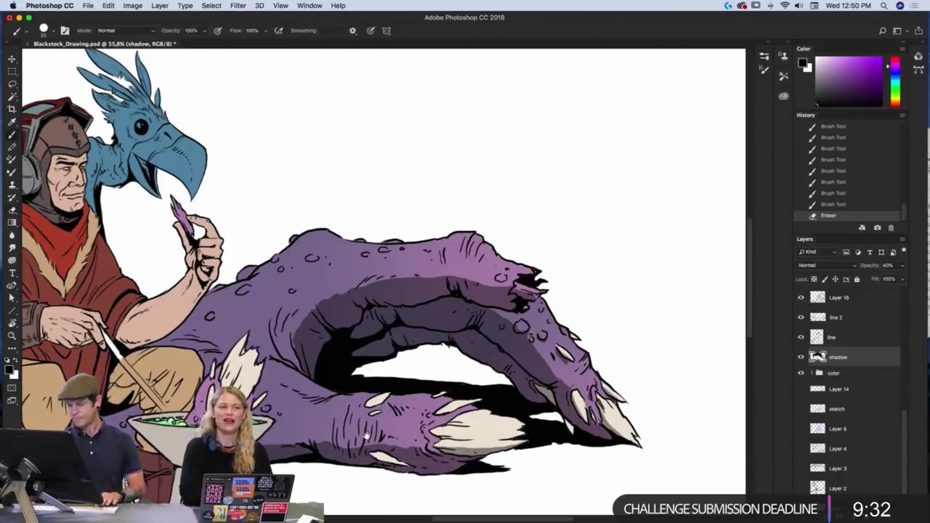
# - Brush shadows into the skin creases on the back of the monster's hand beside the palm
pyautogui.hscroll(-5, 367, 436)
pyautogui.scroll(-2, 367, 435)
pyautogui.moveTo(392, 345)
pyautogui.mouseDown()
pyautogui.moveTo(377, 328)
pyautogui.moveTo(380, 289)
pyautogui.mouseUp()
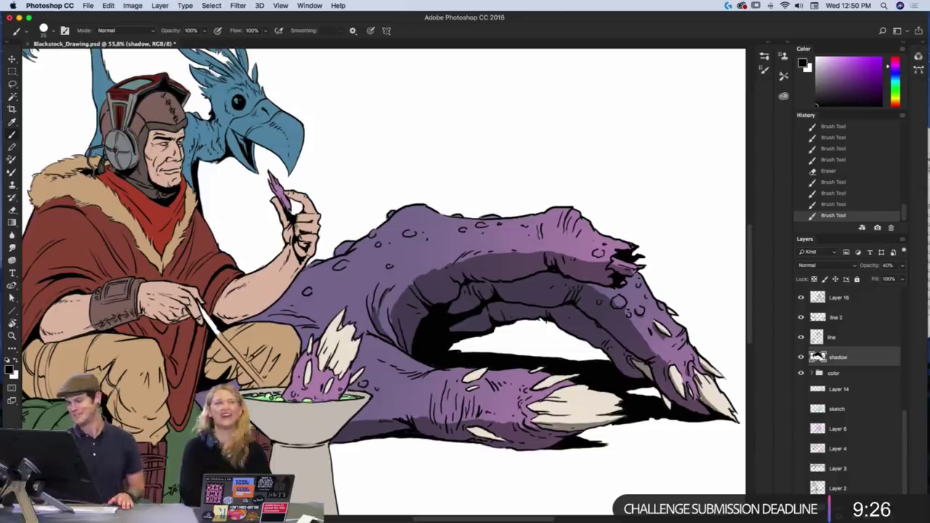
pyautogui.moveTo(393, 328)
pyautogui.mouseDown()
pyautogui.moveTo(391, 296)
pyautogui.moveTo(372, 295)
pyautogui.mouseUp()
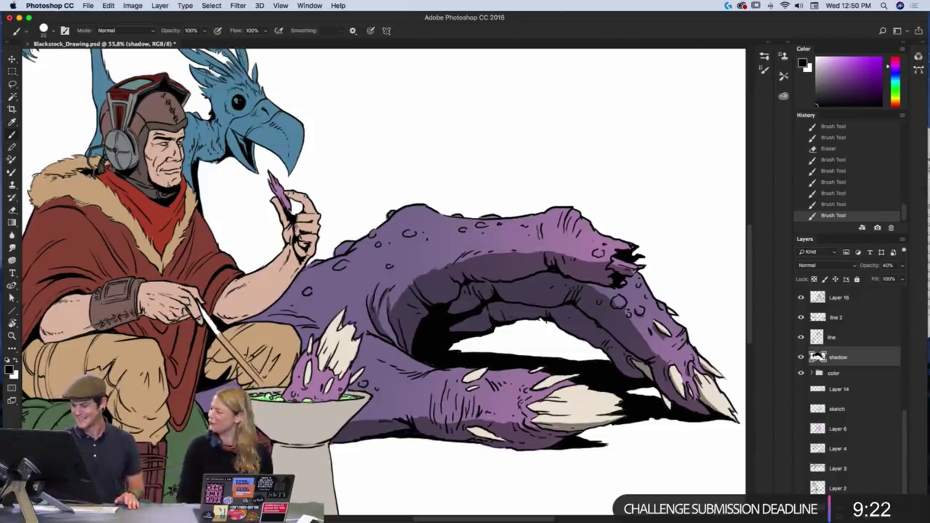
# - Shade the patch of monster skin between the seated man's leg and the bowl, and the bumps along the hand
pyautogui.press('v')
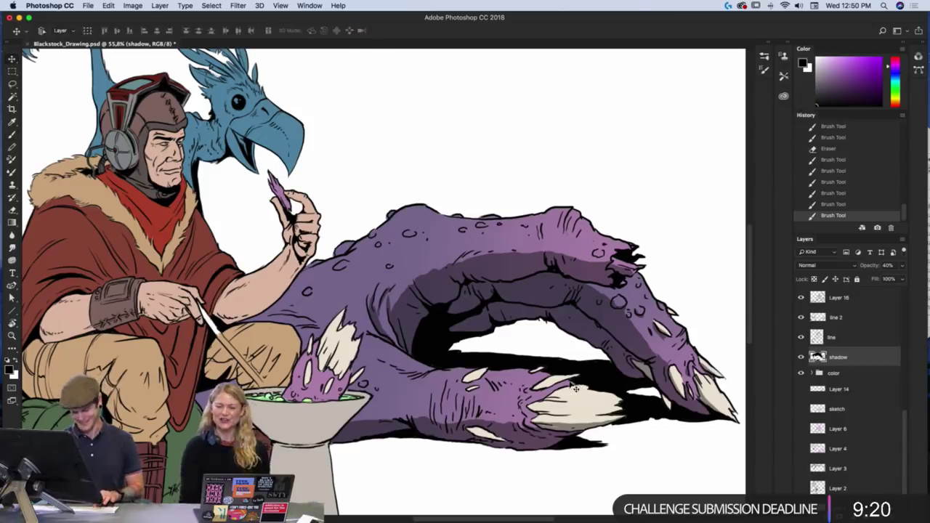
pyautogui.moveTo(575, 388); pyautogui.dragTo(629, 380)
pyautogui.press('b')
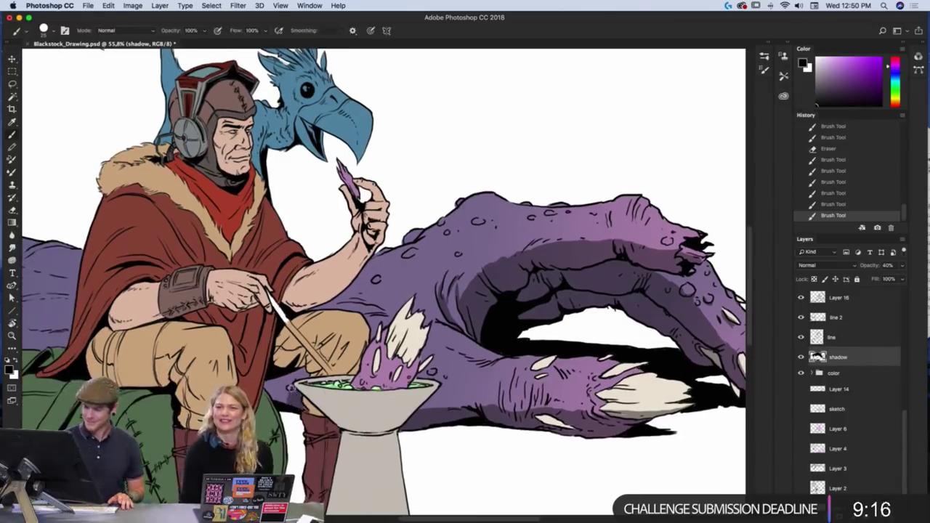
pyautogui.moveTo(269, 388); pyautogui.dragTo(290, 405)
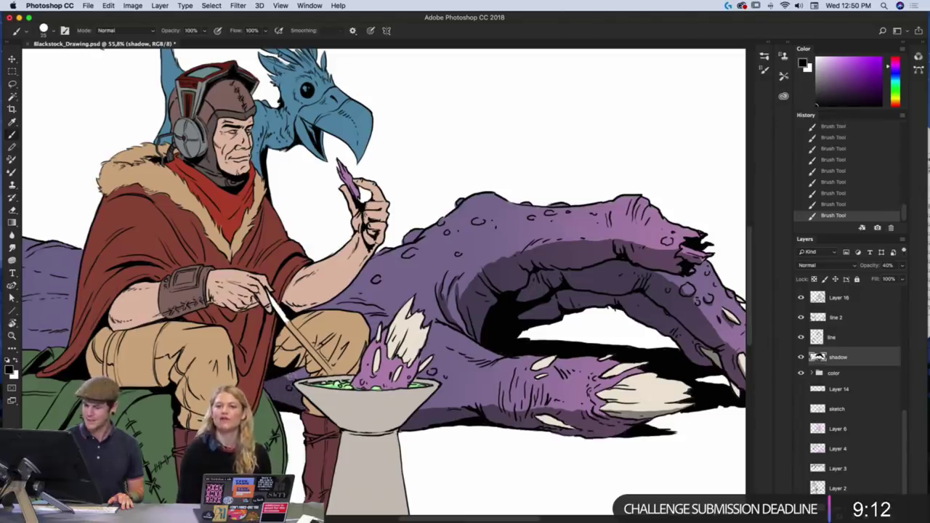
pyautogui.moveTo(546, 380); pyautogui.dragTo(439, 374)
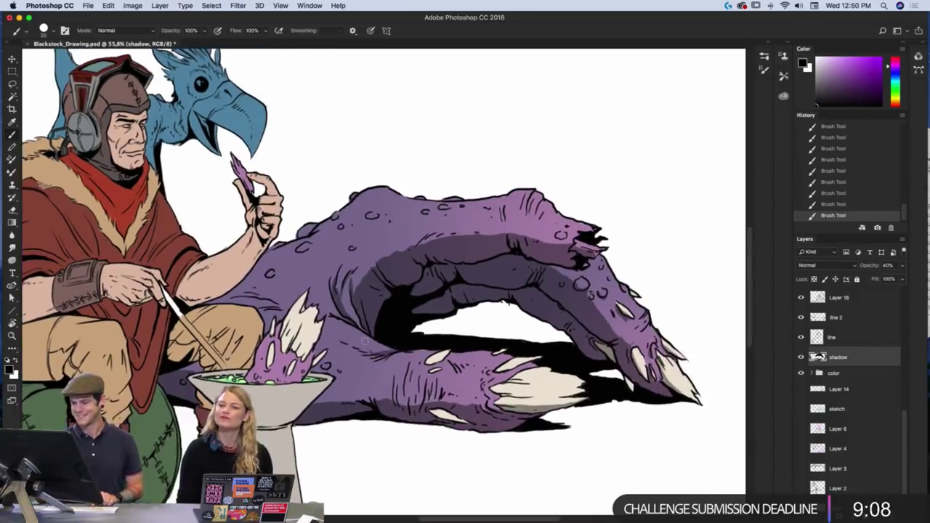
pyautogui.moveTo(603, 408); pyautogui.dragTo(561, 434)
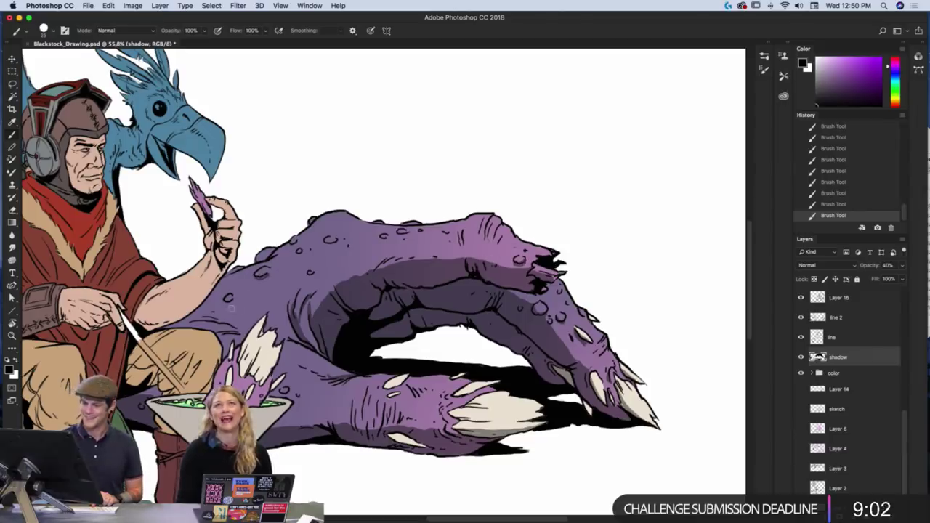
# - Brush shadow along the lower edge of the monster's outstretched arm, from the seated man's cloak to the face behind the upright tusk
pyautogui.moveTo(234, 407); pyautogui.dragTo(649, 390)
pyautogui.hscroll(-5, 650, 390)
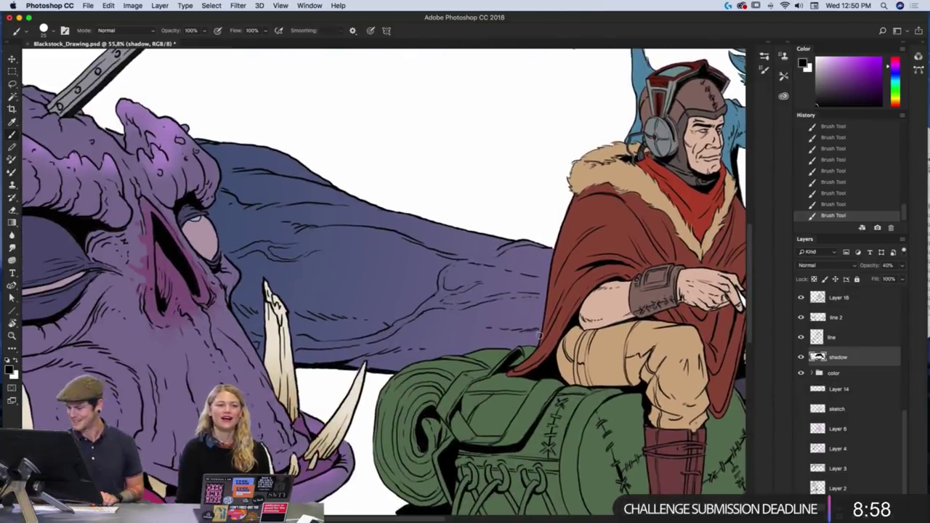
pyautogui.moveTo(539, 336)
pyautogui.mouseDown()
pyautogui.moveTo(427, 327)
pyautogui.moveTo(396, 337)
pyautogui.moveTo(406, 329)
pyautogui.moveTo(287, 312)
pyautogui.mouseUp()
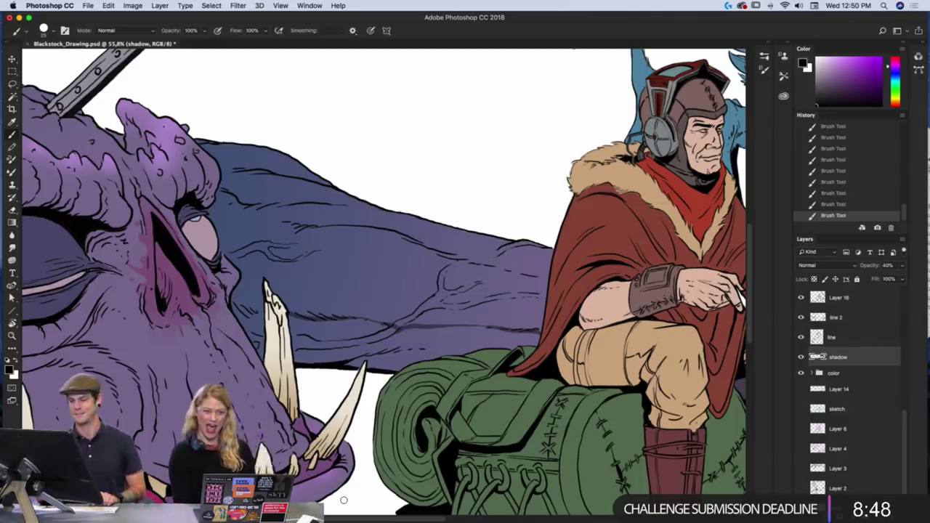
pyautogui.moveTo(290, 318); pyautogui.dragTo(295, 347)
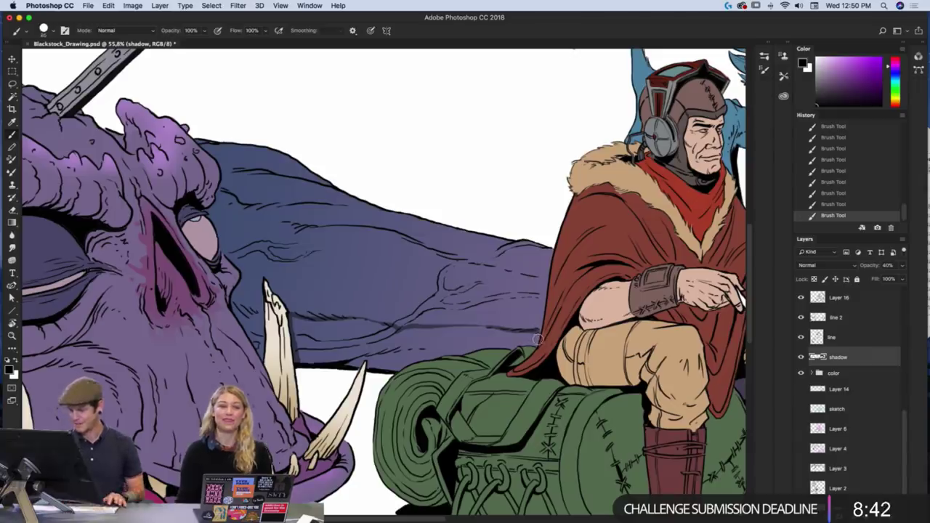
pyautogui.moveTo(538, 340)
pyautogui.mouseDown()
pyautogui.moveTo(491, 338)
pyautogui.moveTo(517, 341)
pyautogui.moveTo(482, 350)
pyautogui.moveTo(531, 341)
pyautogui.moveTo(472, 329)
pyautogui.moveTo(461, 333)
pyautogui.moveTo(503, 324)
pyautogui.moveTo(483, 335)
pyautogui.moveTo(492, 343)
pyautogui.moveTo(462, 353)
pyautogui.moveTo(446, 352)
pyautogui.moveTo(470, 347)
pyautogui.moveTo(453, 343)
pyautogui.moveTo(471, 328)
pyautogui.moveTo(399, 333)
pyautogui.mouseUp()
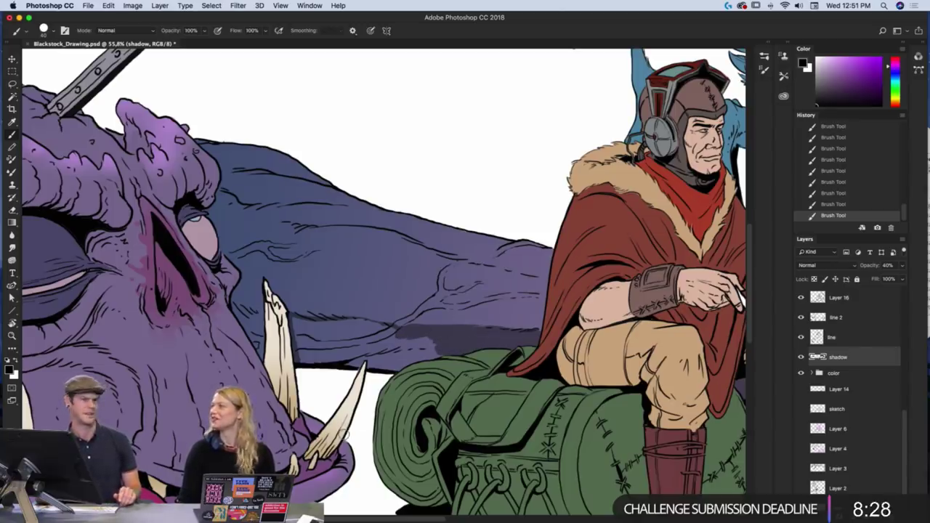
pyautogui.moveTo(439, 354)
pyautogui.mouseDown()
pyautogui.moveTo(396, 370)
pyautogui.moveTo(427, 355)
pyautogui.moveTo(393, 358)
pyautogui.moveTo(422, 339)
pyautogui.moveTo(428, 403)
pyautogui.moveTo(396, 359)
pyautogui.moveTo(370, 366)
pyautogui.moveTo(393, 354)
pyautogui.moveTo(378, 347)
pyautogui.moveTo(351, 364)
pyautogui.moveTo(372, 340)
pyautogui.moveTo(331, 350)
pyautogui.moveTo(338, 359)
pyautogui.moveTo(302, 349)
pyautogui.moveTo(300, 361)
pyautogui.moveTo(296, 321)
pyautogui.moveTo(316, 343)
pyautogui.moveTo(366, 339)
pyautogui.moveTo(374, 324)
pyautogui.moveTo(402, 329)
pyautogui.moveTo(382, 334)
pyautogui.moveTo(414, 331)
pyautogui.mouseUp()
pyautogui.moveTo(260, 318)
pyautogui.mouseDown()
pyautogui.moveTo(232, 309)
pyautogui.moveTo(260, 350)
pyautogui.moveTo(260, 328)
pyautogui.moveTo(246, 318)
pyautogui.moveTo(242, 326)
pyautogui.mouseUp()
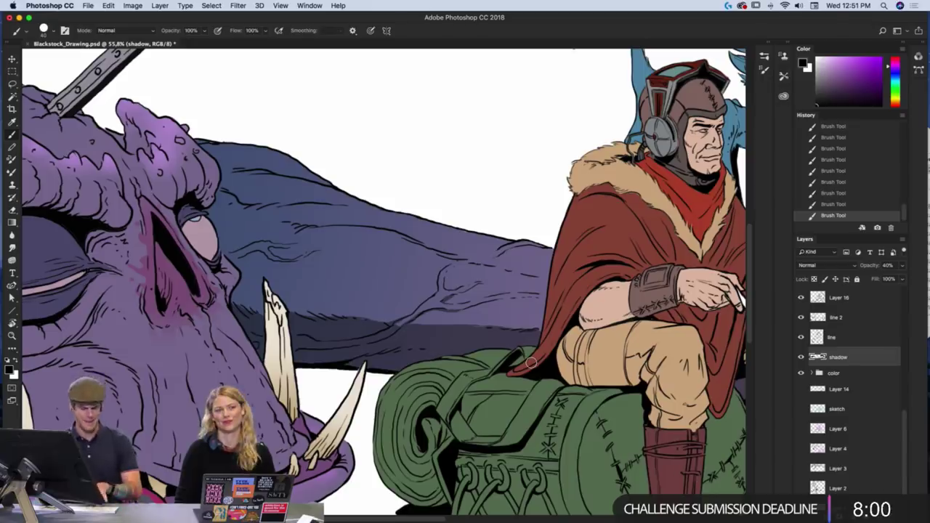
# - Shade the wrinkled inner corner of the monster's near eye socket and the inside of its nose cavity
pyautogui.press('super+0')
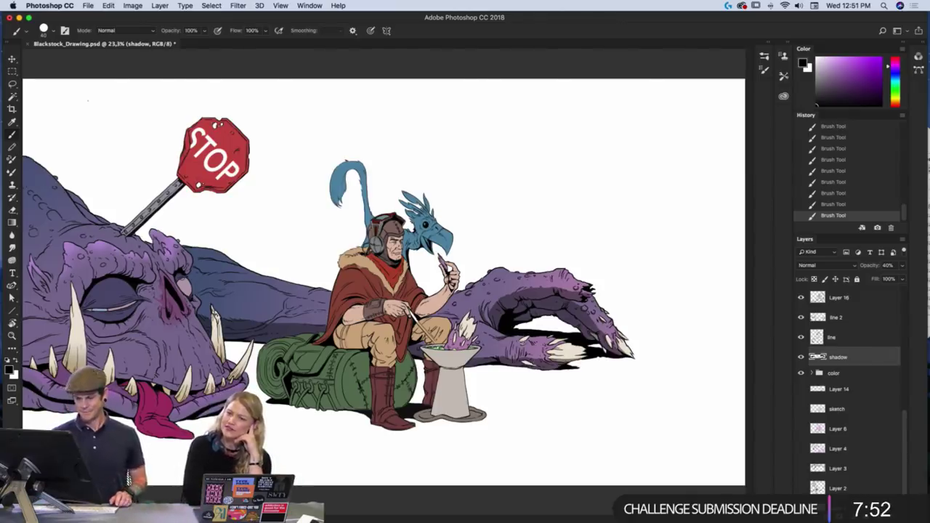
pyautogui.press('z')
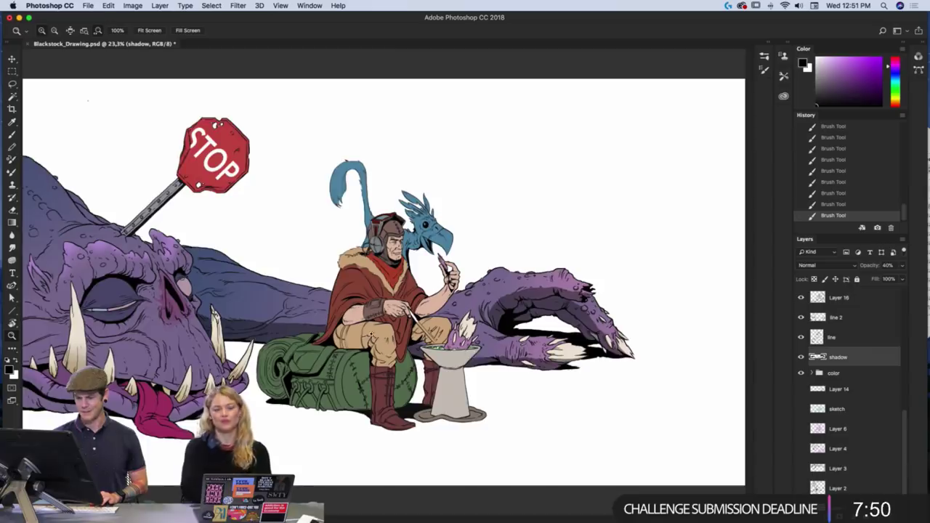
pyautogui.moveTo(341, 349); pyautogui.dragTo(398, 367)
pyautogui.moveTo(192, 359); pyautogui.dragTo(481, 336)
pyautogui.moveTo(336, 305); pyautogui.dragTo(435, 348)
pyautogui.moveTo(446, 298)
pyautogui.mouseDown()
pyautogui.moveTo(412, 279)
pyautogui.moveTo(439, 253)
pyautogui.moveTo(423, 280)
pyautogui.moveTo(437, 286)
pyautogui.moveTo(416, 290)
pyautogui.moveTo(467, 288)
pyautogui.moveTo(472, 312)
pyautogui.moveTo(477, 289)
pyautogui.moveTo(473, 302)
pyautogui.mouseUp()
pyautogui.press('b')
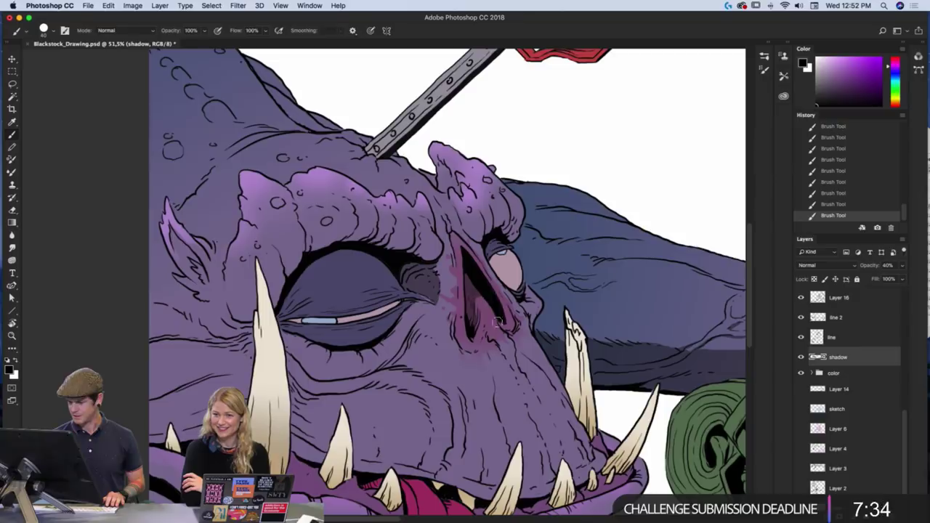
pyautogui.moveTo(615, 367); pyautogui.dragTo(598, 400)
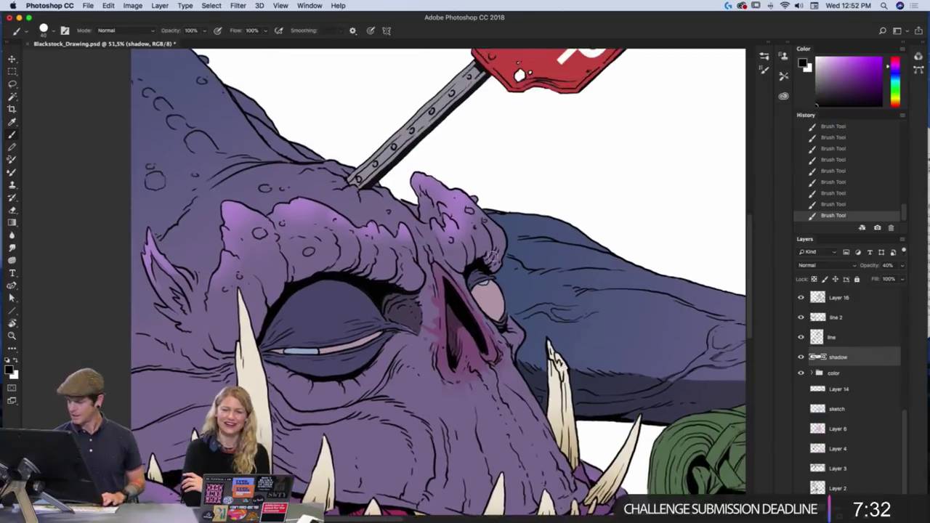
# - Shade the undersides of the monster's two brow ridges and the cheek crease below the near eye
pyautogui.moveTo(494, 271)
pyautogui.mouseDown()
pyautogui.moveTo(500, 256)
pyautogui.moveTo(490, 262)
pyautogui.moveTo(493, 249)
pyautogui.moveTo(467, 263)
pyautogui.moveTo(474, 272)
pyautogui.moveTo(493, 250)
pyautogui.mouseUp()
pyautogui.moveTo(582, 313); pyautogui.dragTo(577, 287)
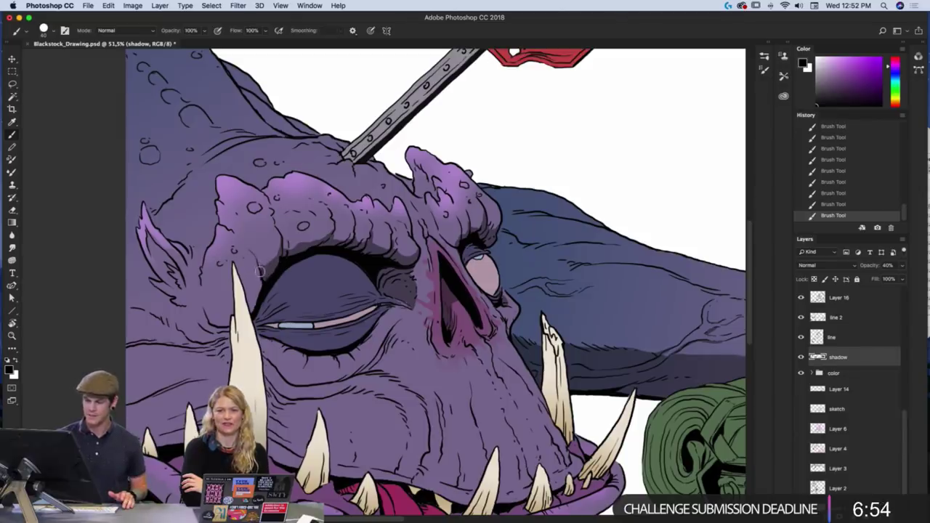
pyautogui.moveTo(252, 292); pyautogui.dragTo(262, 282)
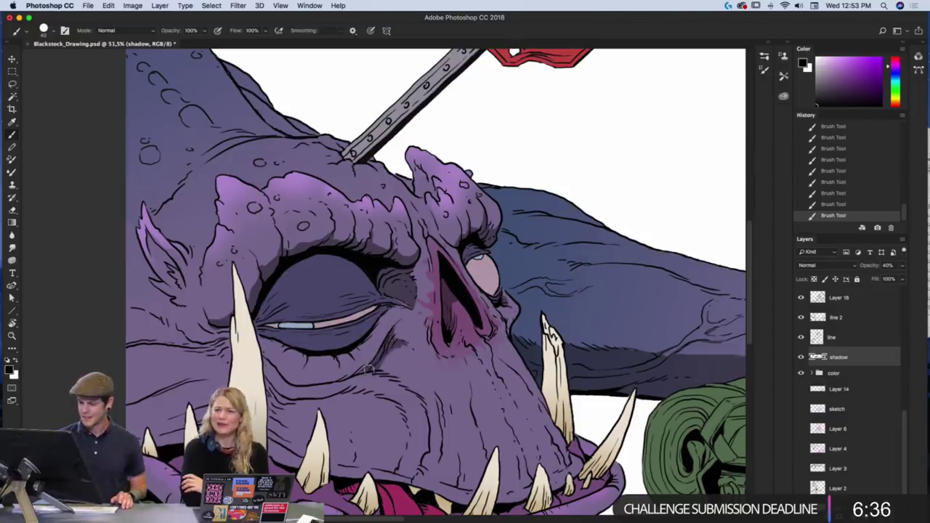
pyautogui.moveTo(516, 349); pyautogui.dragTo(544, 287)
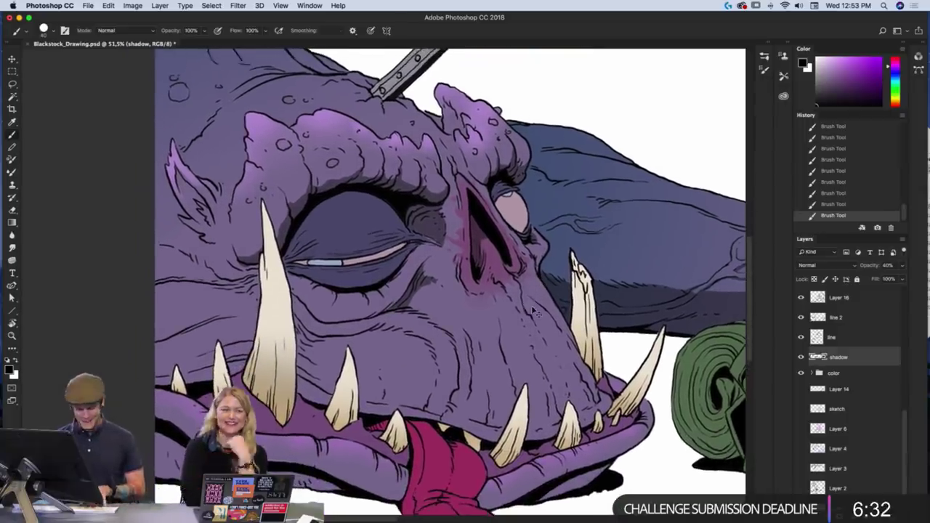
# - Shade the hollow side of the pointed horn on the brow above the monster's far eye
pyautogui.press('super+0')
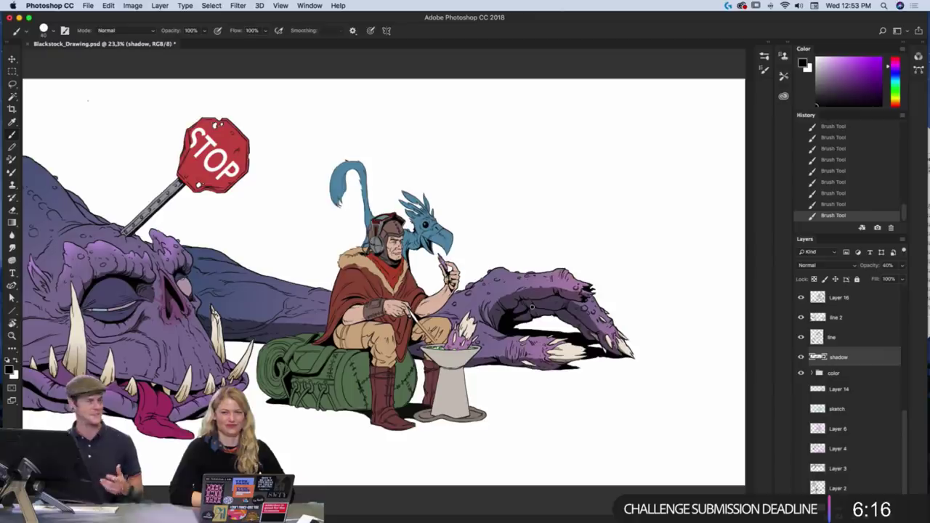
pyautogui.press('z')
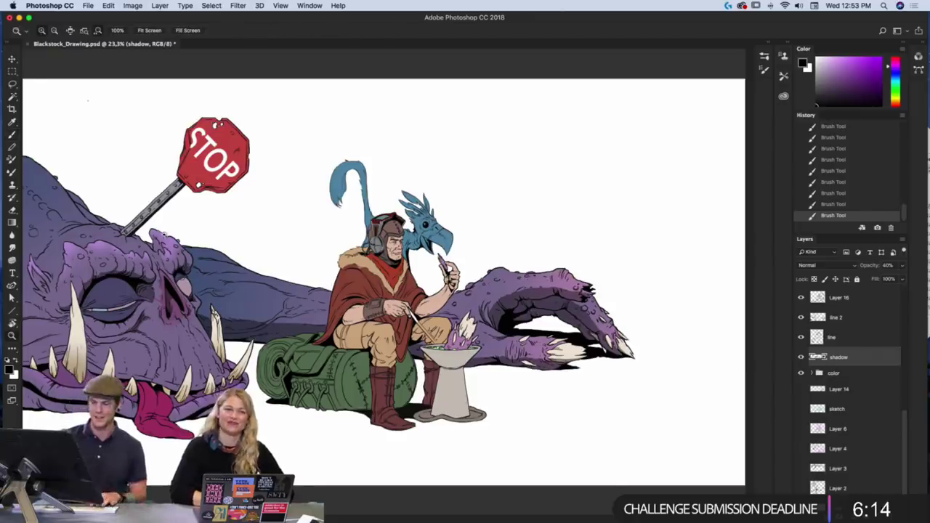
pyautogui.moveTo(172, 234); pyautogui.dragTo(184, 221)
pyautogui.moveTo(263, 295); pyautogui.dragTo(461, 390)
pyautogui.moveTo(370, 294); pyautogui.dragTo(387, 293)
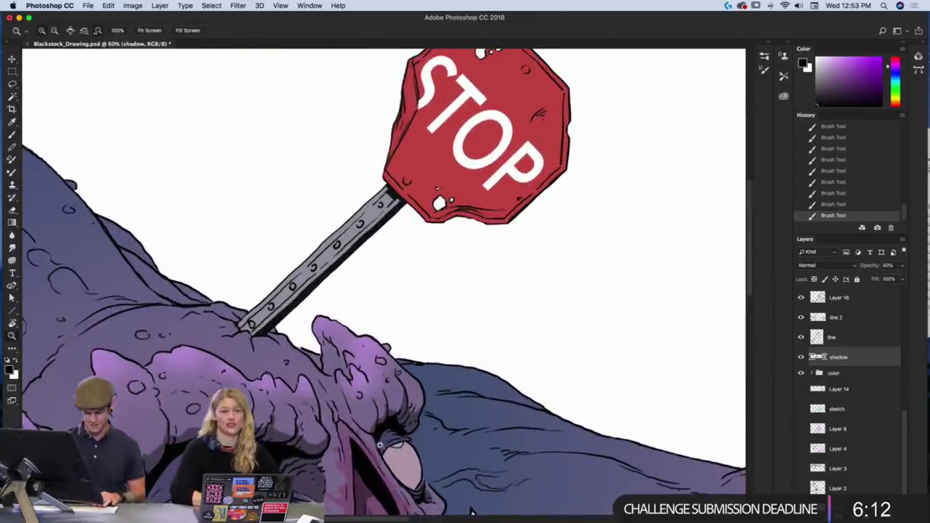
pyautogui.press('b')
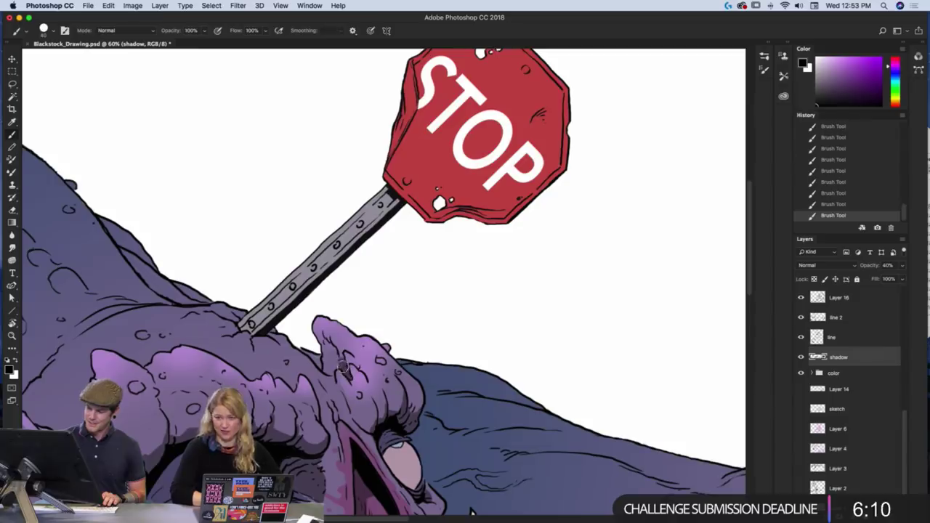
pyautogui.moveTo(331, 356)
pyautogui.mouseDown()
pyautogui.moveTo(335, 370)
pyautogui.moveTo(325, 340)
pyautogui.moveTo(338, 356)
pyautogui.moveTo(326, 339)
pyautogui.mouseUp()
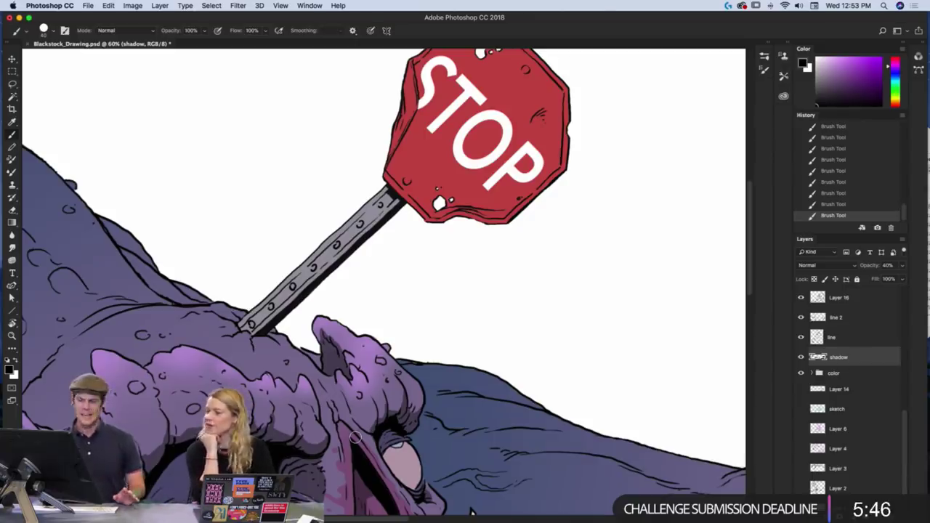
# - Extend the brushed shadow around the inner corner of the near eye toward the nose
pyautogui.moveTo(411, 350); pyautogui.dragTo(565, 233)
pyautogui.moveTo(504, 370); pyautogui.dragTo(507, 329)
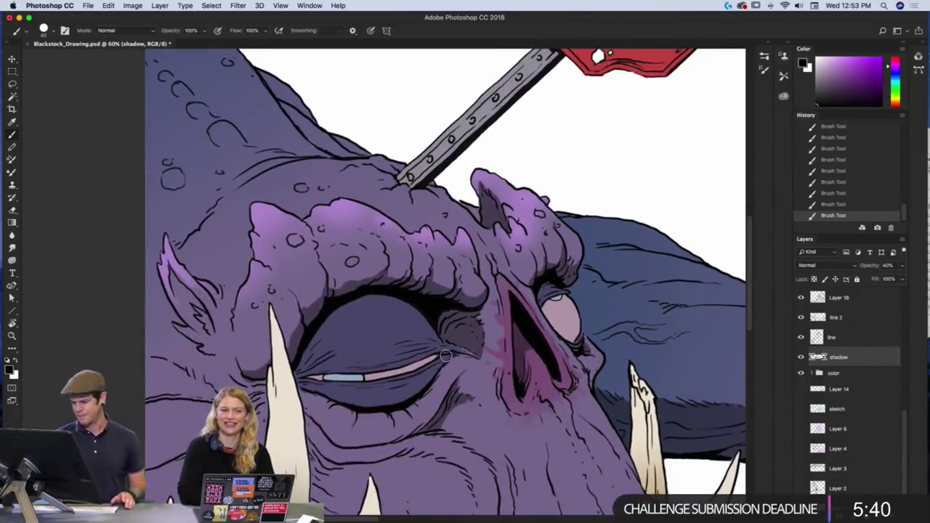
pyautogui.moveTo(448, 353); pyautogui.dragTo(473, 352)
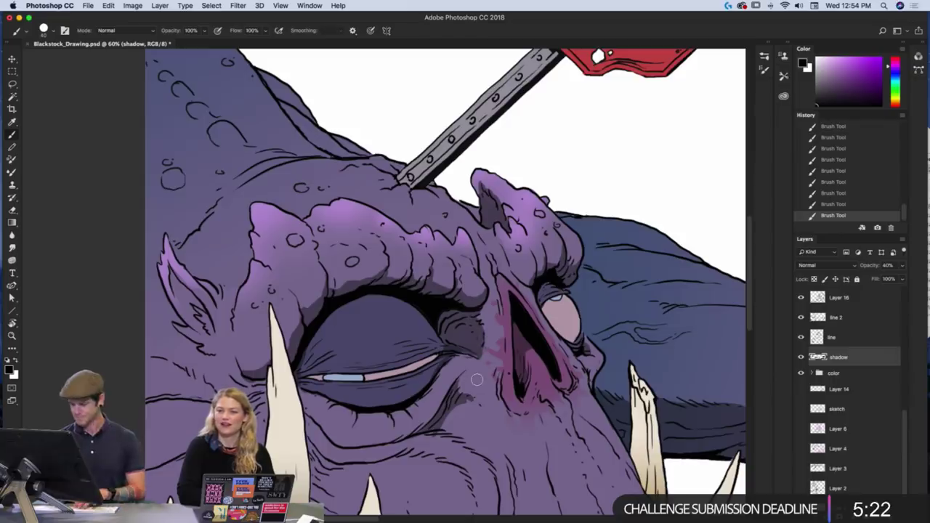
# - Lasso the upper part of the near eyelid and darken it with short black-to-transparent gradients, then clear the selection
pyautogui.press('l')
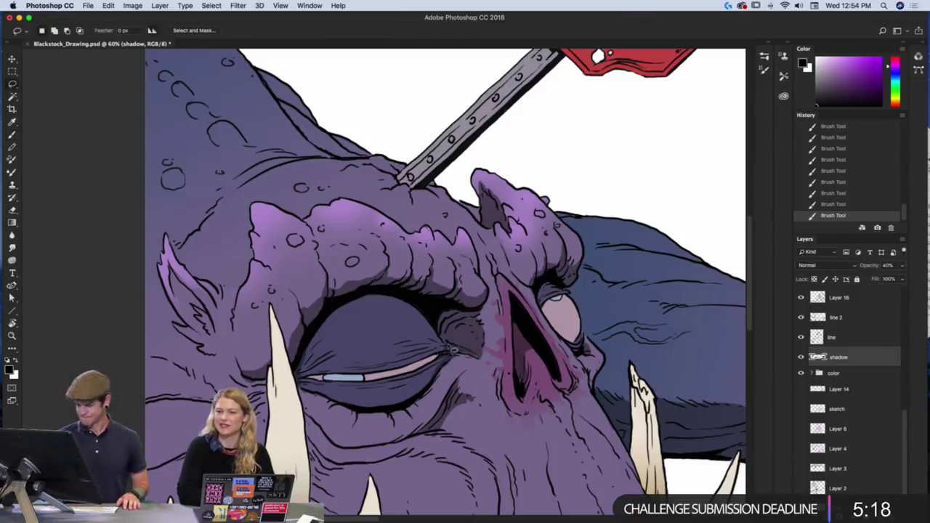
pyautogui.moveTo(421, 321)
pyautogui.mouseDown()
pyautogui.moveTo(382, 312)
pyautogui.moveTo(344, 325)
pyautogui.moveTo(297, 375)
pyautogui.moveTo(310, 337)
pyautogui.moveTo(337, 308)
pyautogui.moveTo(392, 293)
pyautogui.moveTo(430, 306)
pyautogui.moveTo(450, 333)
pyautogui.mouseUp()
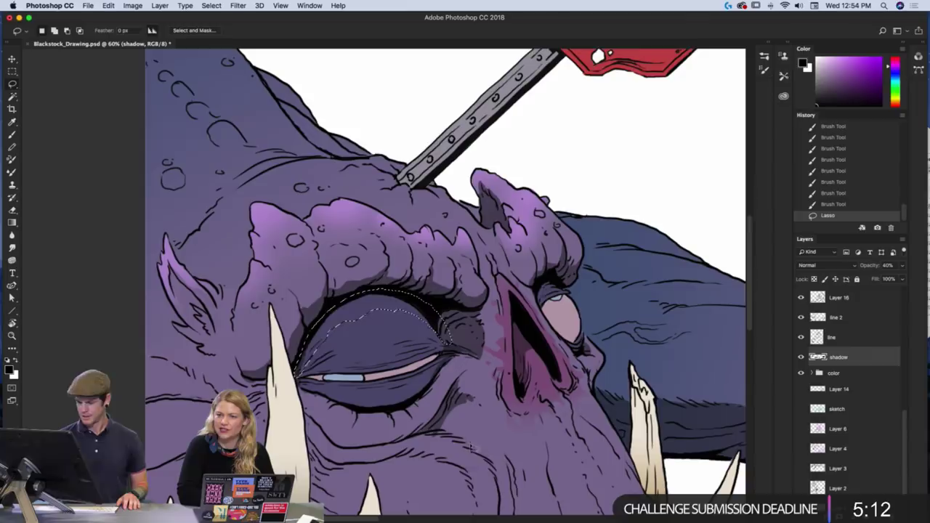
pyautogui.press('g')
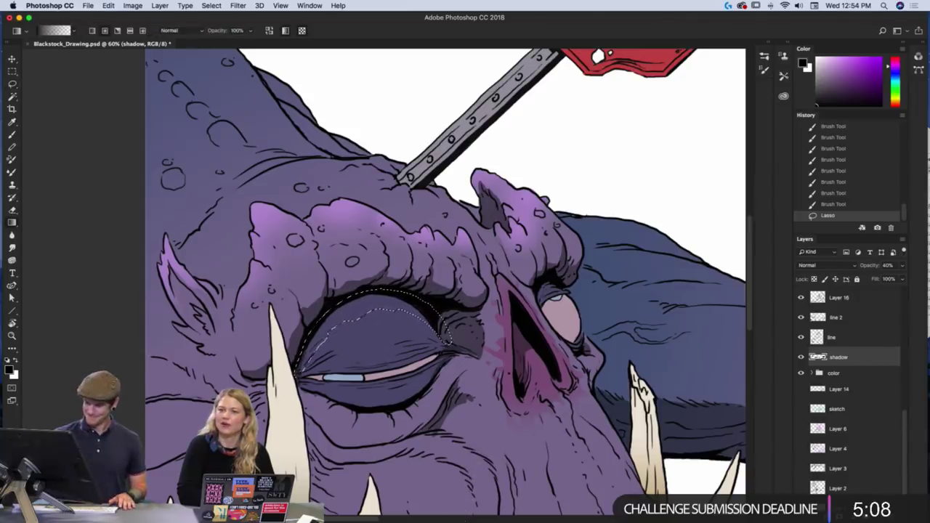
pyautogui.moveTo(275, 260); pyautogui.dragTo(311, 327)
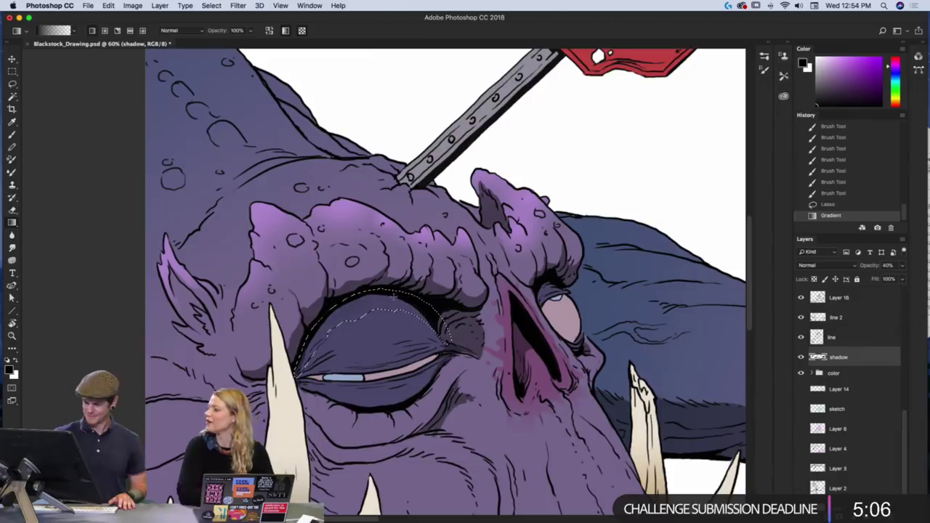
pyautogui.moveTo(400, 240); pyautogui.dragTo(411, 336)
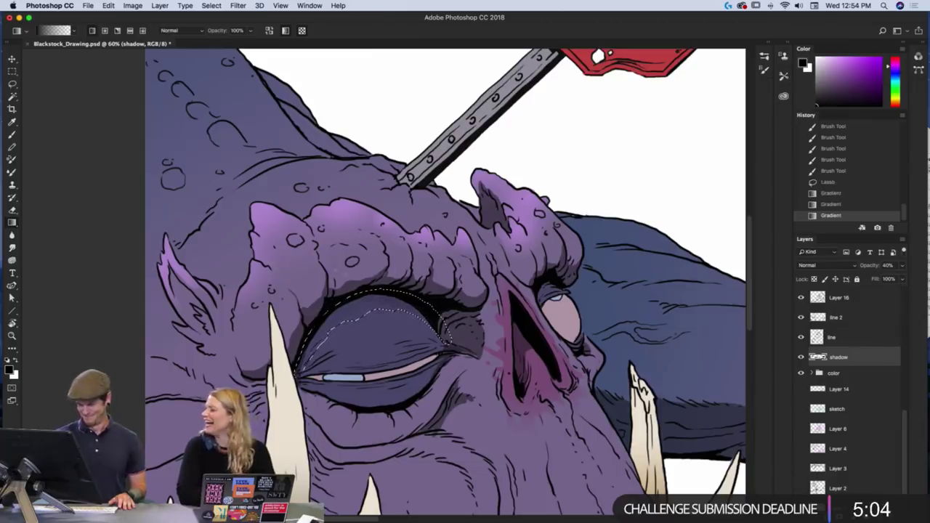
pyautogui.moveTo(339, 268); pyautogui.dragTo(325, 349)
pyautogui.moveTo(309, 313); pyautogui.dragTo(325, 353)
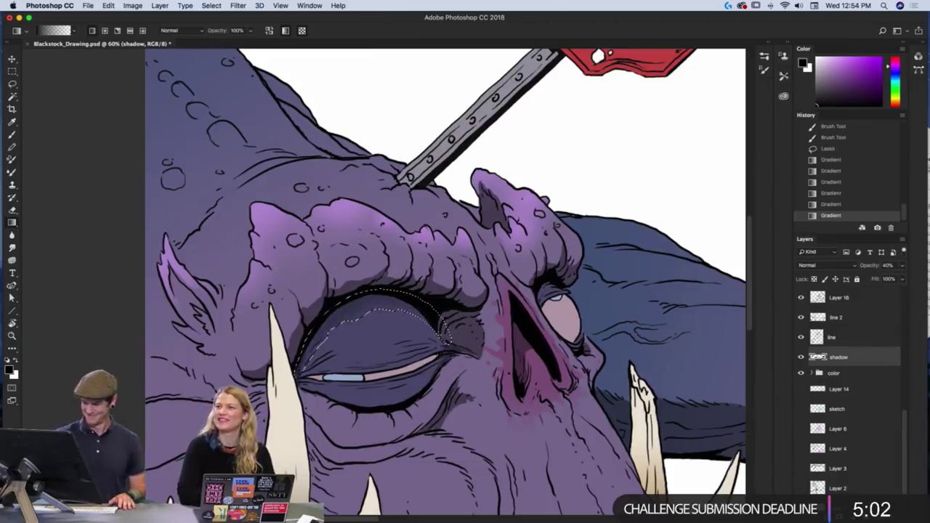
pyautogui.moveTo(342, 279); pyautogui.dragTo(356, 327)
pyautogui.moveTo(374, 272); pyautogui.dragTo(385, 341)
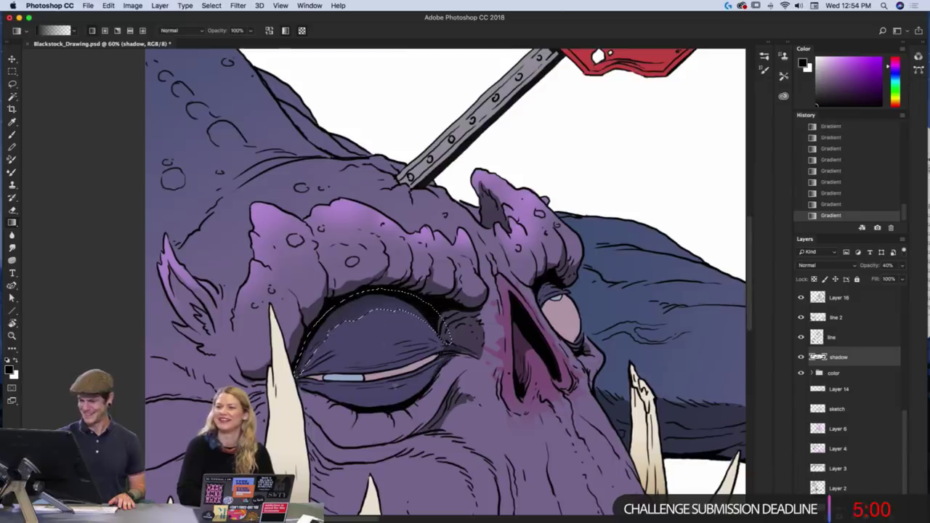
pyautogui.press('super+d')
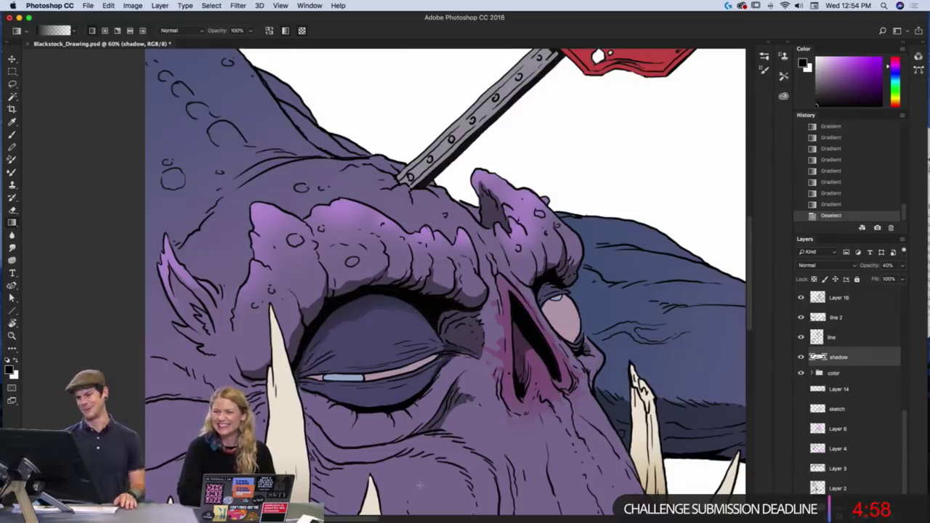
# - Lasso the lower part of the brow ridge above the near eye and darken it with black-to-transparent gradients fading upward
pyautogui.scroll(-2, 469, 375)
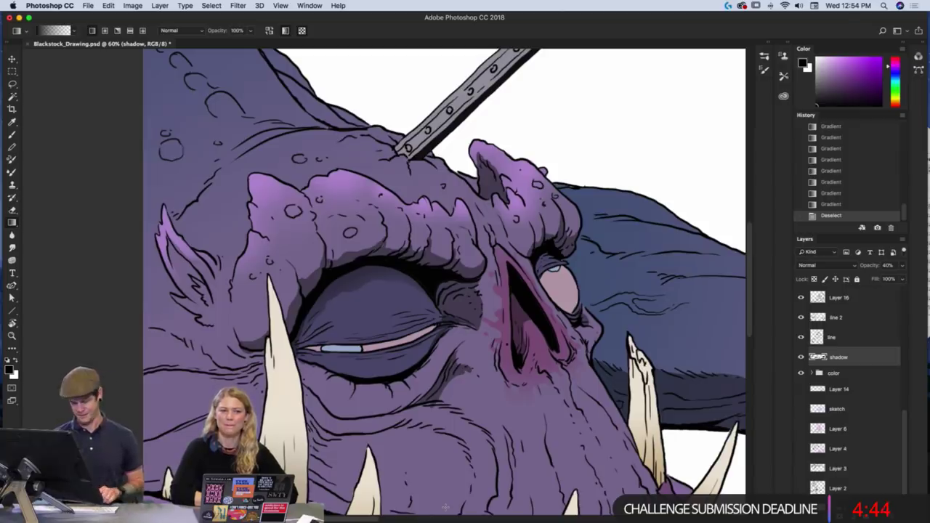
pyautogui.moveTo(483, 363); pyautogui.dragTo(519, 361)
pyautogui.press('l')
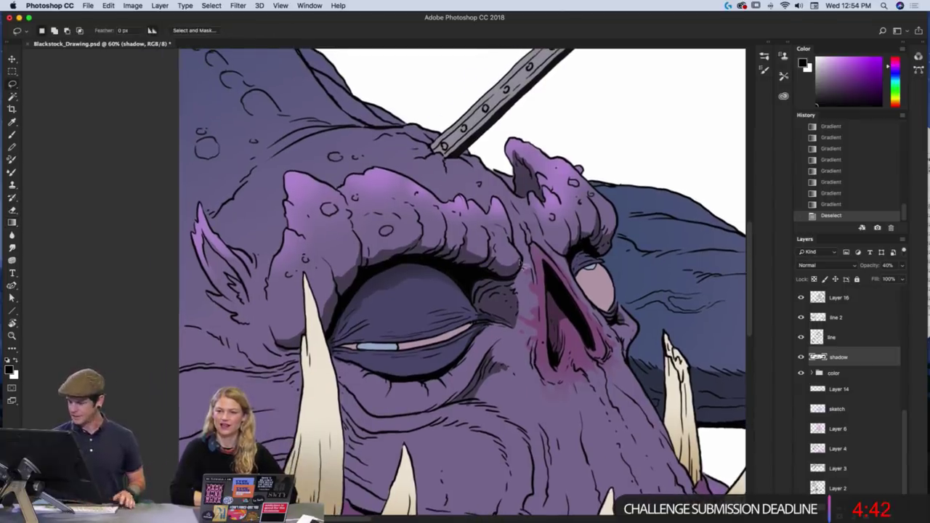
pyautogui.moveTo(514, 249); pyautogui.dragTo(408, 224)
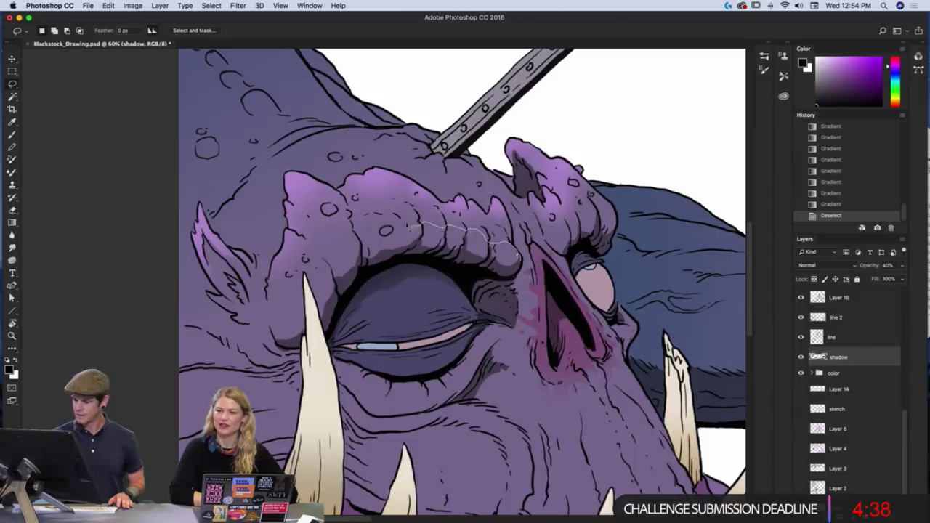
pyautogui.moveTo(356, 243); pyautogui.dragTo(331, 265)
pyautogui.moveTo(319, 314)
pyautogui.mouseDown()
pyautogui.moveTo(368, 279)
pyautogui.moveTo(427, 263)
pyautogui.moveTo(476, 268)
pyautogui.moveTo(511, 282)
pyautogui.mouseUp()
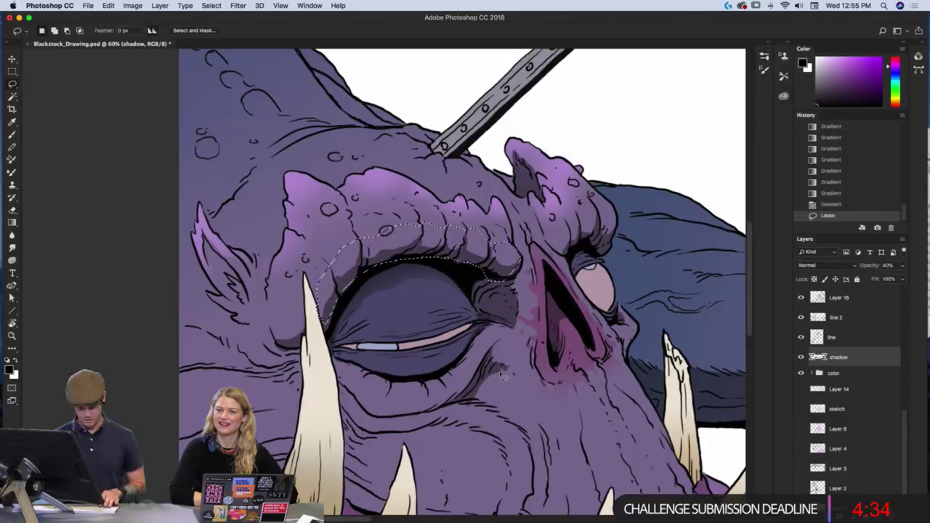
pyautogui.press('g')
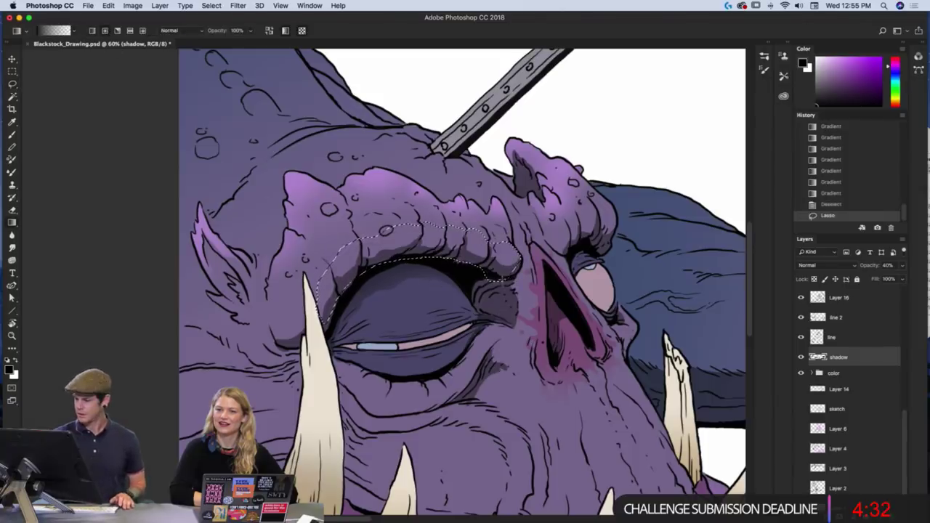
pyautogui.moveTo(503, 282)
pyautogui.mouseDown()
pyautogui.moveTo(491, 254)
pyautogui.moveTo(466, 276)
pyautogui.moveTo(475, 246)
pyautogui.moveTo(429, 218)
pyautogui.mouseUp()
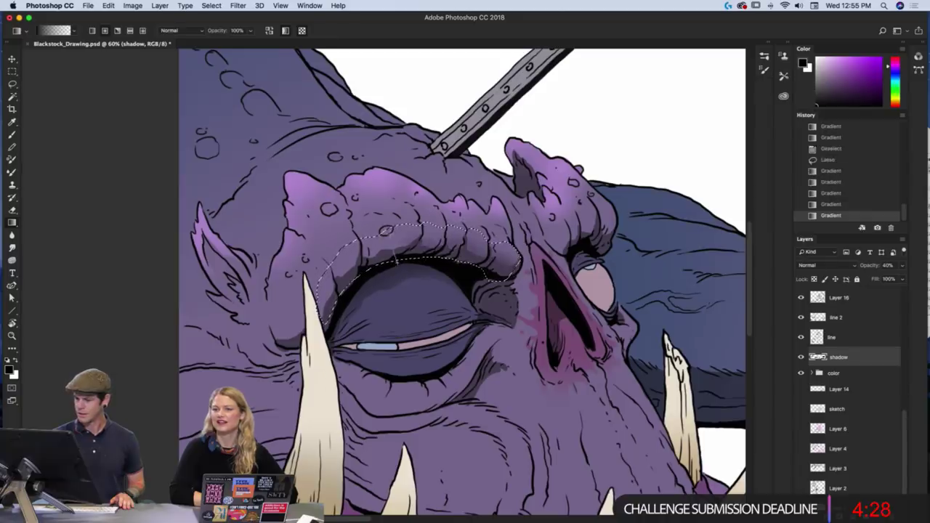
pyautogui.moveTo(398, 263); pyautogui.dragTo(389, 230)
pyautogui.moveTo(361, 277); pyautogui.dragTo(340, 245)
pyautogui.moveTo(333, 309); pyautogui.dragTo(323, 298)
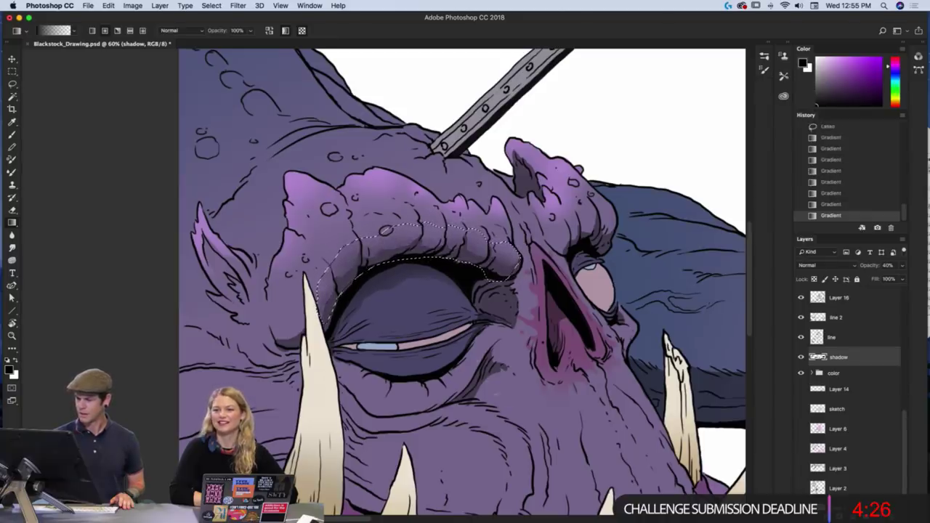
pyautogui.hotkey('ctrl', 'd')
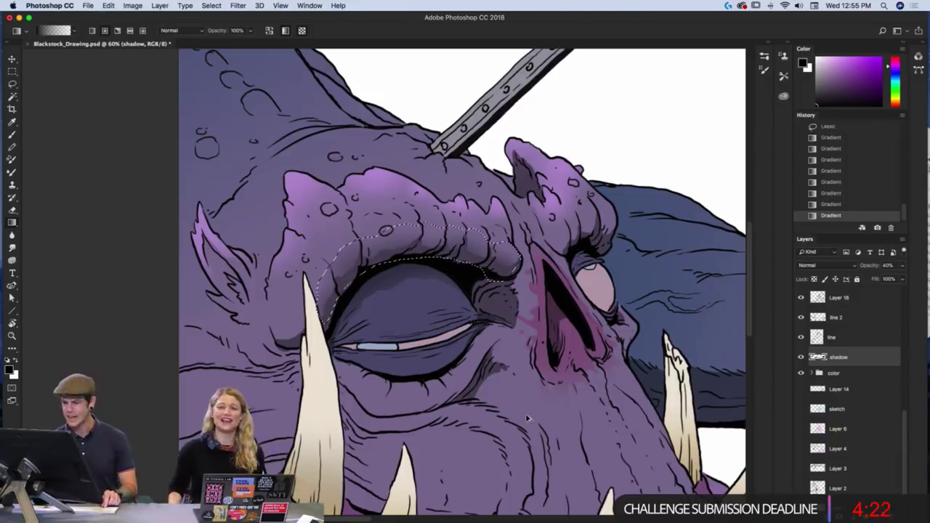
# - Step back and forward through the history to compare the near brow ridge with and without its gradients, then clear the selection
pyautogui.hotkey('ctrl', 'alt', 'z')
pyautogui.hotkey('ctrl', 'alt', 'z')
pyautogui.hotkey('ctrl', 'alt', 'z')
pyautogui.hotkey('ctrl', 'alt', 'z')
pyautogui.hotkey('ctrl', 'alt', 'z')
pyautogui.hotkey('ctrl', 'alt', 'z')
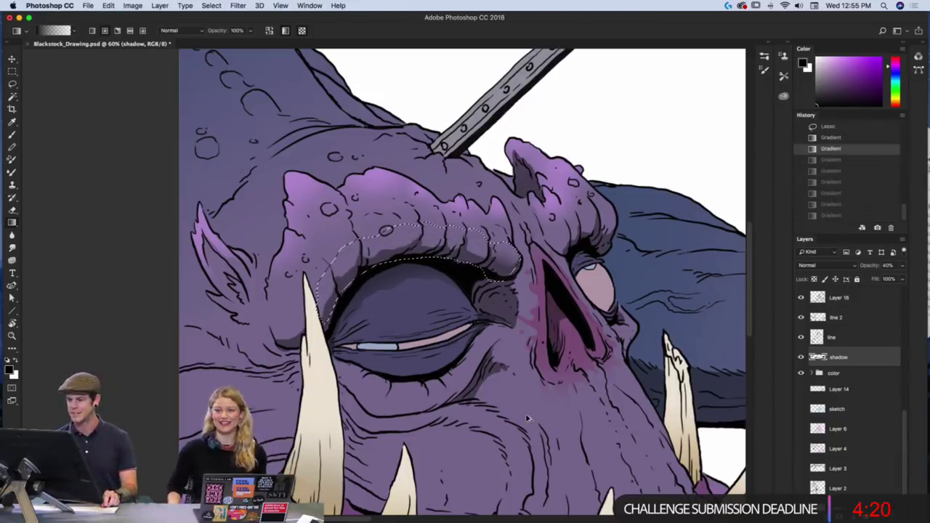
pyautogui.hotkey('ctrl', 'alt', 'z')
pyautogui.hotkey('ctrl', 'shift', 'z')
pyautogui.hotkey('ctrl', 'shift', 'z')
pyautogui.hotkey('ctrl', 'shift', 'z')
pyautogui.hotkey('ctrl', 'shift', 'z')
pyautogui.hotkey('ctrl', 'shift', 'z')
pyautogui.hotkey('ctrl', 'shift', 'z')
pyautogui.hotkey('ctrl', 'shift', 'z')
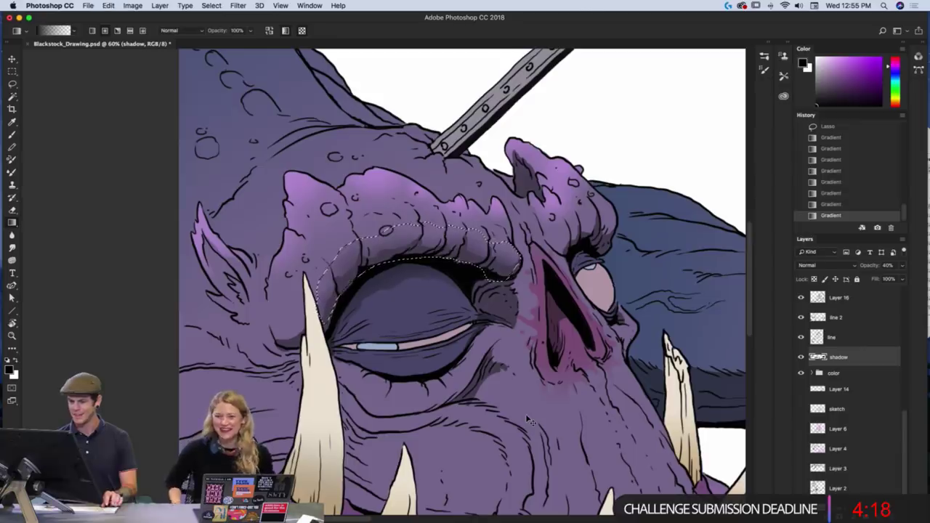
pyautogui.hotkey('ctrl', 'd')
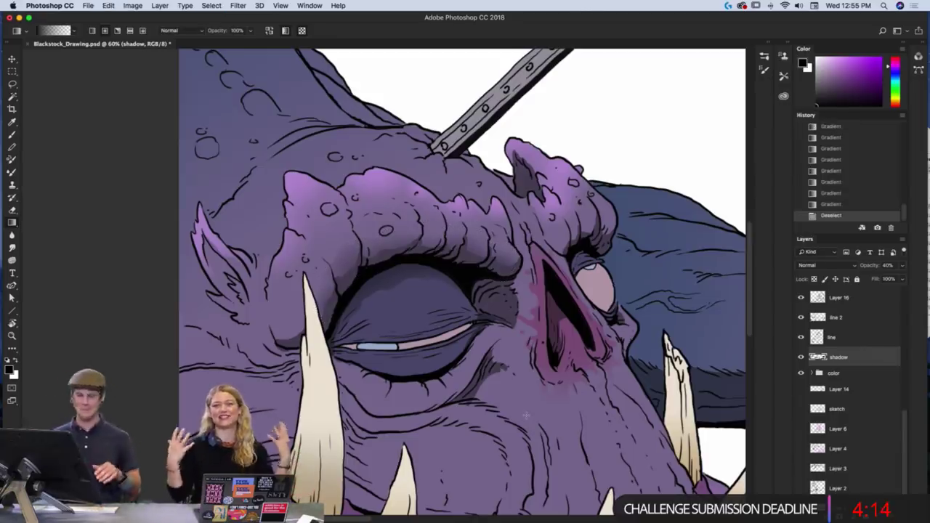
# - Lasso the lower part of the brow ridge above the far eye, darken it with black-to-transparent gradients, and clear the selection
pyautogui.press('l')
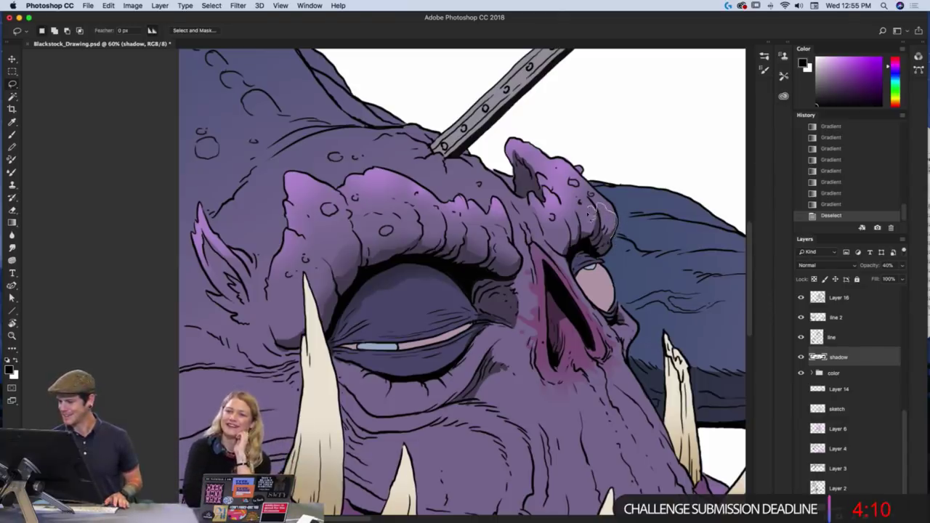
pyautogui.moveTo(566, 260)
pyautogui.mouseDown()
pyautogui.moveTo(607, 251)
pyautogui.moveTo(587, 249)
pyautogui.mouseUp()
pyautogui.press('g')
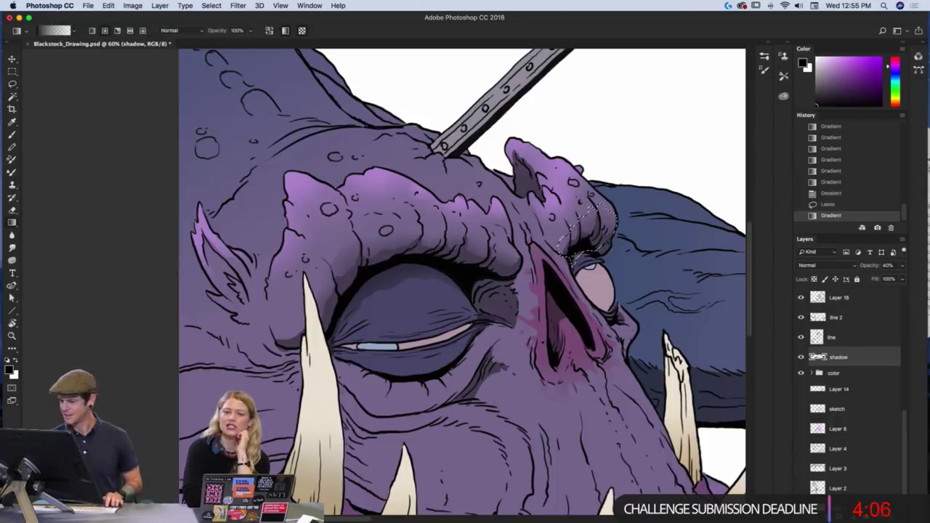
pyautogui.moveTo(605, 208); pyautogui.dragTo(562, 247)
pyautogui.hotkey('ctrl', 'd')
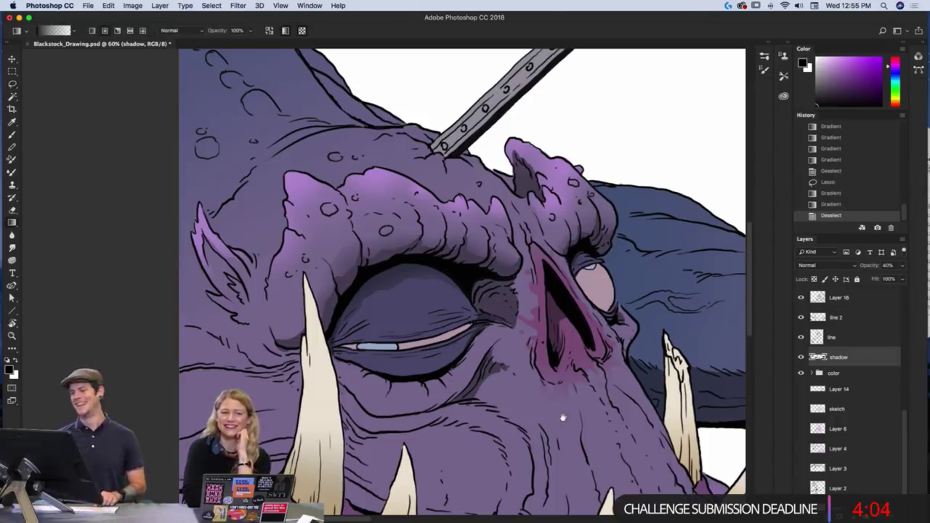
# - Lasso the near eye's lower lid and darken it with short black-to-transparent gradients fading upward, then clear the selection
pyautogui.moveTo(592, 377); pyautogui.dragTo(542, 383)
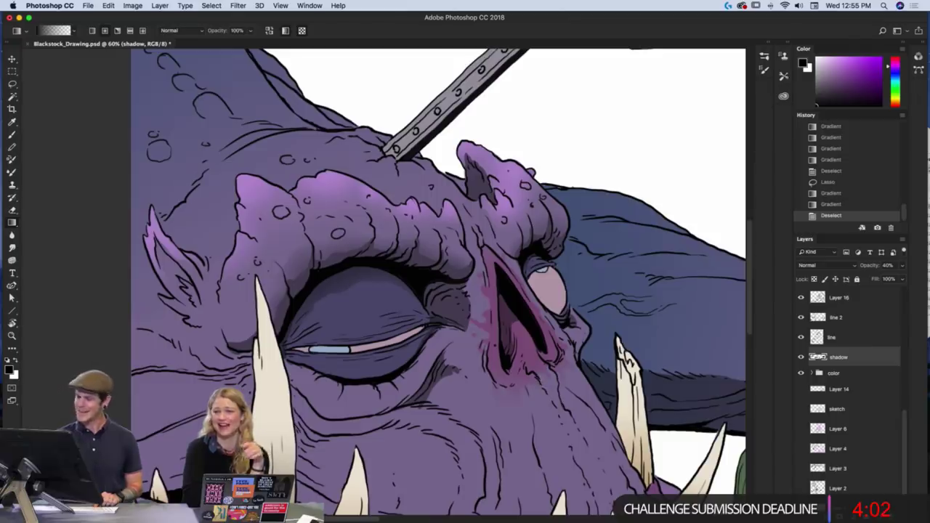
pyautogui.moveTo(560, 364); pyautogui.dragTo(556, 271)
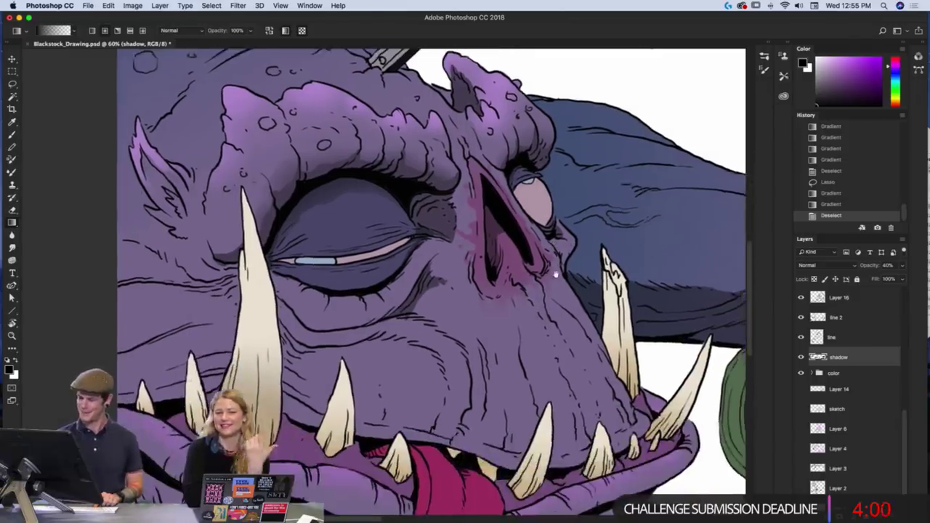
pyautogui.moveTo(542, 362); pyautogui.dragTo(562, 419)
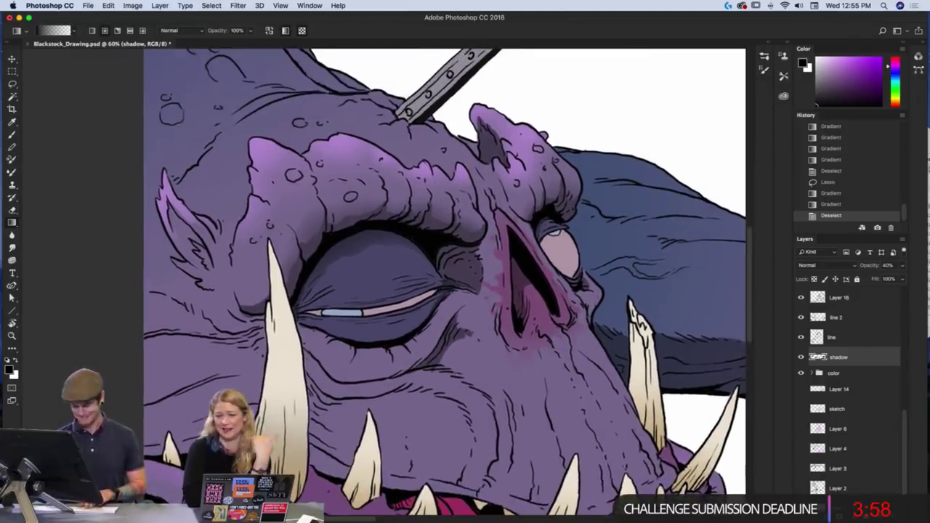
pyautogui.press('l')
pyautogui.moveTo(437, 304)
pyautogui.mouseDown()
pyautogui.moveTo(352, 329)
pyautogui.moveTo(303, 323)
pyautogui.moveTo(342, 342)
pyautogui.moveTo(394, 347)
pyautogui.moveTo(435, 323)
pyautogui.moveTo(438, 300)
pyautogui.mouseUp()
pyautogui.press('g')
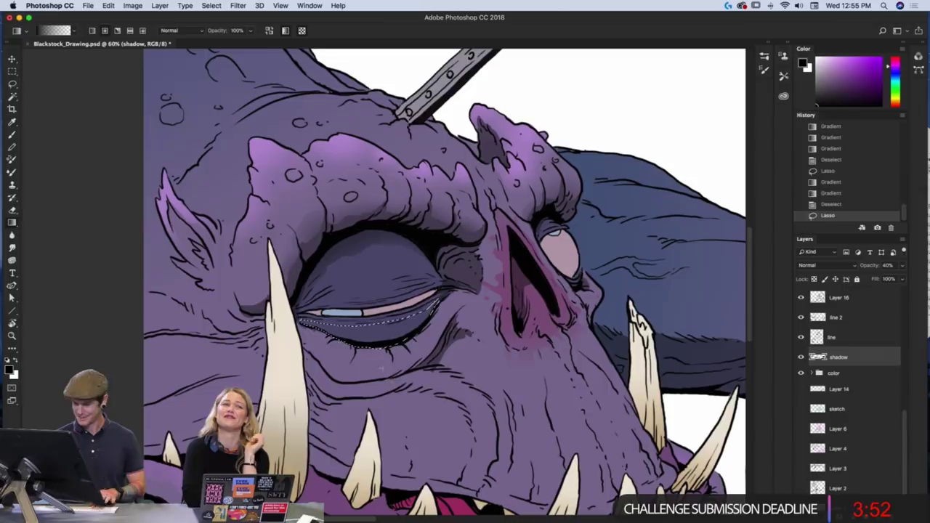
pyautogui.moveTo(397, 346); pyautogui.dragTo(406, 309)
pyautogui.moveTo(338, 352); pyautogui.dragTo(348, 323)
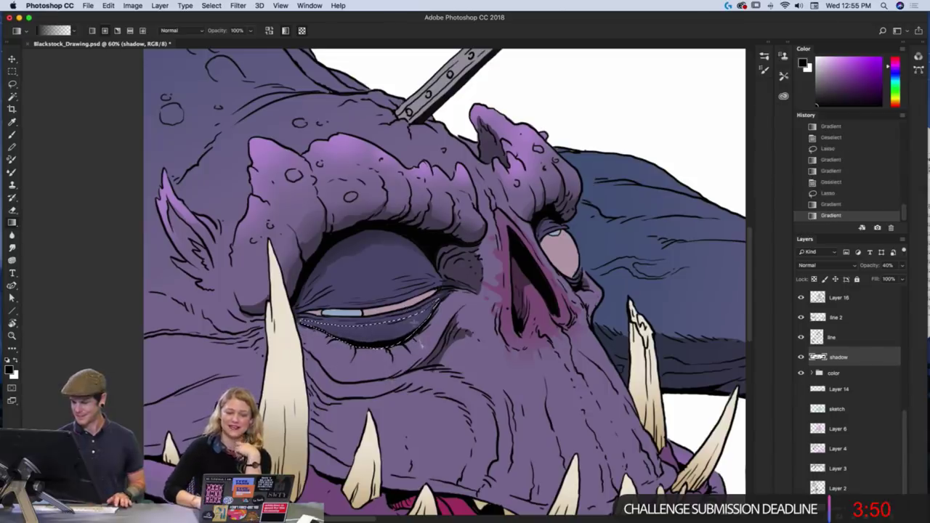
pyautogui.moveTo(411, 342)
pyautogui.mouseDown()
pyautogui.moveTo(427, 326)
pyautogui.moveTo(419, 307)
pyautogui.moveTo(429, 313)
pyautogui.mouseUp()
pyautogui.moveTo(326, 335); pyautogui.dragTo(333, 324)
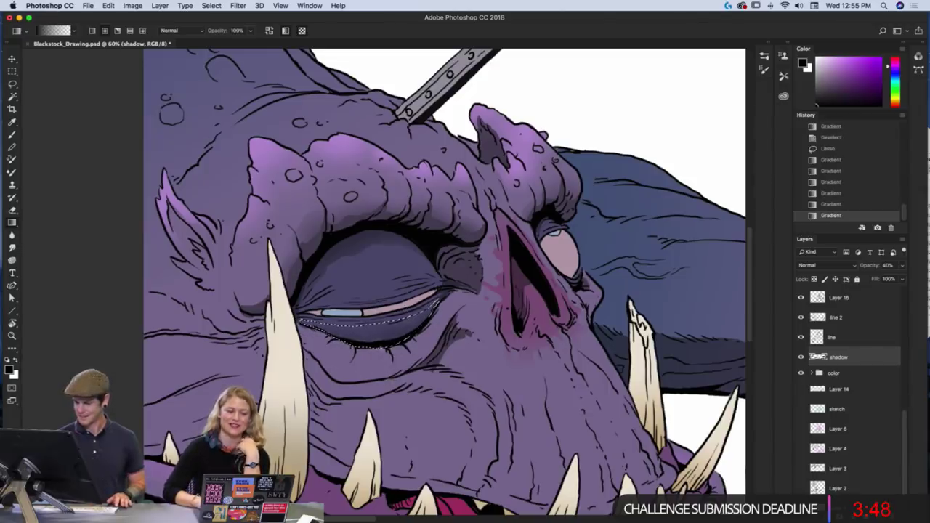
pyautogui.moveTo(388, 348); pyautogui.dragTo(399, 328)
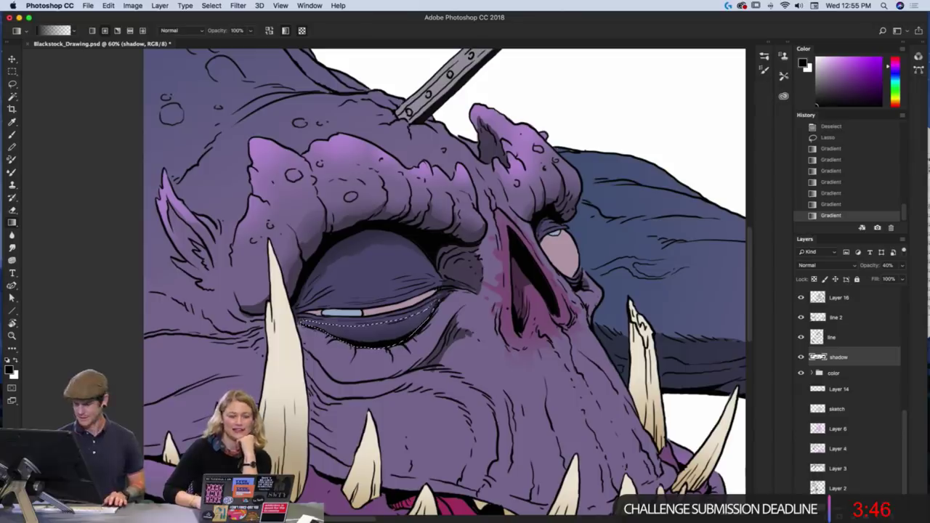
pyautogui.moveTo(341, 347); pyautogui.dragTo(330, 324)
pyautogui.hotkey('ctrl', 'd')
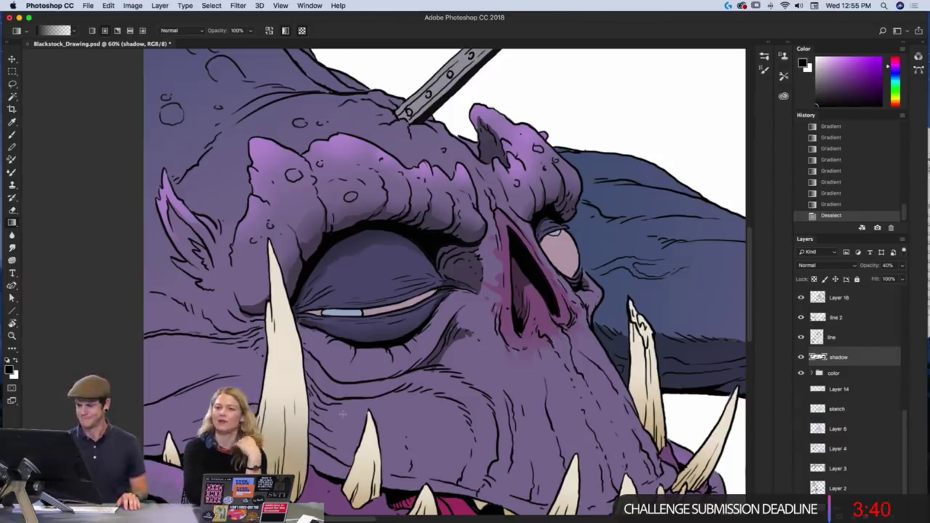
# - Lasso a narrow curved strip from the signpost's base down to the nose, fill it with a fading black gradient shadow, and deselect
pyautogui.hotkey('ctrl', '0')
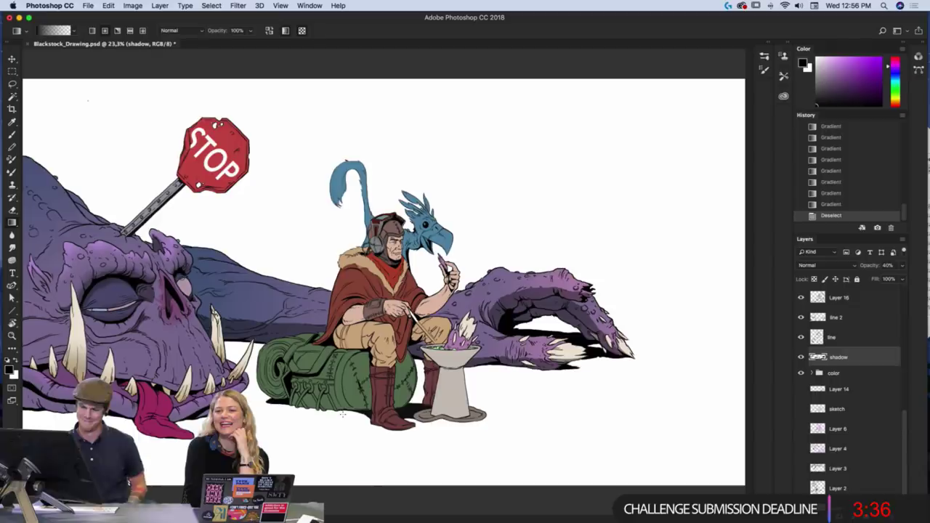
pyautogui.press('z')
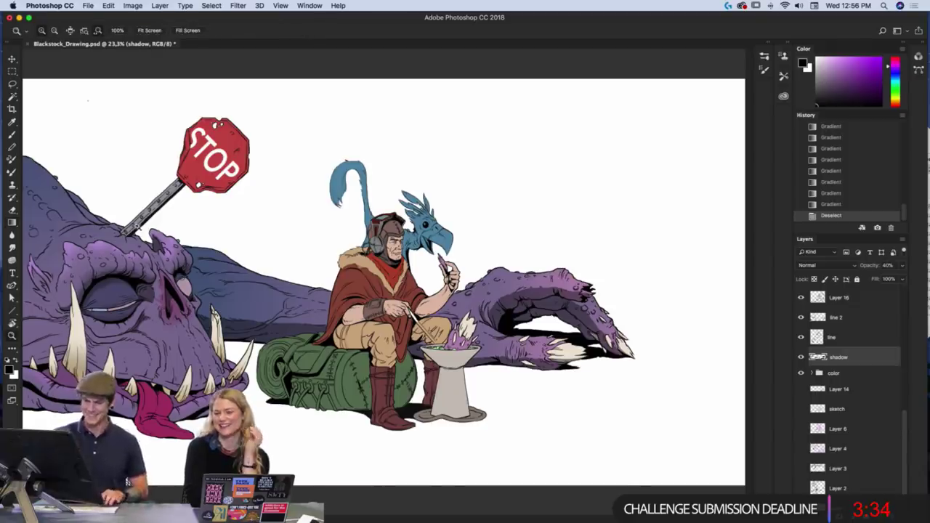
pyautogui.moveTo(148, 186); pyautogui.dragTo(332, 237)
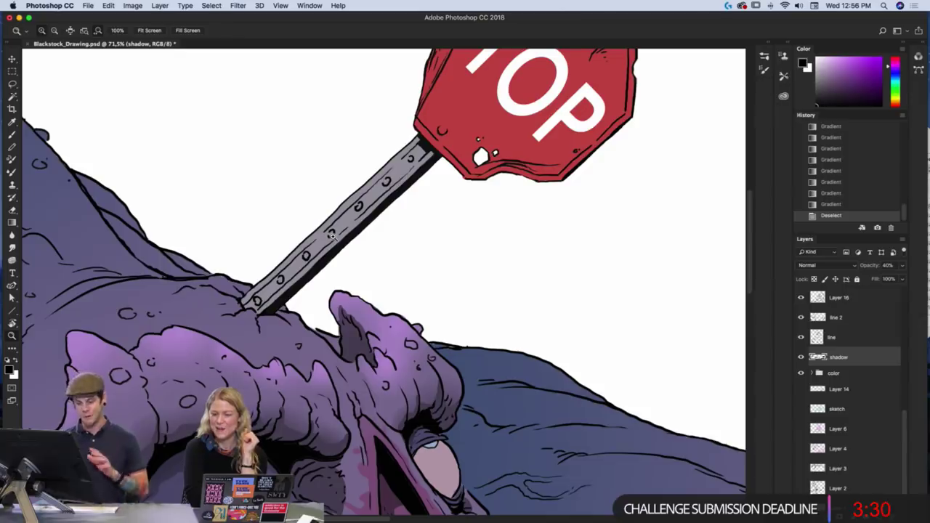
pyautogui.press('l')
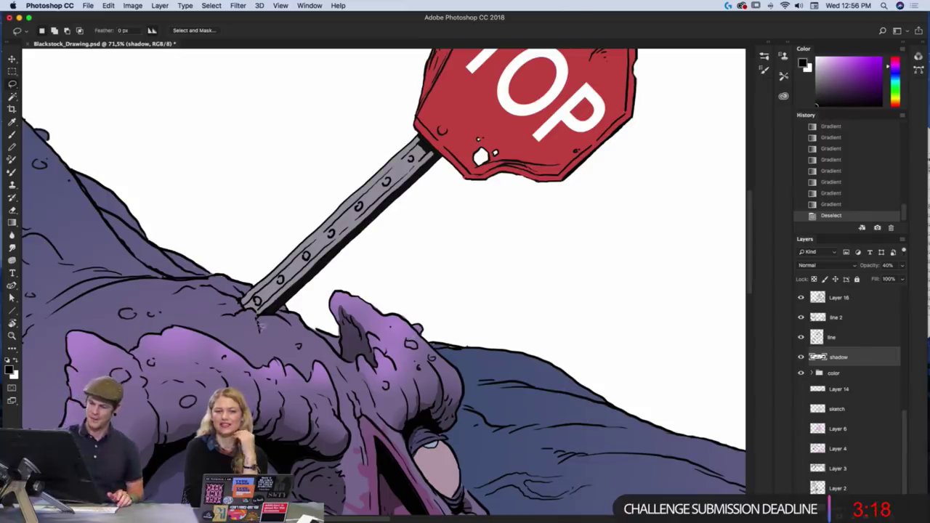
pyautogui.moveTo(285, 332); pyautogui.dragTo(299, 346)
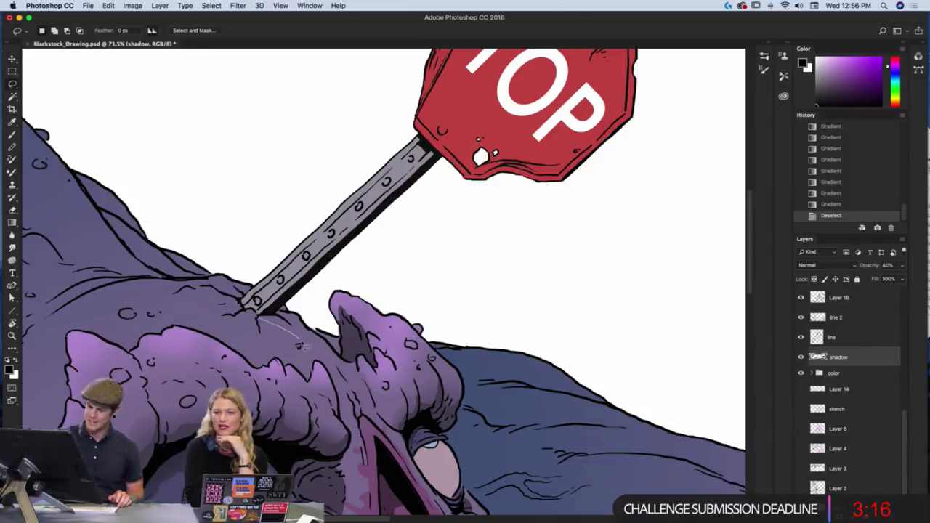
pyautogui.moveTo(347, 399)
pyautogui.mouseDown()
pyautogui.moveTo(397, 459)
pyautogui.moveTo(357, 400)
pyautogui.mouseUp()
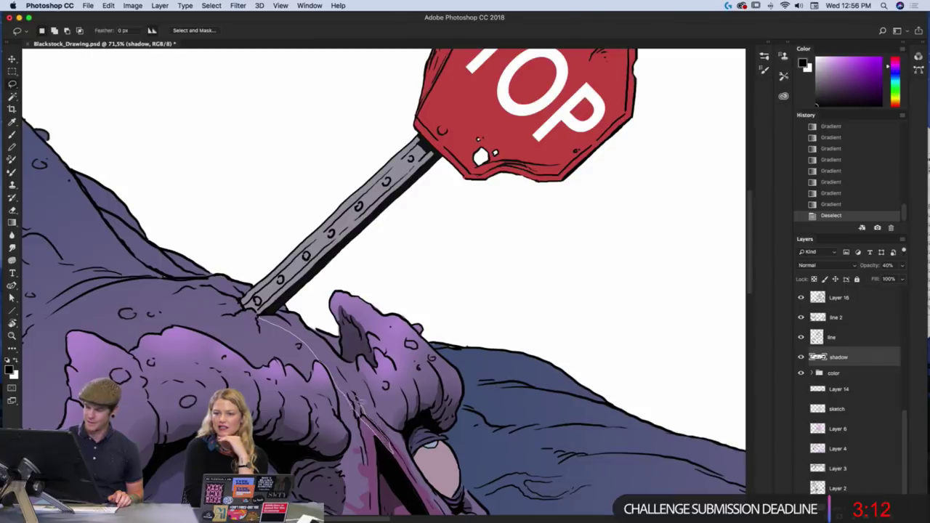
pyautogui.moveTo(328, 356); pyautogui.dragTo(260, 316)
pyautogui.press('g')
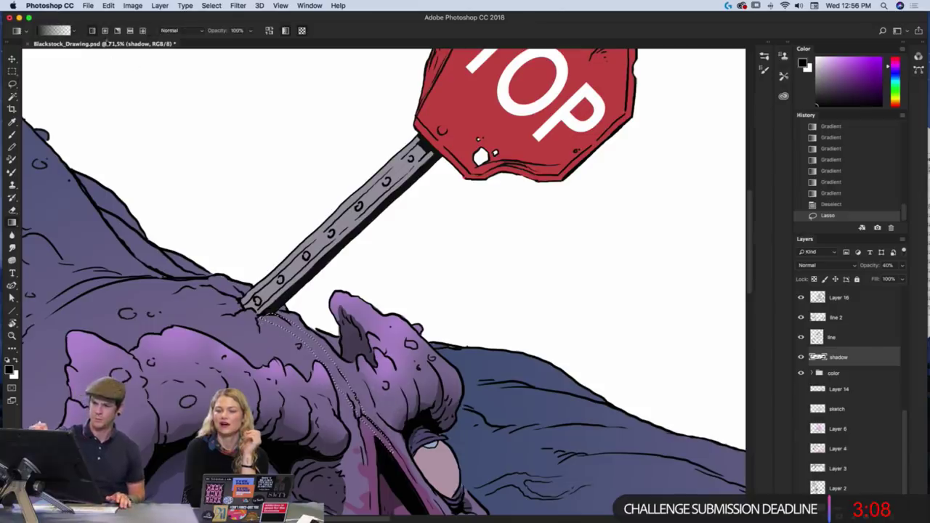
pyautogui.moveTo(263, 317); pyautogui.dragTo(393, 455)
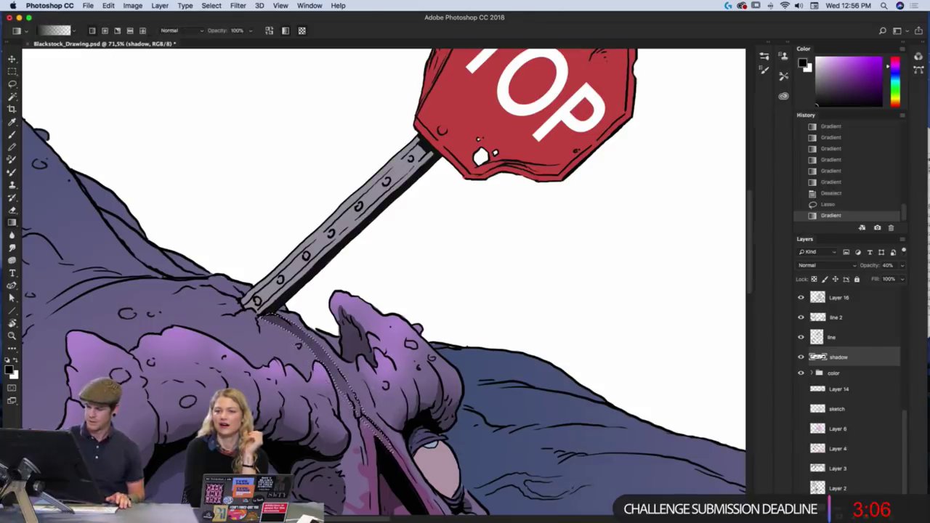
pyautogui.moveTo(270, 312); pyautogui.dragTo(344, 387)
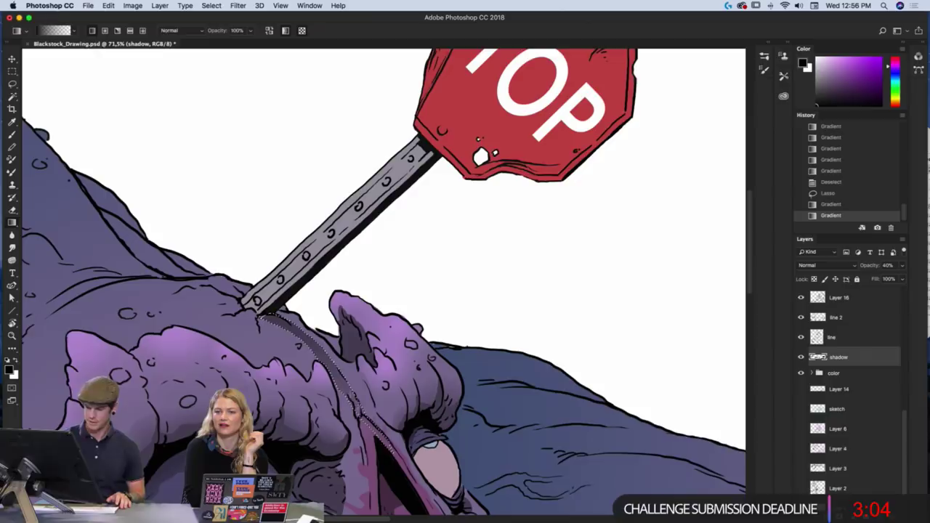
pyautogui.press('super+d')
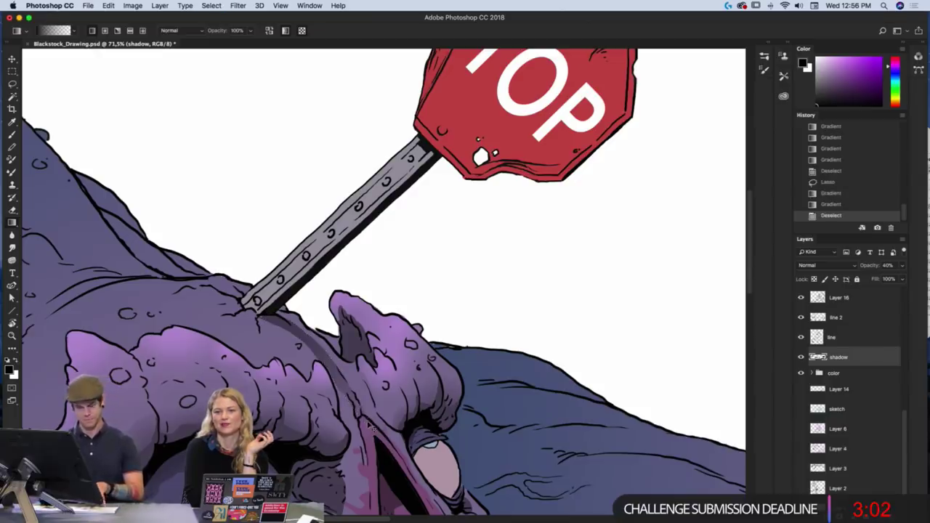
# - Brush black shadow along the fold beneath the near eye, from its inner corner around the underside of the eye bag
pyautogui.press('super+0')
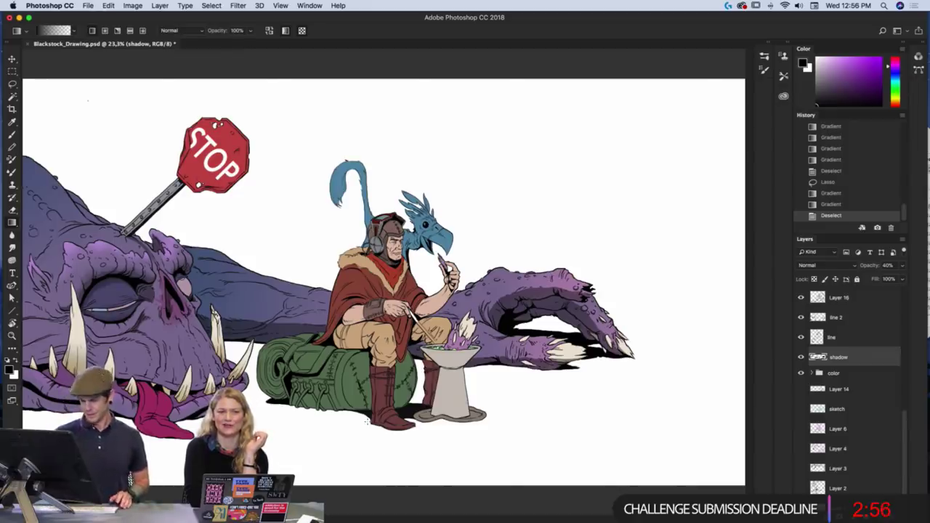
pyautogui.press('z')
pyautogui.moveTo(167, 250); pyautogui.dragTo(457, 307)
pyautogui.moveTo(493, 363); pyautogui.dragTo(465, 307)
pyautogui.moveTo(335, 342); pyautogui.dragTo(389, 379)
pyautogui.scroll(3, 486, 311)
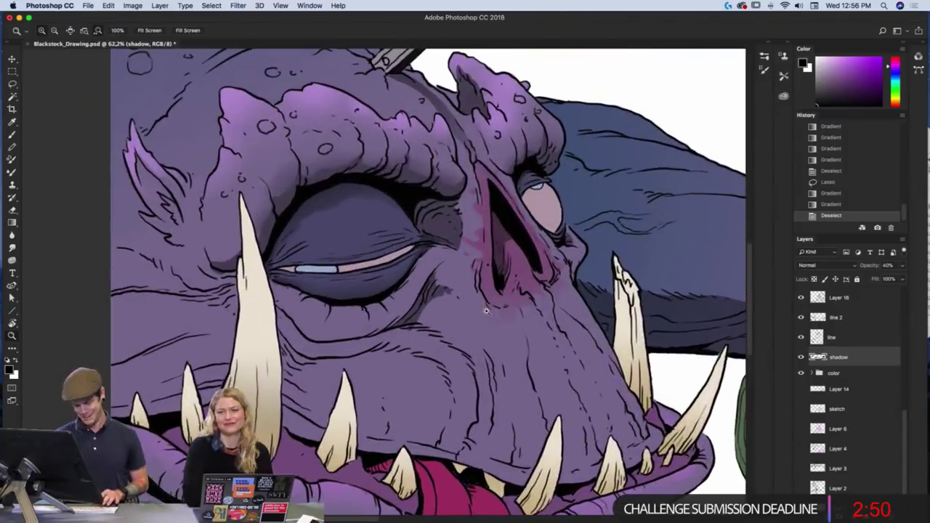
pyautogui.press('b')
pyautogui.moveTo(416, 323)
pyautogui.mouseDown()
pyautogui.moveTo(396, 325)
pyautogui.moveTo(404, 319)
pyautogui.mouseUp()
pyautogui.moveTo(438, 268); pyautogui.dragTo(408, 308)
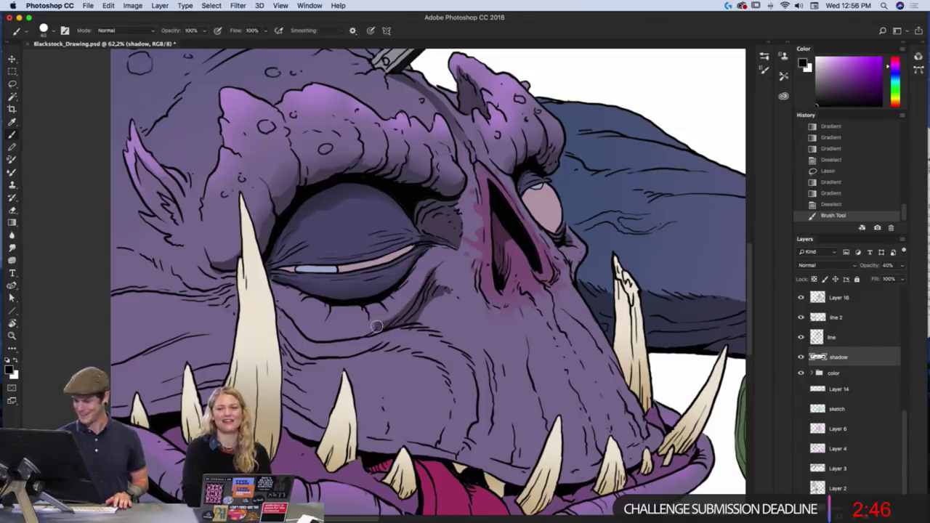
pyautogui.moveTo(364, 332); pyautogui.dragTo(367, 330)
pyautogui.moveTo(373, 327)
pyautogui.mouseDown()
pyautogui.moveTo(307, 332)
pyautogui.moveTo(295, 306)
pyautogui.moveTo(315, 337)
pyautogui.moveTo(366, 331)
pyautogui.mouseUp()
pyautogui.moveTo(355, 335); pyautogui.dragTo(385, 325)
pyautogui.moveTo(417, 298); pyautogui.dragTo(435, 282)
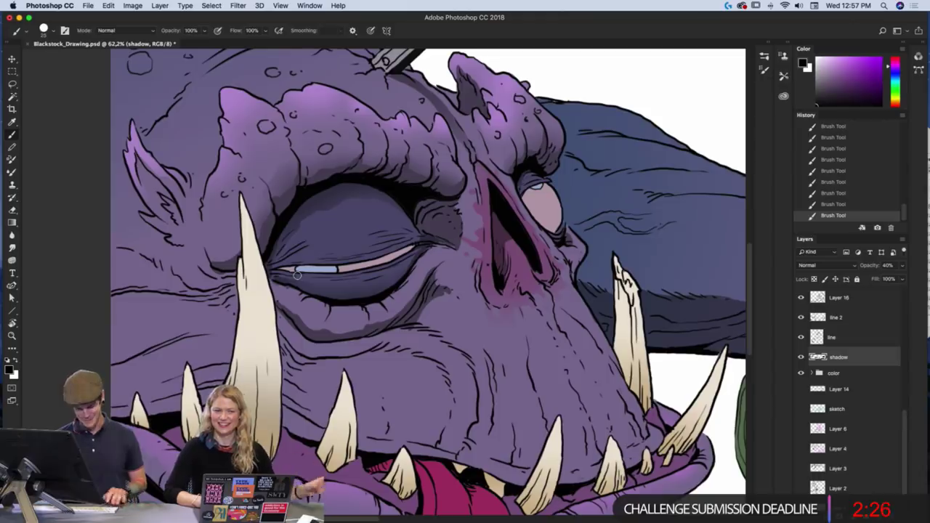
# - Brush shadow along the curved cheek creases below the near eye bag, from beside the snout back to the large tusk
pyautogui.scroll(-5, 539, 334)
pyautogui.hscroll(-3, 538, 334)
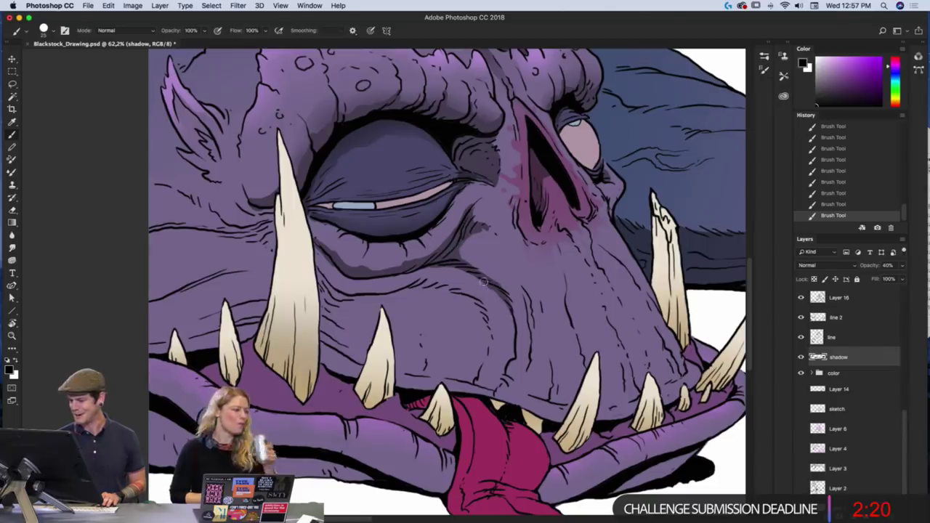
pyautogui.moveTo(485, 284); pyautogui.dragTo(343, 272)
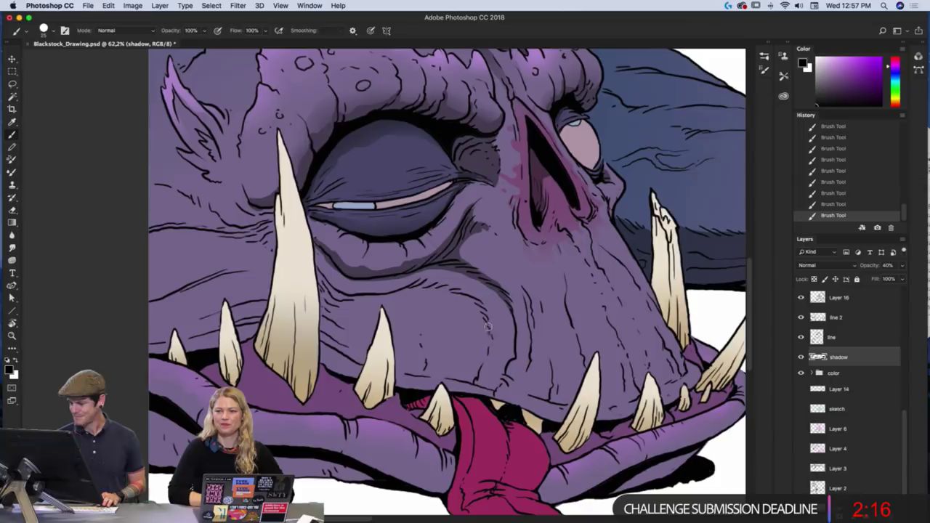
pyautogui.moveTo(488, 330)
pyautogui.mouseDown()
pyautogui.moveTo(420, 287)
pyautogui.moveTo(345, 295)
pyautogui.moveTo(323, 280)
pyautogui.mouseUp()
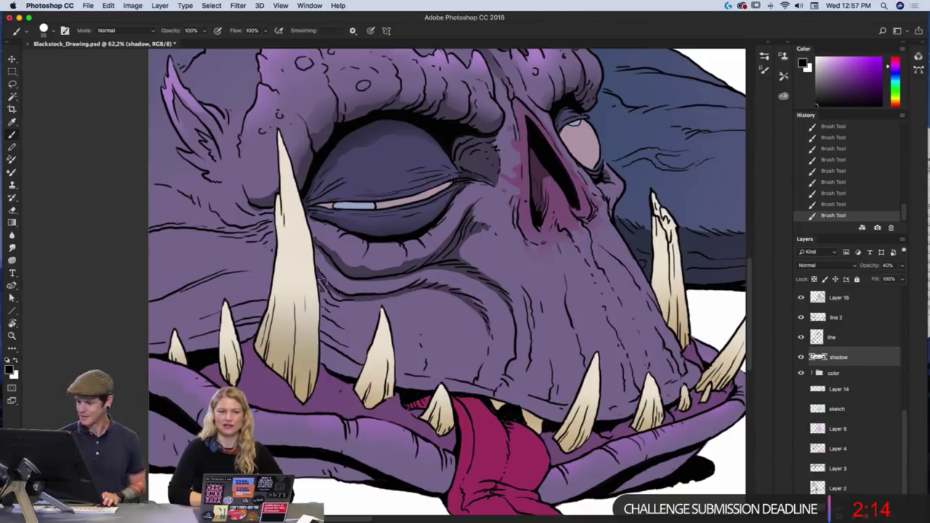
# - Lasso the cheek hollow below the near eye's crease, fill it with black-to-transparent gradients fading downward toward the mouth, and clear the selection
pyautogui.scroll(2, 550, 349)
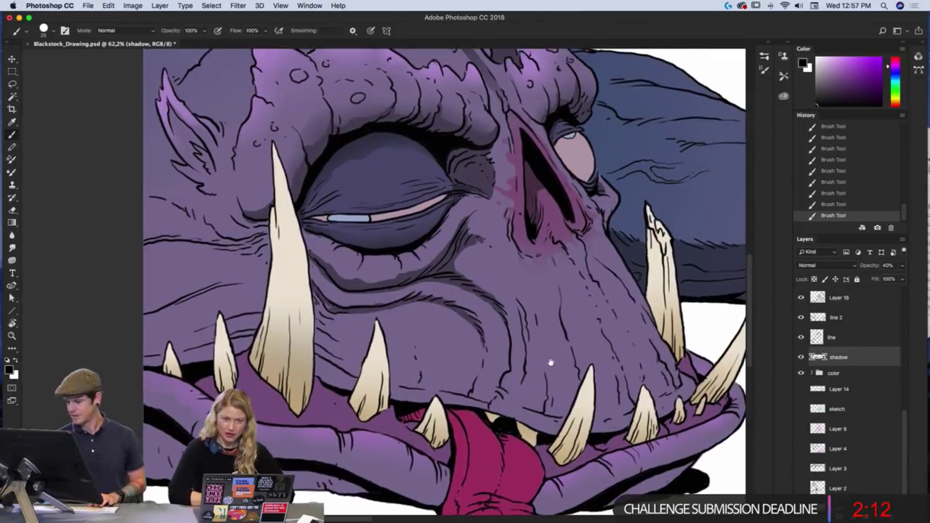
pyautogui.press('l')
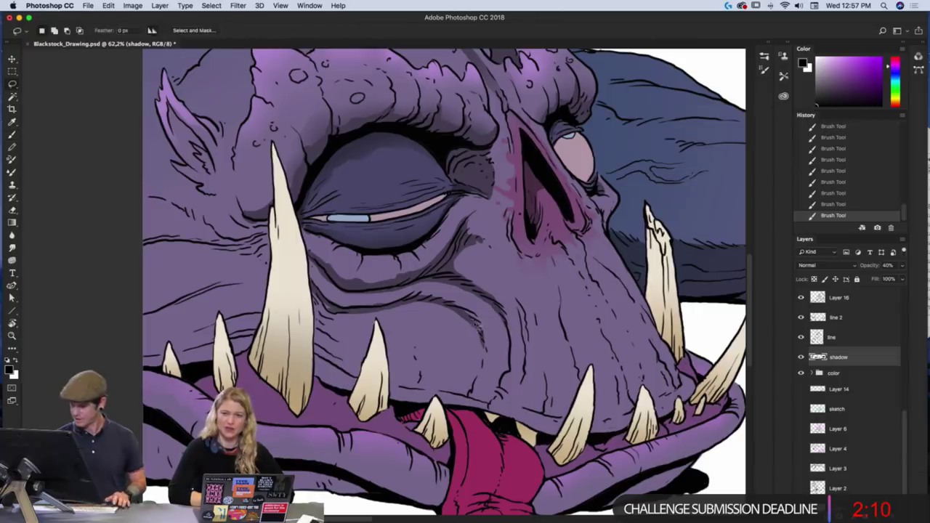
pyautogui.moveTo(473, 318); pyautogui.dragTo(483, 376)
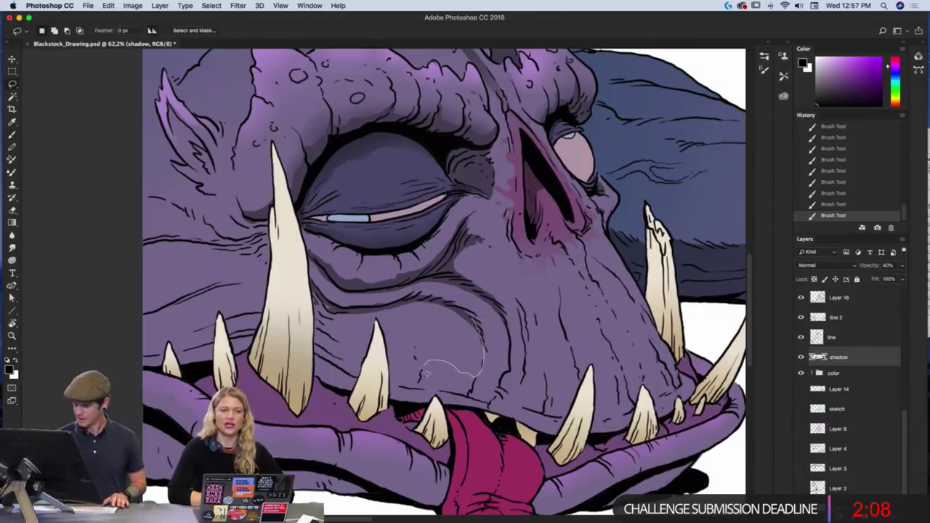
pyautogui.moveTo(412, 374)
pyautogui.mouseDown()
pyautogui.moveTo(391, 372)
pyautogui.moveTo(379, 323)
pyautogui.moveTo(367, 367)
pyautogui.moveTo(323, 335)
pyautogui.moveTo(314, 285)
pyautogui.mouseUp()
pyautogui.moveTo(346, 314)
pyautogui.mouseDown()
pyautogui.moveTo(448, 306)
pyautogui.moveTo(483, 349)
pyautogui.mouseUp()
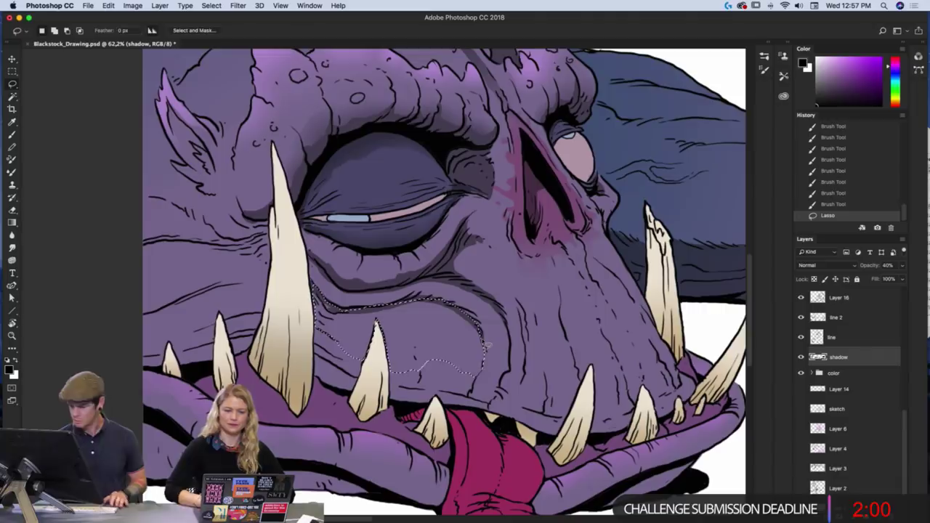
pyautogui.press('g')
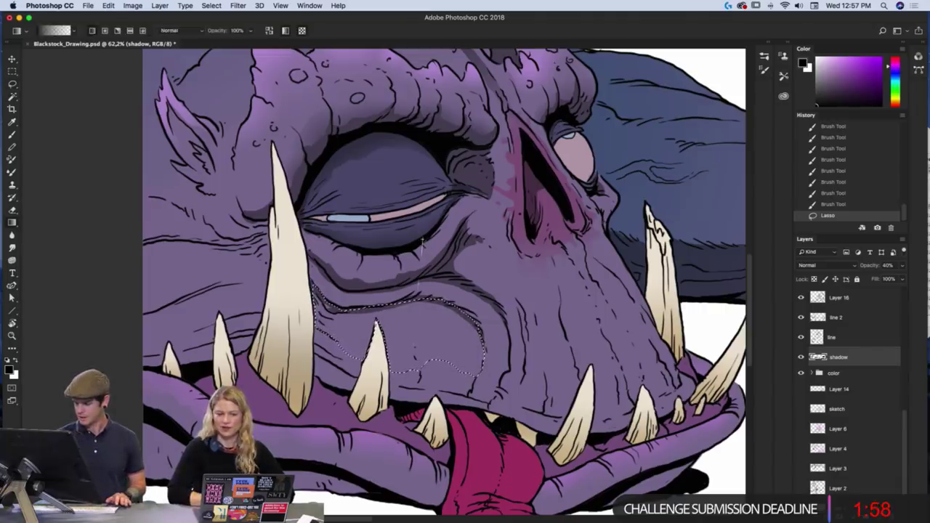
pyautogui.moveTo(424, 273); pyautogui.dragTo(417, 345)
pyautogui.moveTo(428, 290); pyautogui.dragTo(407, 371)
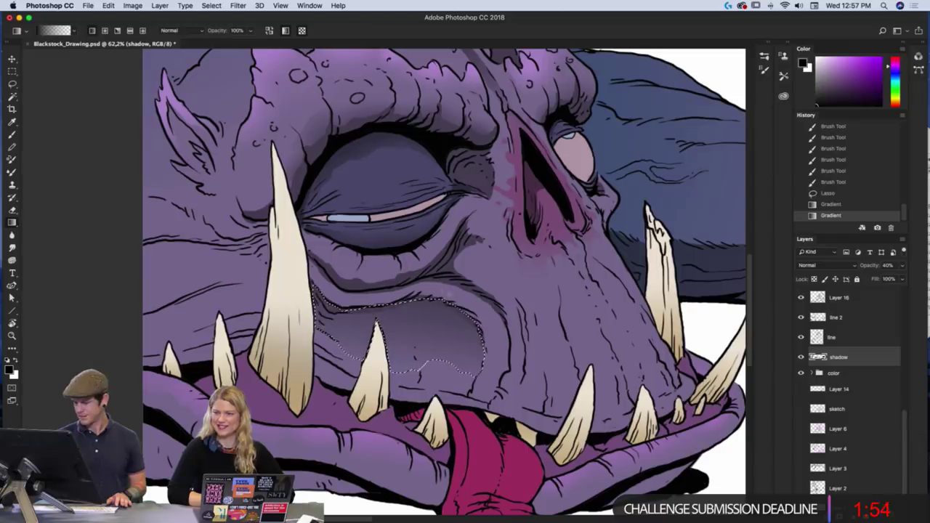
pyautogui.moveTo(443, 285); pyautogui.dragTo(347, 382)
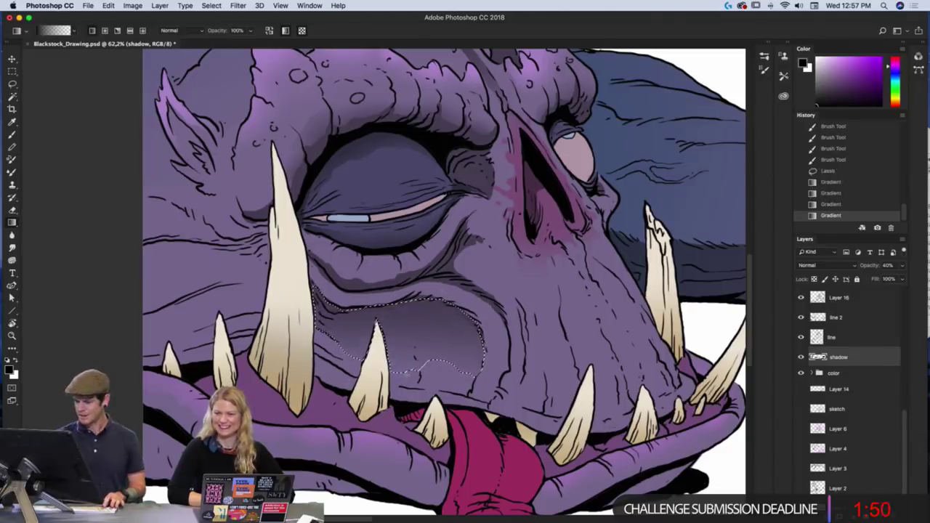
pyautogui.press('cmd+d')
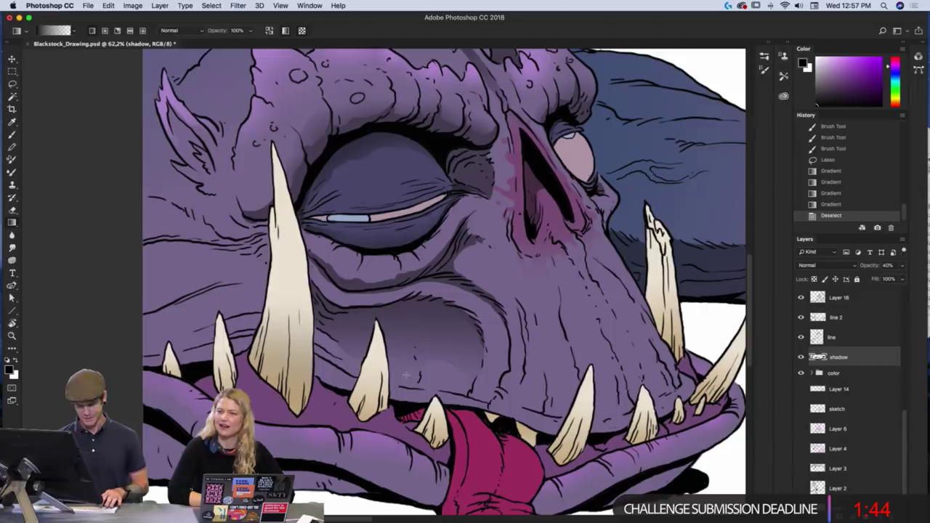
# - Erase stray shadow along the curved cheek crease, from above the hollow around and down toward the upper lip
pyautogui.press('e')
pyautogui.moveTo(387, 299); pyautogui.dragTo(436, 296)
pyautogui.moveTo(458, 301)
pyautogui.mouseDown()
pyautogui.moveTo(493, 327)
pyautogui.moveTo(500, 406)
pyautogui.mouseUp()
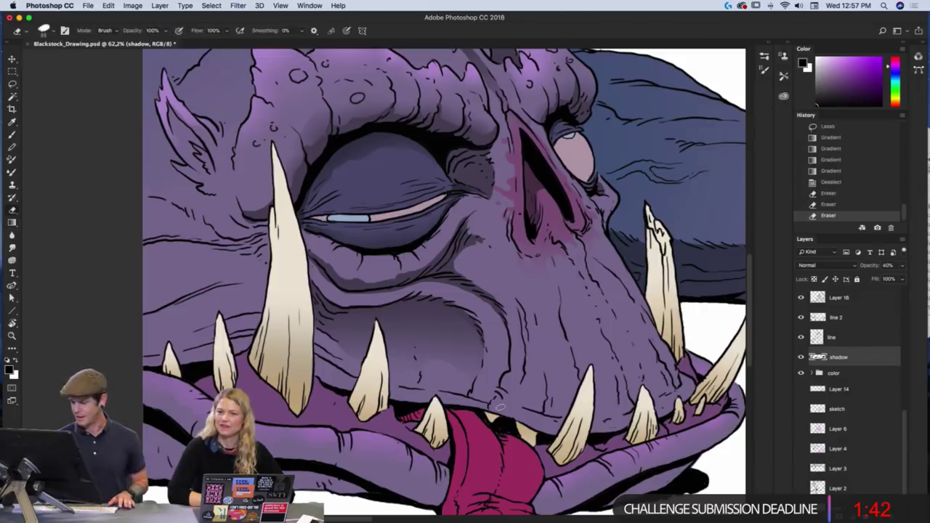
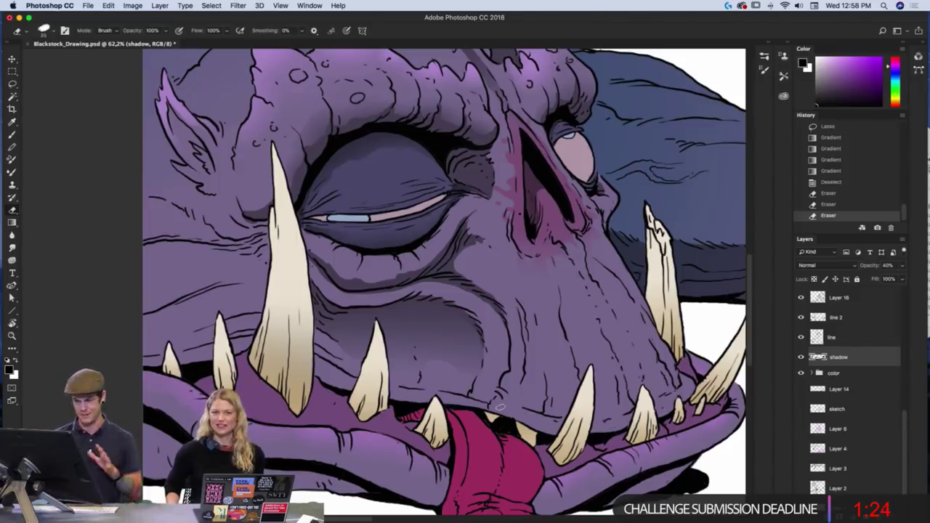
# - Lasso a small patch of cheek behind the large tusk, shade it with a black gradient fading away from the tusk, and deselect
pyautogui.moveTo(548, 307)
pyautogui.mouseDown()
pyautogui.moveTo(604, 247)
pyautogui.moveTo(640, 369)
pyautogui.mouseUp()
pyautogui.press('l')
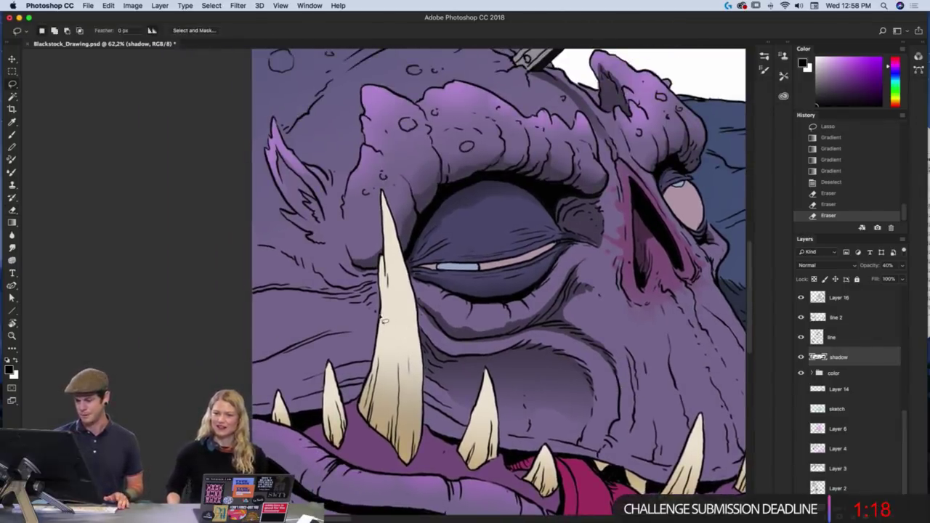
pyautogui.moveTo(367, 299); pyautogui.dragTo(368, 301)
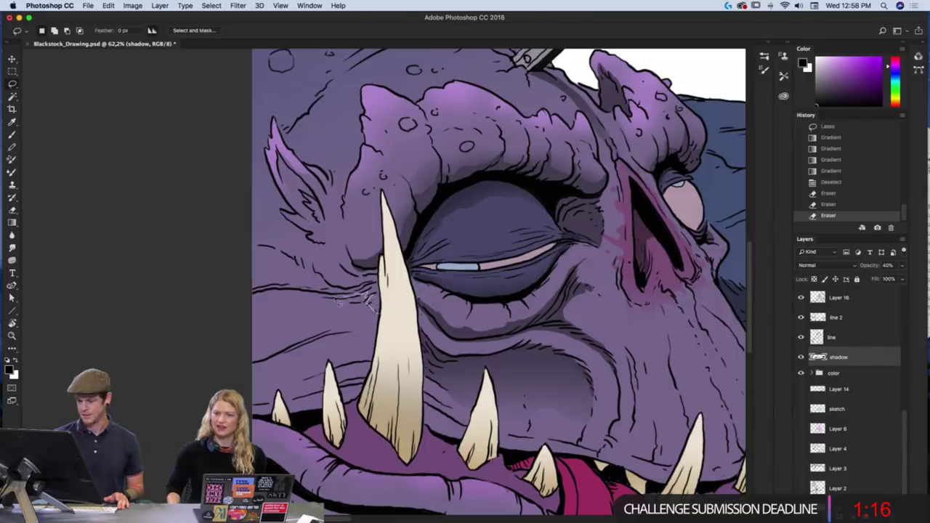
pyautogui.moveTo(332, 334)
pyautogui.mouseDown()
pyautogui.moveTo(381, 325)
pyautogui.moveTo(370, 302)
pyautogui.mouseUp()
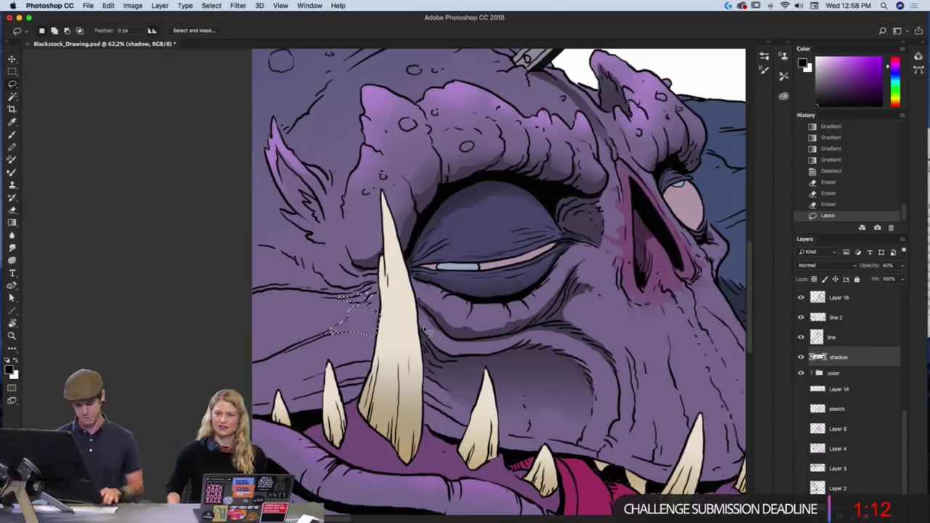
pyautogui.press('g')
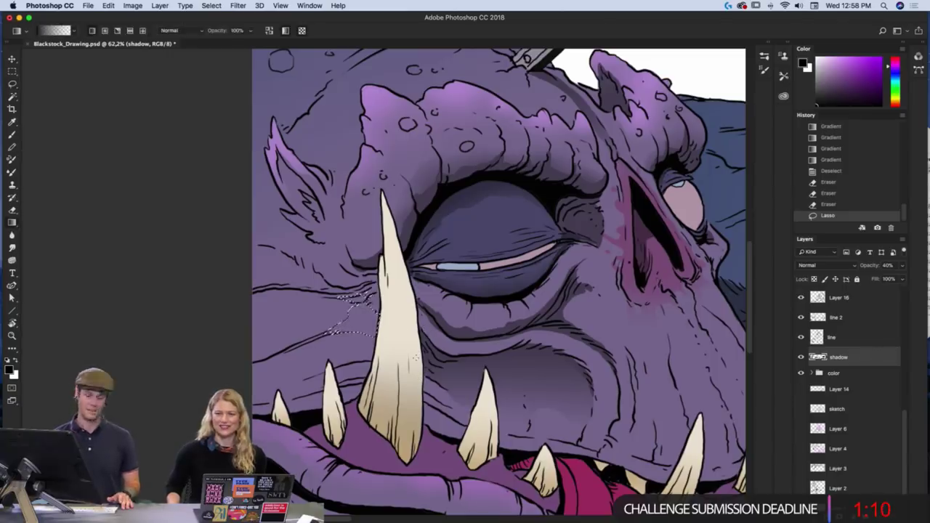
pyautogui.moveTo(379, 324); pyautogui.dragTo(351, 319)
pyautogui.press('super+d')
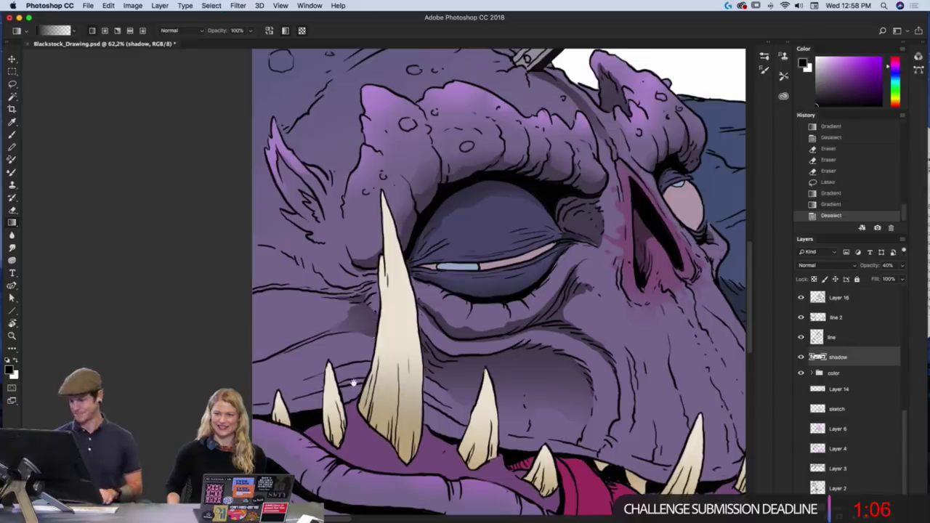
# - Review the whole illustration and compare it with the shadow layer hidden and shown
pyautogui.scroll(-5, 584, 258)
pyautogui.scroll(2, 583, 258)
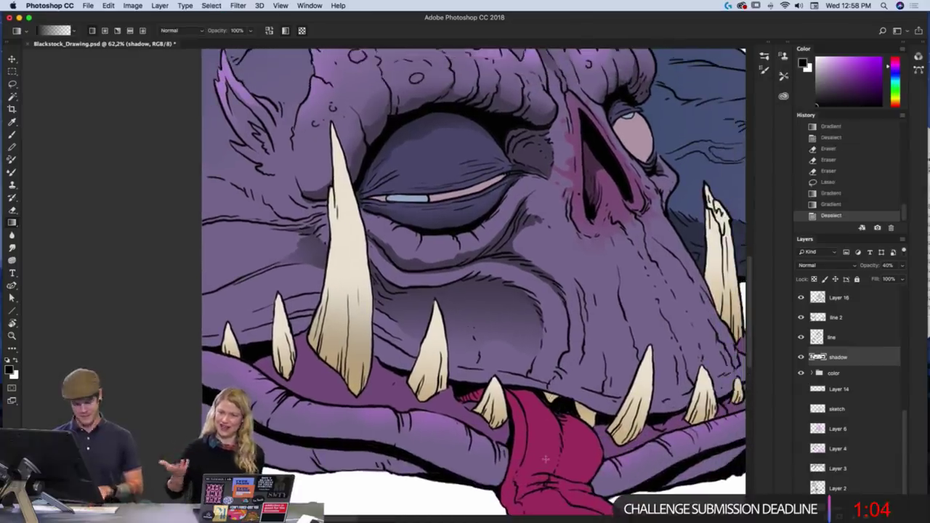
pyautogui.press('super+0')
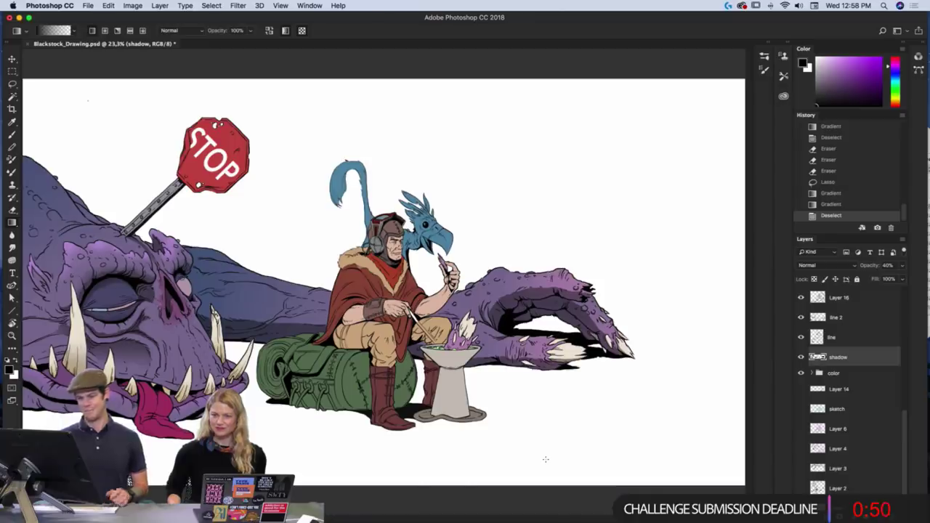
pyautogui.press('z')
pyautogui.moveTo(334, 365); pyautogui.dragTo(360, 364)
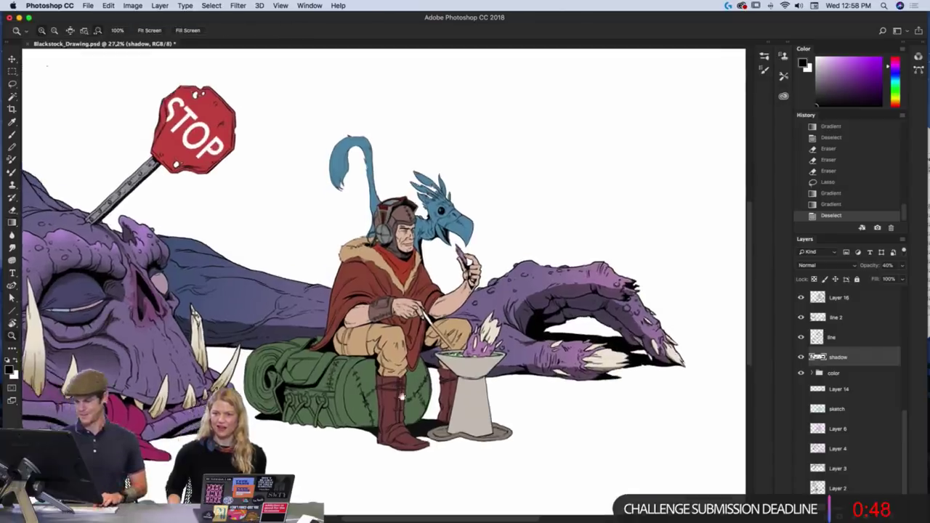
pyautogui.moveTo(273, 362); pyautogui.dragTo(566, 408)
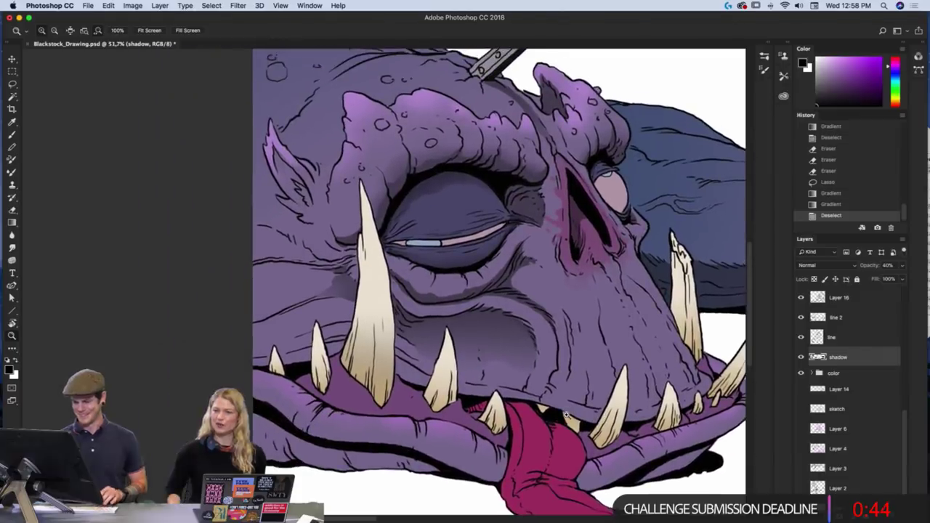
pyautogui.hotkey('ctrl', '0')
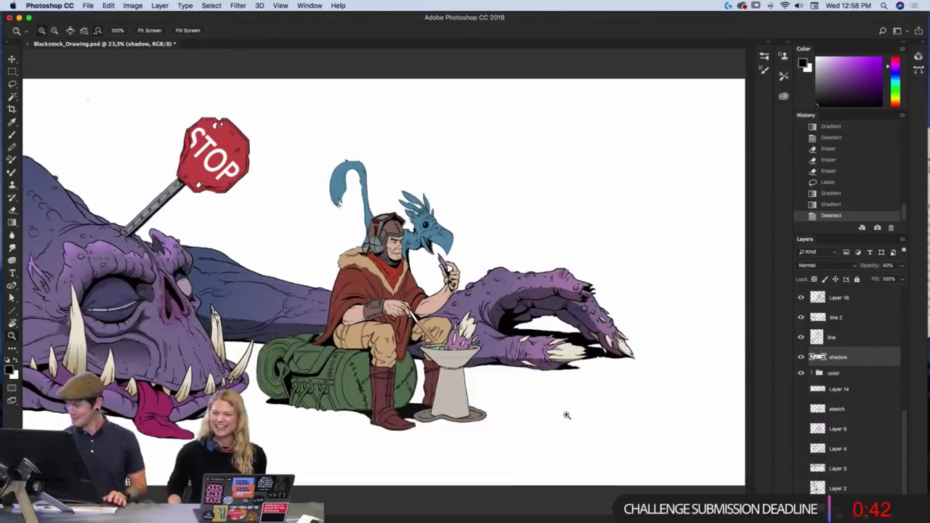
pyautogui.click(801, 356)
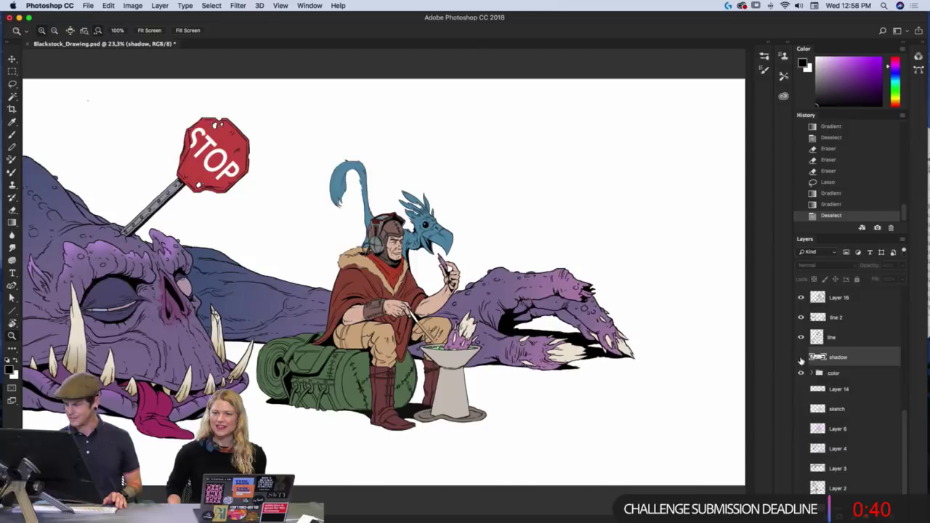
pyautogui.click(801, 357)
pyautogui.click(801, 358)
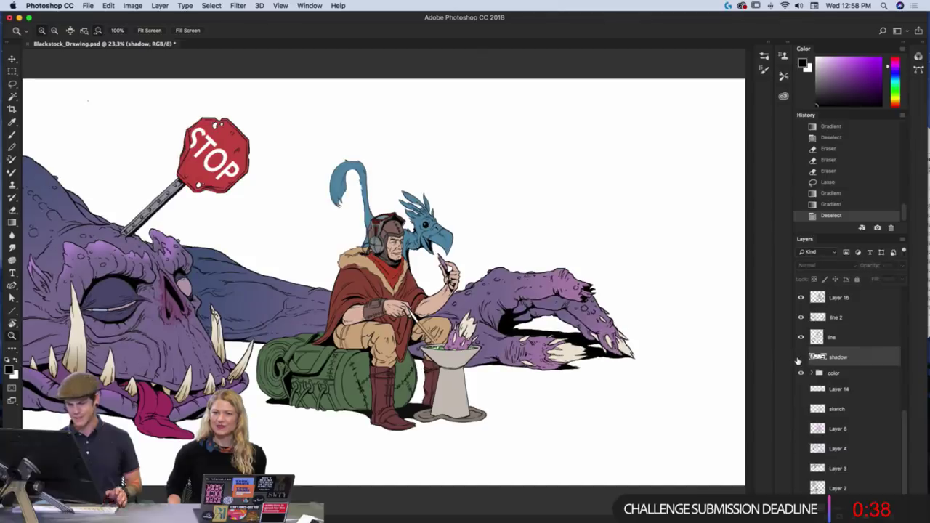
pyautogui.click(800, 357)
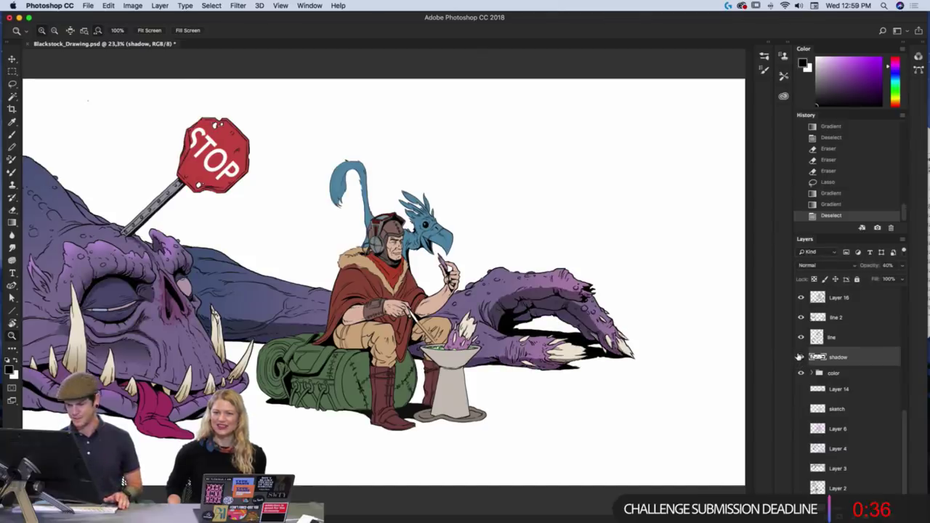
# - Lasso a narrow strip above the long cheek crease behind the large tusk, darken it with a fading black gradient, and deselect
pyautogui.moveTo(330, 386); pyautogui.dragTo(367, 386)
pyautogui.moveTo(298, 399); pyautogui.dragTo(661, 429)
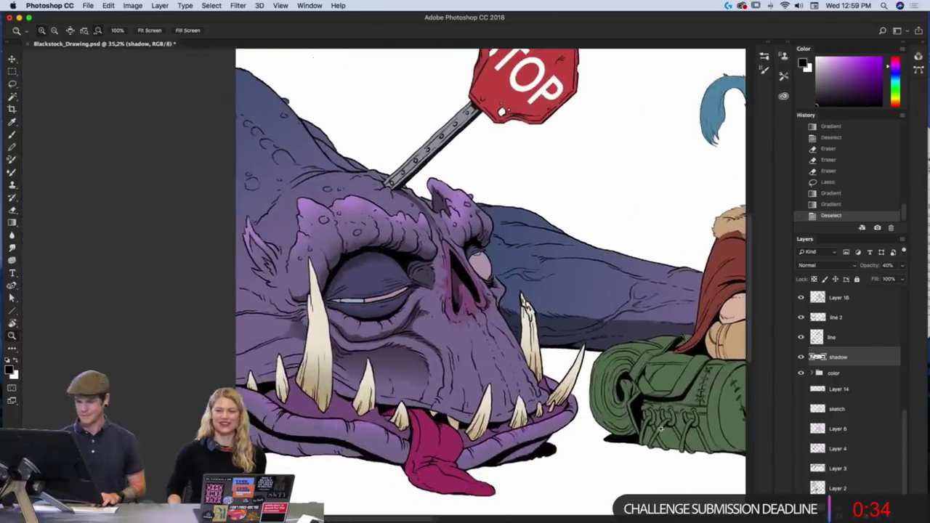
pyautogui.moveTo(459, 331); pyautogui.dragTo(494, 331)
pyautogui.moveTo(475, 407); pyautogui.dragTo(570, 265)
pyautogui.scroll(2, 571, 266)
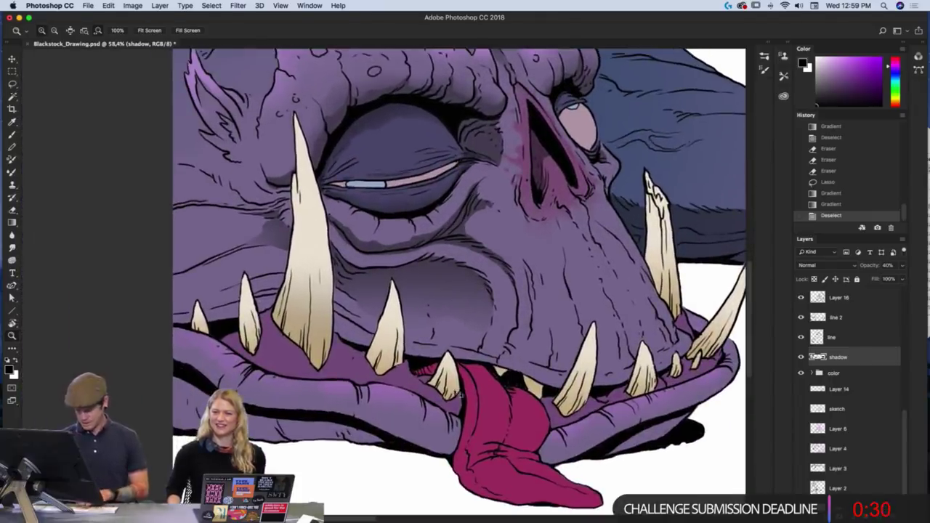
pyautogui.press('l')
pyautogui.moveTo(263, 236)
pyautogui.mouseDown()
pyautogui.moveTo(161, 267)
pyautogui.moveTo(174, 277)
pyautogui.moveTo(195, 272)
pyautogui.moveTo(263, 235)
pyautogui.mouseUp()
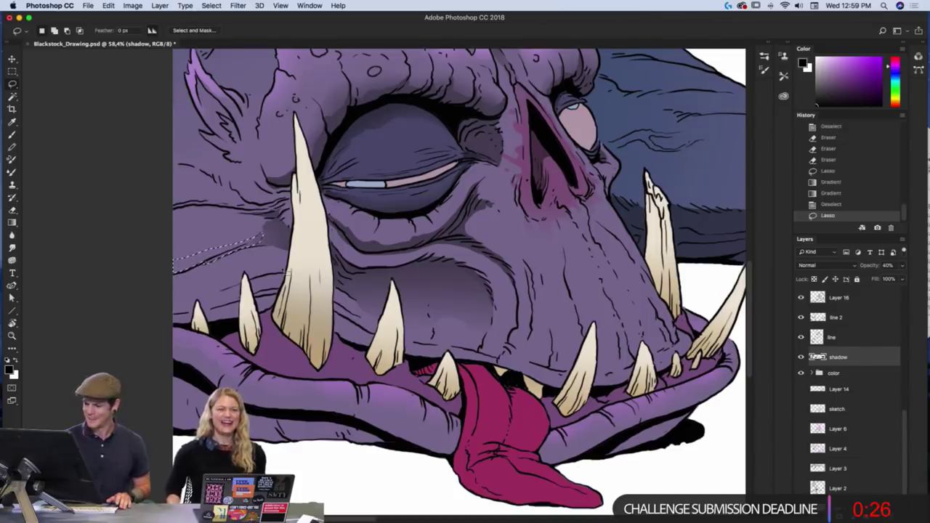
pyautogui.press('g')
pyautogui.moveTo(205, 302)
pyautogui.mouseDown()
pyautogui.moveTo(183, 250)
pyautogui.moveTo(217, 216)
pyautogui.mouseUp()
pyautogui.press('super+d')
# - Brush black shadow along the skin folds between the small ear spike and the large tusk
pyautogui.moveTo(499, 333); pyautogui.dragTo(540, 423)
pyautogui.press('b')
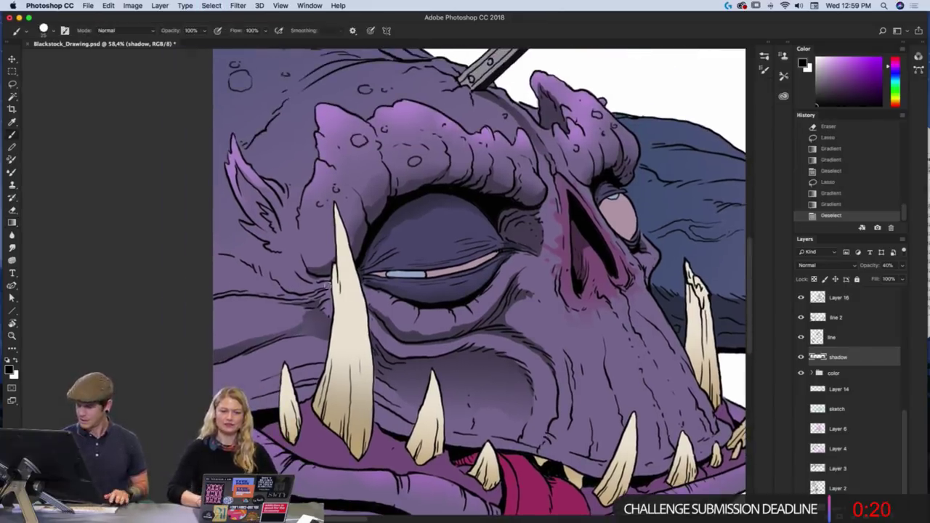
pyautogui.moveTo(290, 254)
pyautogui.mouseDown()
pyautogui.moveTo(299, 271)
pyautogui.moveTo(327, 282)
pyautogui.moveTo(286, 299)
pyautogui.moveTo(234, 297)
pyautogui.mouseUp()
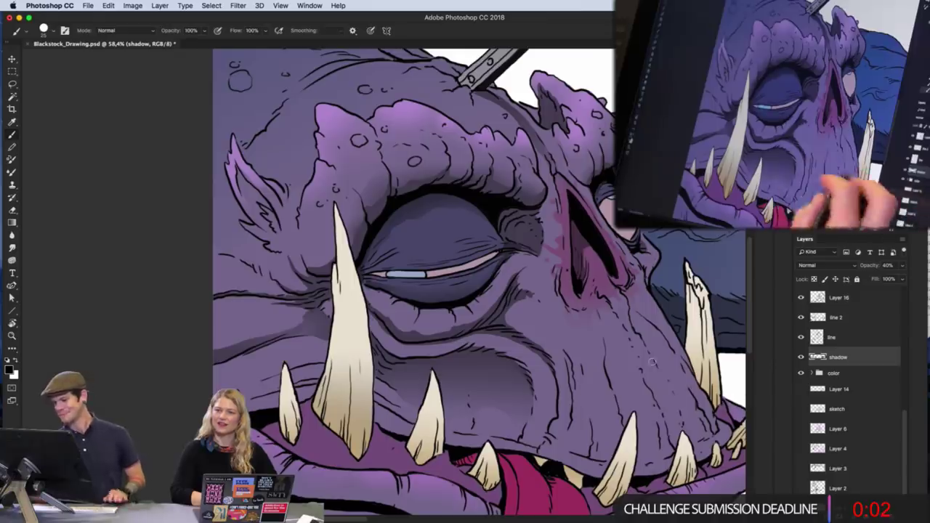
# - Brush black shadow along the long vertical wrinkles running down the snout from the nose toward the upper lip
pyautogui.moveTo(592, 292); pyautogui.dragTo(459, 348)
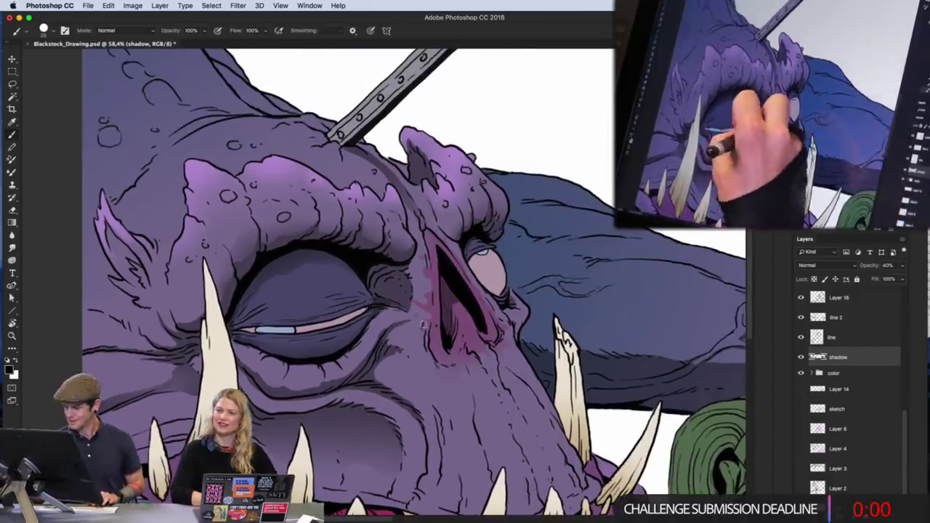
pyautogui.moveTo(432, 405)
pyautogui.mouseDown()
pyautogui.moveTo(425, 285)
pyautogui.moveTo(434, 353)
pyautogui.mouseUp()
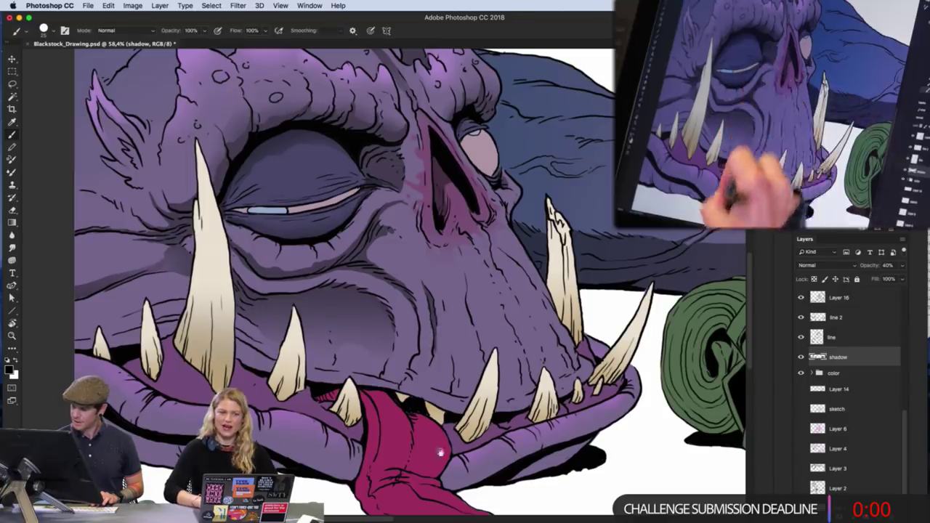
pyautogui.moveTo(531, 365)
pyautogui.mouseDown()
pyautogui.moveTo(502, 380)
pyautogui.moveTo(509, 366)
pyautogui.mouseUp()
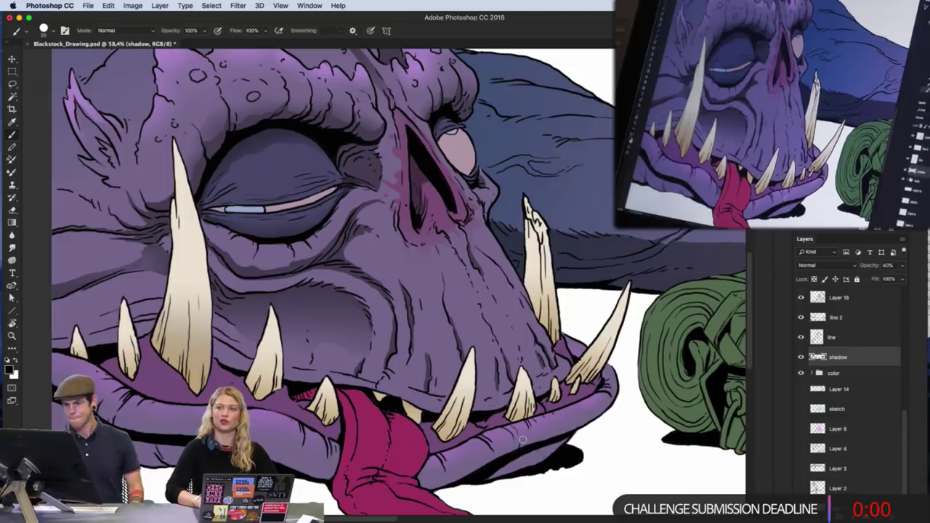
# - Lasso the wedge of skin between the near eye bag's folds and the snout, shade it with a fading black gradient, and deselect
pyautogui.press('l')
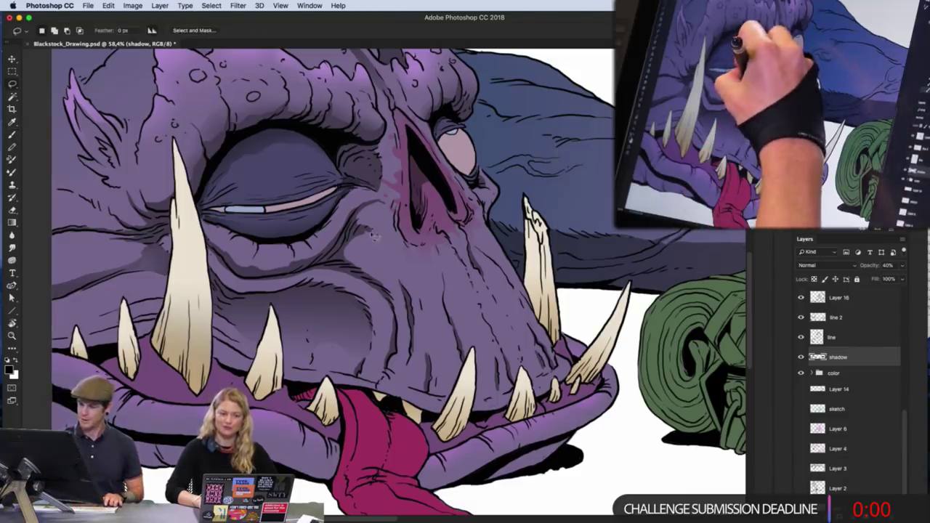
pyautogui.moveTo(355, 238)
pyautogui.mouseDown()
pyautogui.moveTo(362, 270)
pyautogui.moveTo(397, 296)
pyautogui.moveTo(364, 229)
pyautogui.moveTo(382, 272)
pyautogui.mouseUp()
pyautogui.press('g')
pyautogui.press('super+d')
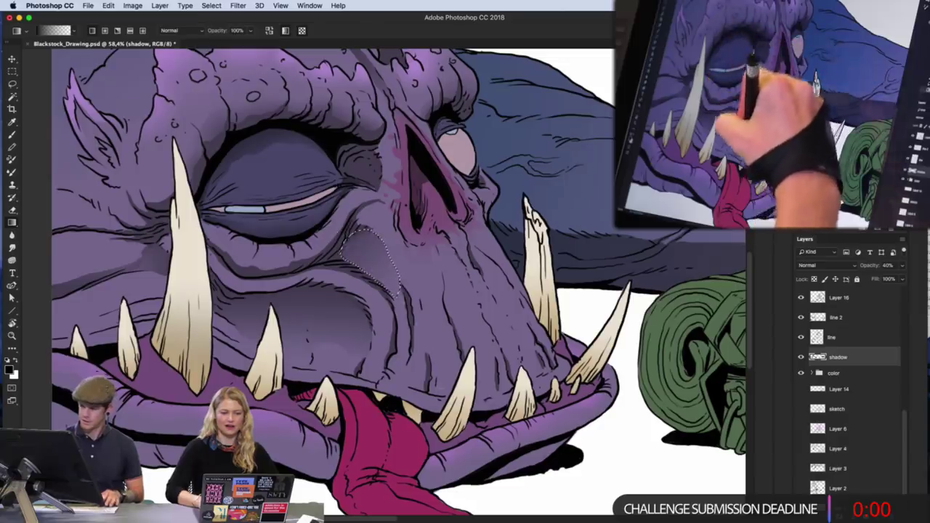
# - Lasso the curved bag beneath the near eye, shade it with a fading black gradient, and deselect
pyautogui.moveTo(530, 336); pyautogui.dragTo(647, 386)
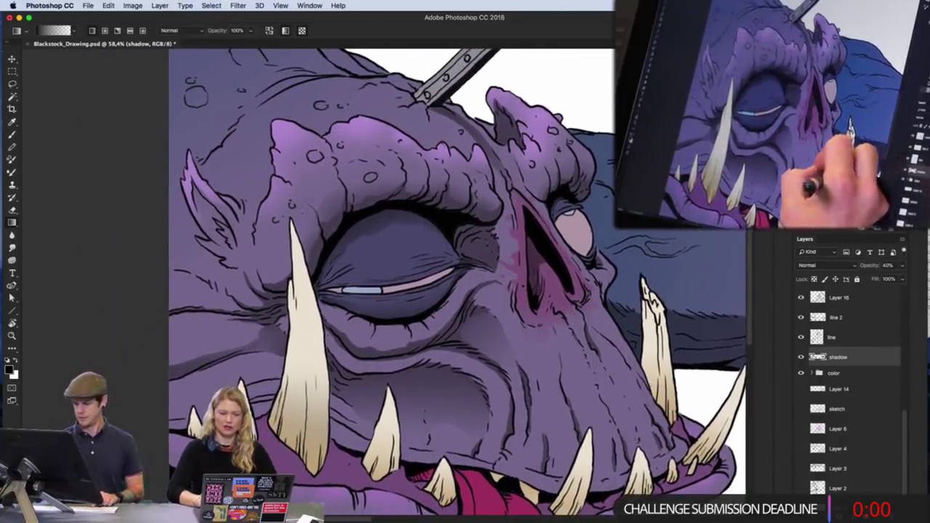
pyautogui.press('l')
pyautogui.moveTo(471, 297)
pyautogui.mouseDown()
pyautogui.moveTo(442, 333)
pyautogui.moveTo(395, 338)
pyautogui.moveTo(329, 323)
pyautogui.moveTo(456, 319)
pyautogui.moveTo(405, 338)
pyautogui.moveTo(368, 342)
pyautogui.moveTo(323, 318)
pyautogui.mouseUp()
pyautogui.press('super+d')
pyautogui.moveTo(356, 351)
pyautogui.mouseDown()
pyautogui.moveTo(403, 359)
pyautogui.moveTo(463, 329)
pyautogui.mouseUp()
pyautogui.press('g')
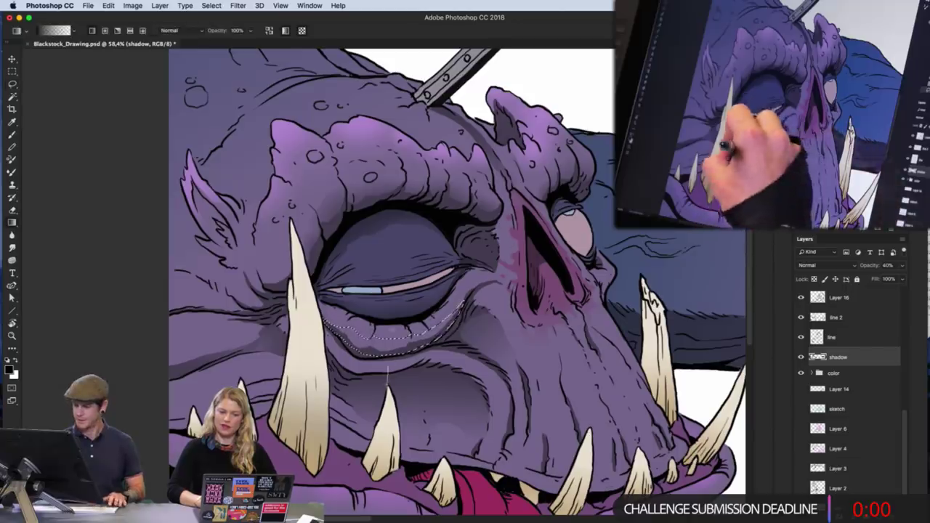
pyautogui.moveTo(407, 319); pyautogui.dragTo(427, 372)
pyautogui.hotkey('ctrl', 'd')
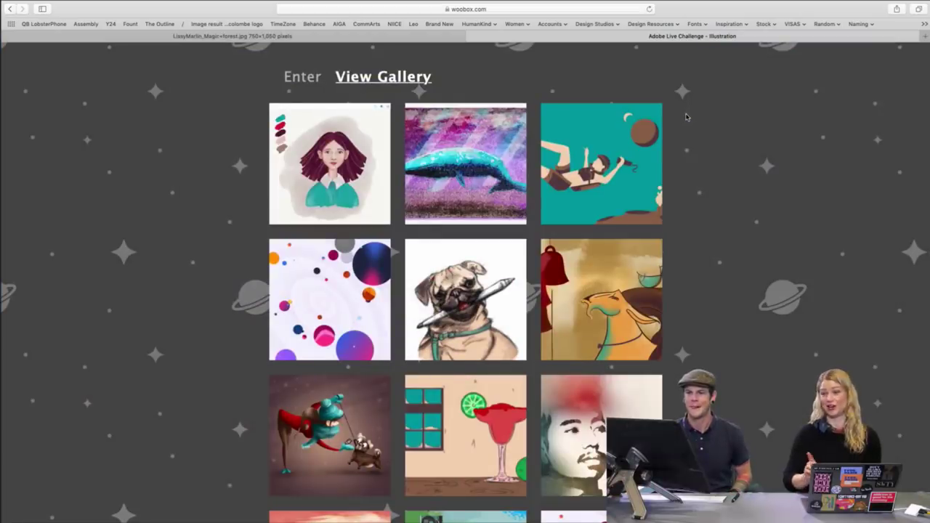
# - Switch to the illustration challenge gallery in Safari, refresh it, and examine the teal space scene with the floating figure at full size
pyautogui.click(649, 8)
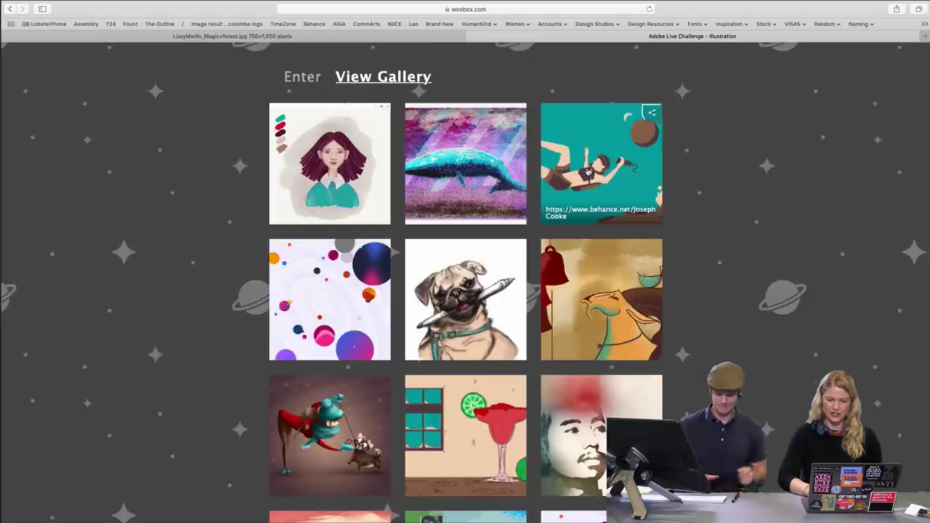
pyautogui.click(587, 170)
pyautogui.click(417, 191)
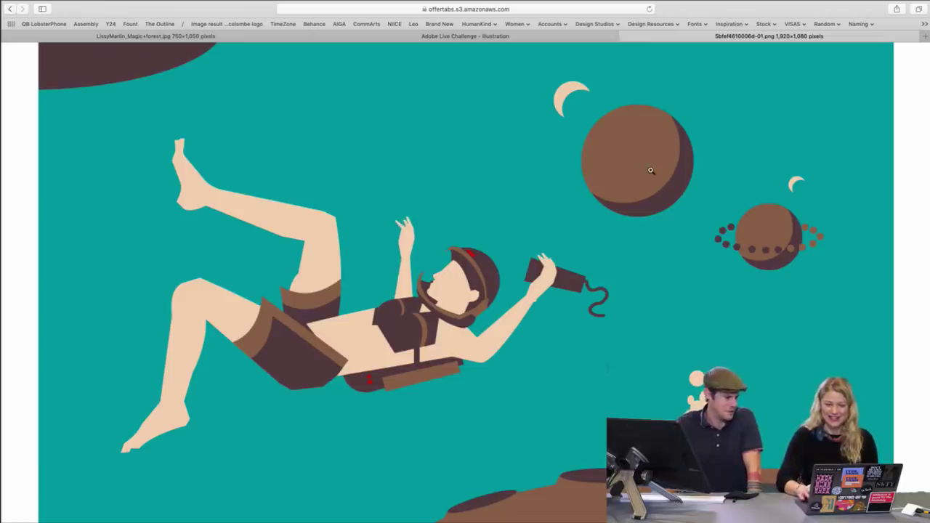
pyautogui.click(588, 149)
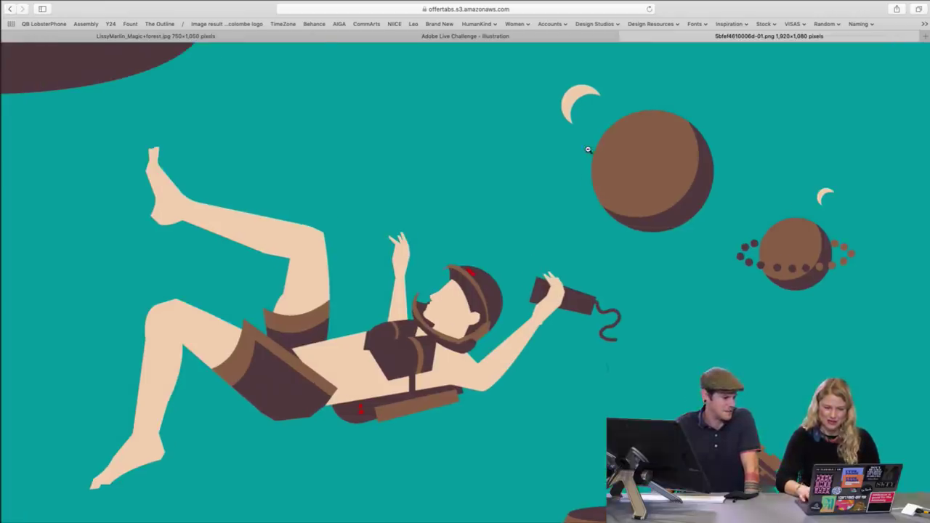
pyautogui.click(626, 36)
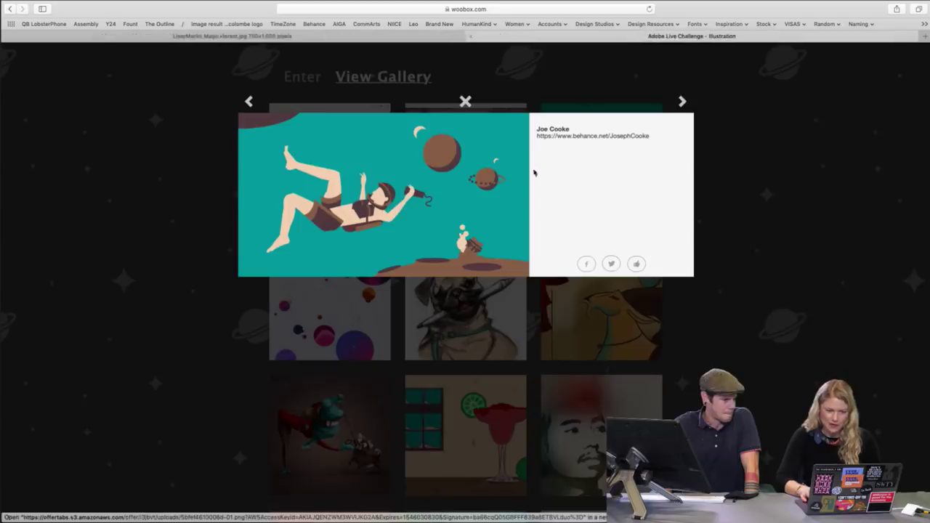
# - Go to the preceding gallery entry, examine the blue whale illustration at full size, and close the entry
pyautogui.click(249, 102)
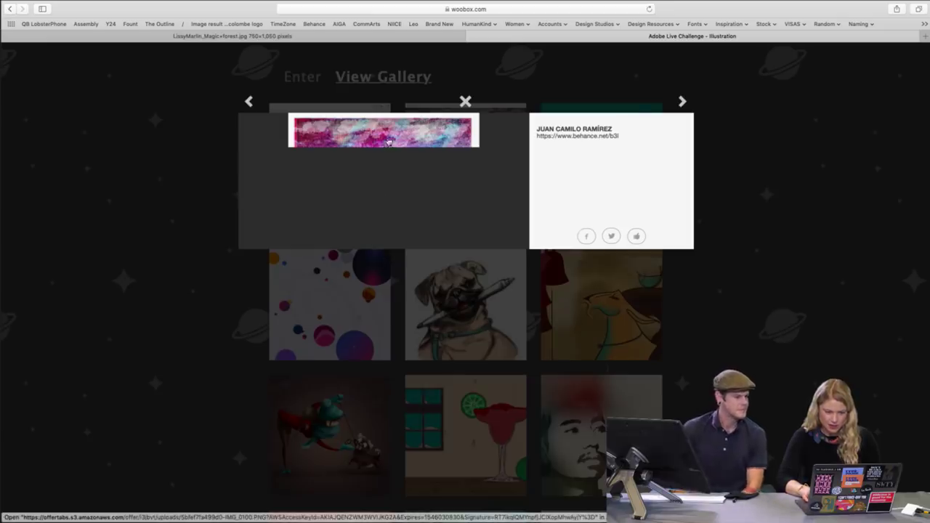
pyautogui.click(384, 154)
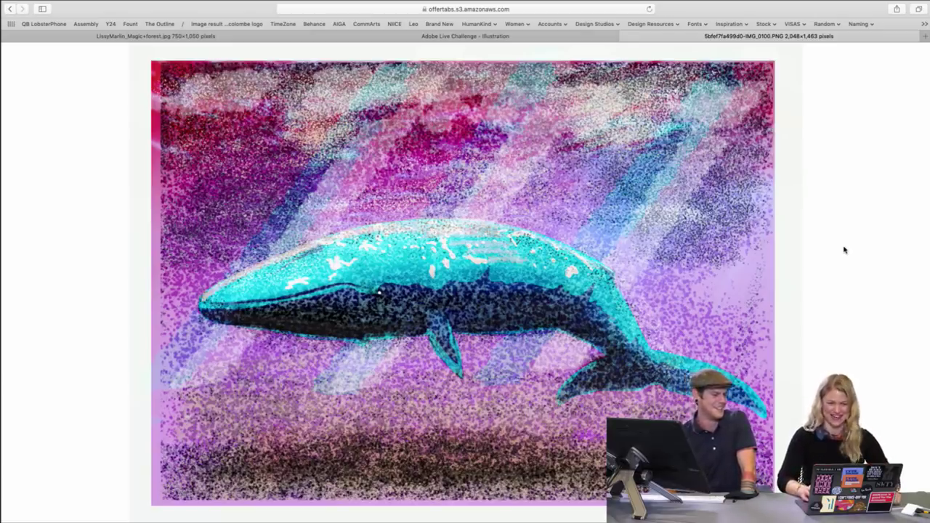
pyautogui.click(624, 36)
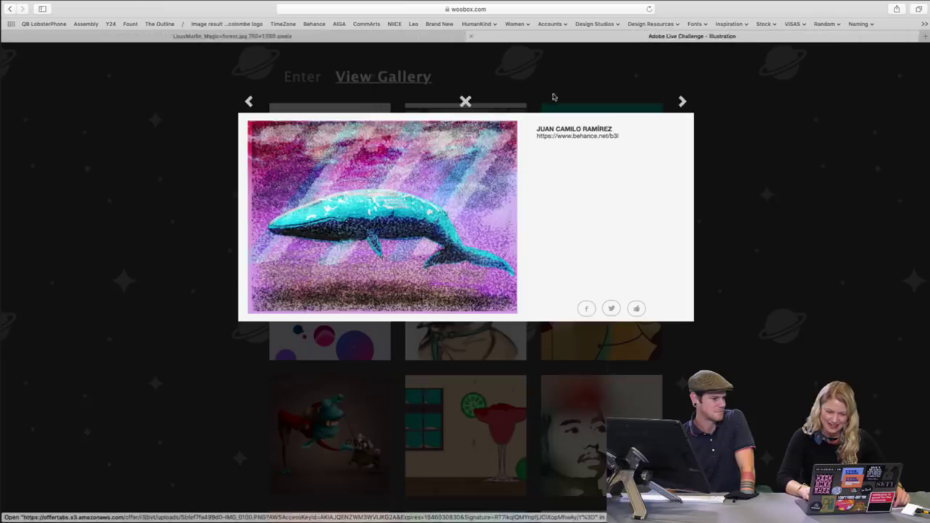
pyautogui.click(466, 102)
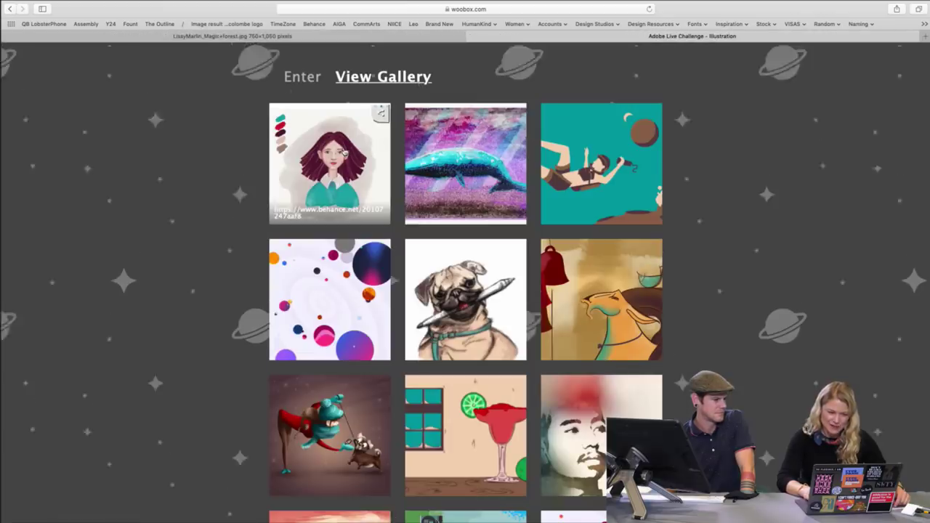
# - Examine the portrait of the dark-red-haired girl at full size and zoomed in, close the entry, and refresh the gallery
pyautogui.click(347, 151)
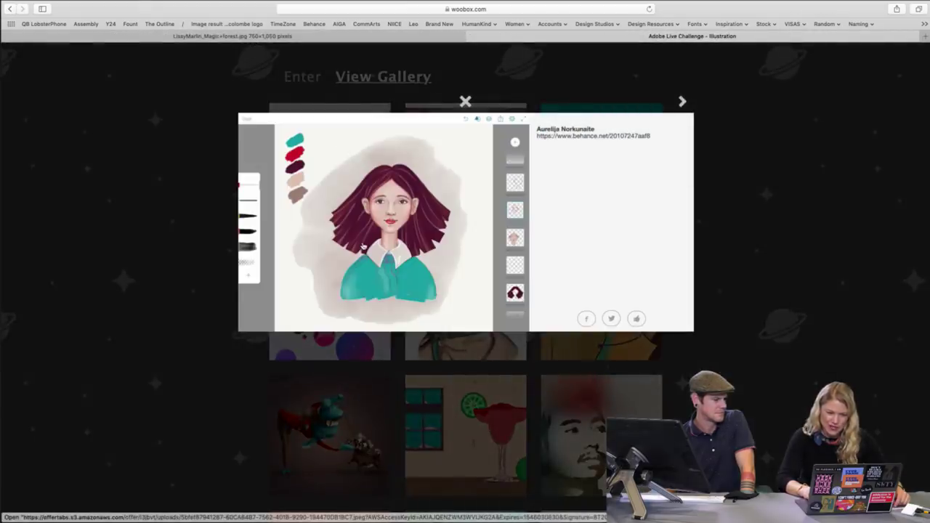
pyautogui.click(406, 231)
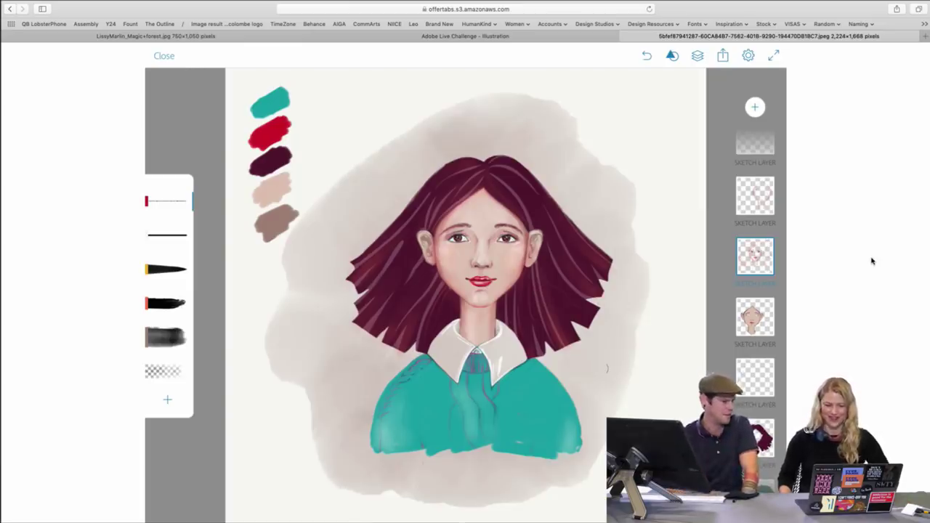
pyautogui.click(509, 274)
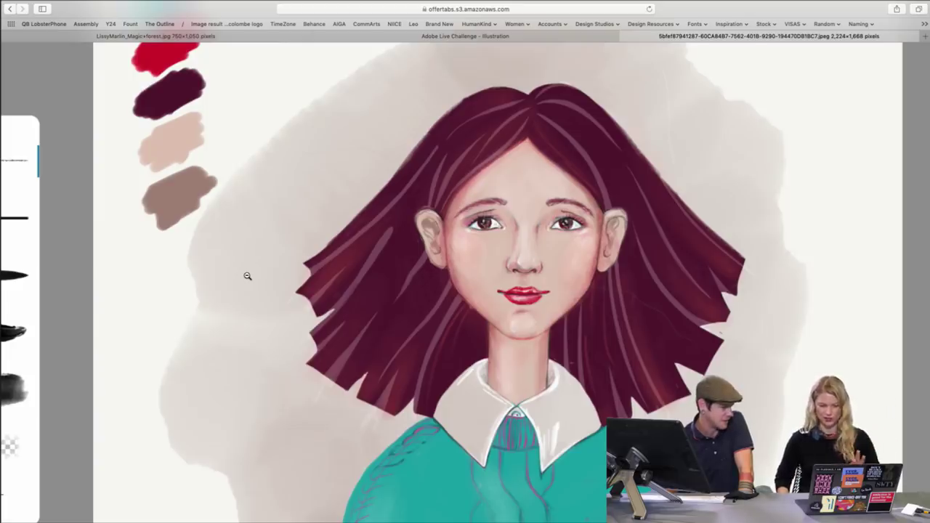
pyautogui.click(437, 276)
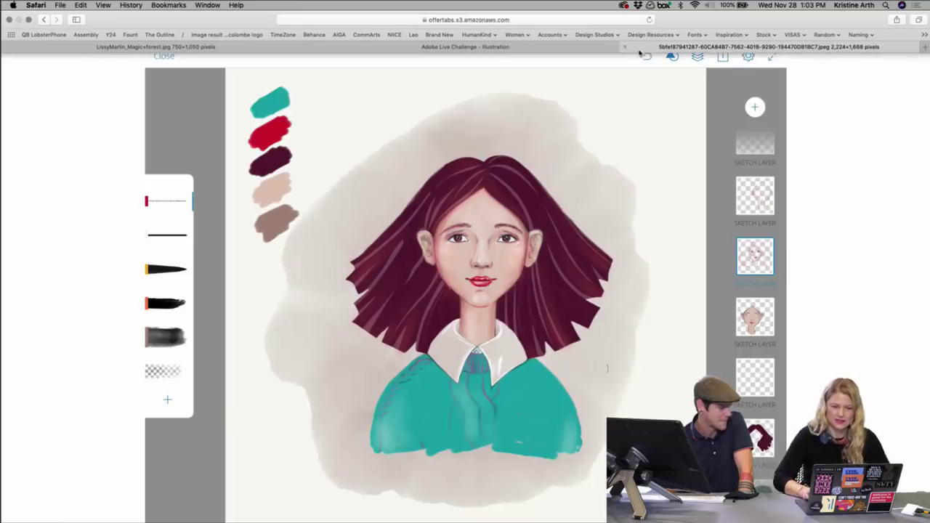
pyautogui.click(623, 47)
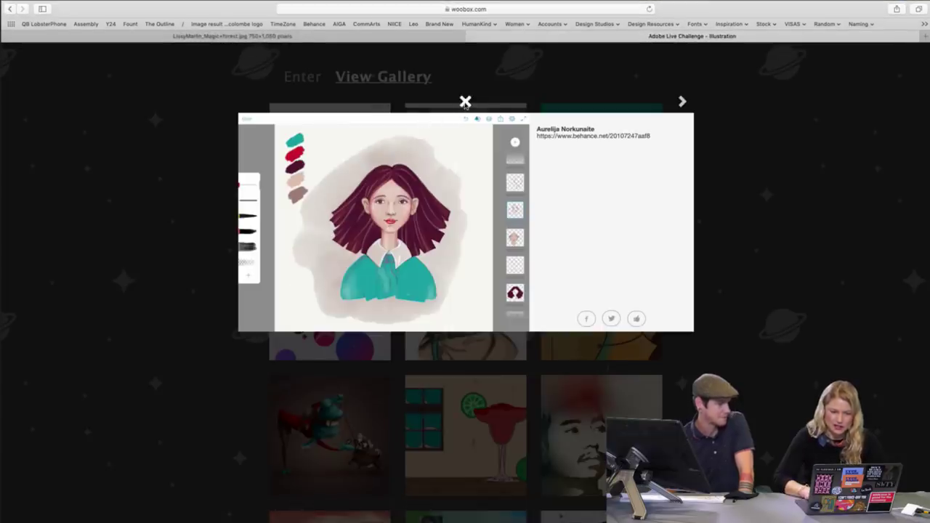
pyautogui.click(465, 102)
pyautogui.click(649, 9)
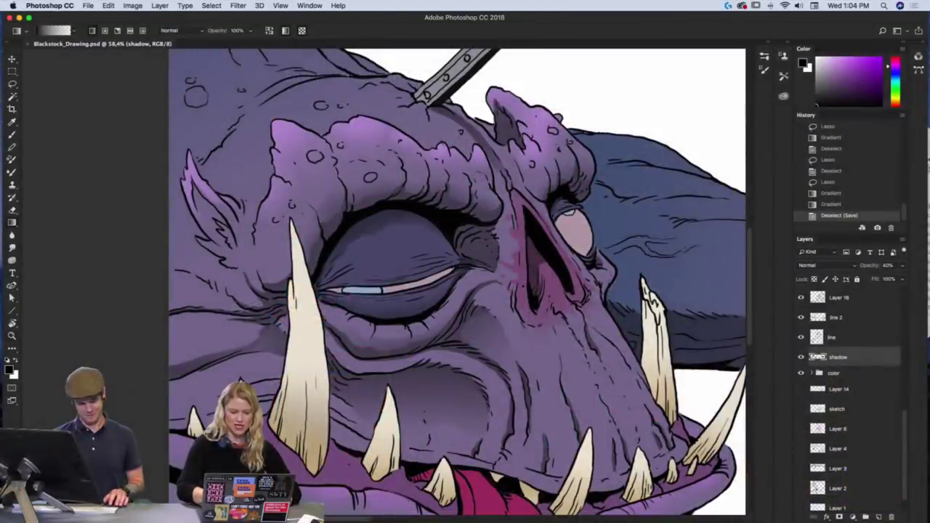
# - Back in Photoshop, brush black shadow along the cheek wrinkles above the mouth on both sides of the large tusk
pyautogui.press('z')
pyautogui.moveTo(376, 390); pyautogui.dragTo(392, 373)
pyautogui.moveTo(462, 409)
pyautogui.mouseDown()
pyautogui.moveTo(578, 386)
pyautogui.moveTo(659, 357)
pyautogui.mouseUp()
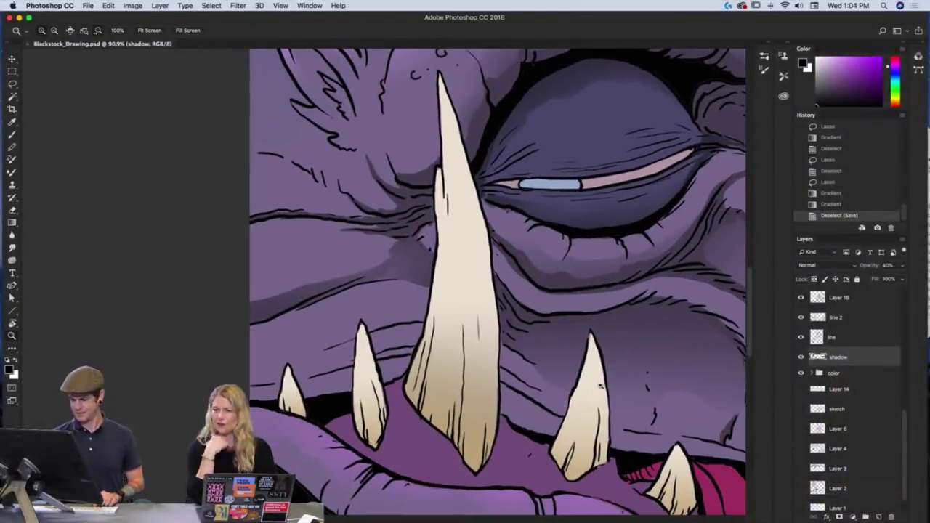
pyautogui.press('b')
pyautogui.moveTo(411, 351)
pyautogui.mouseDown()
pyautogui.moveTo(378, 356)
pyautogui.moveTo(411, 350)
pyautogui.moveTo(383, 355)
pyautogui.moveTo(392, 352)
pyautogui.mouseUp()
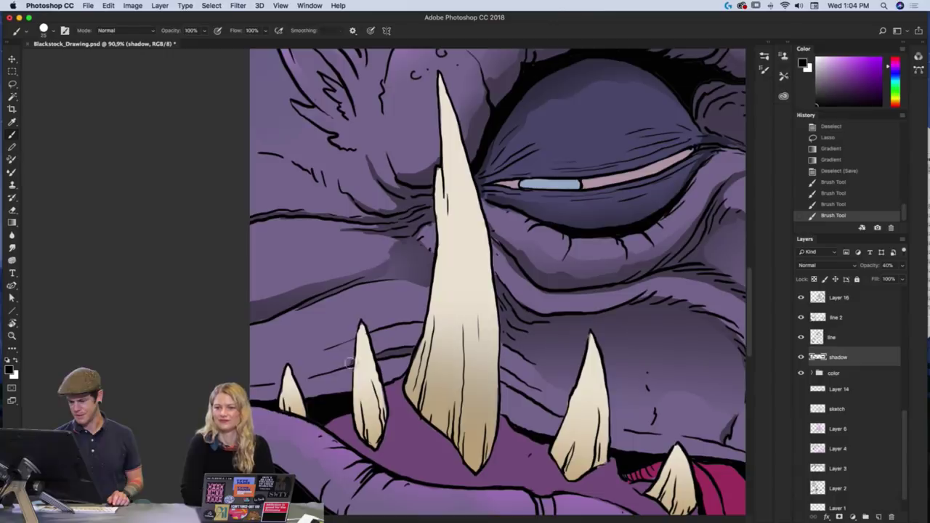
pyautogui.moveTo(351, 364); pyautogui.dragTo(267, 382)
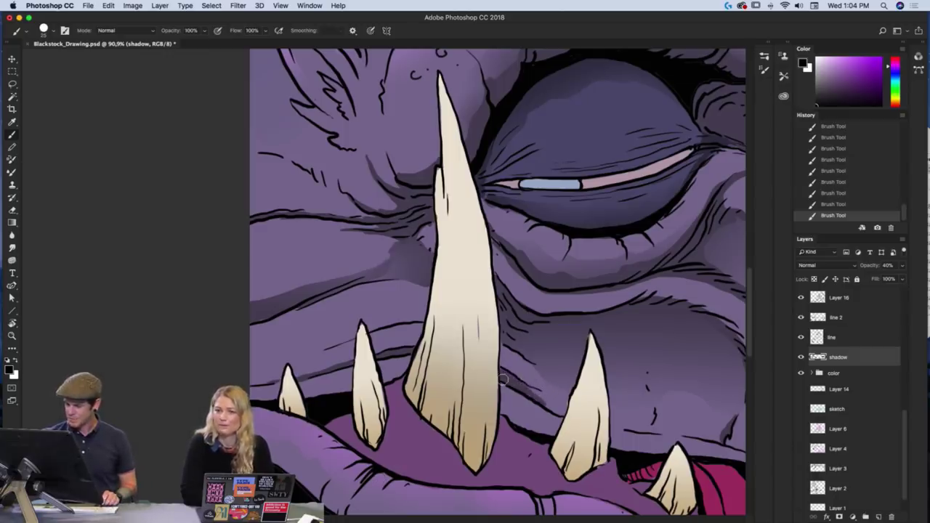
pyautogui.press('i')
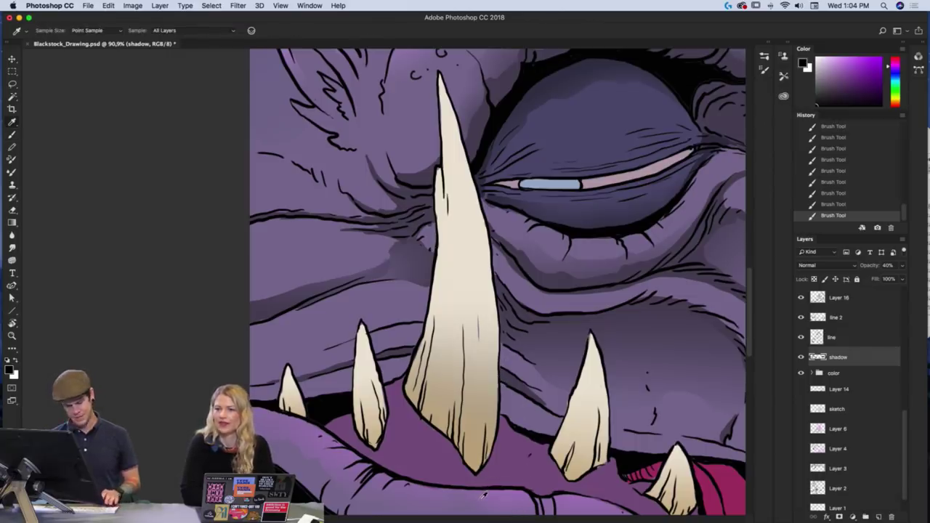
pyautogui.press('b')
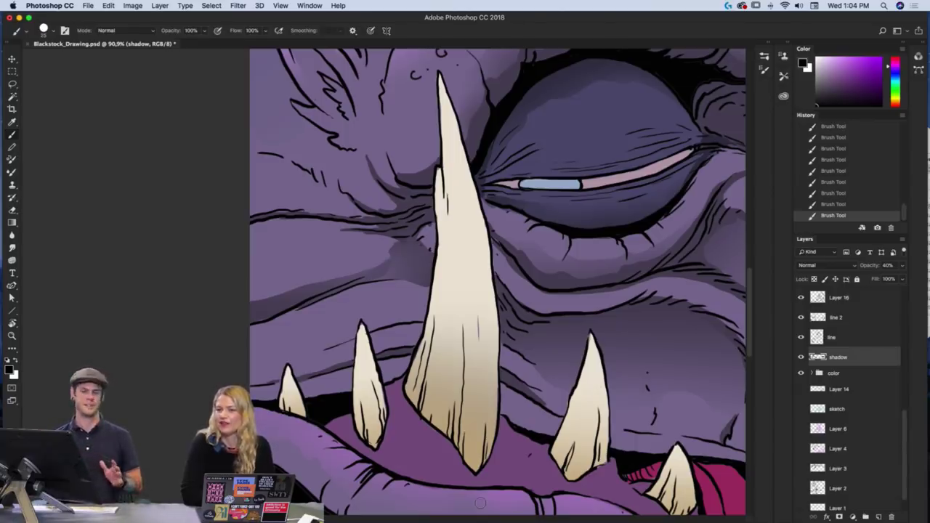
# - Brush black shadow along the underside of the lower lip between the tongue and the front end of the mouth
pyautogui.moveTo(471, 379); pyautogui.dragTo(433, 411)
pyautogui.moveTo(552, 358); pyautogui.dragTo(503, 385)
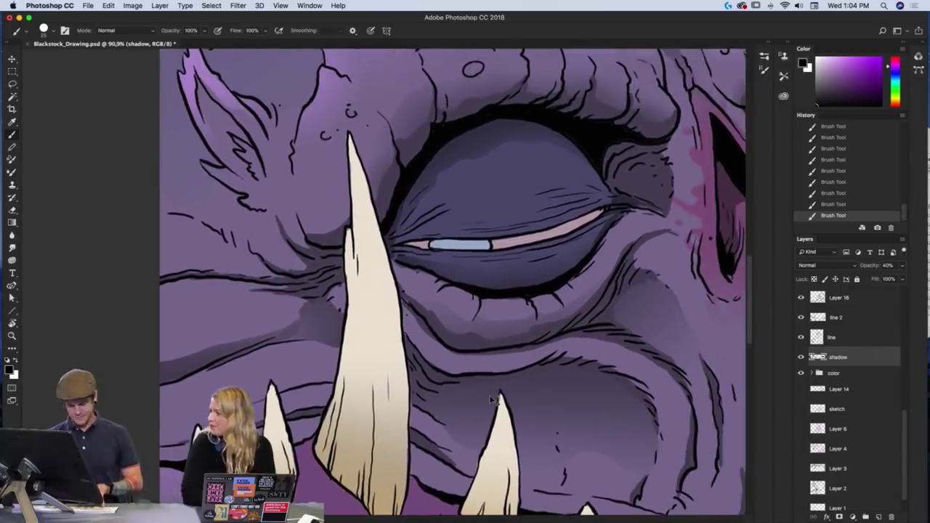
pyautogui.press('super+0')
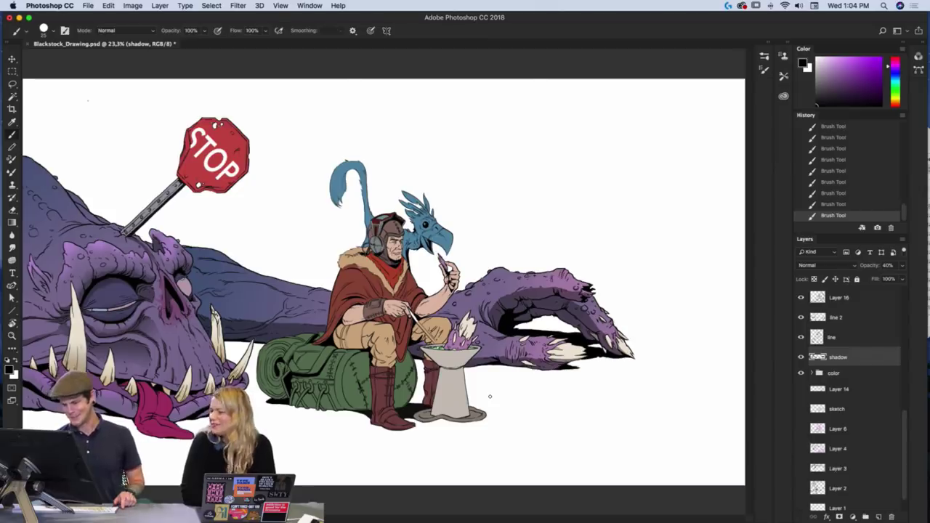
pyautogui.press('z')
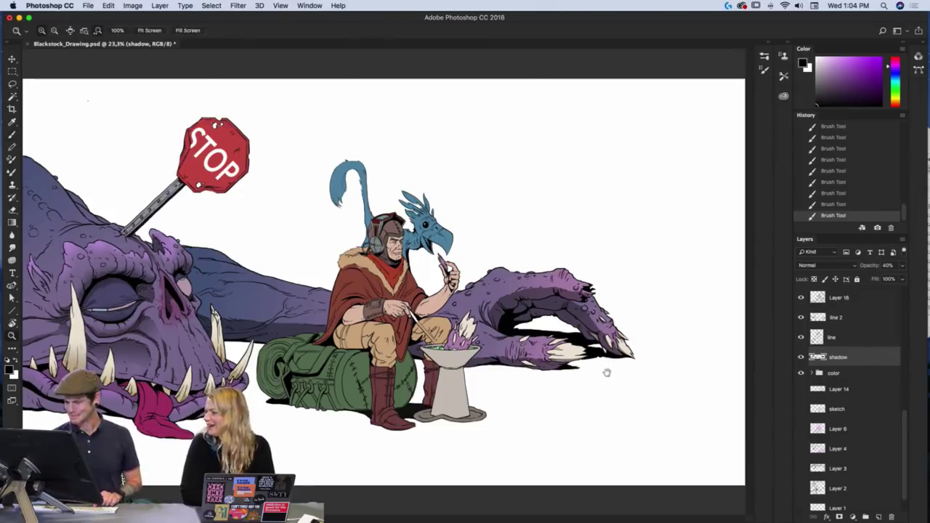
pyautogui.moveTo(385, 404); pyautogui.dragTo(541, 447)
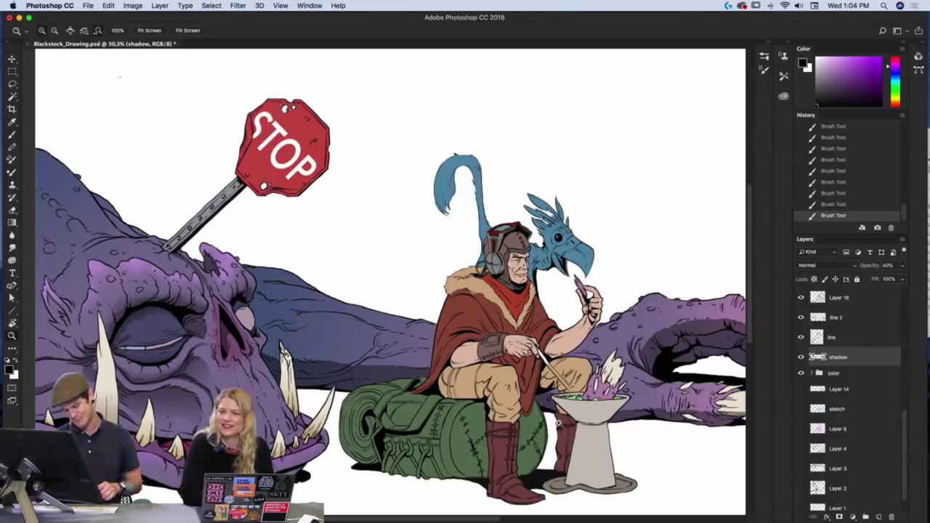
pyautogui.moveTo(431, 415); pyautogui.dragTo(599, 386)
pyautogui.moveTo(426, 376); pyautogui.dragTo(481, 409)
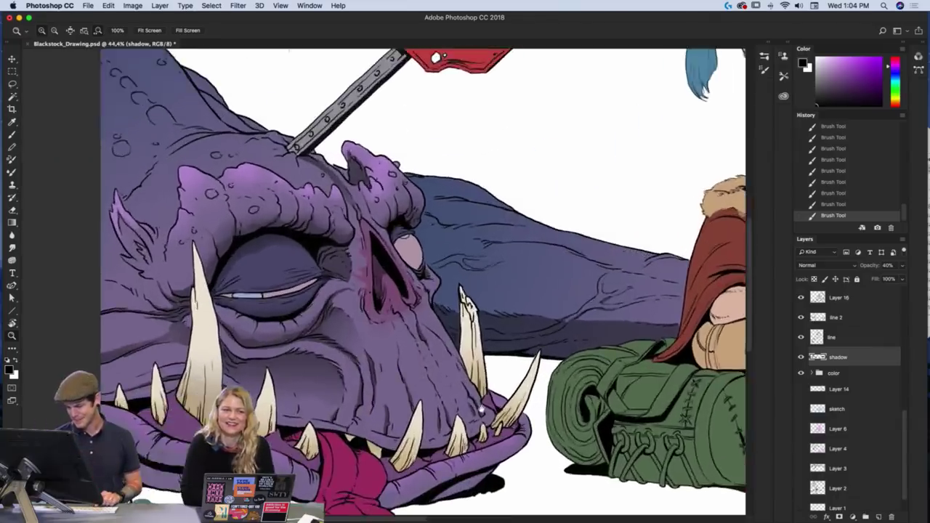
pyautogui.scroll(3, 481, 409)
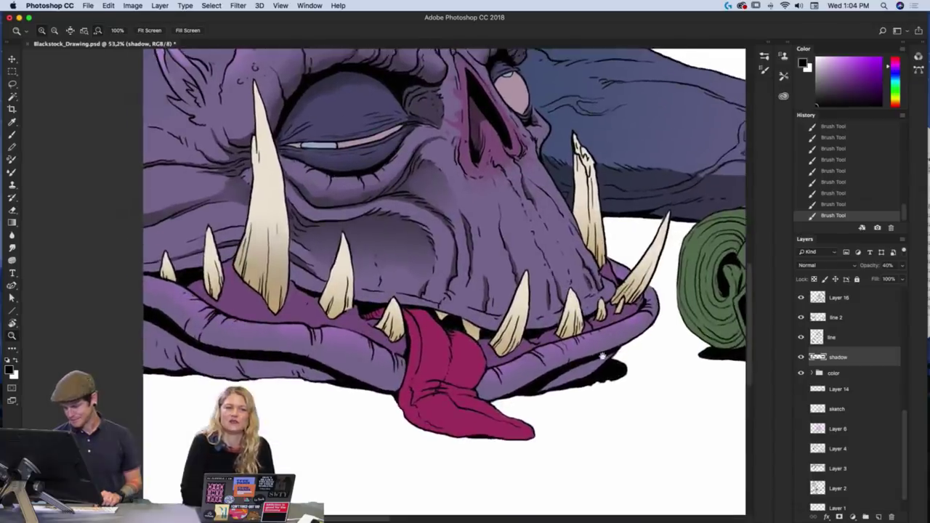
pyautogui.moveTo(602, 356); pyautogui.dragTo(610, 356)
pyautogui.moveTo(585, 394); pyautogui.dragTo(561, 420)
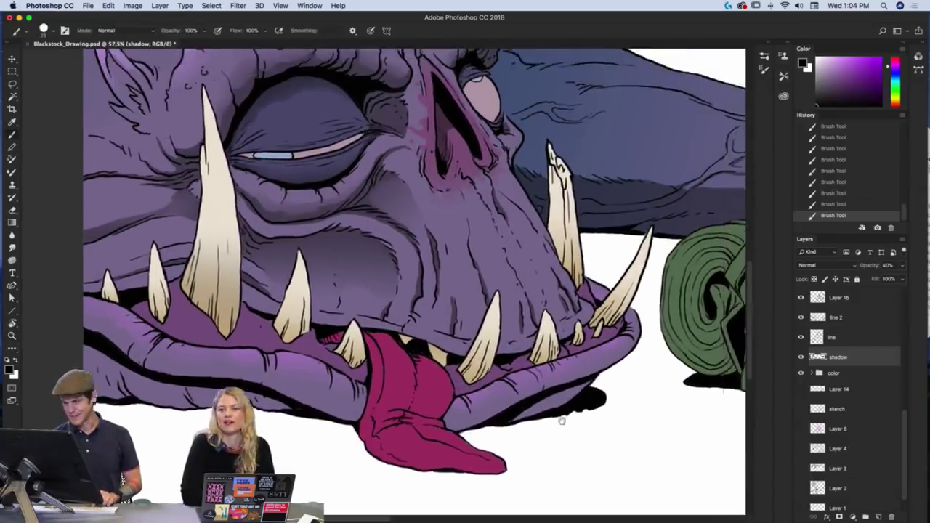
pyautogui.scroll(2, 562, 420)
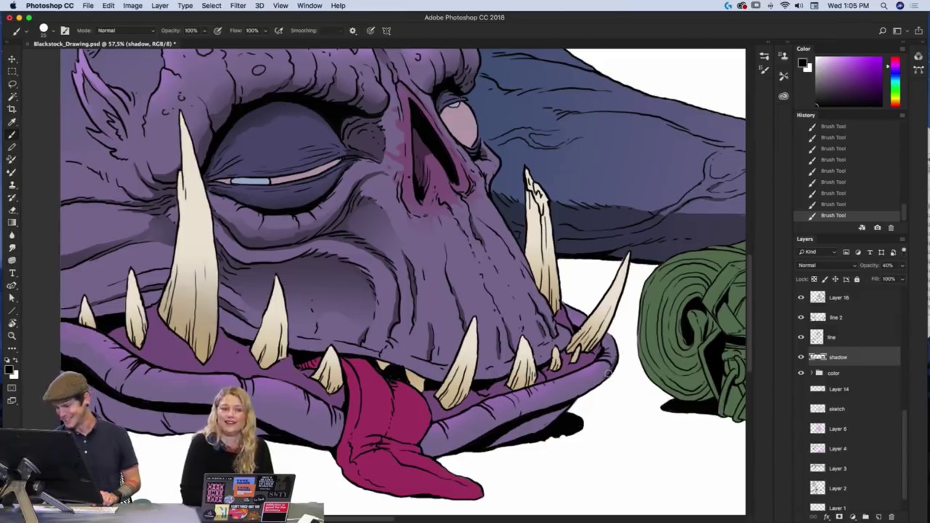
pyautogui.moveTo(608, 374)
pyautogui.mouseDown()
pyautogui.moveTo(519, 414)
pyautogui.moveTo(583, 394)
pyautogui.moveTo(535, 432)
pyautogui.moveTo(526, 423)
pyautogui.moveTo(501, 439)
pyautogui.moveTo(536, 430)
pyautogui.moveTo(512, 434)
pyautogui.moveTo(523, 409)
pyautogui.moveTo(431, 448)
pyautogui.moveTo(539, 406)
pyautogui.moveTo(666, 406)
pyautogui.mouseUp()
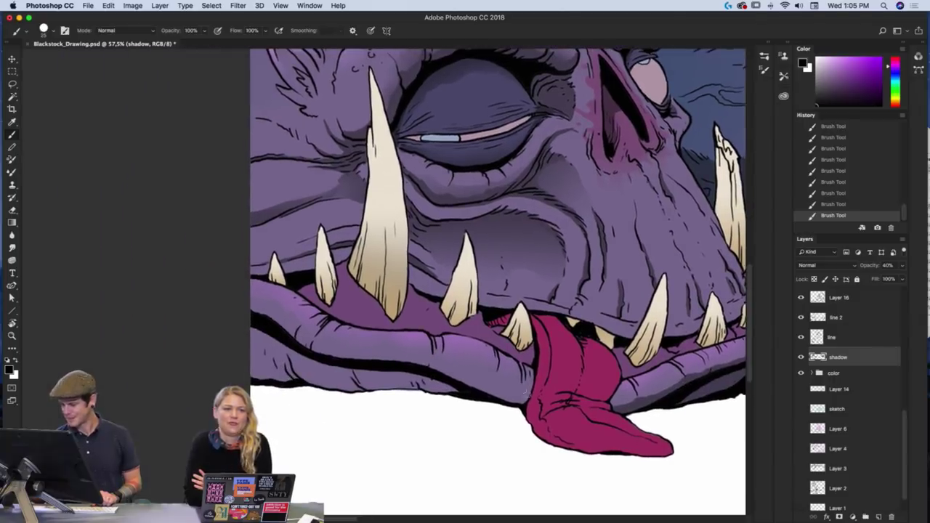
# - Brush black shadow along the underside of the lower lip behind the tongue and darken the strip of jaw beneath it
pyautogui.moveTo(527, 396)
pyautogui.mouseDown()
pyautogui.moveTo(435, 362)
pyautogui.moveTo(325, 352)
pyautogui.moveTo(273, 313)
pyautogui.mouseUp()
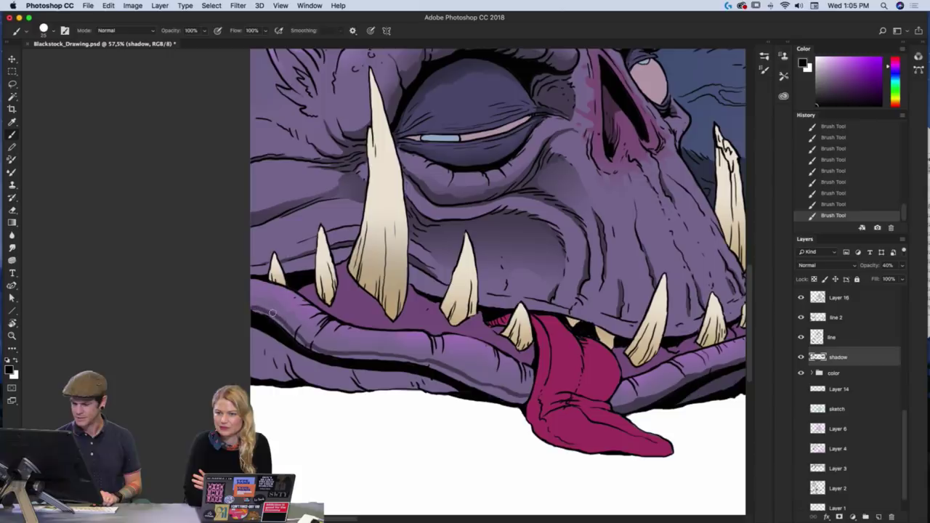
pyautogui.moveTo(524, 401)
pyautogui.mouseDown()
pyautogui.moveTo(439, 369)
pyautogui.moveTo(332, 353)
pyautogui.mouseUp()
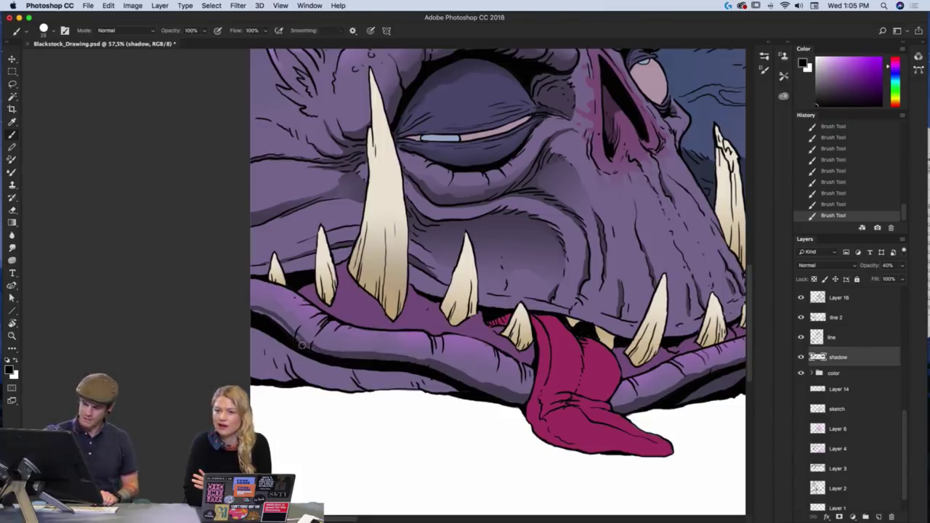
pyautogui.moveTo(262, 316); pyautogui.dragTo(283, 326)
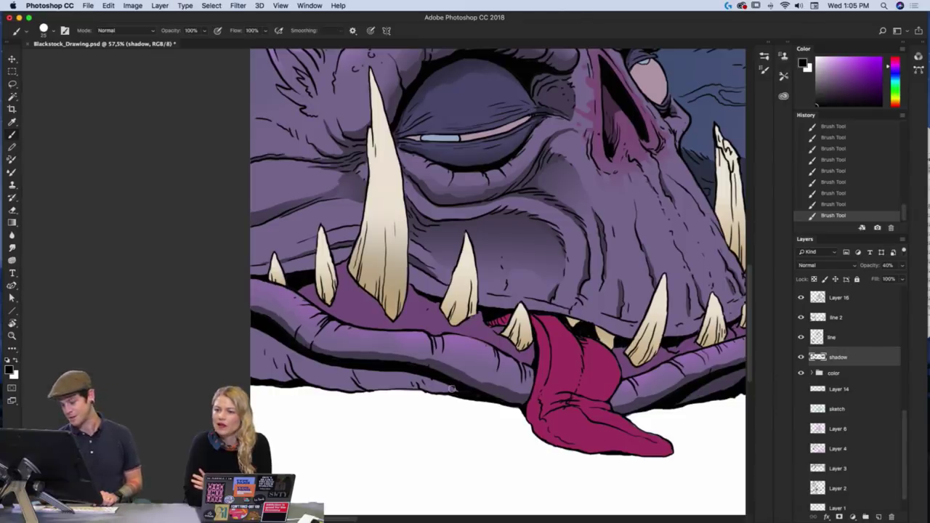
pyautogui.moveTo(451, 389)
pyautogui.mouseDown()
pyautogui.moveTo(347, 389)
pyautogui.moveTo(375, 377)
pyautogui.moveTo(407, 380)
pyautogui.moveTo(331, 387)
pyautogui.moveTo(285, 378)
pyautogui.moveTo(341, 374)
pyautogui.moveTo(271, 365)
pyautogui.moveTo(273, 339)
pyautogui.moveTo(255, 331)
pyautogui.moveTo(250, 366)
pyautogui.mouseUp()
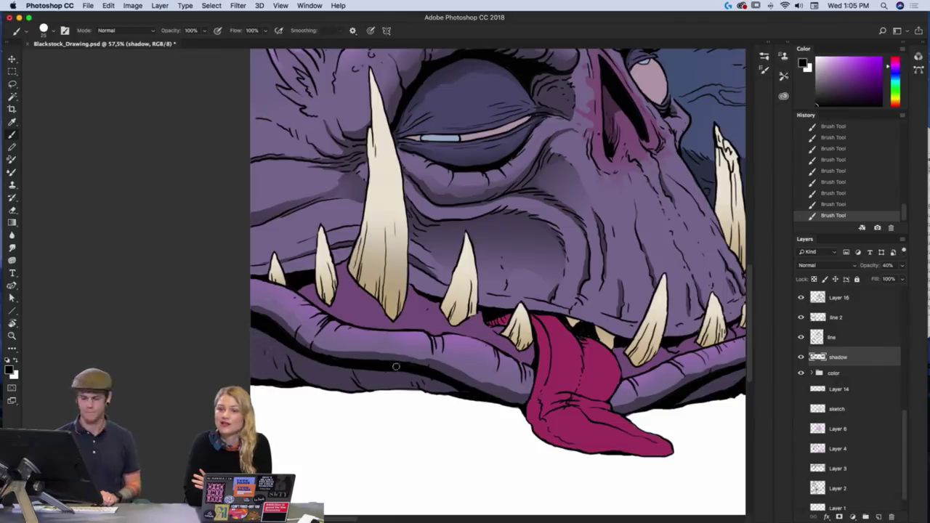
# - Lasso the gum between the large tusk and the next smaller tooth, fill it with a black gradient shadow, and deselect
pyautogui.moveTo(483, 430); pyautogui.dragTo(453, 442)
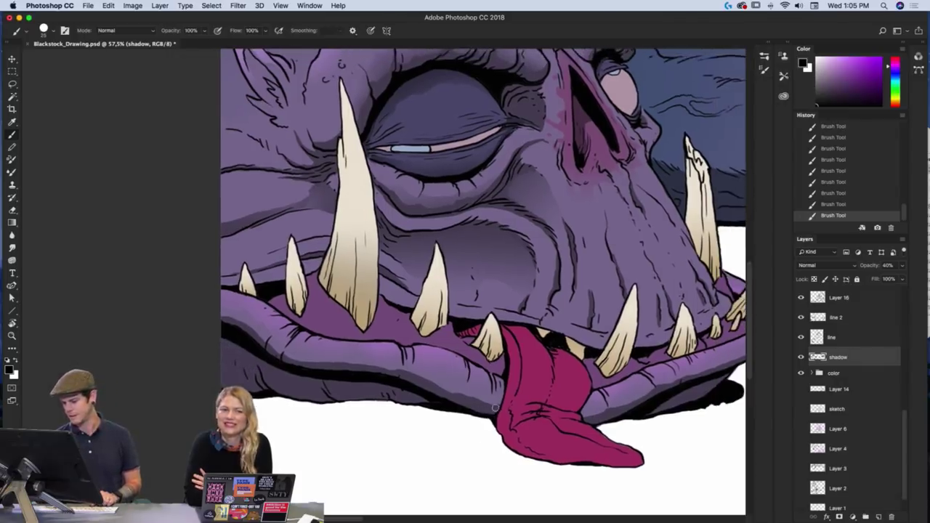
pyautogui.hscroll(3, 495, 406)
pyautogui.scroll(1, 495, 406)
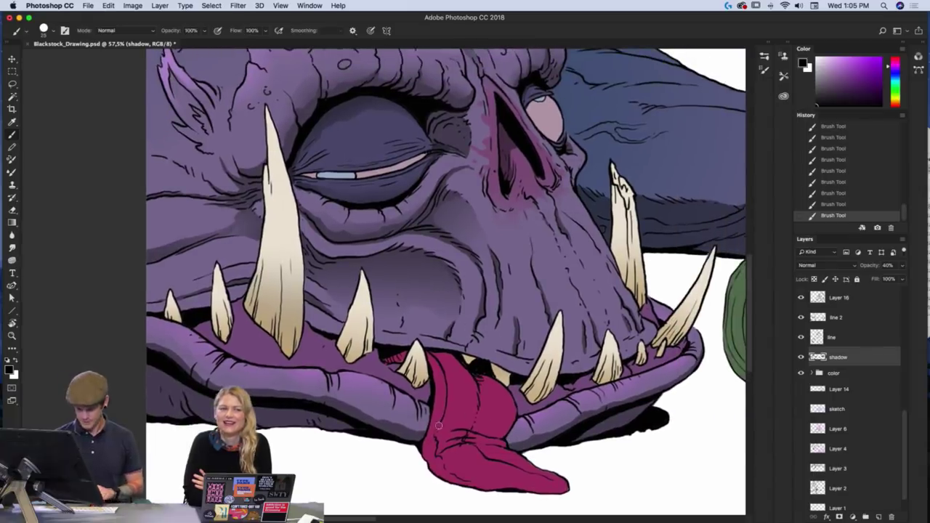
pyautogui.press('l')
pyautogui.moveTo(337, 367)
pyautogui.mouseDown()
pyautogui.moveTo(323, 348)
pyautogui.moveTo(301, 371)
pyautogui.moveTo(339, 377)
pyautogui.moveTo(320, 346)
pyautogui.mouseUp()
pyautogui.press('g')
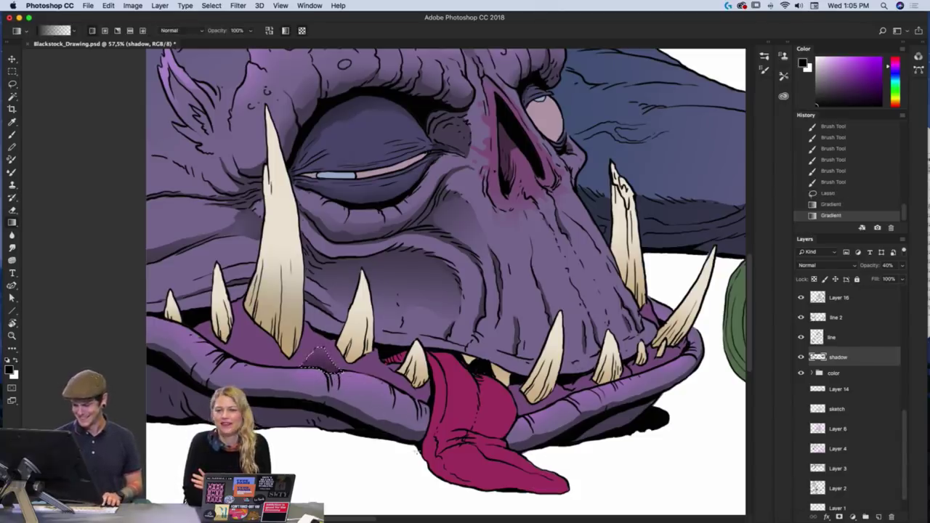
pyautogui.hotkey('ctrl', 'd')
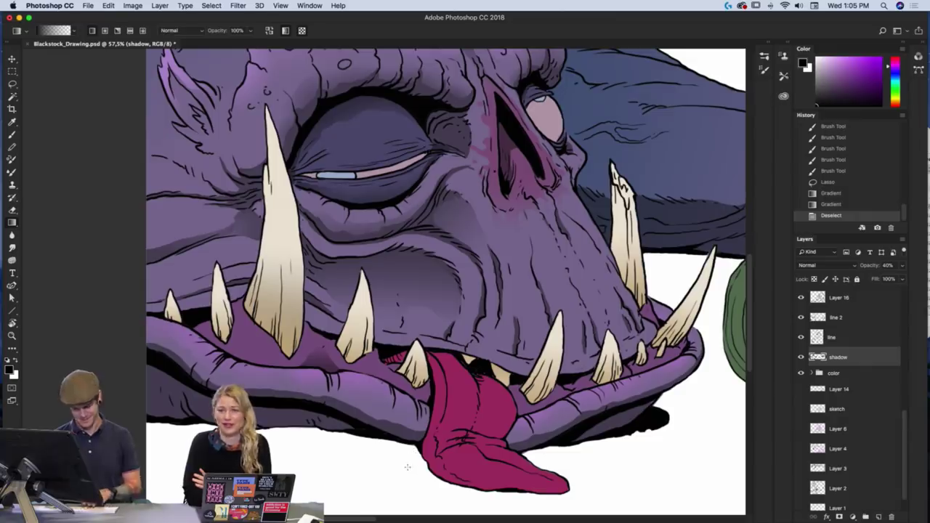
# - Shade a lassoed patch of gum behind the base of the large tusk with a black gradient, then clear the selection
pyautogui.press('l')
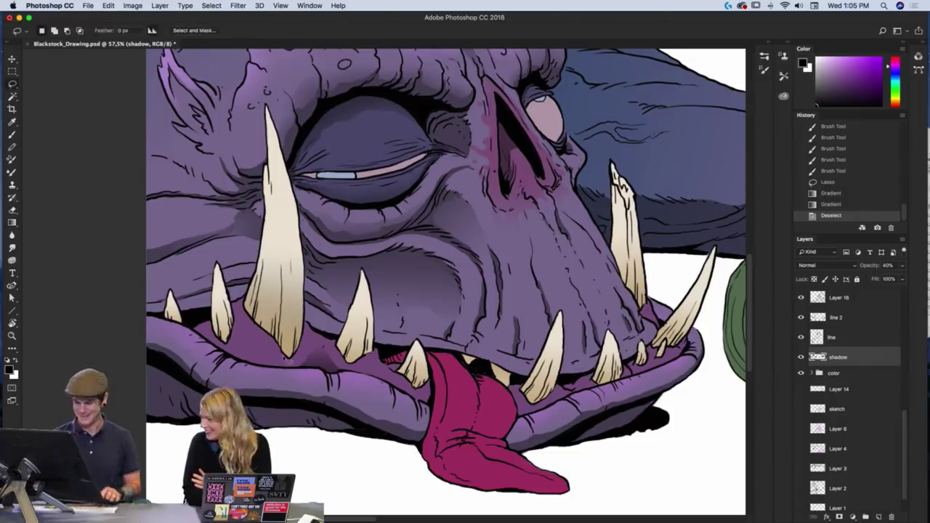
pyautogui.moveTo(267, 353); pyautogui.dragTo(246, 340)
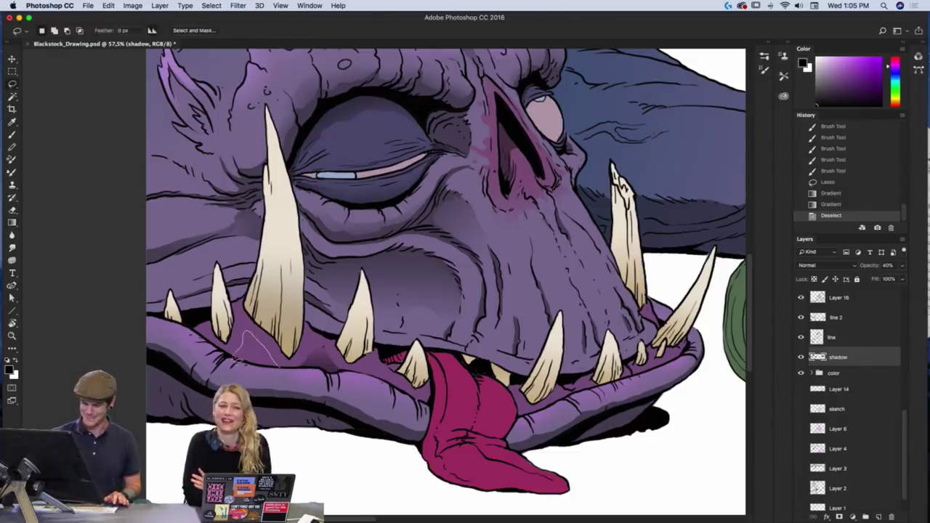
pyautogui.moveTo(279, 367); pyautogui.dragTo(255, 376)
pyautogui.press('g')
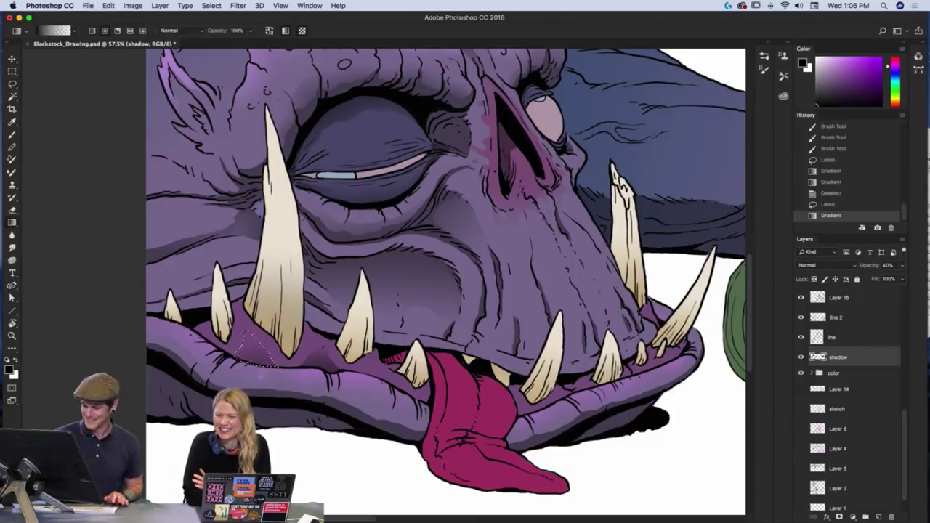
pyautogui.press('super+d')
# - Add a lassoed black gradient shadow to the gum between the two teeth just behind the tongue, and deselect
pyautogui.moveTo(506, 345)
pyautogui.mouseDown()
pyautogui.moveTo(523, 323)
pyautogui.moveTo(505, 351)
pyautogui.moveTo(494, 335)
pyautogui.mouseUp()
pyautogui.press('l')
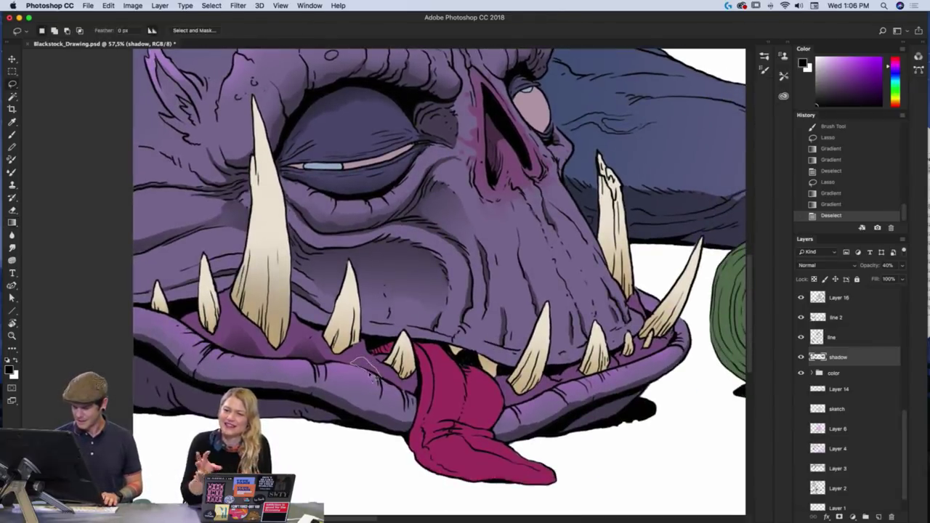
pyautogui.moveTo(379, 376); pyautogui.dragTo(364, 371)
pyautogui.press('g')
pyautogui.press('super+d')
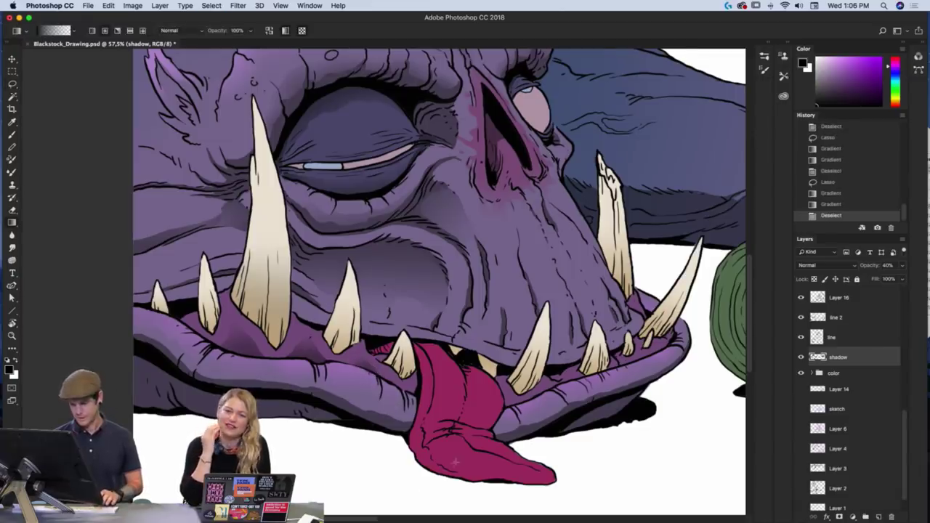
# - Lasso the small corner of gum against the back edge of the tongue, darken it with a black gradient, and deselect
pyautogui.moveTo(497, 378); pyautogui.dragTo(464, 410)
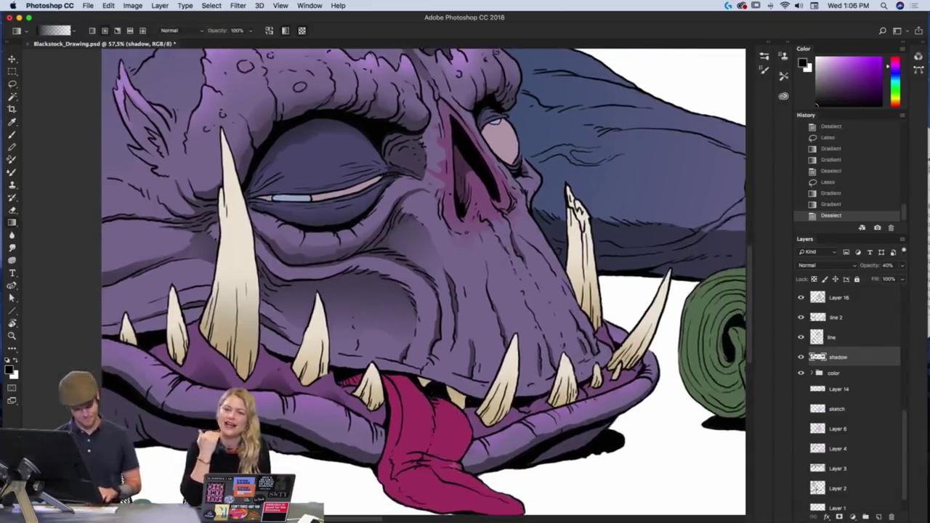
pyautogui.press('l')
pyautogui.moveTo(386, 418)
pyautogui.mouseDown()
pyautogui.moveTo(376, 430)
pyautogui.moveTo(392, 415)
pyautogui.moveTo(388, 428)
pyautogui.mouseUp()
pyautogui.press('g')
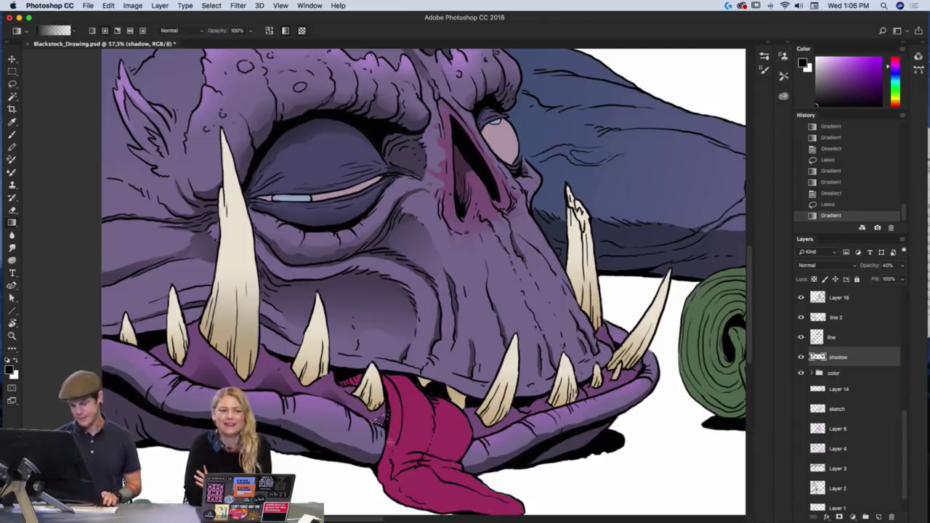
pyautogui.press('super+d')
# - Shade the lassoed strip of gum in front of the tongue, below the first front tooth, with a black gradient and deselect
pyautogui.scroll(-3, 518, 398)
pyautogui.hscroll(5, 519, 399)
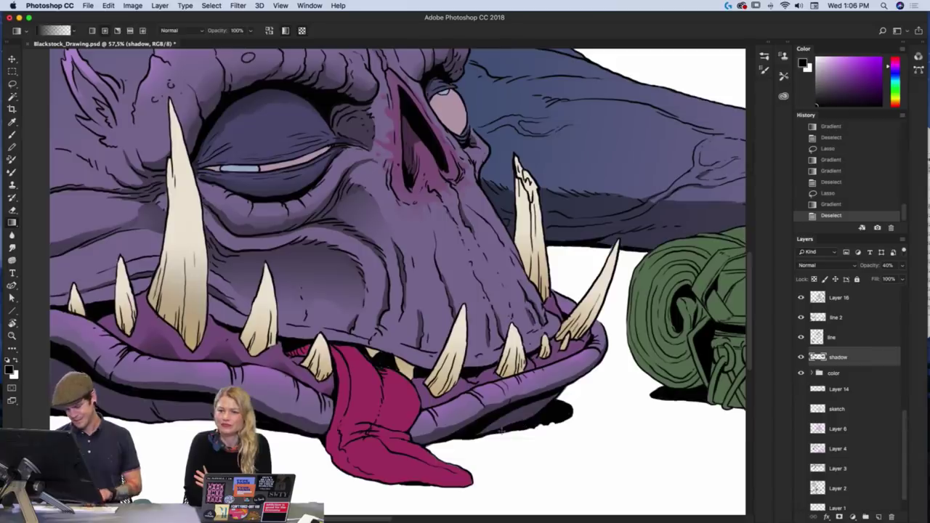
pyautogui.press('l')
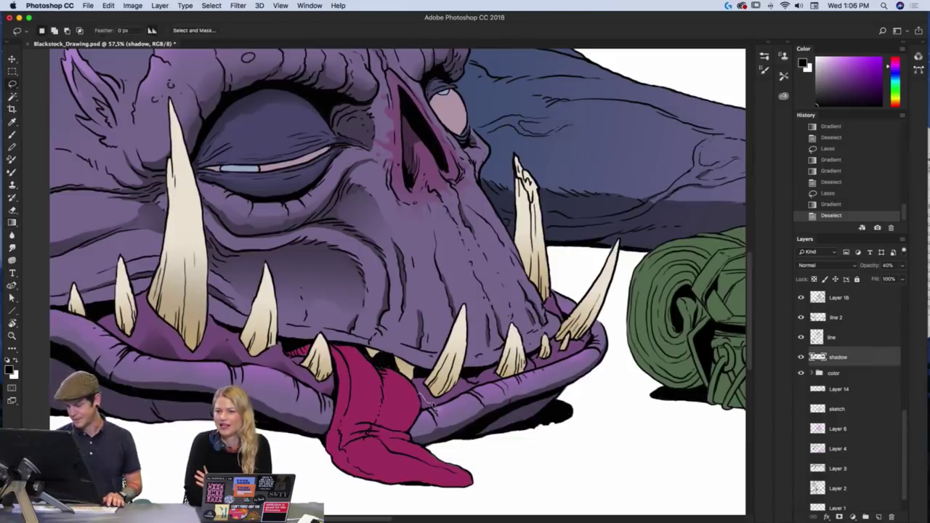
pyautogui.moveTo(454, 399)
pyautogui.mouseDown()
pyautogui.moveTo(421, 416)
pyautogui.moveTo(425, 392)
pyautogui.mouseUp()
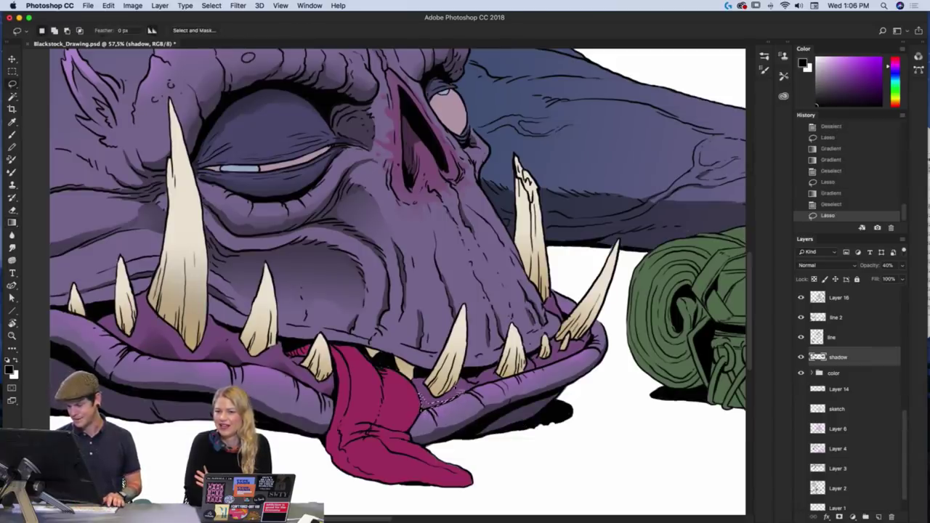
pyautogui.press('g')
pyautogui.moveTo(441, 434); pyautogui.dragTo(434, 415)
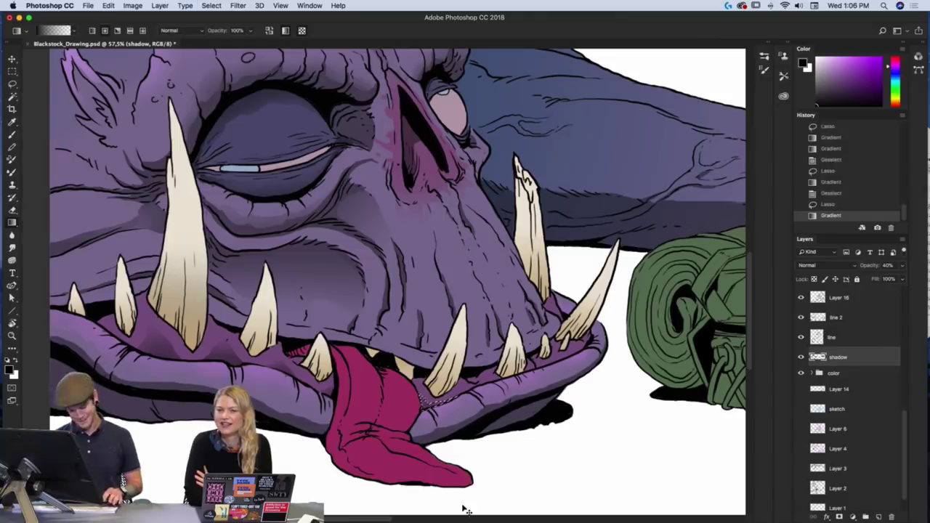
pyautogui.press('super+d')
# - Apply a lassoed black gradient shadow to the gum between the two teeth in front of the tongue, and deselect
pyautogui.press('l')
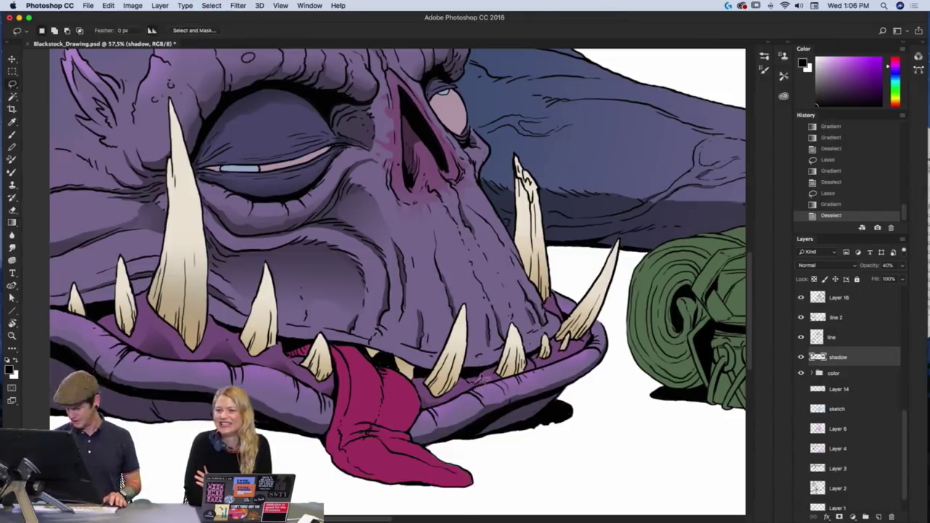
pyautogui.moveTo(480, 377)
pyautogui.mouseDown()
pyautogui.moveTo(468, 384)
pyautogui.moveTo(479, 372)
pyautogui.moveTo(501, 388)
pyautogui.mouseUp()
pyautogui.press('g')
pyautogui.press('super+d')
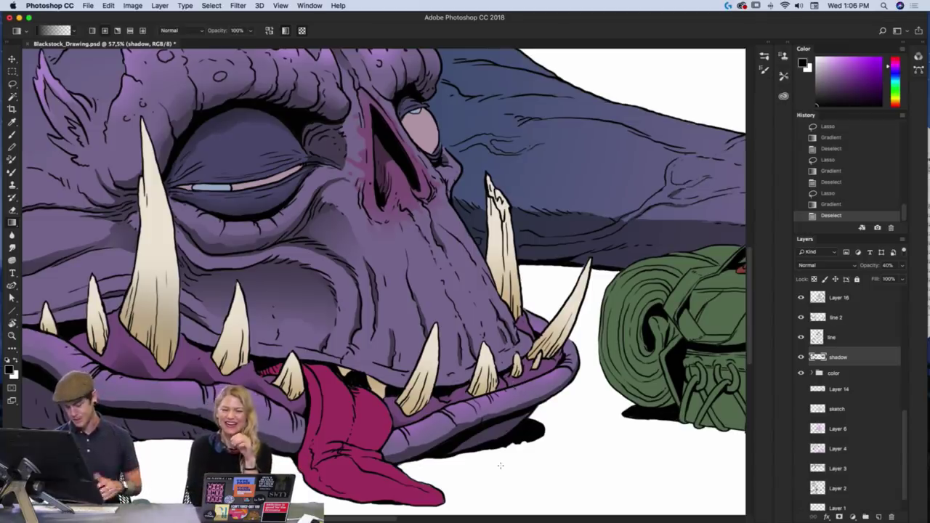
# - Lasso the gum patches beneath the small teeth at the mouth's front end, shade each with a black gradient, and deselect
pyautogui.press('l')
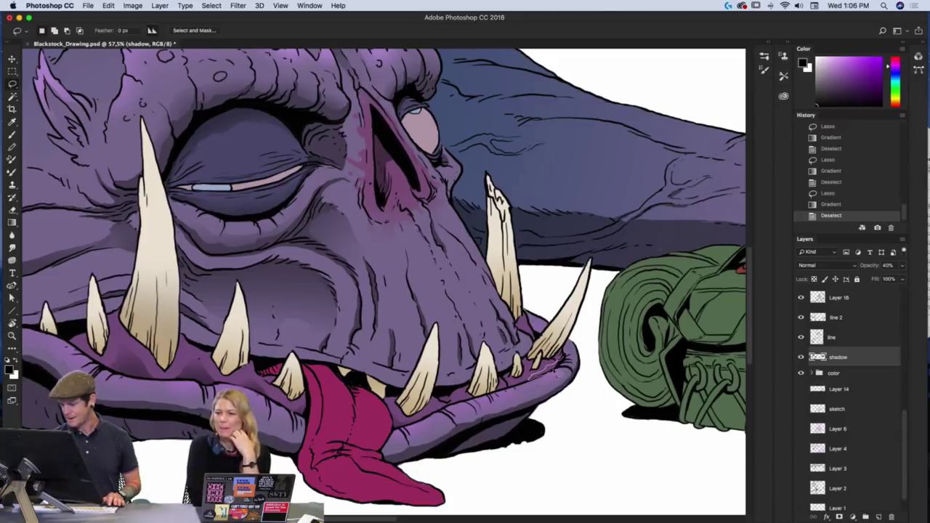
pyautogui.moveTo(566, 363)
pyautogui.mouseDown()
pyautogui.moveTo(546, 372)
pyautogui.moveTo(525, 361)
pyautogui.moveTo(533, 368)
pyautogui.moveTo(507, 391)
pyautogui.moveTo(518, 377)
pyautogui.mouseUp()
pyautogui.press('g')
pyautogui.press('l')
pyautogui.click(536, 422)
pyautogui.press('g')
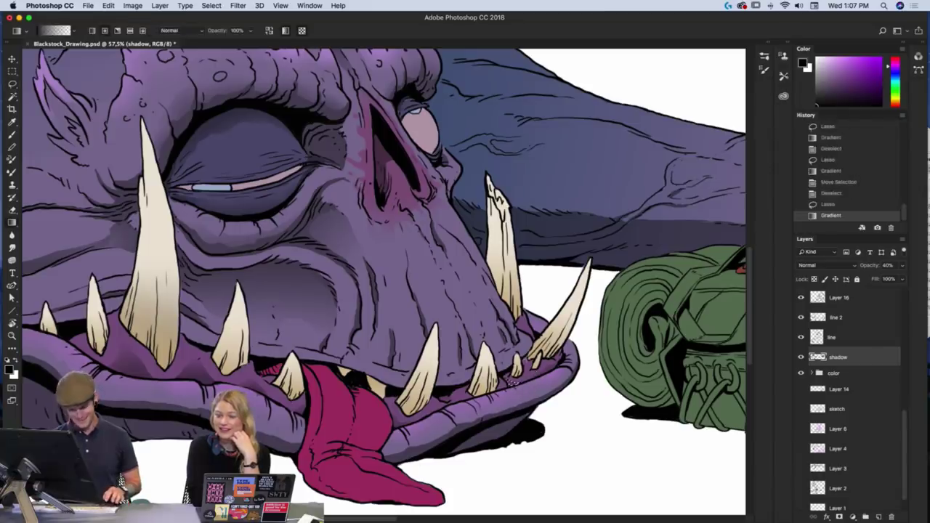
pyautogui.press('super+d')
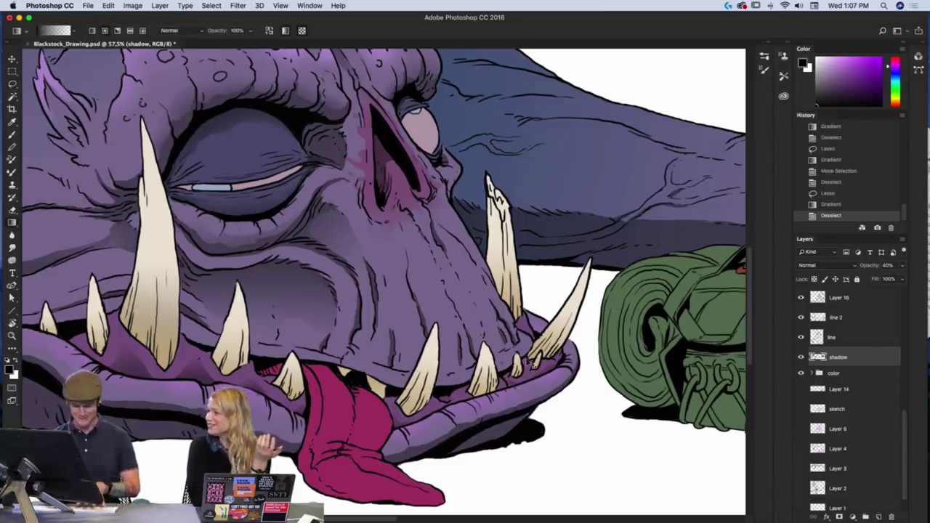
# - Lasso a thin sliver above the long wrinkle on the blue arm behind the nose, shade it with black gradients, and deselect
pyautogui.hotkey('ctrl', '0')
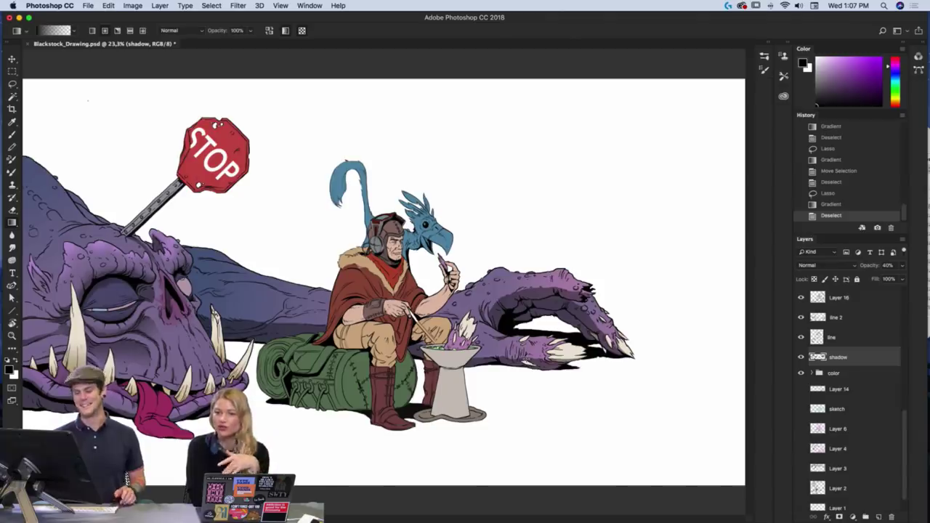
pyautogui.press('z')
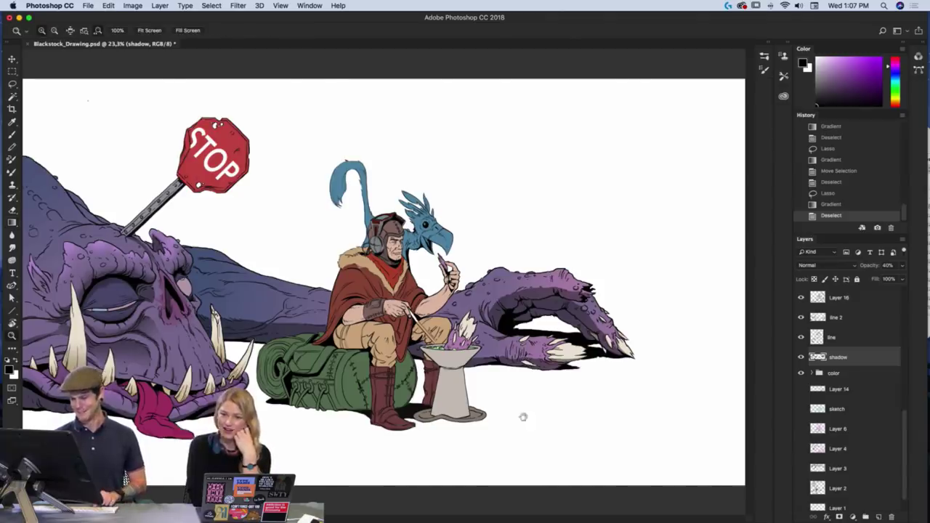
pyautogui.click(387, 379)
pyautogui.moveTo(387, 378); pyautogui.dragTo(607, 396)
pyautogui.click(483, 360)
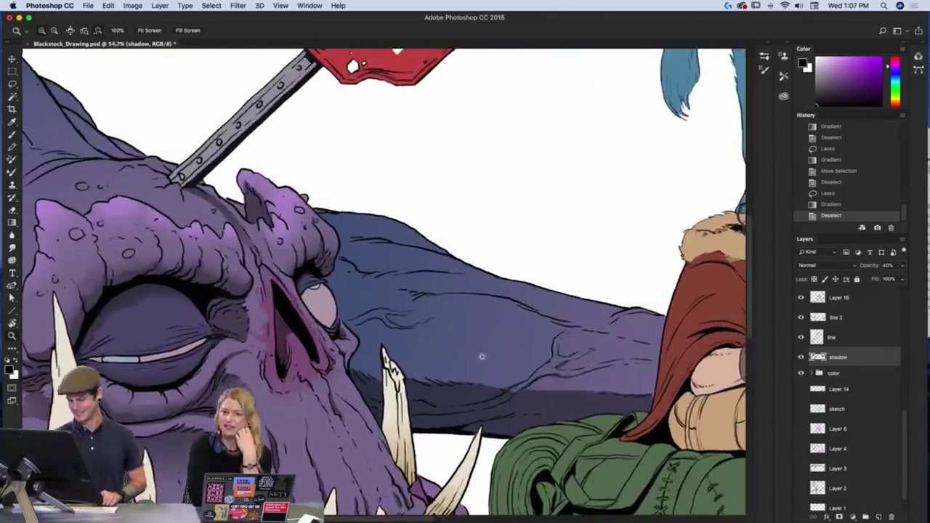
pyautogui.press('l')
pyautogui.moveTo(516, 301)
pyautogui.mouseDown()
pyautogui.moveTo(470, 287)
pyautogui.moveTo(416, 295)
pyautogui.moveTo(512, 296)
pyautogui.mouseUp()
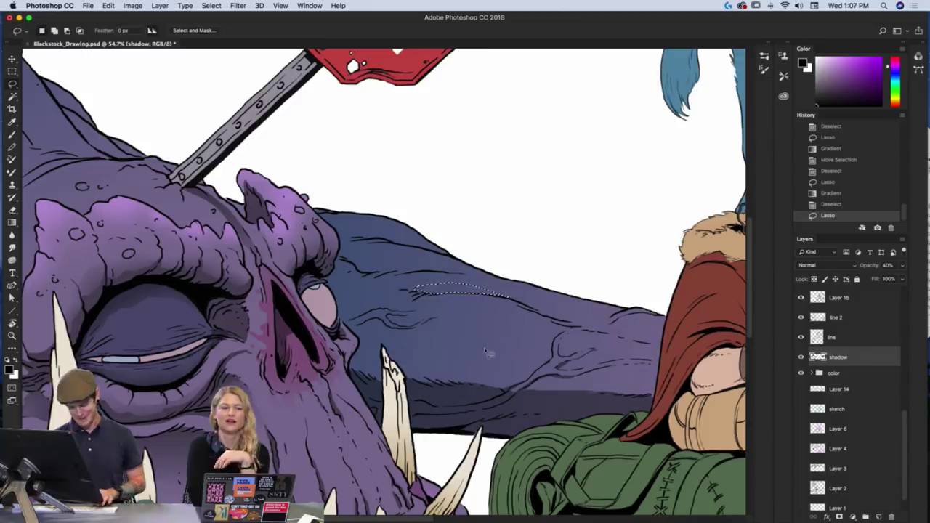
pyautogui.press('g')
pyautogui.moveTo(440, 301); pyautogui.dragTo(450, 273)
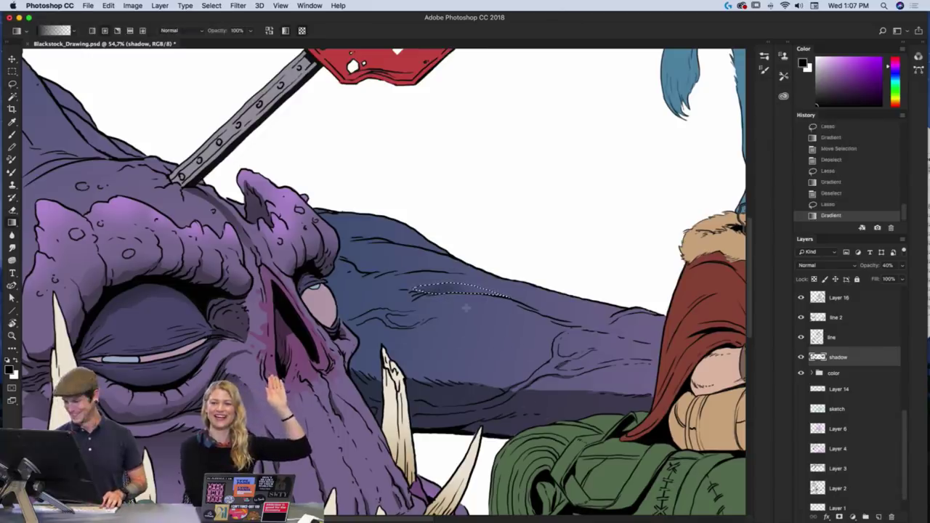
pyautogui.moveTo(465, 307); pyautogui.dragTo(461, 280)
pyautogui.press('super+d')
pyautogui.hscroll(3, 569, 383)
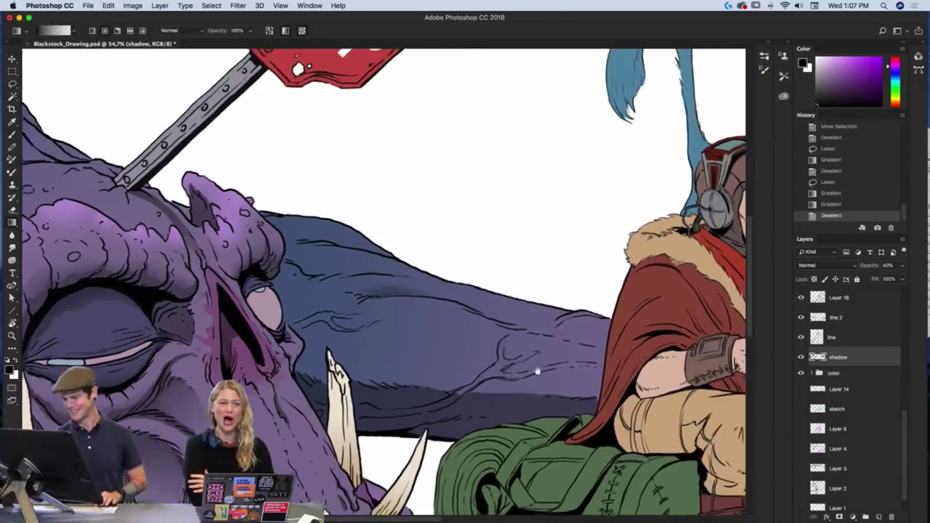
# - Lasso the upper arm fold beside the brow ridge, shade it with a black linear gradient, and deselect
pyautogui.press('l')
pyautogui.hscroll(-8, 429, 331)
pyautogui.scroll(2, 429, 330)
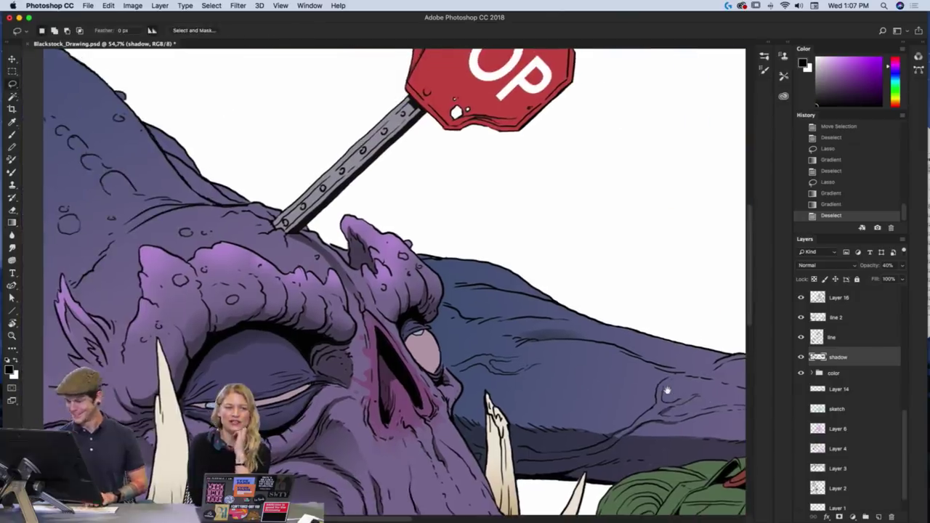
pyautogui.moveTo(543, 319)
pyautogui.mouseDown()
pyautogui.moveTo(443, 300)
pyautogui.moveTo(467, 323)
pyautogui.moveTo(544, 319)
pyautogui.mouseUp()
pyautogui.moveTo(466, 320); pyautogui.dragTo(450, 305)
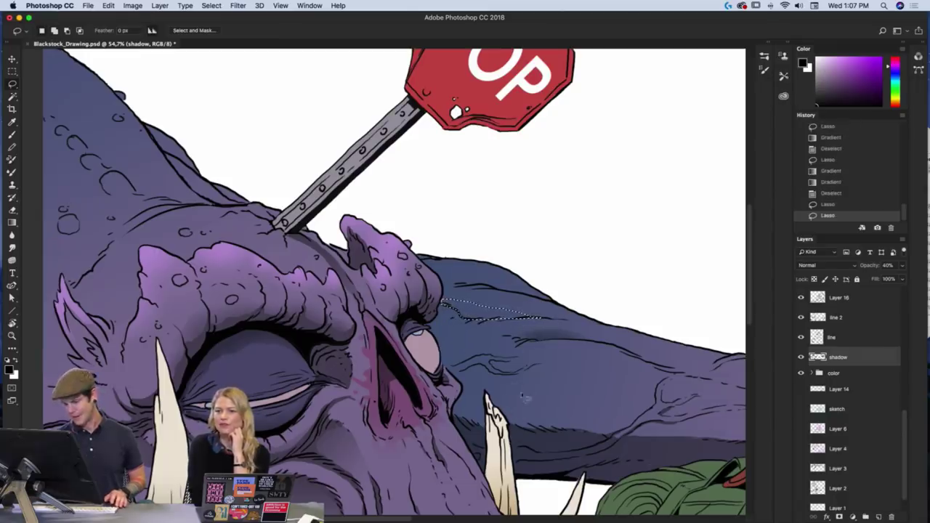
pyautogui.press('g')
pyautogui.click(92, 31)
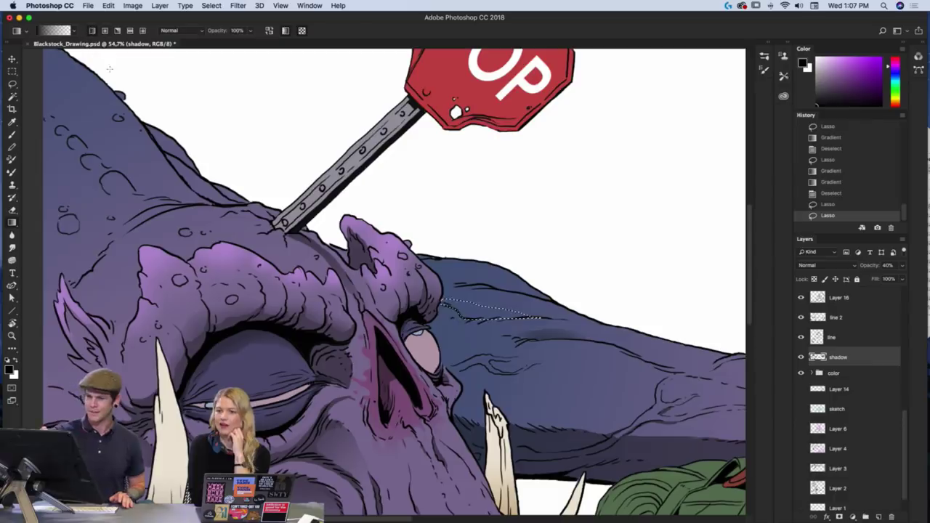
pyautogui.moveTo(476, 316)
pyautogui.mouseDown()
pyautogui.moveTo(471, 341)
pyautogui.moveTo(480, 337)
pyautogui.mouseUp()
pyautogui.press('super+d')
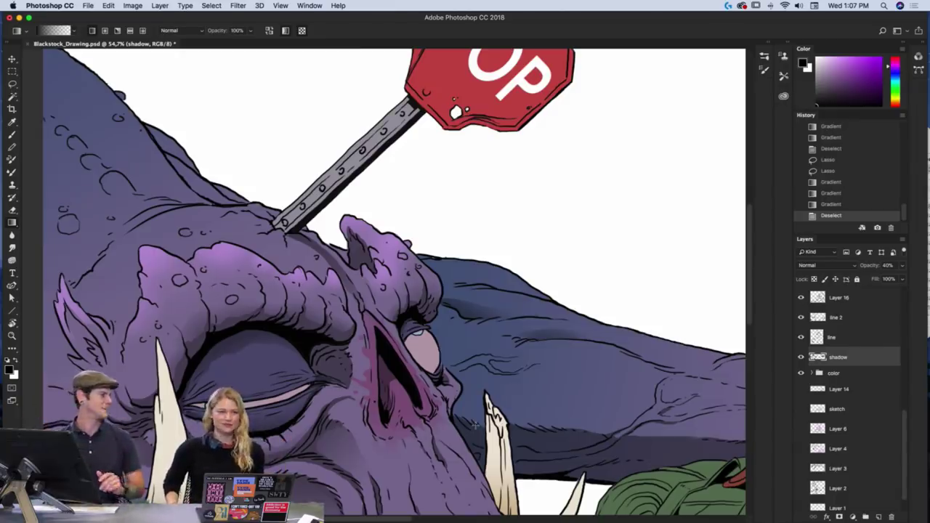
# - Fit the whole illustration on screen and add a new layer above the shadow layer, naming it highlight
pyautogui.press('super+0')
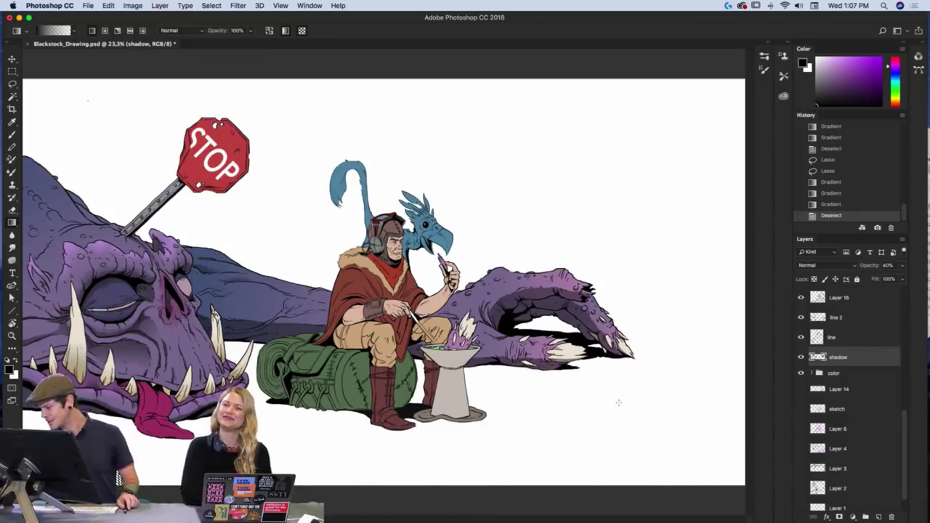
pyautogui.click(878, 516)
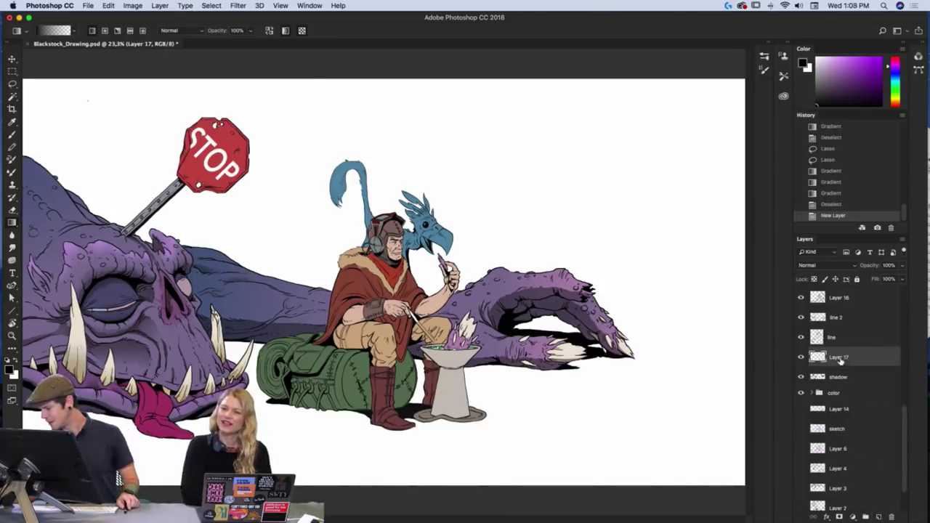
pyautogui.doubleClick(839, 357)
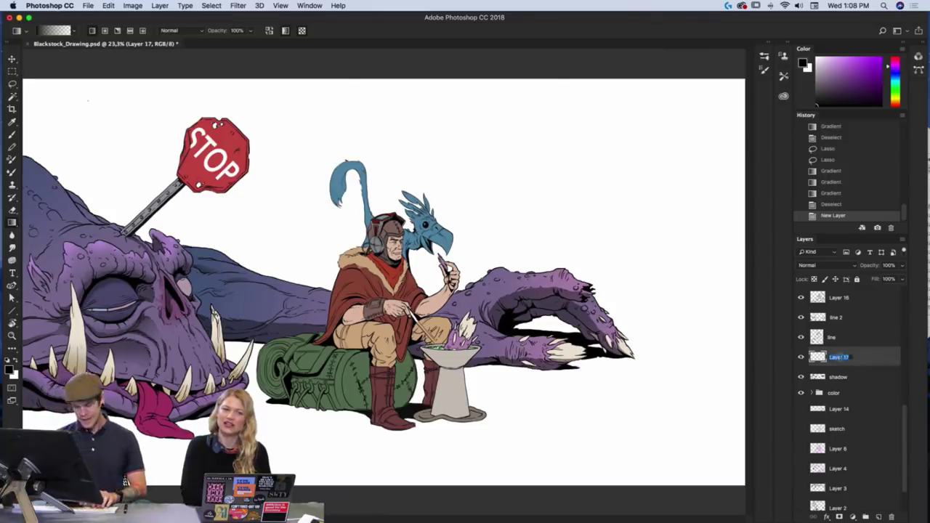
pyautogui.write('highlight')
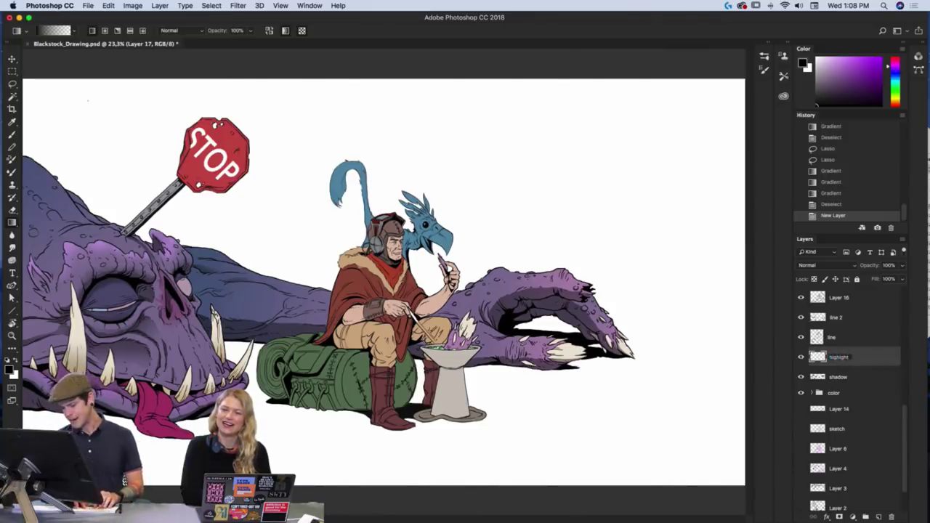
pyautogui.press('Return')
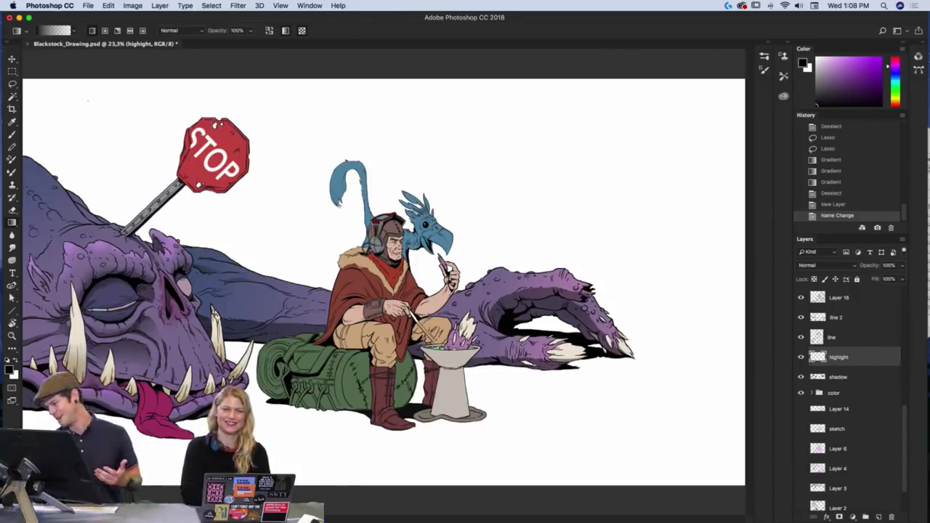
# - Lower the highlight layer's opacity to about 46% and choose a very pale yellow foreground color
pyautogui.press('z')
pyautogui.moveTo(379, 282); pyautogui.dragTo(400, 281)
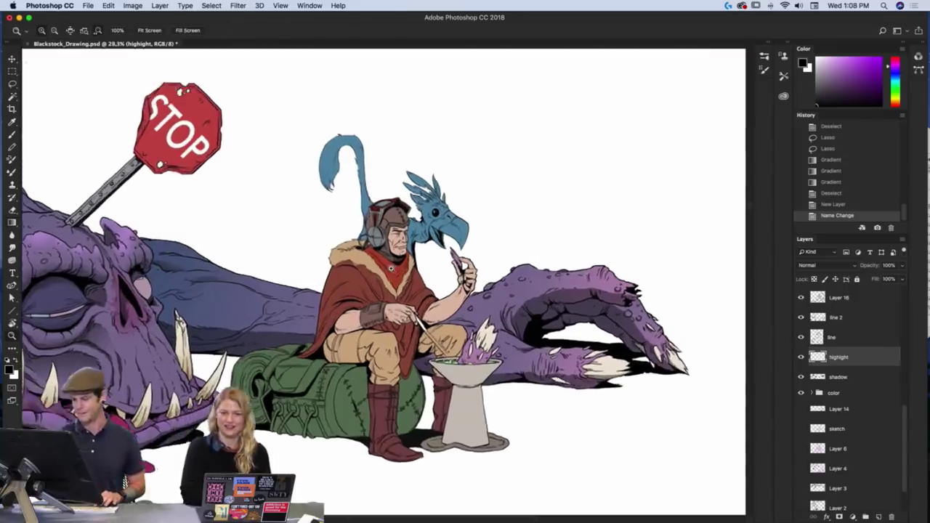
pyautogui.moveTo(178, 298); pyautogui.dragTo(422, 349)
pyautogui.moveTo(340, 367); pyautogui.dragTo(497, 413)
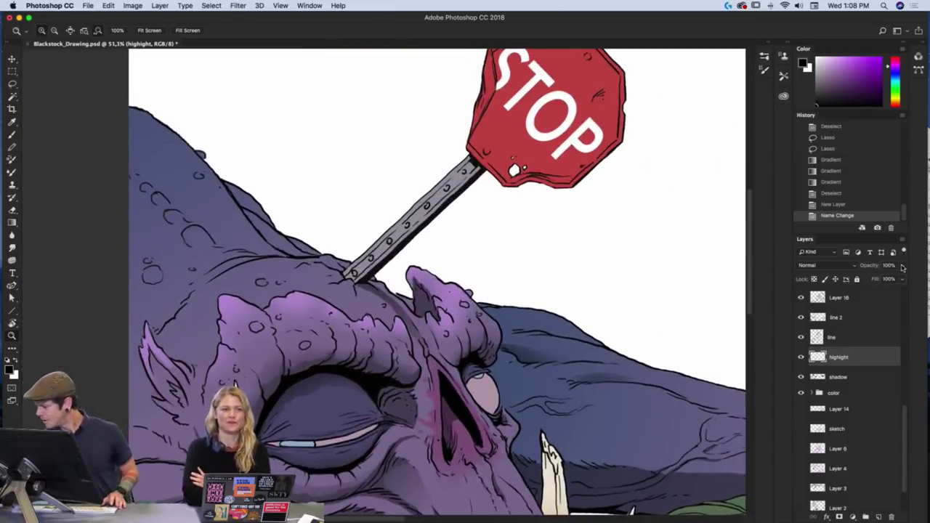
pyautogui.moveTo(901, 267); pyautogui.dragTo(876, 278)
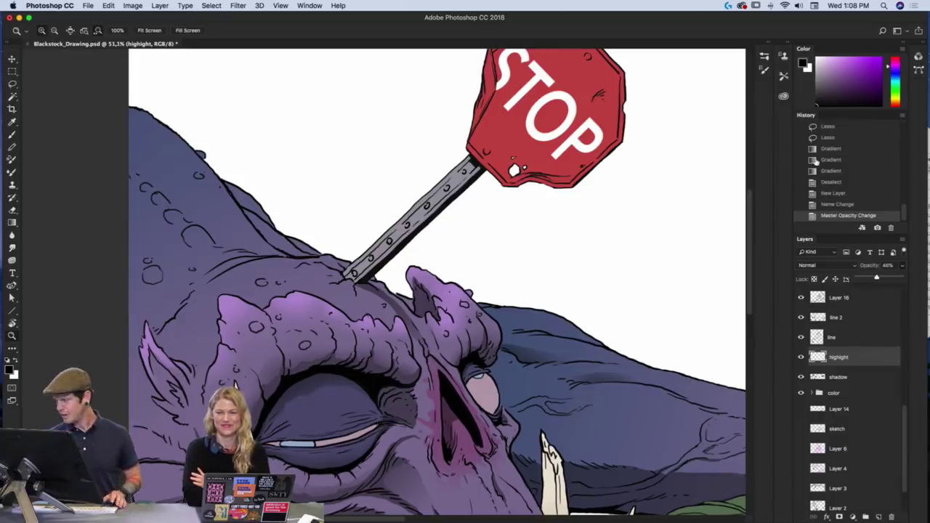
pyautogui.click(900, 102)
pyautogui.moveTo(897, 102); pyautogui.dragTo(896, 97)
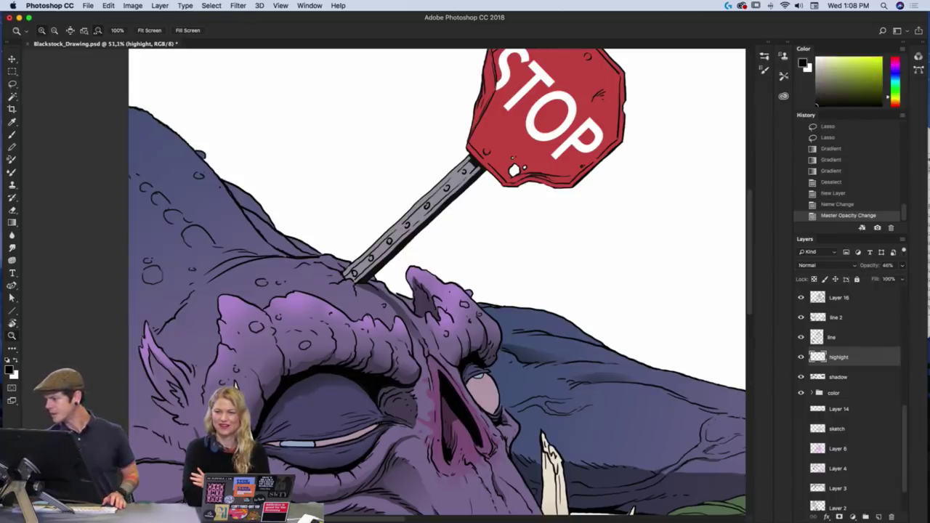
pyautogui.moveTo(825, 64); pyautogui.dragTo(824, 57)
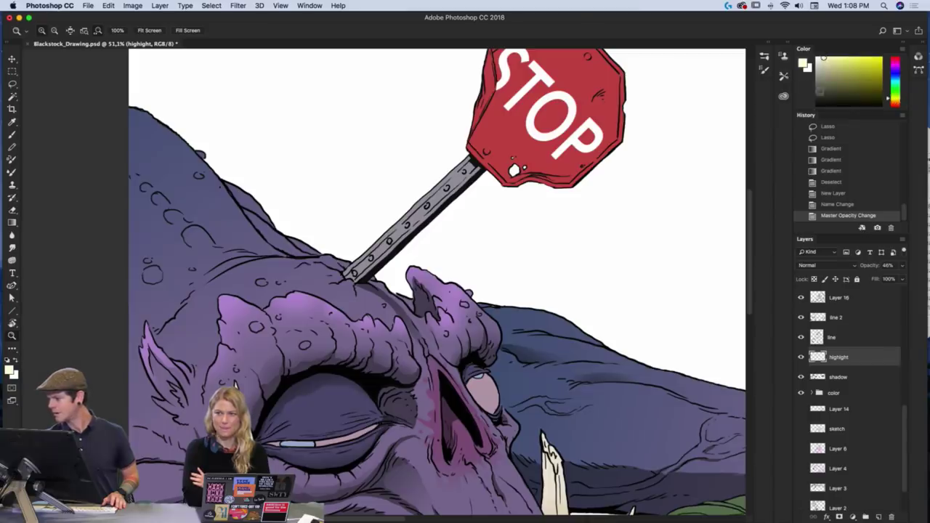
# - Test a pale brush stroke on the monster's half-closed eye, undo it, and set the highlight layer's opacity to 21%
pyautogui.press('super+0')
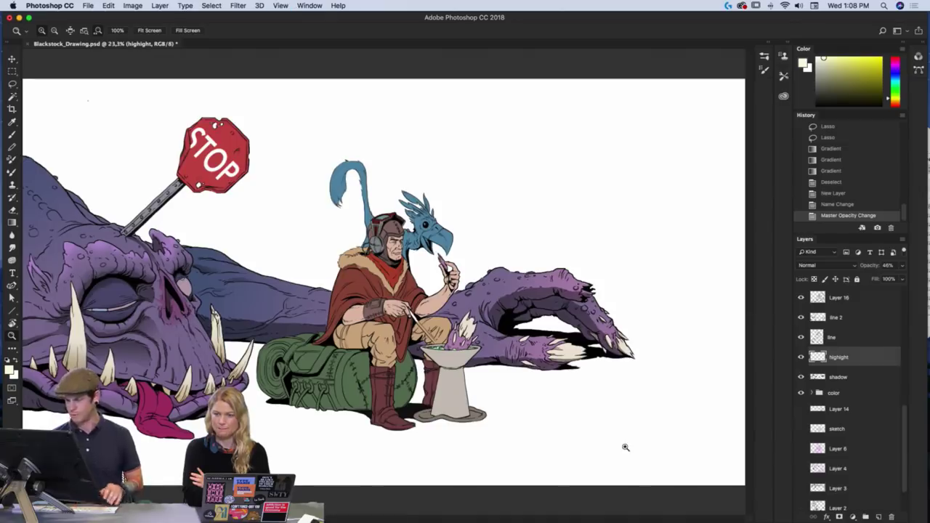
pyautogui.click(339, 352)
pyautogui.moveTo(337, 407); pyautogui.dragTo(667, 431)
pyautogui.moveTo(400, 263); pyautogui.dragTo(520, 341)
pyautogui.press('b')
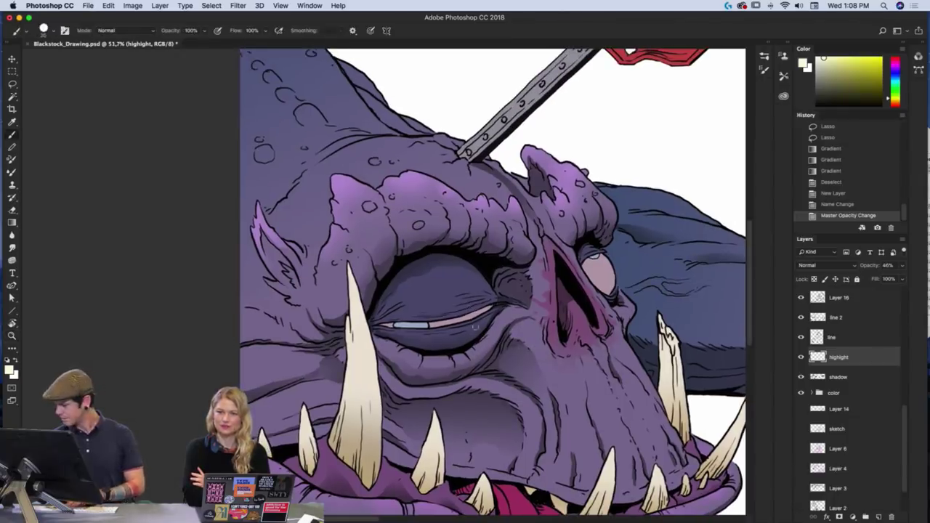
pyautogui.moveTo(415, 319)
pyautogui.mouseDown()
pyautogui.moveTo(450, 316)
pyautogui.moveTo(416, 318)
pyautogui.mouseUp()
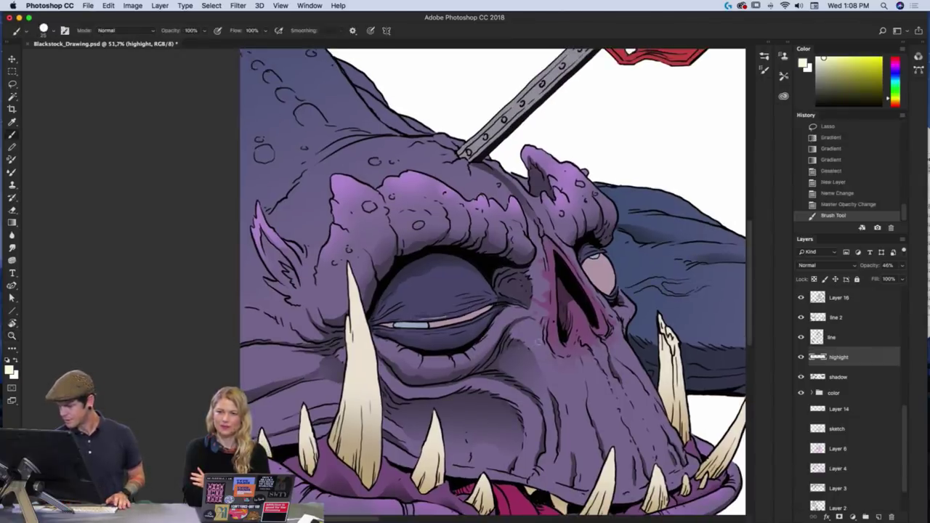
pyautogui.hotkey('ctrl', 'z')
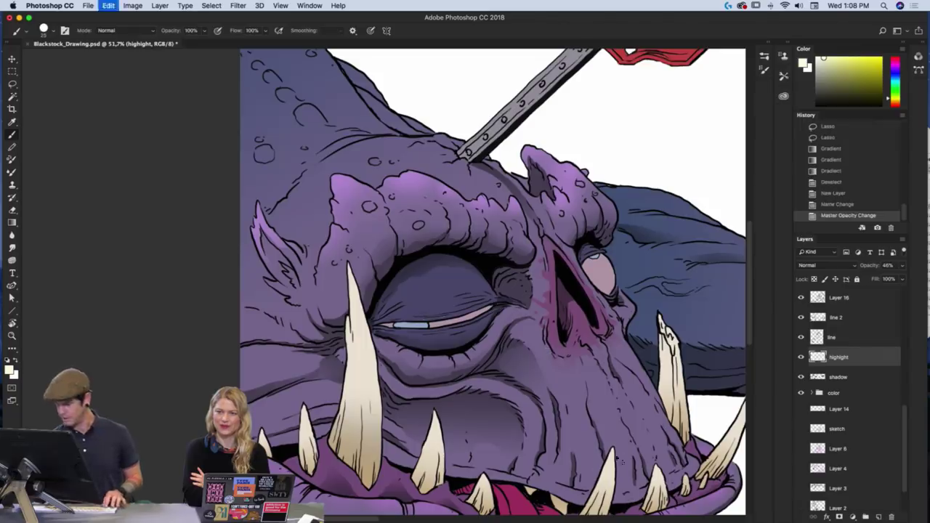
pyautogui.click(902, 267)
pyautogui.moveTo(867, 279); pyautogui.dragTo(864, 278)
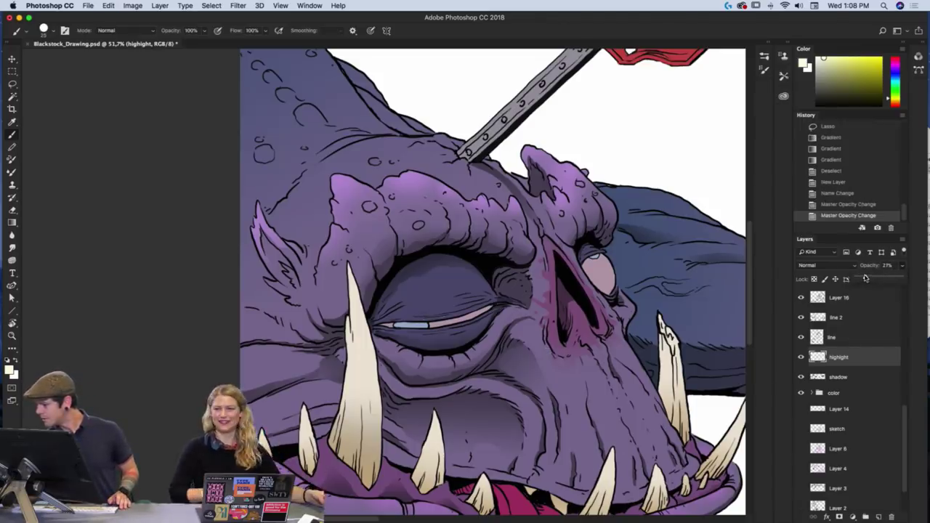
# - Brush thin pale highlights between the wrinkles of the upper eyelid and along the lid below the eye slit
pyautogui.moveTo(409, 320)
pyautogui.mouseDown()
pyautogui.moveTo(485, 304)
pyautogui.moveTo(420, 311)
pyautogui.moveTo(490, 292)
pyautogui.moveTo(432, 304)
pyautogui.moveTo(475, 291)
pyautogui.mouseUp()
pyautogui.moveTo(431, 300); pyautogui.dragTo(465, 291)
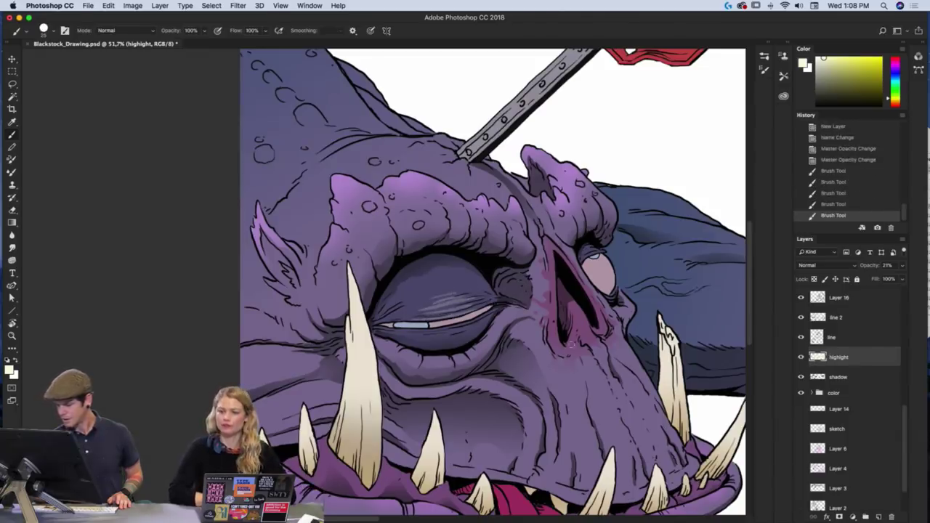
pyautogui.moveTo(437, 327)
pyautogui.mouseDown()
pyautogui.moveTo(468, 323)
pyautogui.moveTo(427, 330)
pyautogui.moveTo(477, 318)
pyautogui.moveTo(447, 335)
pyautogui.moveTo(491, 314)
pyautogui.mouseUp()
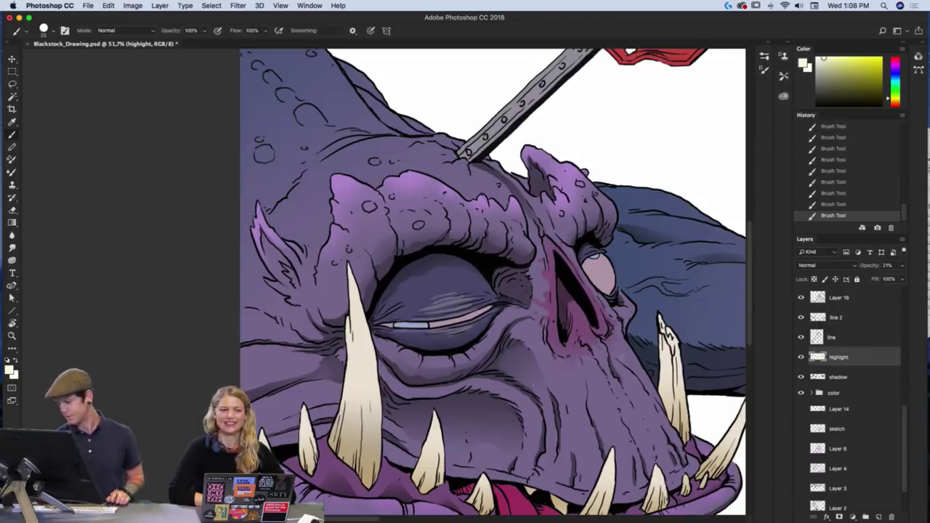
# - Brush small pale highlights on the nostril rim and on the spikes and bumps of both horned brow ridges
pyautogui.moveTo(608, 377)
pyautogui.mouseDown()
pyautogui.moveTo(590, 324)
pyautogui.moveTo(589, 378)
pyautogui.mouseUp()
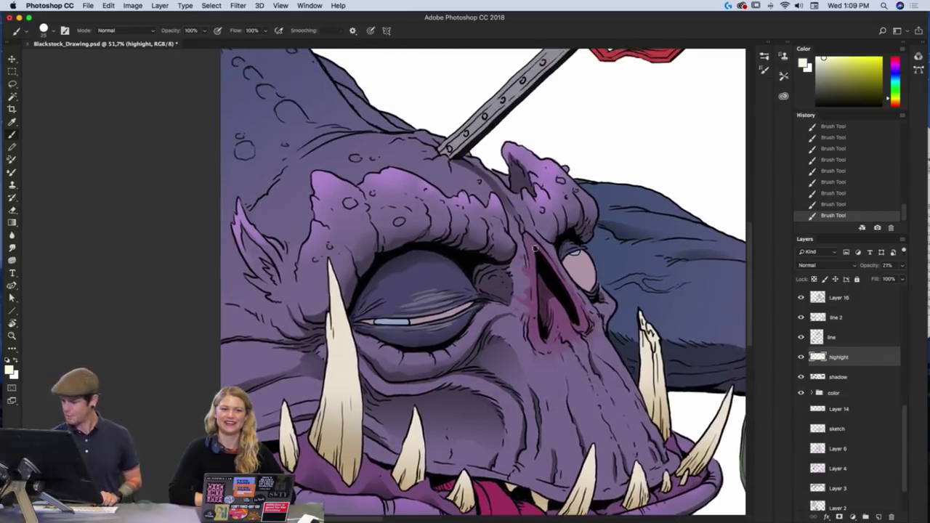
pyautogui.moveTo(530, 239)
pyautogui.mouseDown()
pyautogui.moveTo(537, 300)
pyautogui.moveTo(549, 261)
pyautogui.mouseUp()
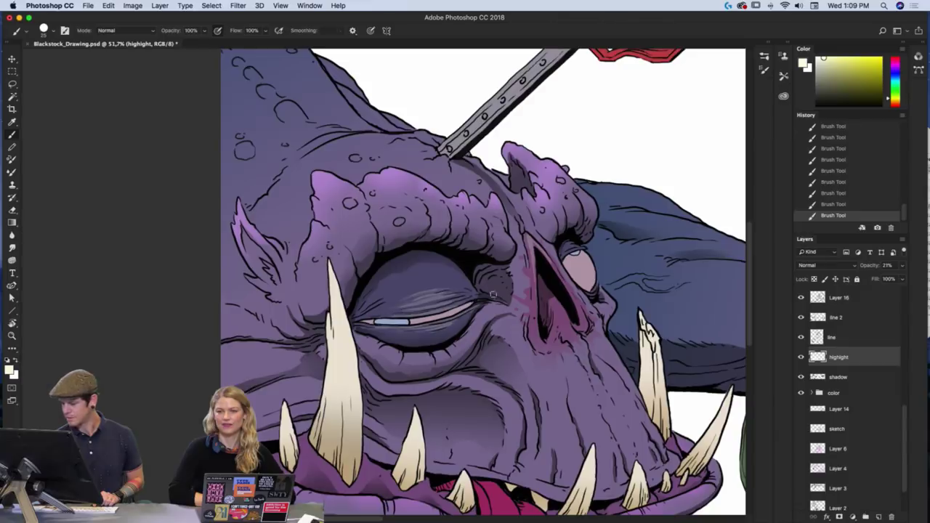
pyautogui.moveTo(590, 324); pyautogui.dragTo(574, 332)
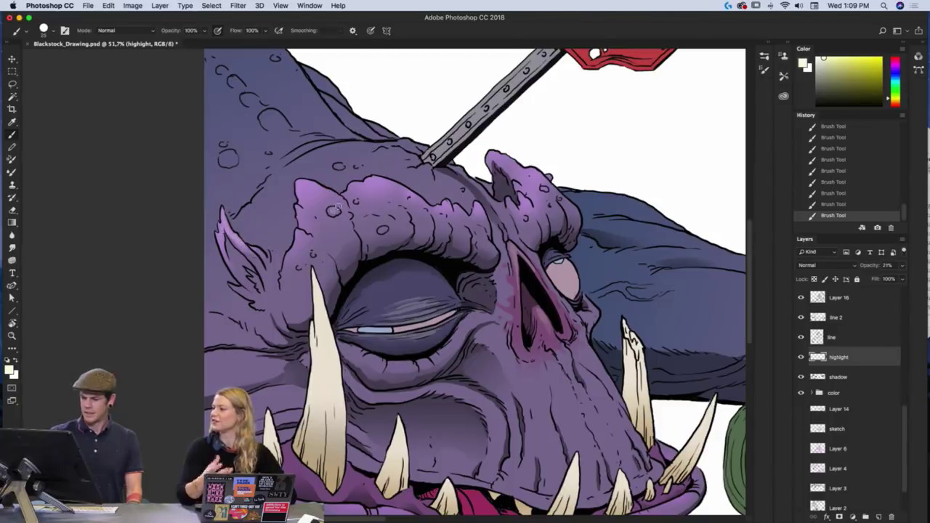
pyautogui.moveTo(305, 184); pyautogui.dragTo(321, 193)
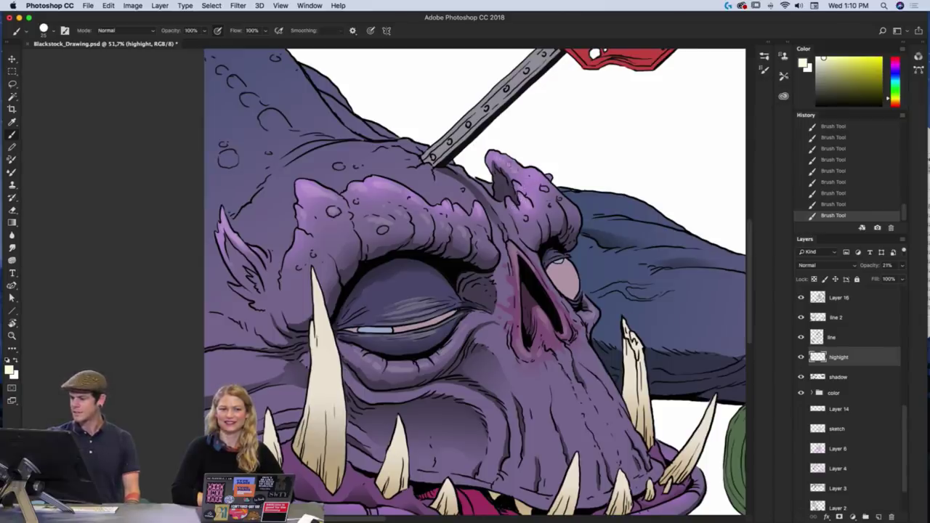
pyautogui.moveTo(510, 164); pyautogui.dragTo(515, 168)
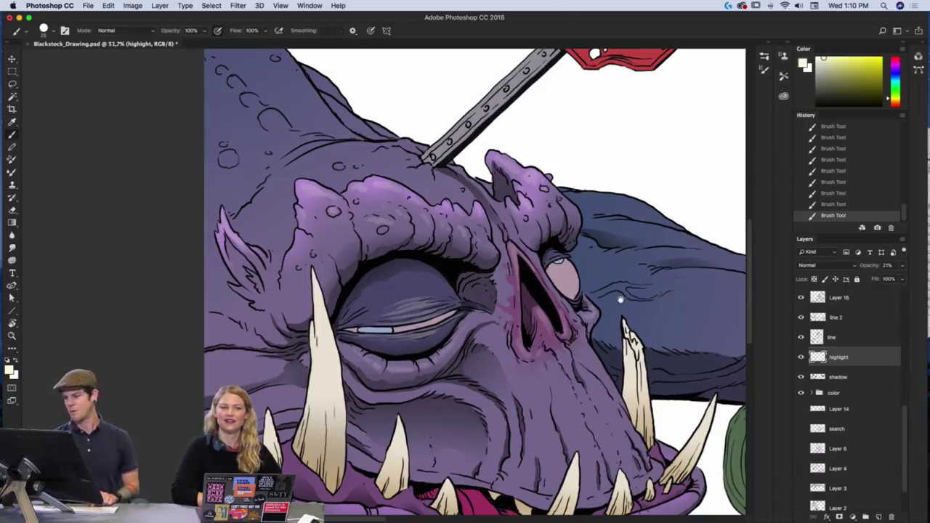
# - Enlarge the brush to about 50 and paint broader pale highlights across the upper eyelid
pyautogui.scroll(5, 618, 297)
pyautogui.scroll(-6, 635, 387)
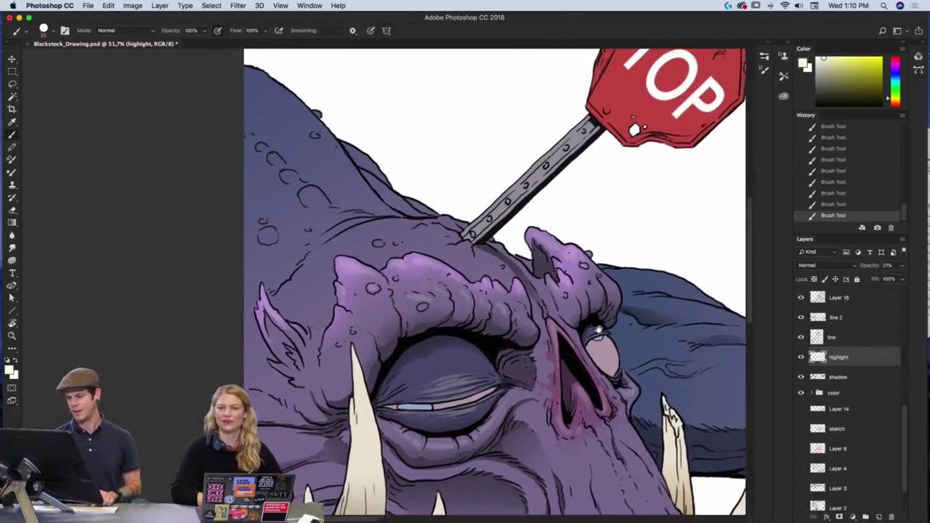
pyautogui.hscroll(-4, 538, 285)
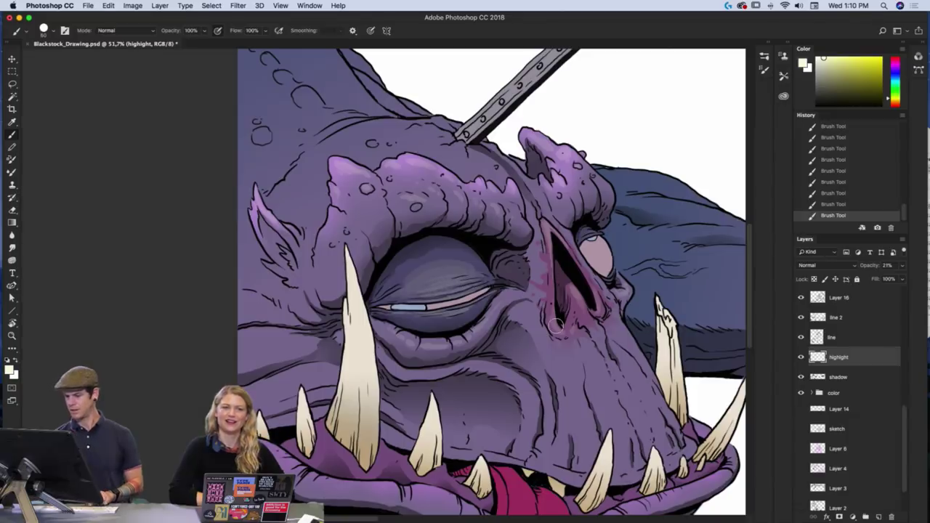
pyautogui.scroll(-3, 555, 326)
pyautogui.hscroll(5, 555, 325)
pyautogui.scroll(-2, 581, 342)
pyautogui.hscroll(1, 581, 342)
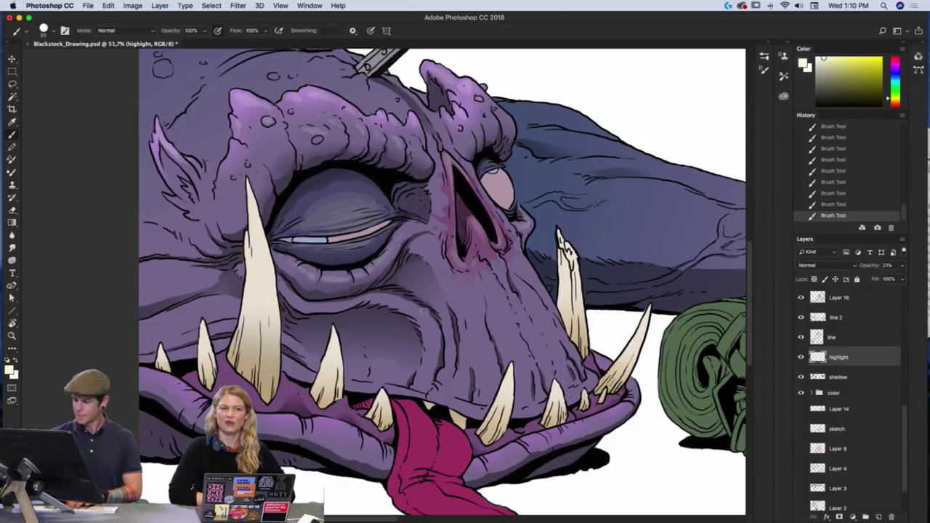
# - Reduce the brush to 30 and paint pale highlights on the cheek folds between the eye bag and the nose
pyautogui.scroll(3, 430, 297)
pyautogui.hscroll(-1, 430, 297)
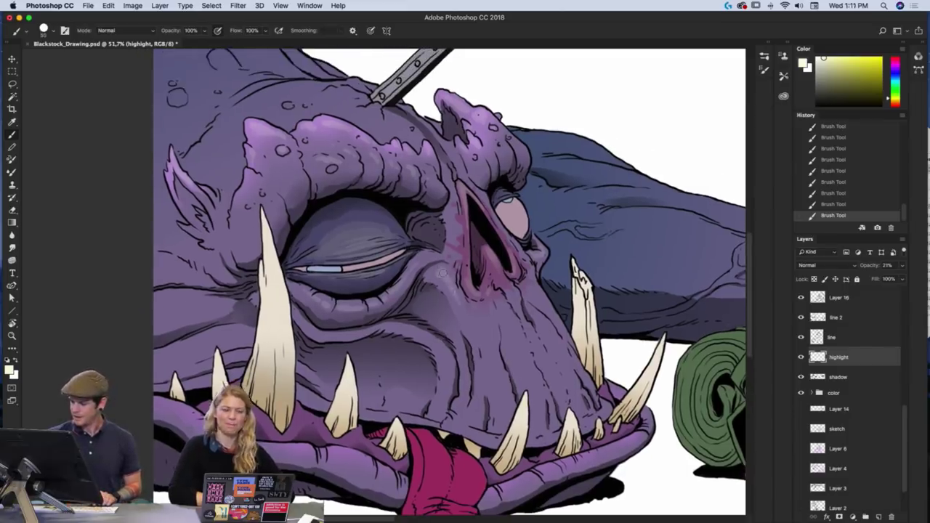
pyautogui.hscroll(-2, 542, 382)
pyautogui.scroll(-1, 541, 382)
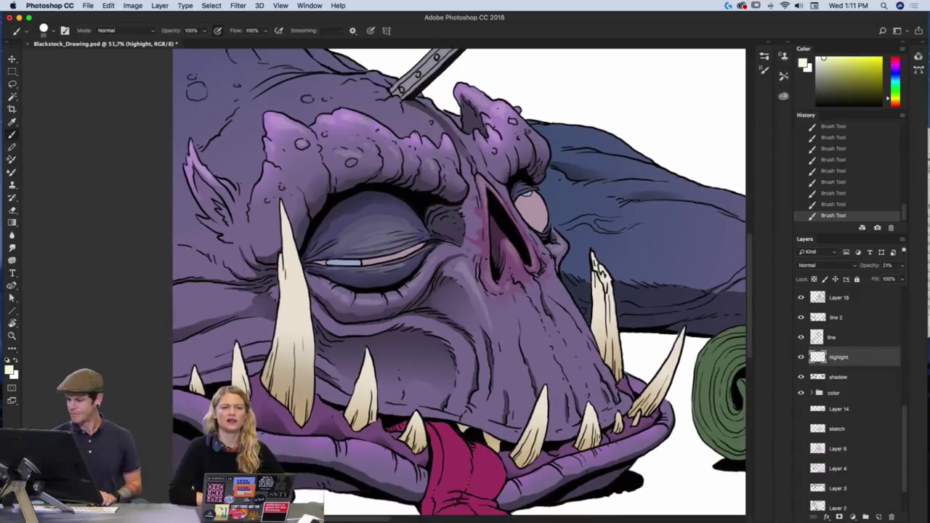
pyautogui.scroll(-2, 430, 304)
pyautogui.hscroll(-2, 430, 303)
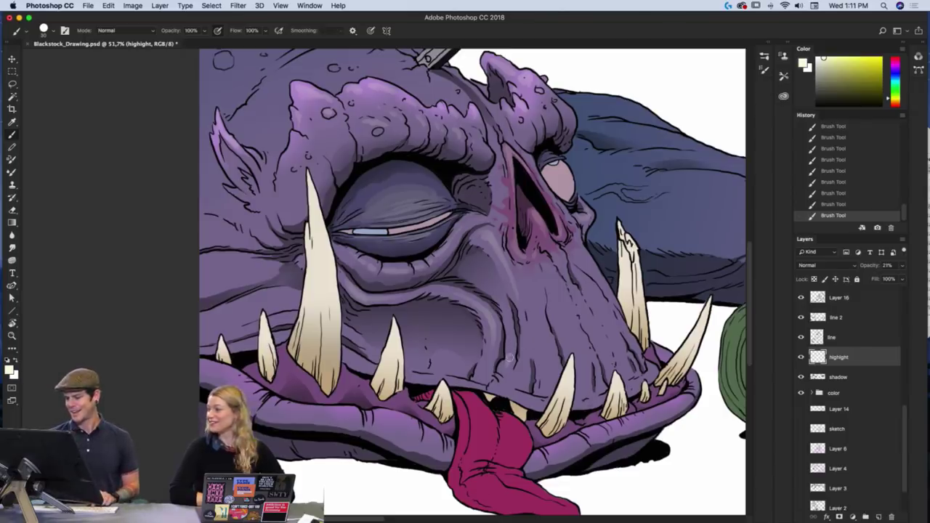
# - Paint pale highlights on the nose bridge and along the wrinkles running down the muzzle below the nostril
pyautogui.moveTo(619, 337); pyautogui.dragTo(638, 378)
pyautogui.hscroll(2, 641, 412)
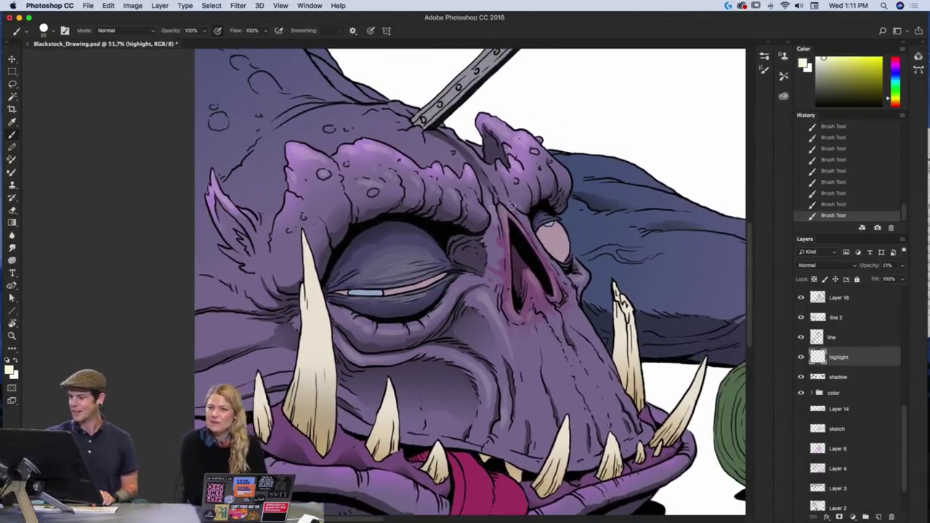
pyautogui.scroll(-2, 646, 390)
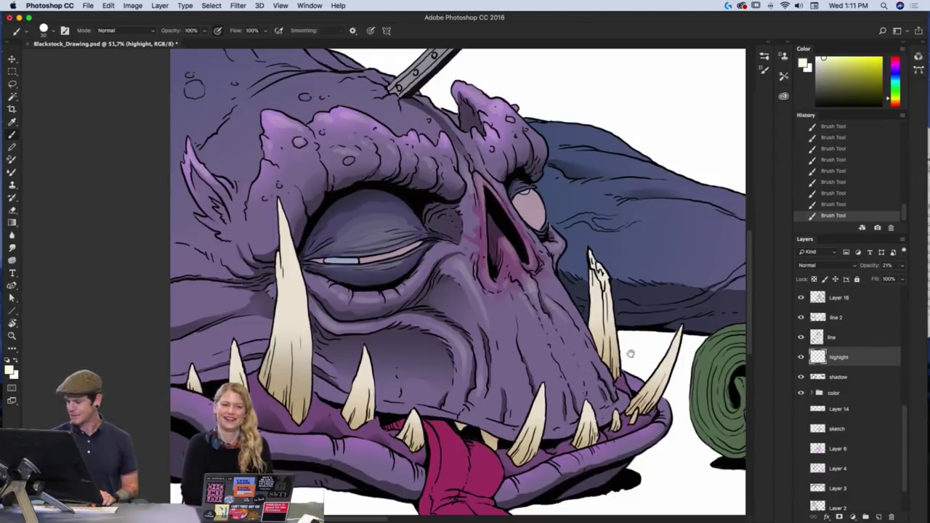
pyautogui.scroll(-3, 630, 354)
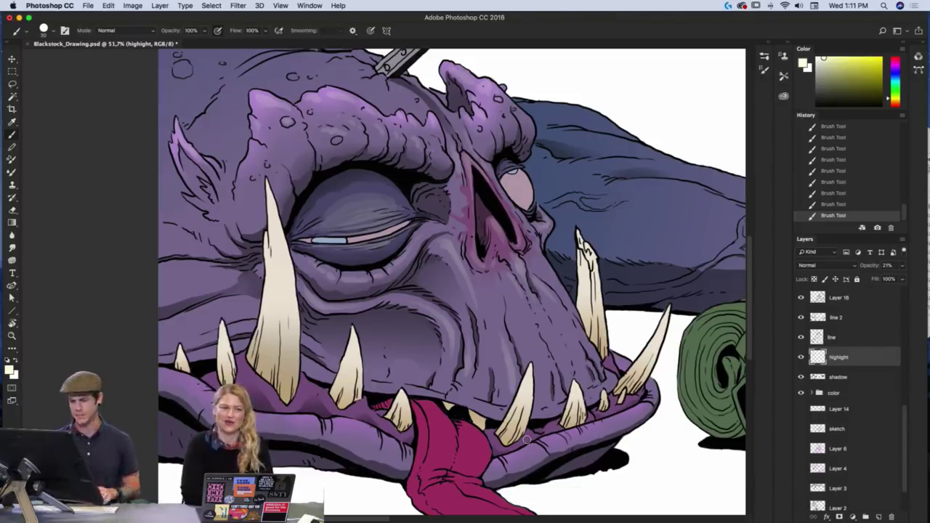
# - Paint soft pale highlights on the broad cheek folds behind the largest tusk and view the whole illustration
pyautogui.hscroll(-5, 526, 438)
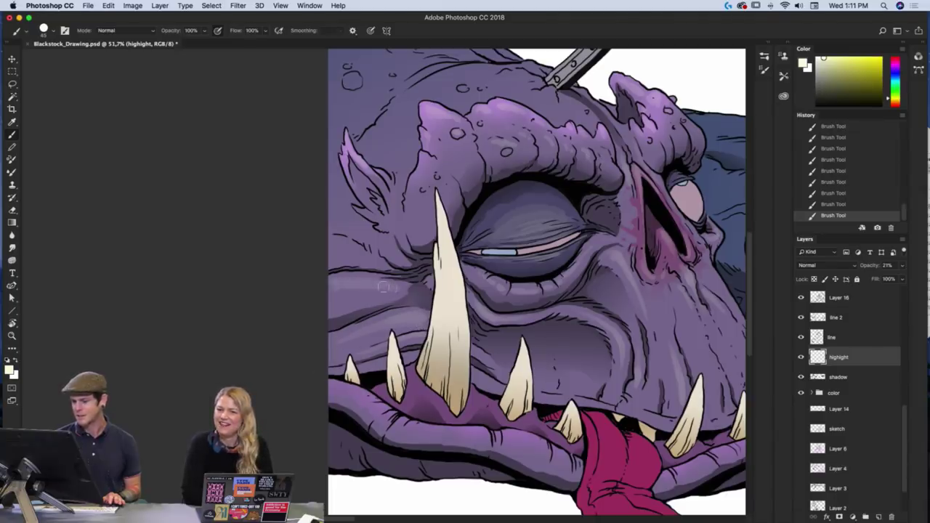
pyautogui.moveTo(349, 299); pyautogui.dragTo(427, 282)
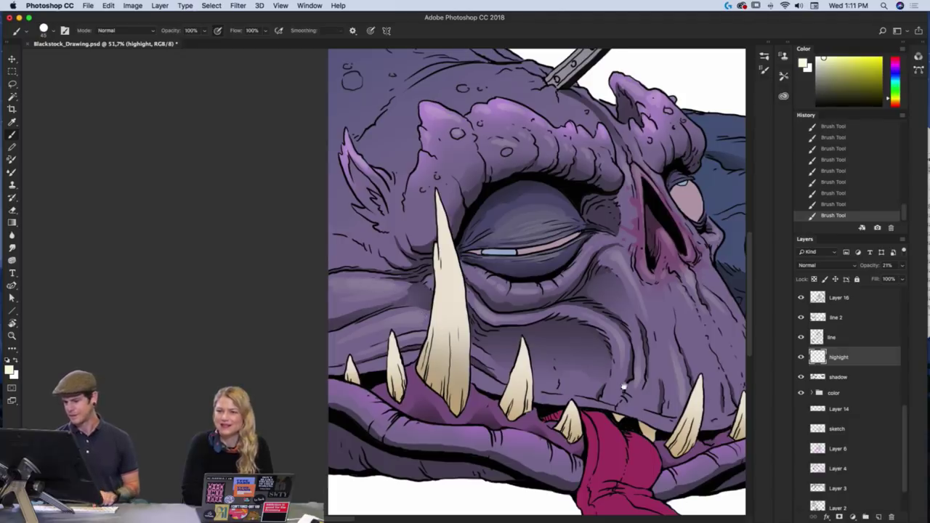
pyautogui.moveTo(625, 386); pyautogui.dragTo(481, 402)
pyautogui.press('super+0')
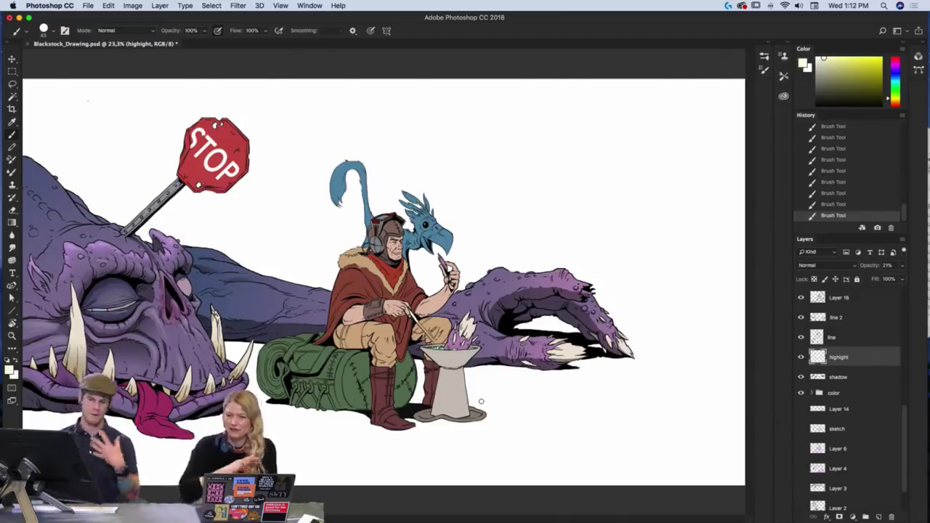
# - With a size 20 brush, highlight the short skin creases between the largest tusk and the hollow of the cheek
pyautogui.press('z')
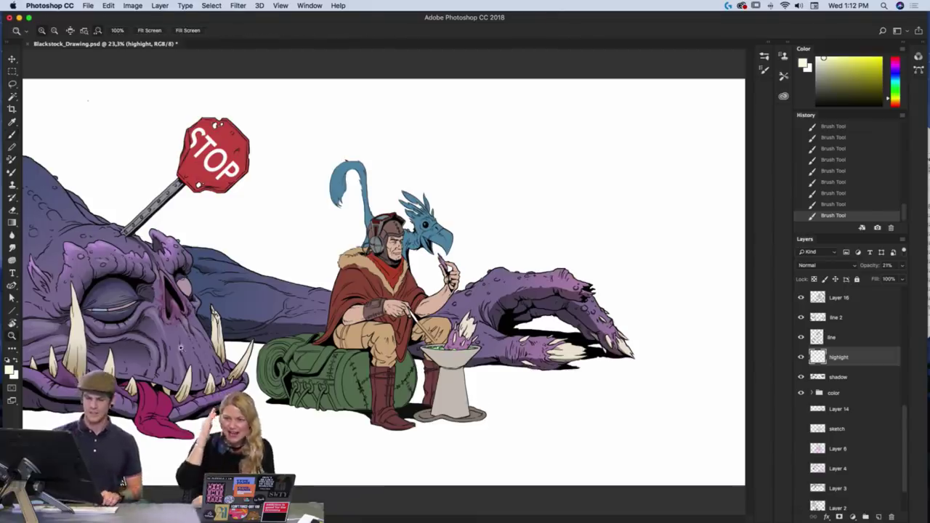
pyautogui.moveTo(195, 374); pyautogui.dragTo(572, 365)
pyautogui.moveTo(399, 353); pyautogui.dragTo(536, 406)
pyautogui.press('b')
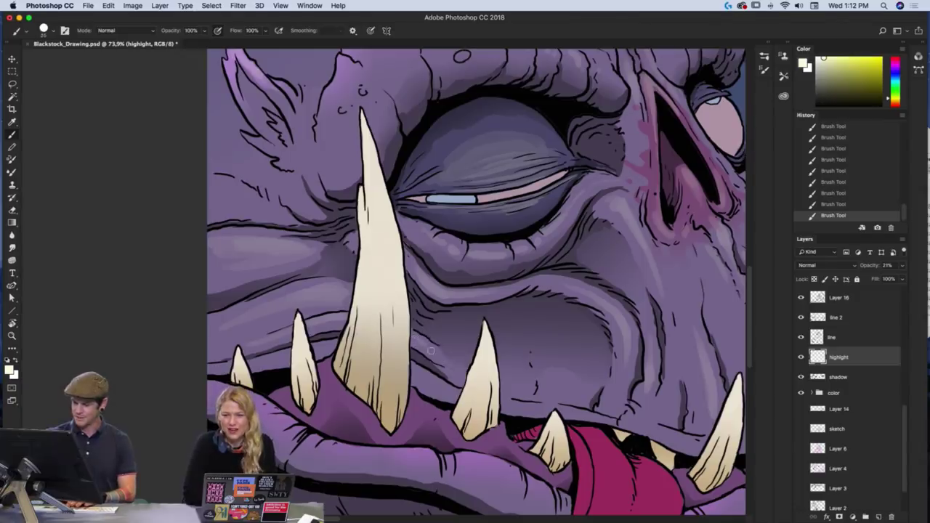
pyautogui.moveTo(412, 337); pyautogui.dragTo(439, 359)
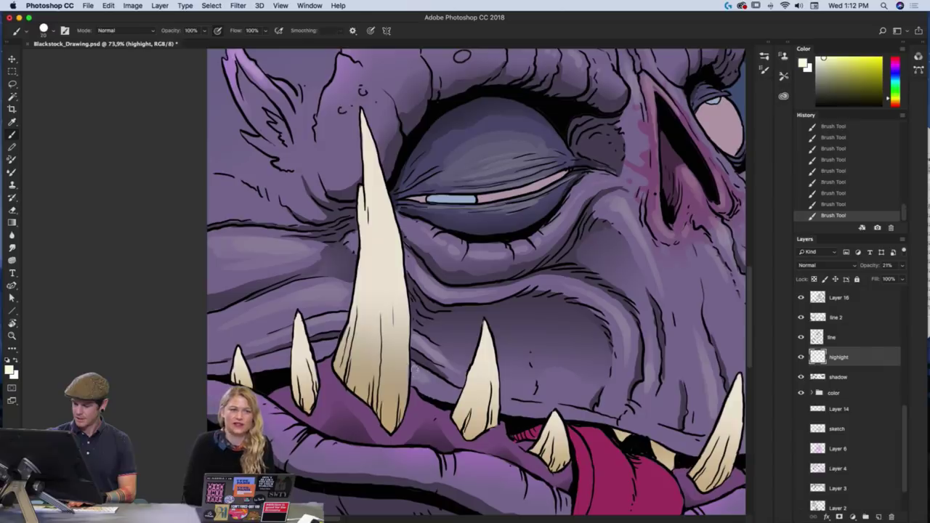
# - Paint pale highlights at the base of the cheek hollow and on the folds above the lip near the tongue
pyautogui.moveTo(608, 397); pyautogui.dragTo(578, 392)
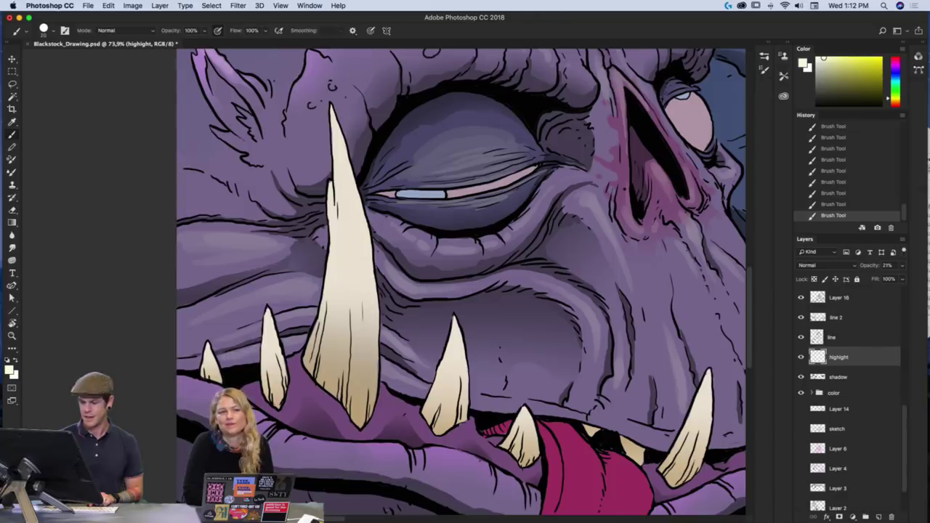
pyautogui.hscroll(4, 572, 424)
pyautogui.scroll(-2, 572, 425)
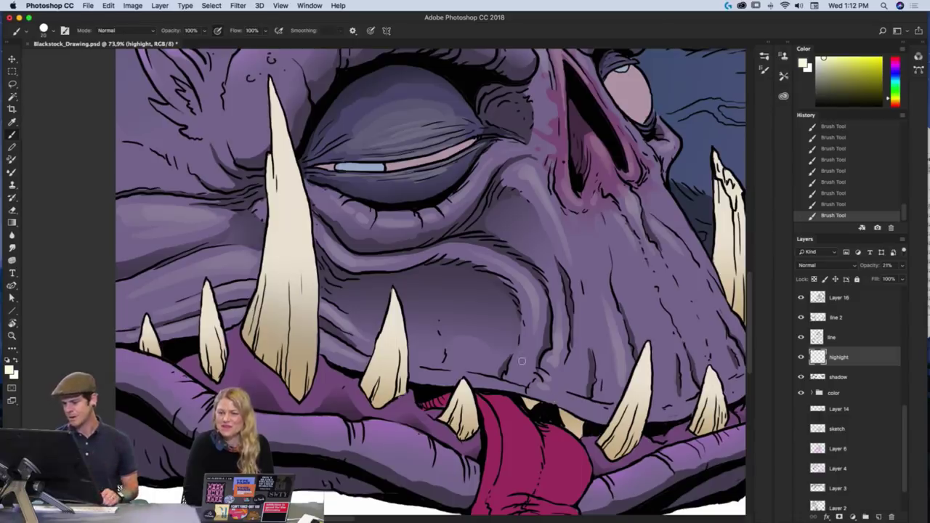
pyautogui.moveTo(521, 357); pyautogui.dragTo(527, 362)
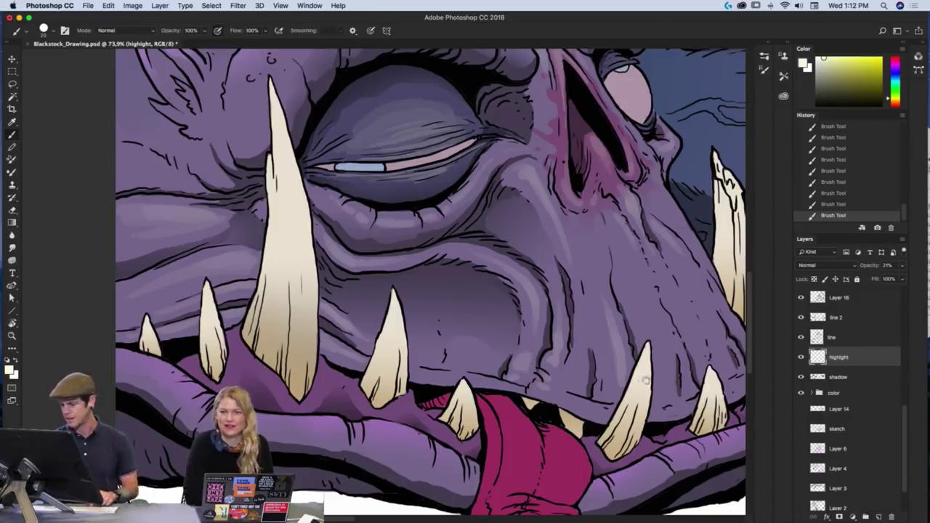
# - Paint pale highlights on the vertical wrinkles of the lower muzzle above the front teeth and up the far side of the snout
pyautogui.moveTo(646, 381); pyautogui.dragTo(578, 394)
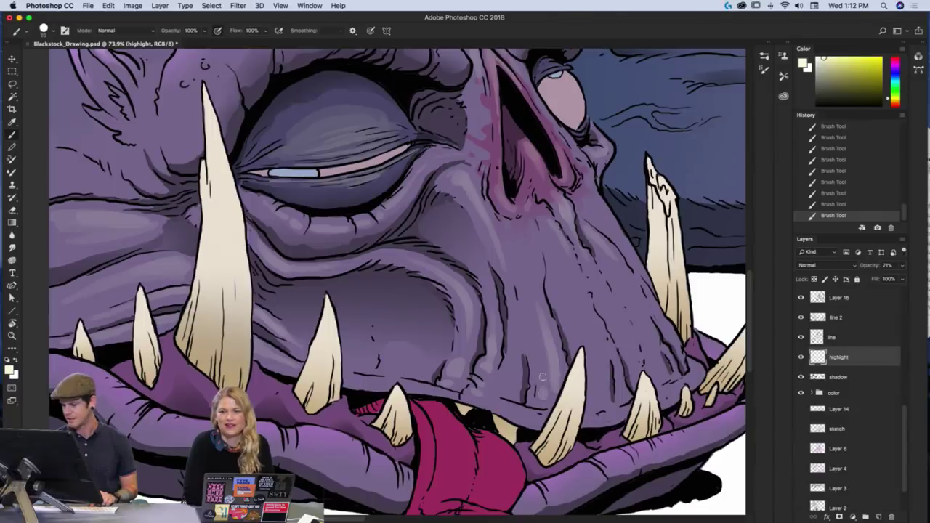
pyautogui.moveTo(621, 397); pyautogui.dragTo(618, 375)
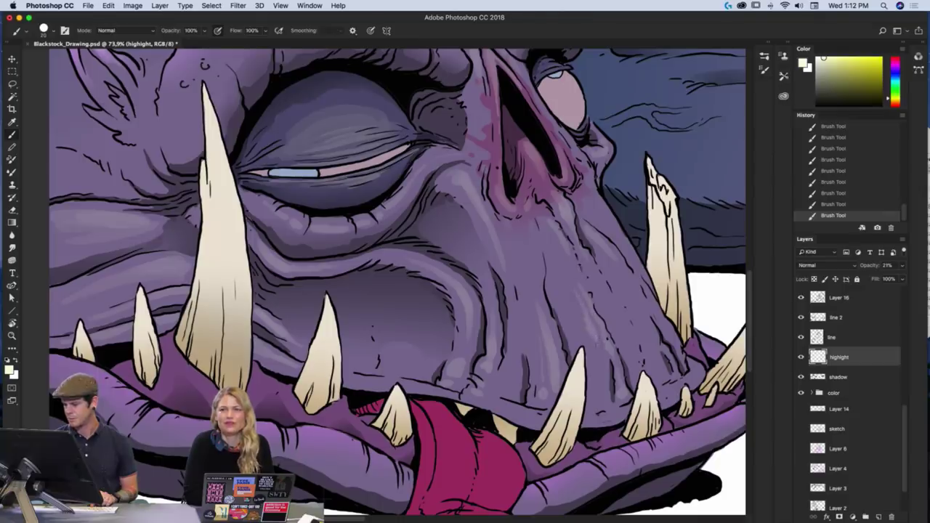
pyautogui.moveTo(669, 363); pyautogui.dragTo(638, 306)
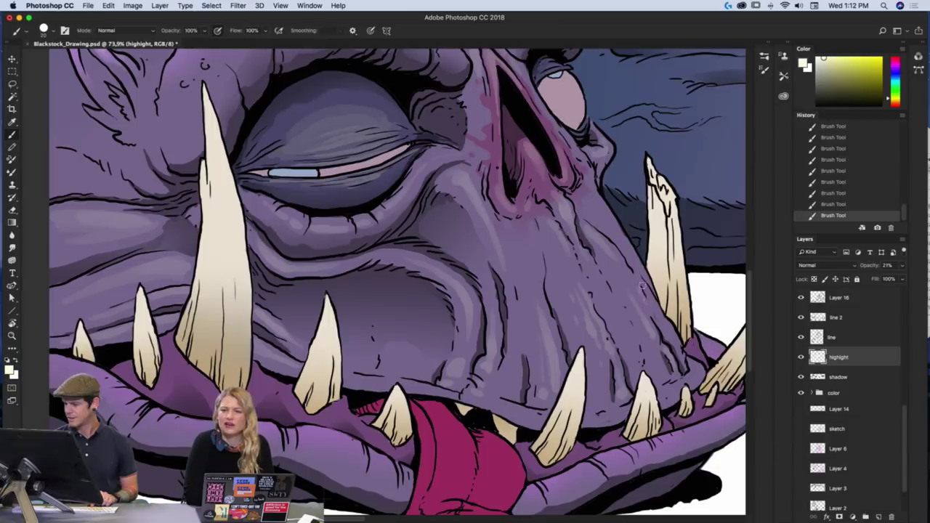
pyautogui.moveTo(662, 345); pyautogui.dragTo(636, 363)
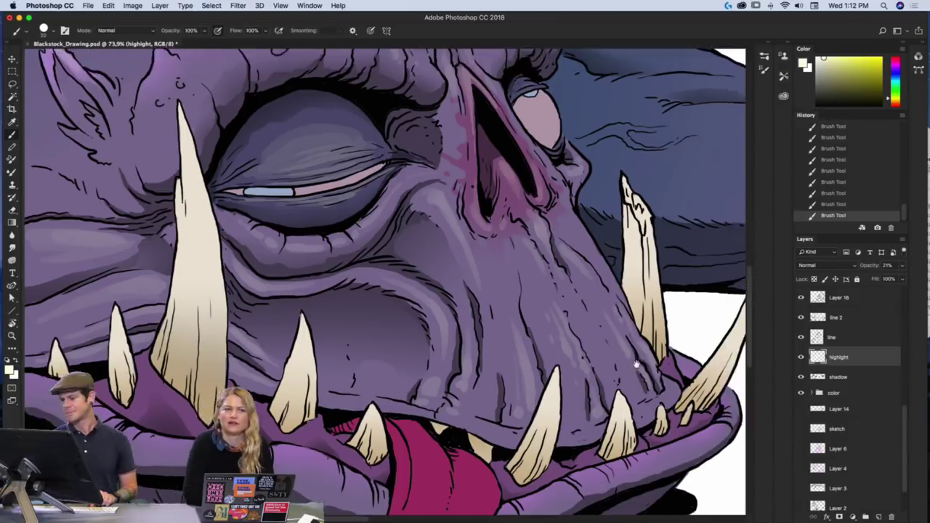
# - Examine the highlights on the monster's muzzle, nostril and brow, as well as the whole illustration
pyautogui.scroll(3, 588, 270)
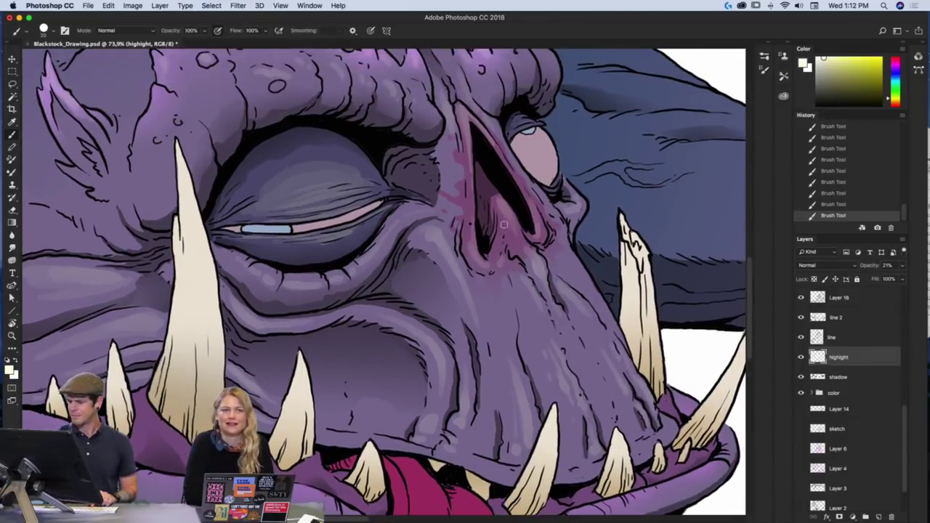
pyautogui.scroll(3, 538, 269)
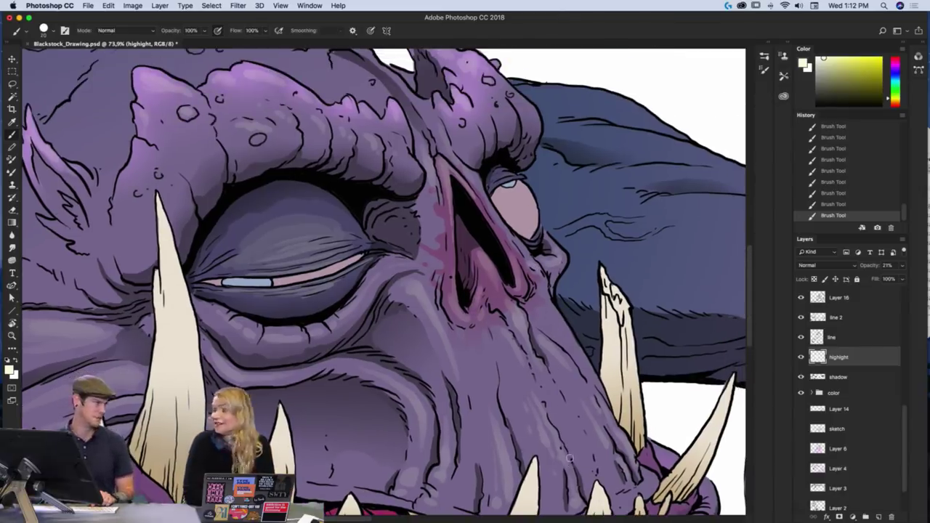
pyautogui.scroll(5, 581, 348)
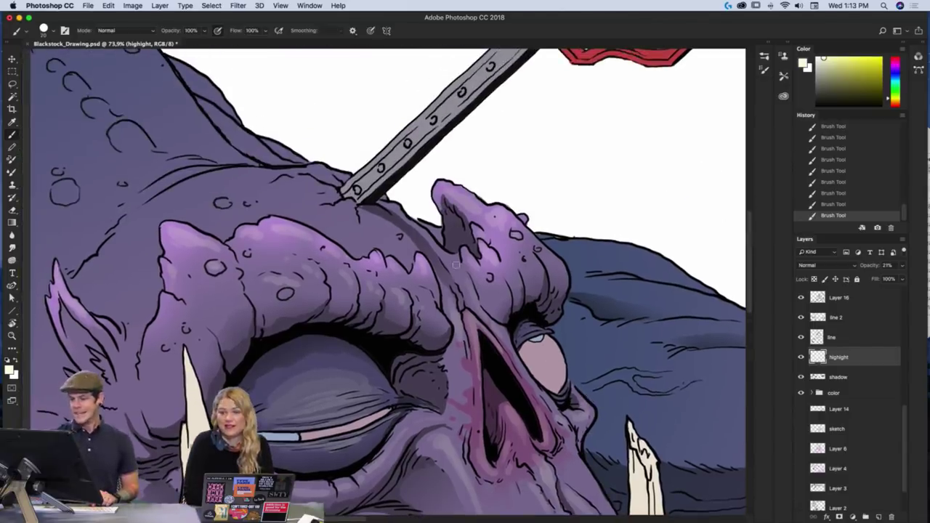
pyautogui.hscroll(-5, 581, 387)
pyautogui.scroll(-8, 526, 362)
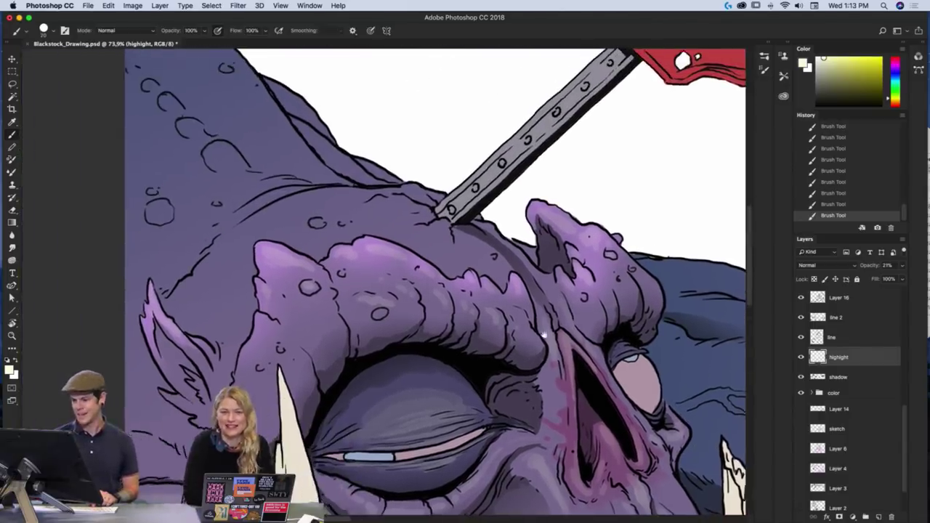
pyautogui.hscroll(5, 526, 363)
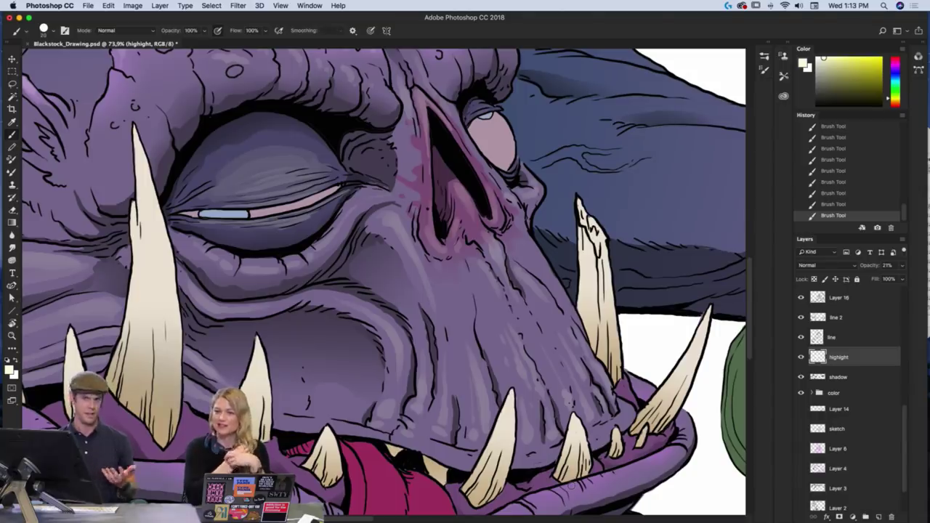
pyautogui.press('super+0')
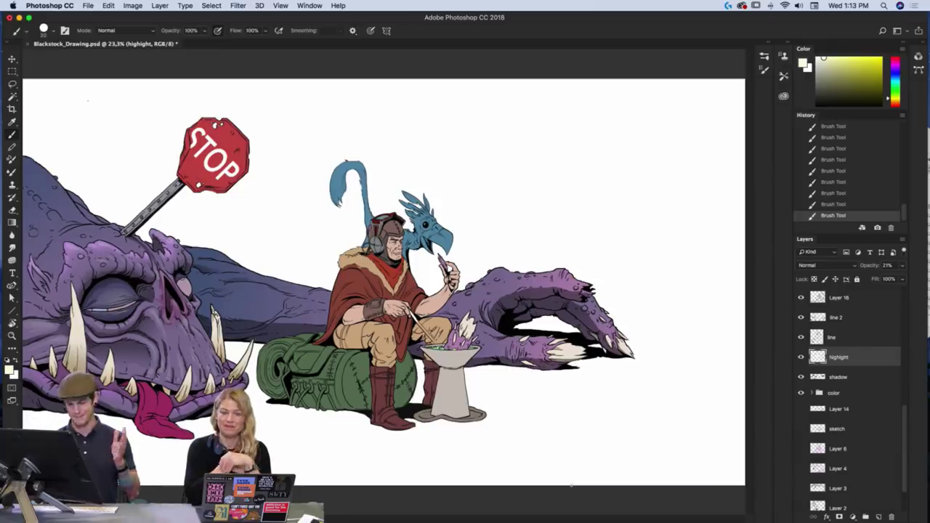
# - With a size 40 brush, paint broader pale highlights along the muzzle wrinkles and the small fold beneath the far eye
pyautogui.press('z')
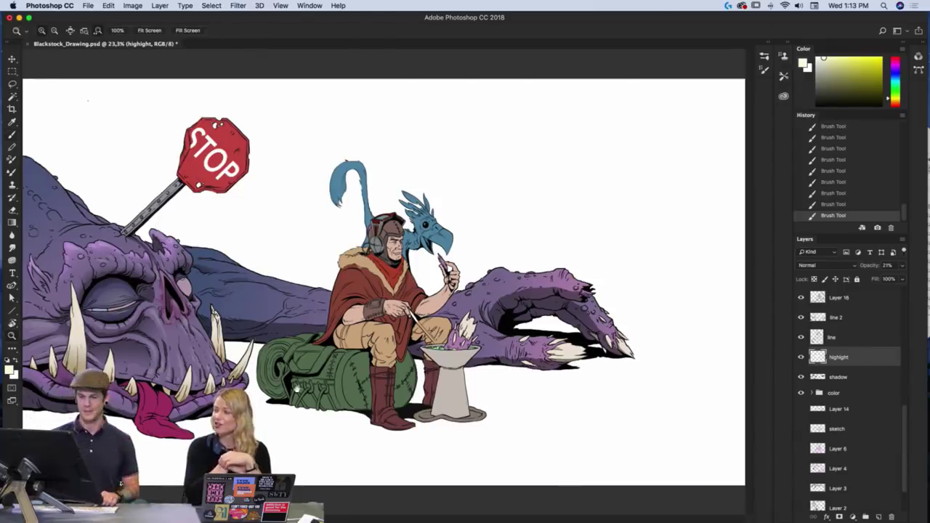
pyautogui.moveTo(289, 387); pyautogui.dragTo(505, 388)
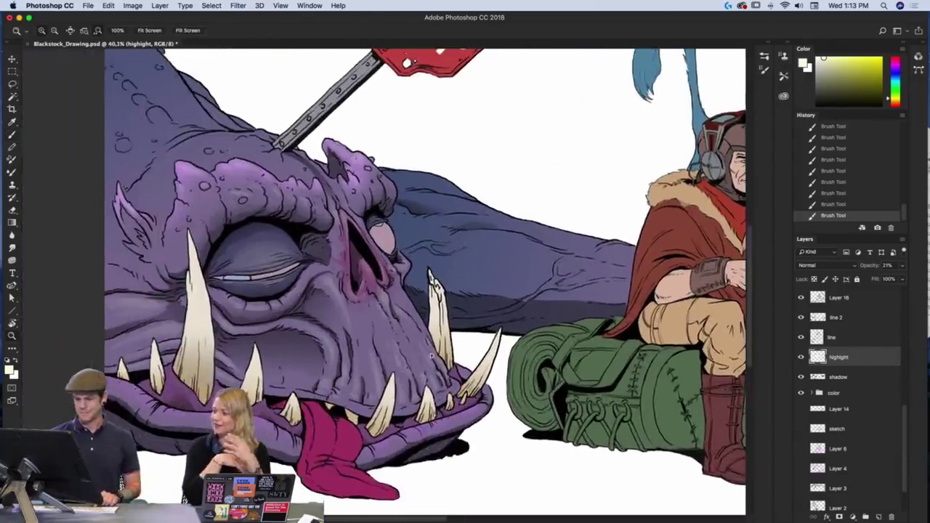
pyautogui.moveTo(414, 322); pyautogui.dragTo(449, 322)
pyautogui.press('b')
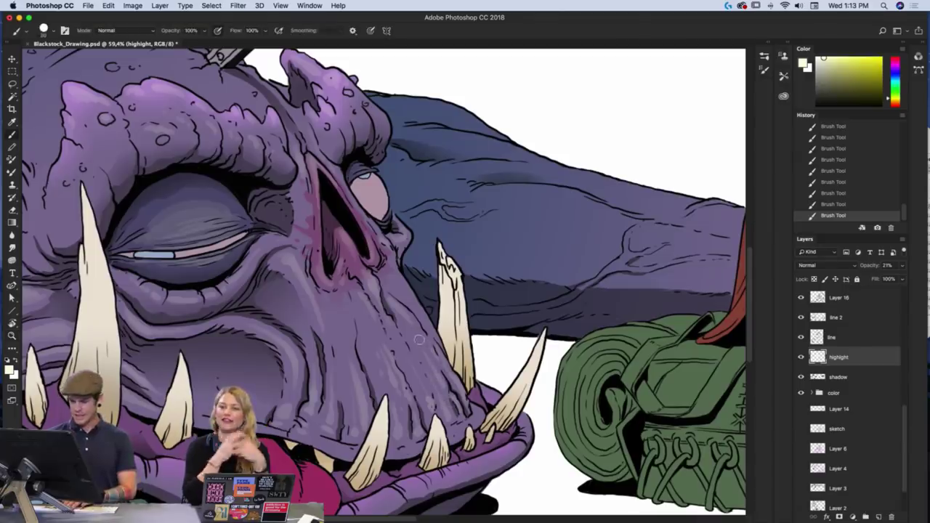
pyautogui.press(']')
pyautogui.press(']')
pyautogui.press(']')
pyautogui.press(']')
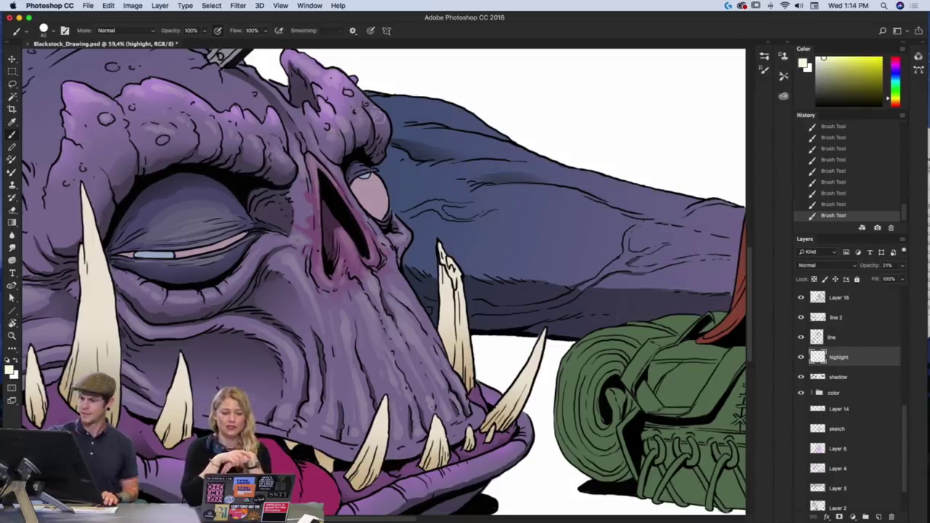
pyautogui.moveTo(399, 261); pyautogui.dragTo(404, 259)
# - Paint broad pale highlights on the brow bulge above the largest tusk and the temple beside it, and view the whole illustration
pyautogui.hscroll(-10, 404, 259)
pyautogui.scroll(2, 404, 259)
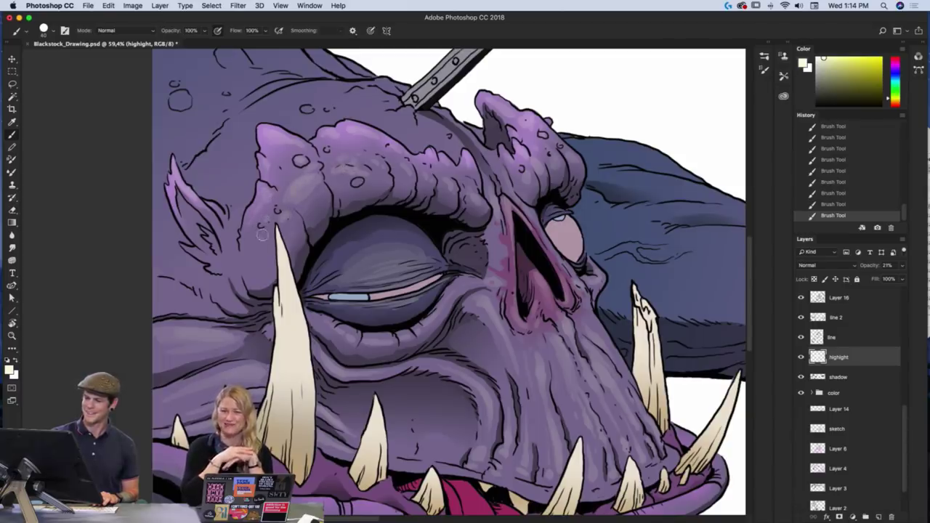
pyautogui.moveTo(263, 233); pyautogui.dragTo(252, 255)
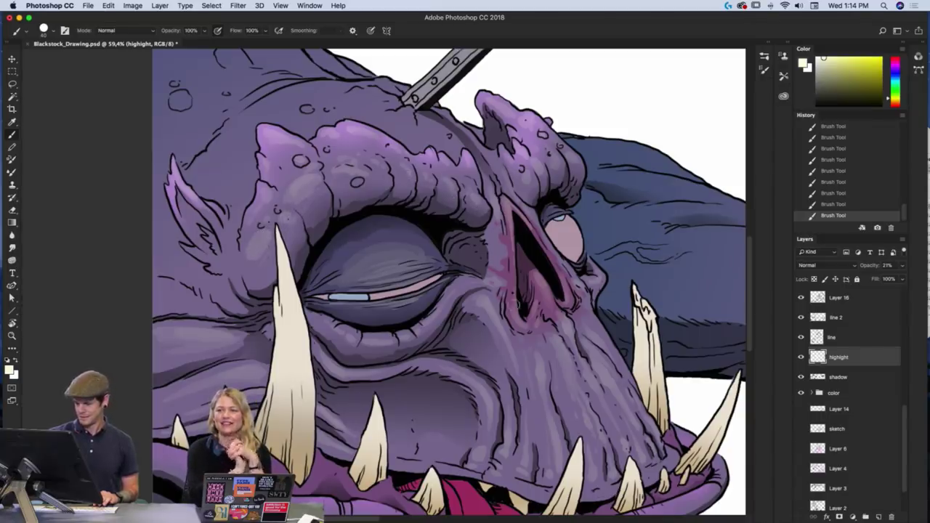
pyautogui.hscroll(3, 447, 190)
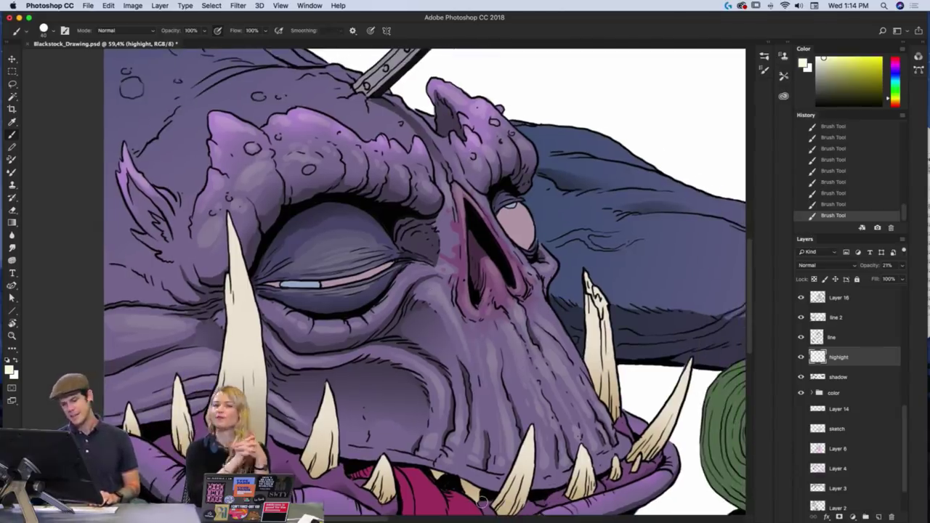
pyautogui.press('super+0')
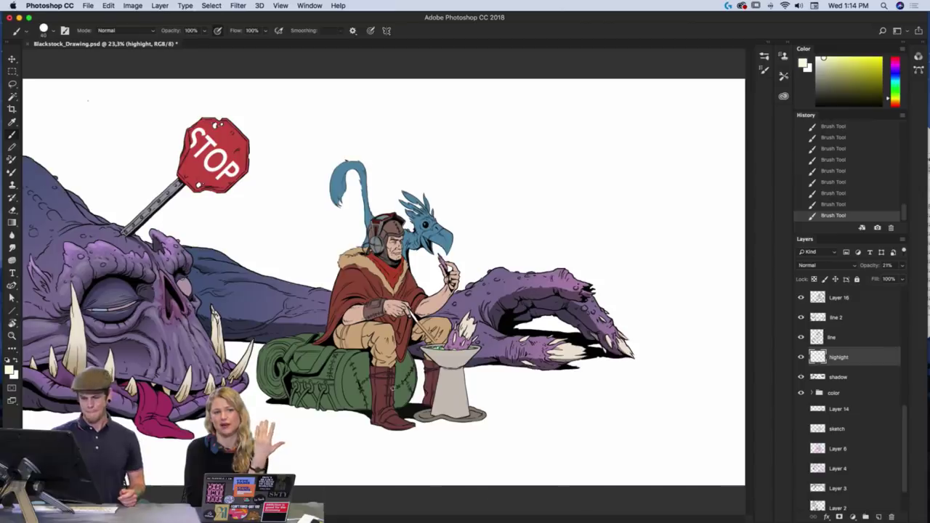
# - With a size 25 brush, highlight the edge of the upper lip and the base of the cheek hollow
pyautogui.press('z')
pyautogui.moveTo(272, 341); pyautogui.dragTo(348, 341)
pyautogui.moveTo(243, 403); pyautogui.dragTo(488, 411)
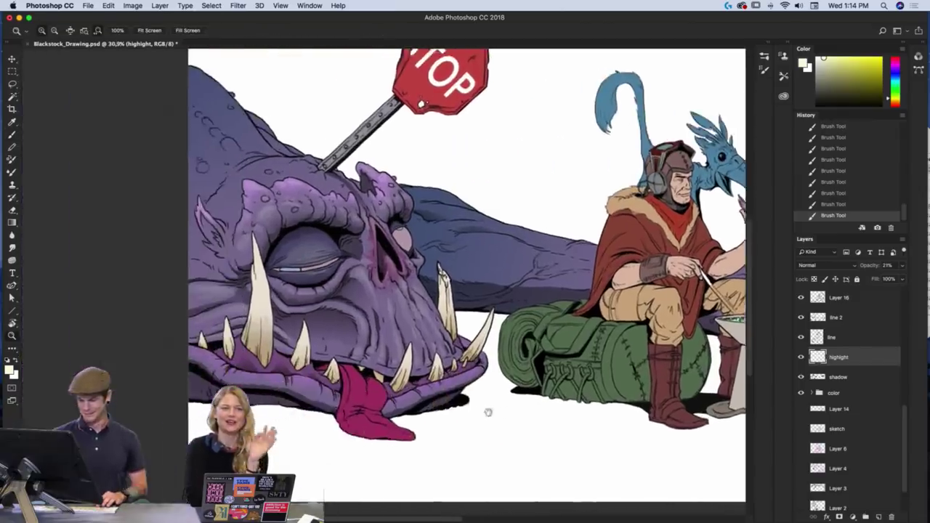
pyautogui.moveTo(334, 425); pyautogui.dragTo(489, 410)
pyautogui.press('b')
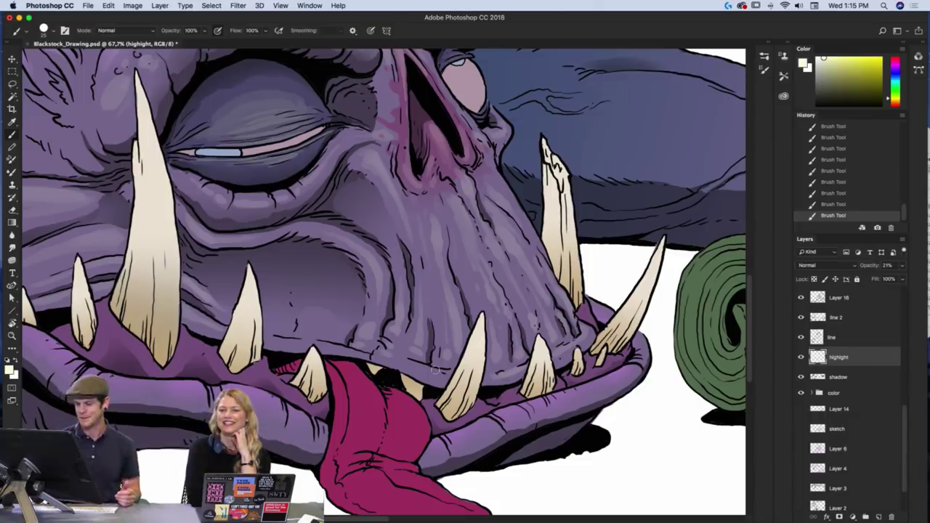
pyautogui.moveTo(447, 376); pyautogui.dragTo(267, 333)
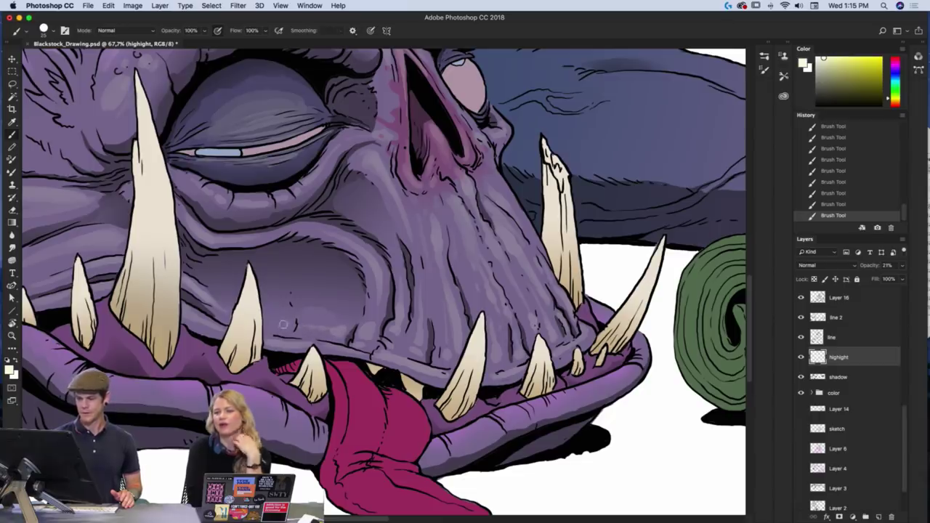
pyautogui.press('super+0')
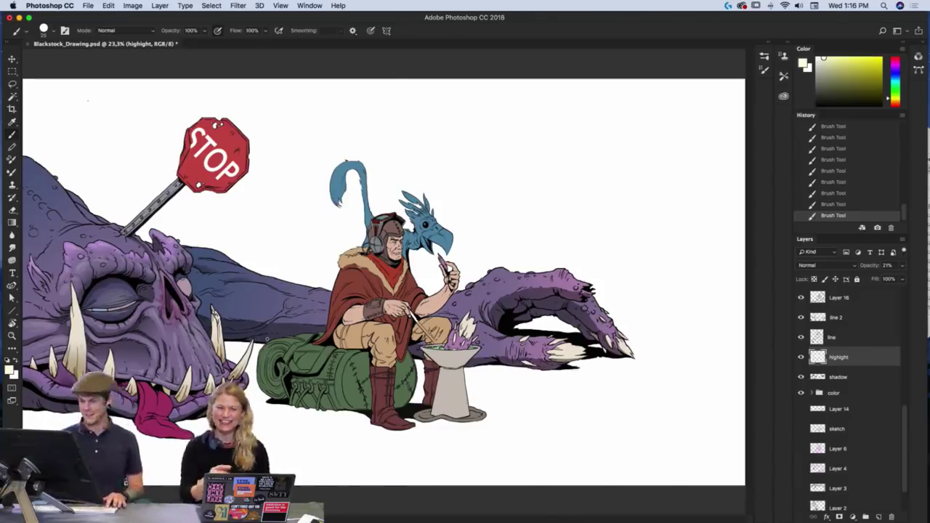
# - Paint pale highlights along the lower lip from beside the tongue to the far corner of the mouth
pyautogui.press('z')
pyautogui.moveTo(385, 389); pyautogui.dragTo(472, 389)
pyautogui.moveTo(218, 407); pyautogui.dragTo(498, 391)
pyautogui.press('b')
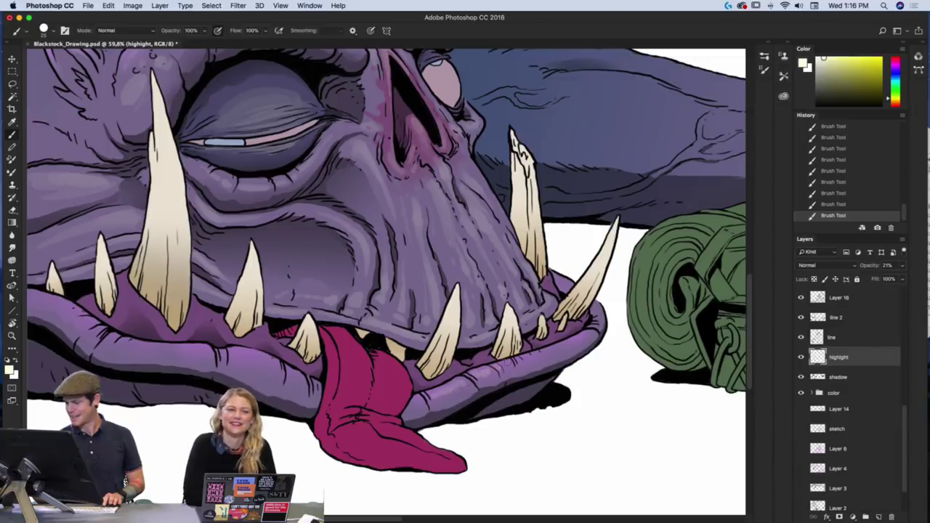
pyautogui.moveTo(524, 360); pyautogui.dragTo(598, 322)
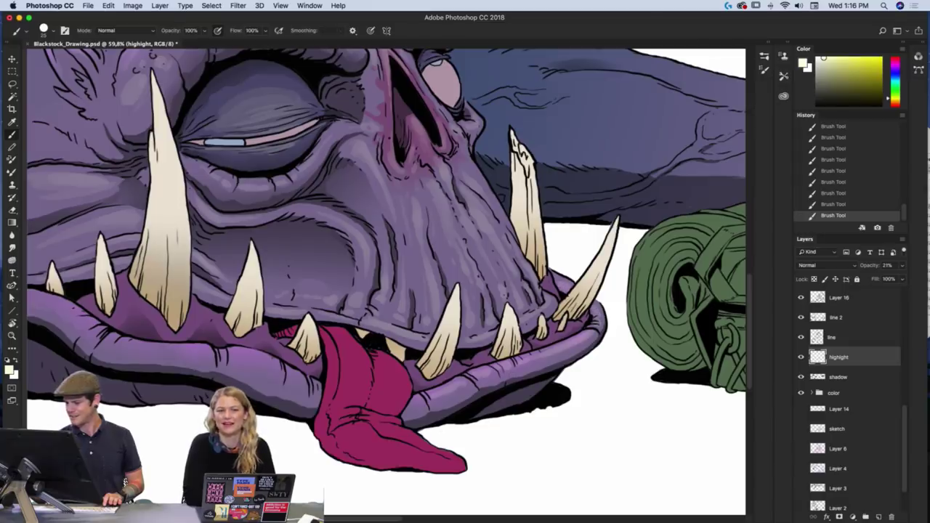
pyautogui.moveTo(426, 398); pyautogui.dragTo(409, 406)
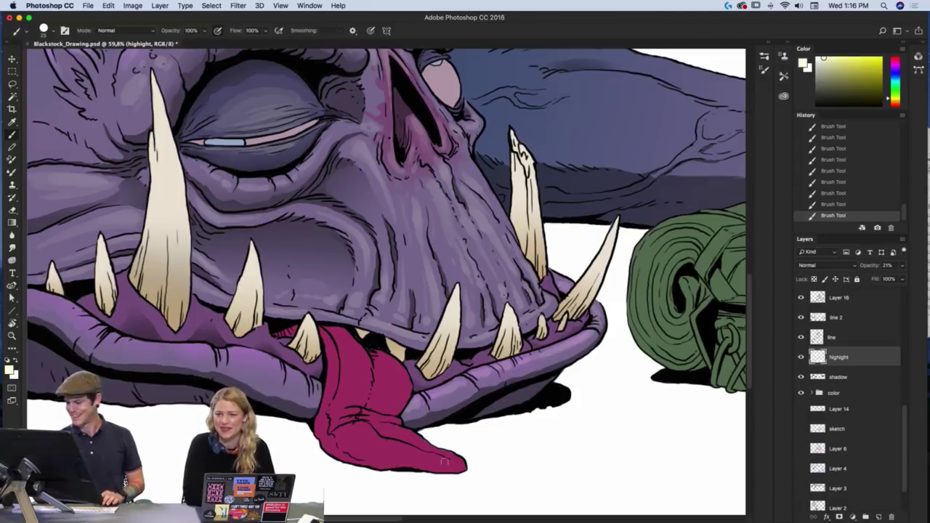
pyautogui.moveTo(464, 422); pyautogui.dragTo(552, 418)
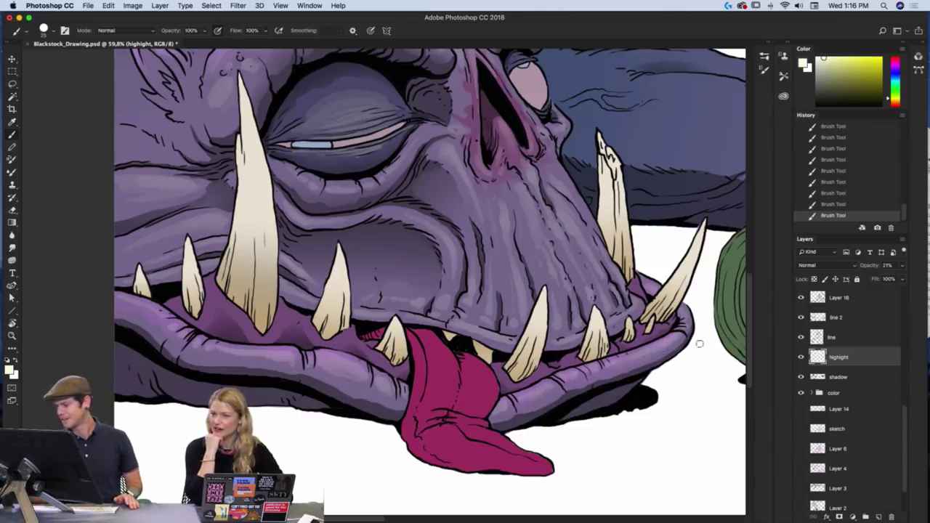
# - Paint soft pale highlights on the gums between the lower tusks and view the whole illustration
pyautogui.moveTo(548, 446); pyautogui.dragTo(663, 477)
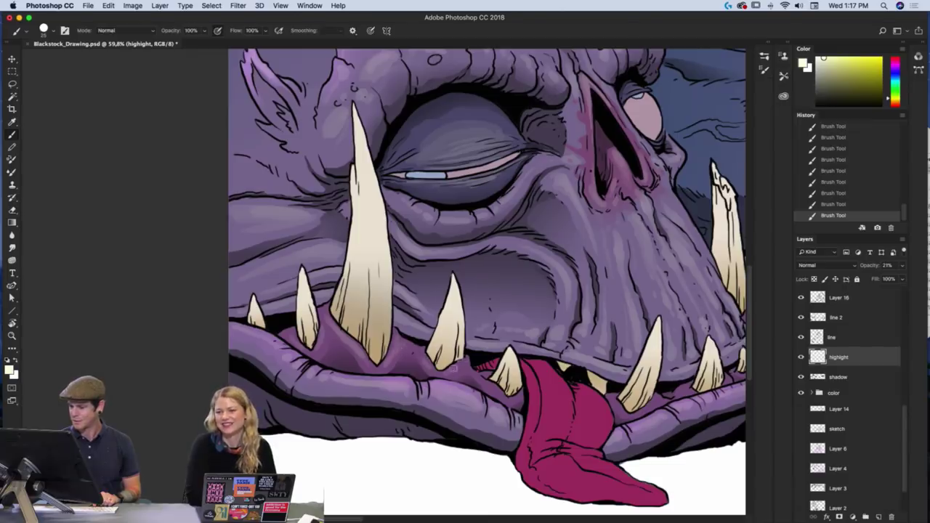
pyautogui.hscroll(5, 574, 436)
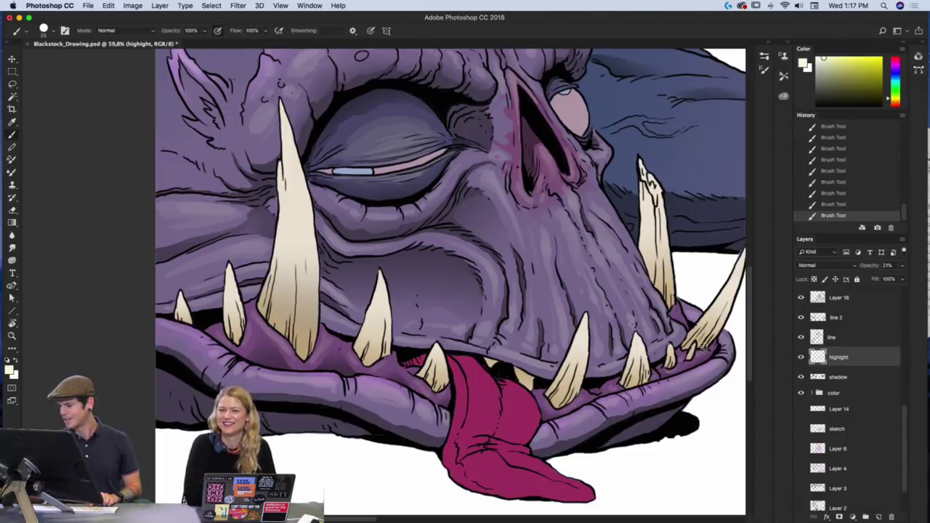
pyautogui.moveTo(622, 411); pyautogui.dragTo(567, 463)
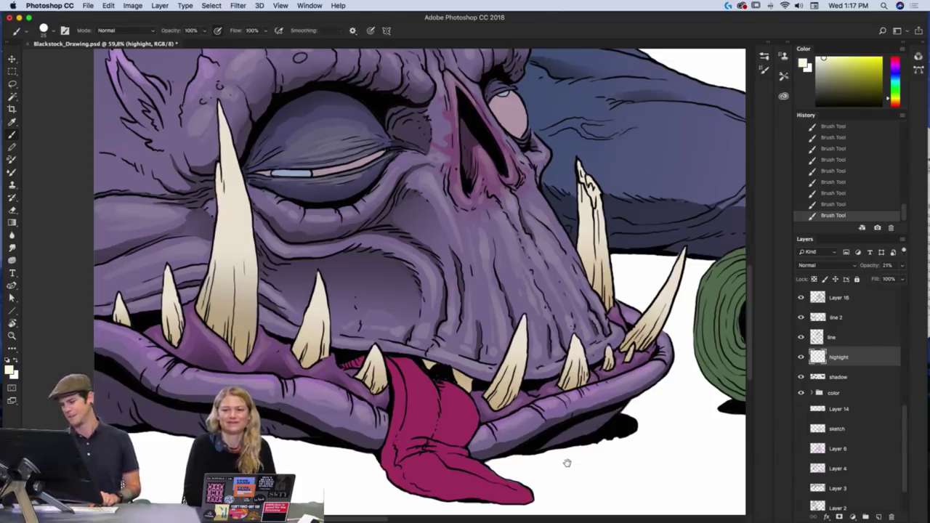
pyautogui.scroll(-3, 563, 353)
pyautogui.scroll(-4, 564, 354)
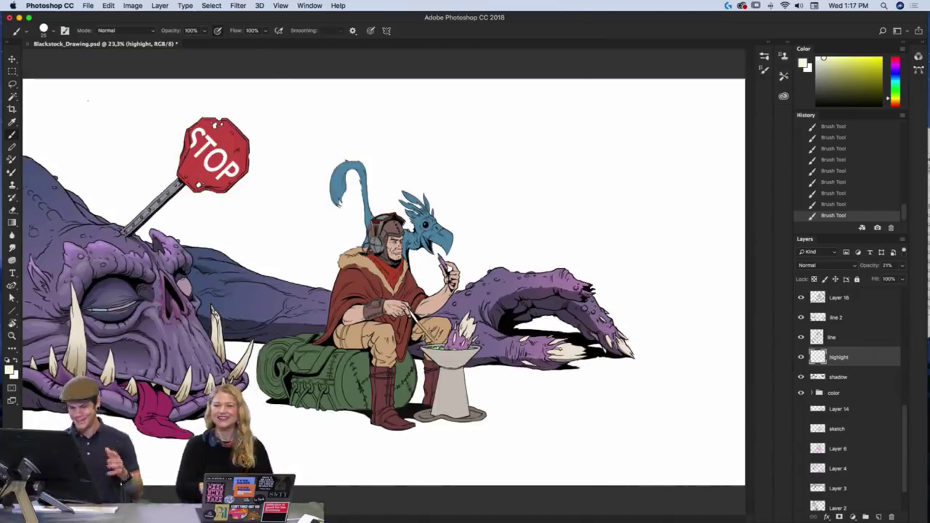
# - Paint pale highlights across the monster's forehead between the sign post and the brow ridge, and view the whole illustration
pyautogui.press('z')
pyautogui.moveTo(244, 411); pyautogui.dragTo(556, 428)
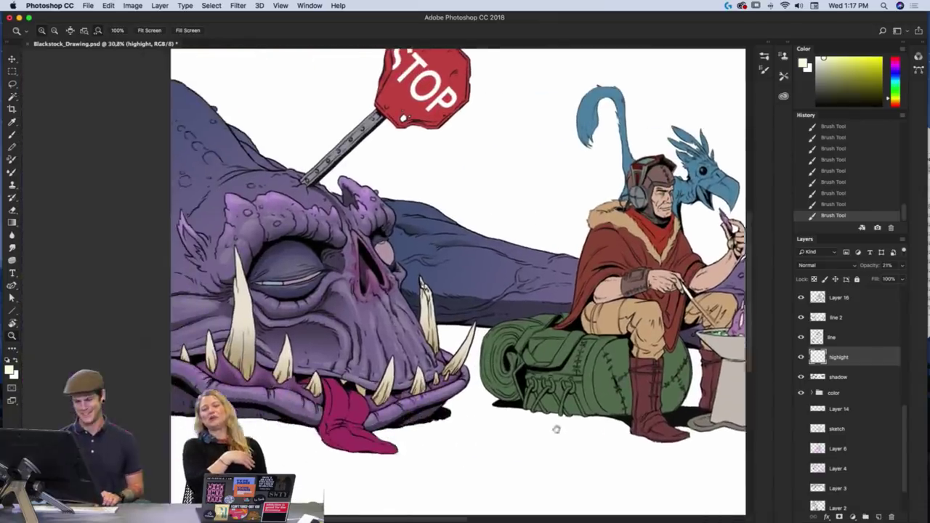
pyautogui.moveTo(422, 378); pyautogui.dragTo(430, 361)
pyautogui.moveTo(258, 229); pyautogui.dragTo(345, 270)
pyautogui.click(345, 269)
pyautogui.press('b')
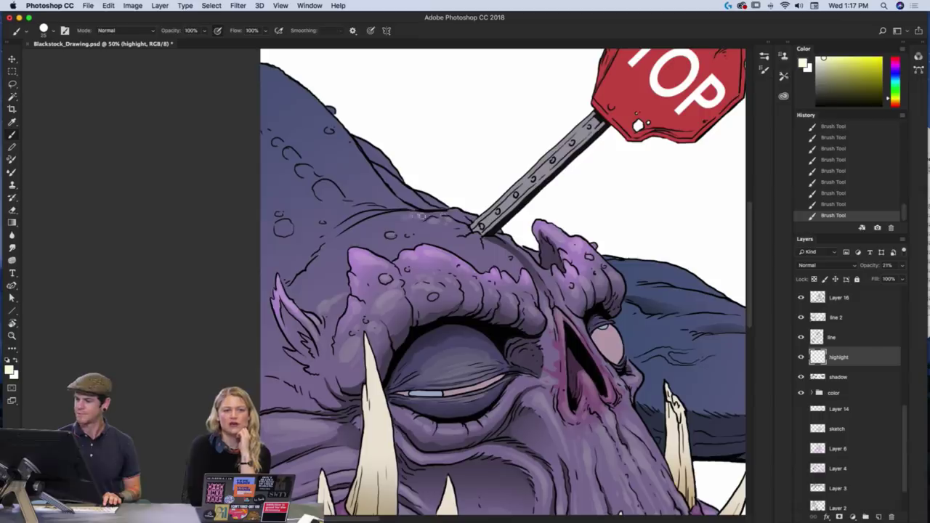
pyautogui.moveTo(421, 216); pyautogui.dragTo(392, 221)
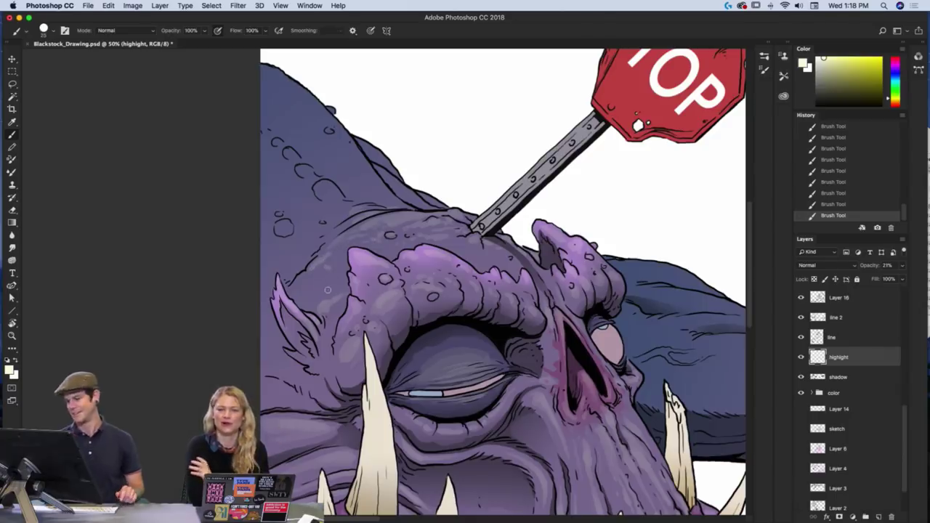
pyautogui.press('super+0')
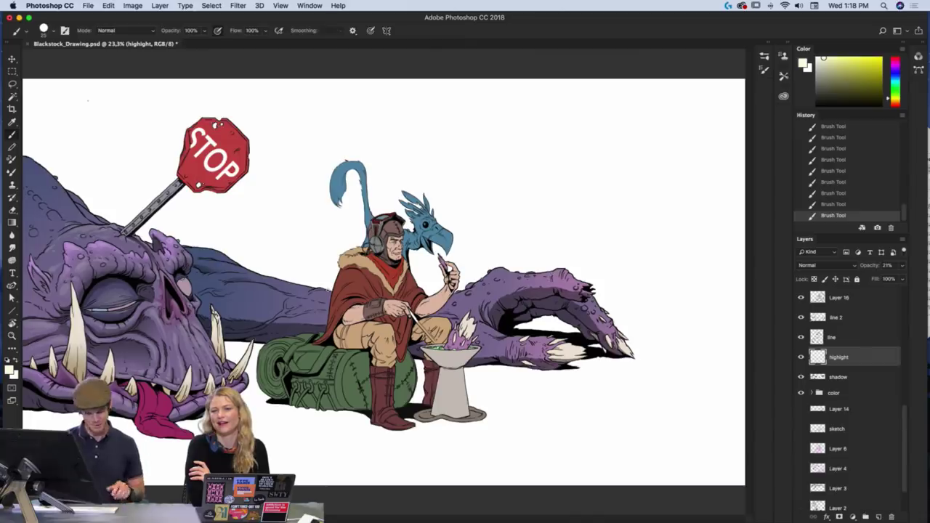
# - Paint pale highlights on the monster's tongue with a size 45 brush and view the whole illustration
pyautogui.press('z')
pyautogui.moveTo(145, 374); pyautogui.dragTo(432, 373)
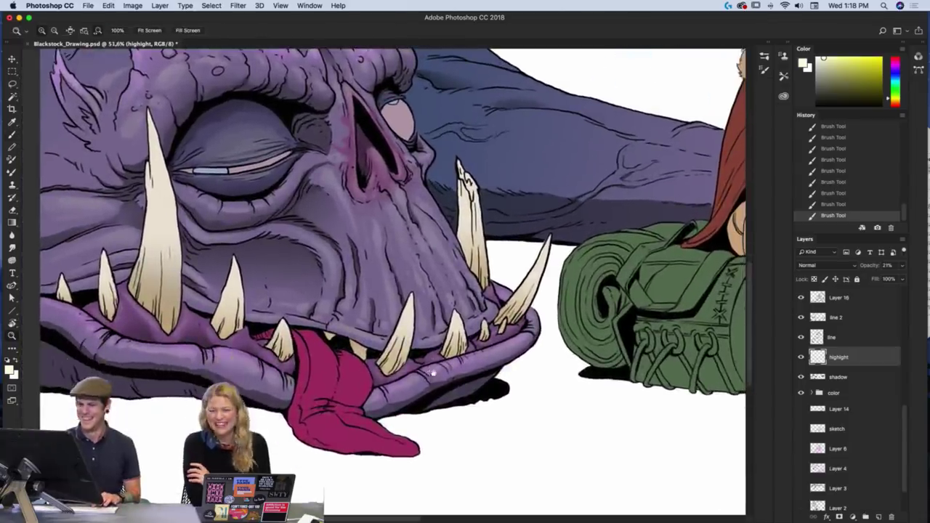
pyautogui.press('b')
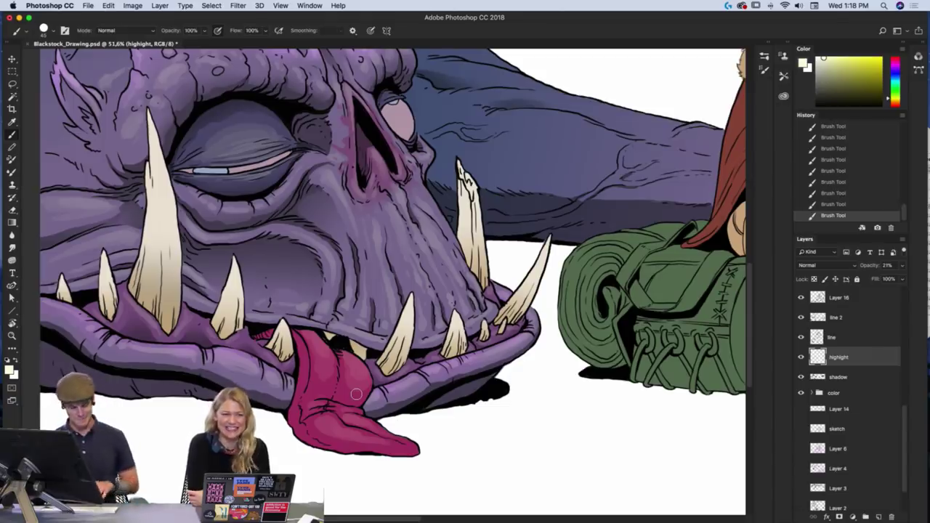
pyautogui.press('super+0')
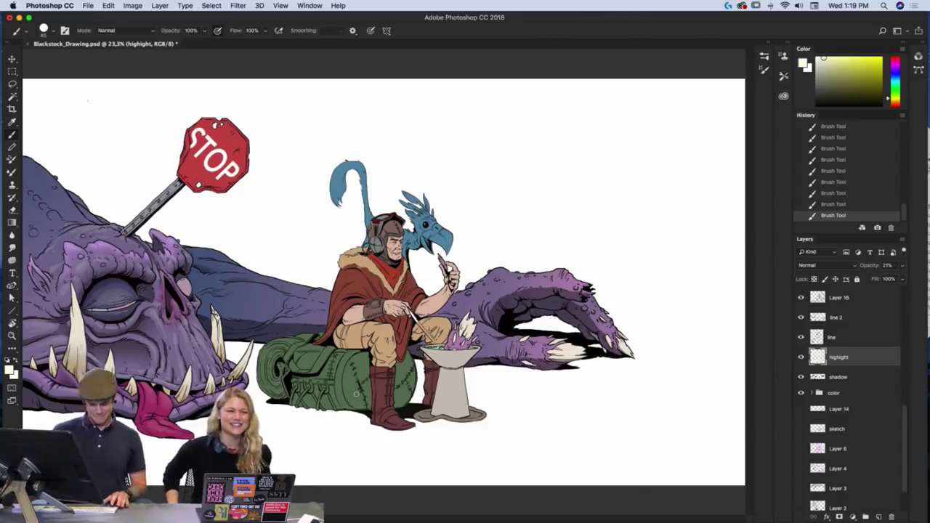
pyautogui.press('z')
pyautogui.moveTo(356, 394); pyautogui.dragTo(385, 393)
pyautogui.moveTo(211, 434); pyautogui.dragTo(462, 407)
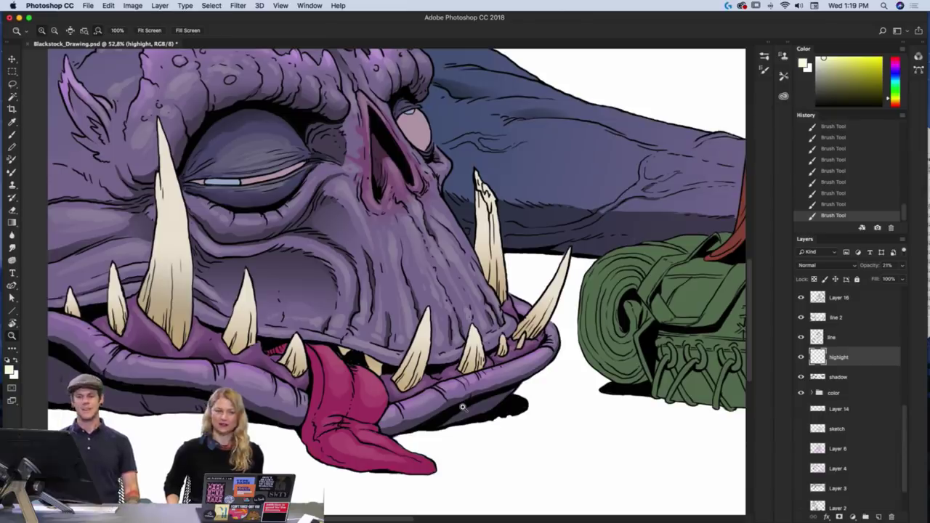
pyautogui.moveTo(339, 339); pyautogui.dragTo(433, 391)
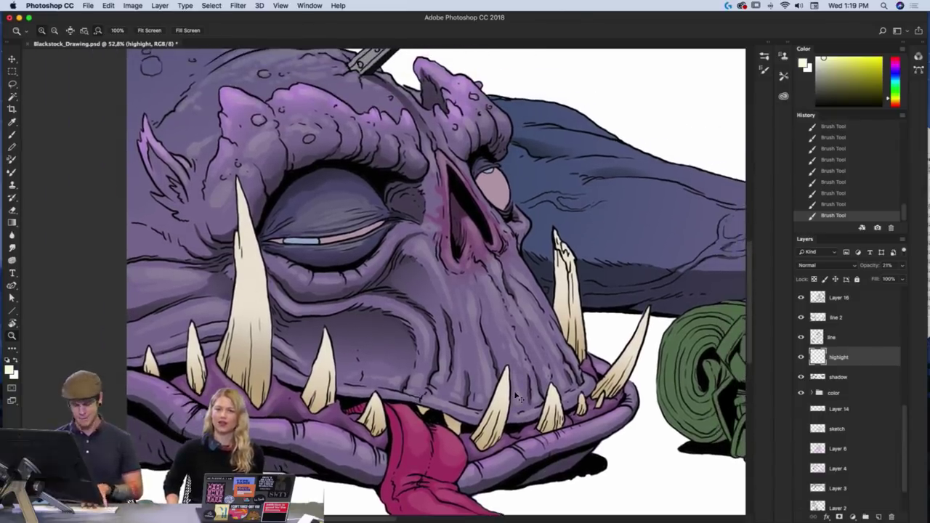
pyautogui.press('super+0')
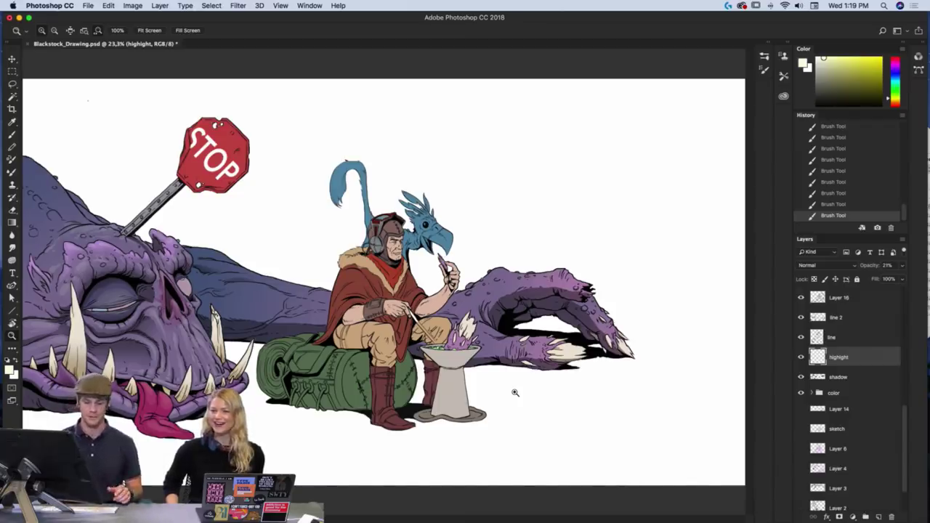
# - Make the stop sign layer in the color group active and lock its transparent pixels
pyautogui.moveTo(362, 398); pyautogui.dragTo(496, 470)
pyautogui.scroll(3, 433, 390)
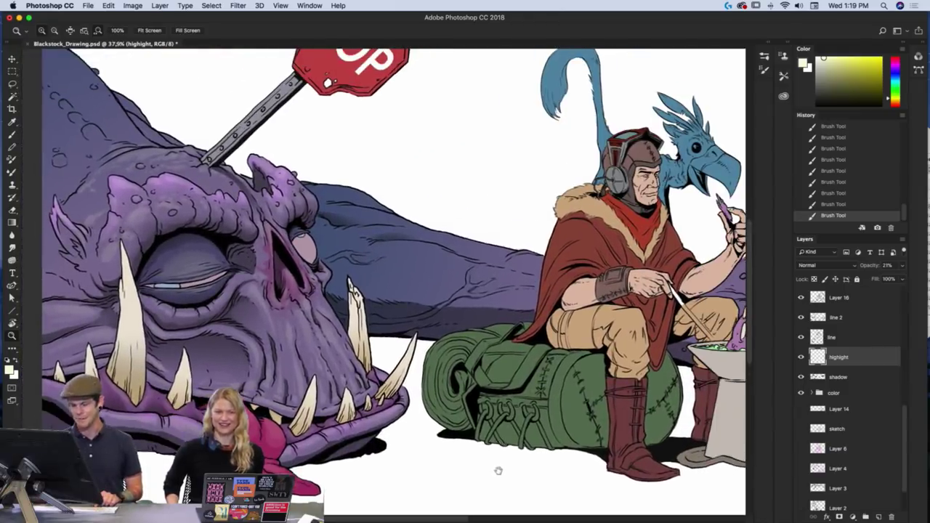
pyautogui.moveTo(518, 370); pyautogui.dragTo(549, 481)
pyautogui.moveTo(381, 152); pyautogui.dragTo(490, 222)
pyautogui.click(490, 223)
pyautogui.moveTo(488, 339); pyautogui.dragTo(437, 389)
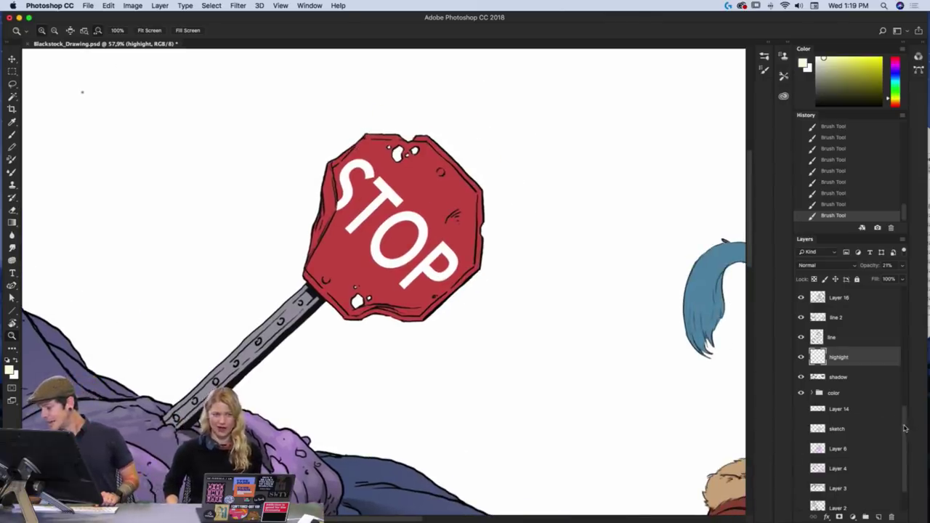
pyautogui.scroll(2, 907, 428)
pyautogui.scroll(-1, 909, 412)
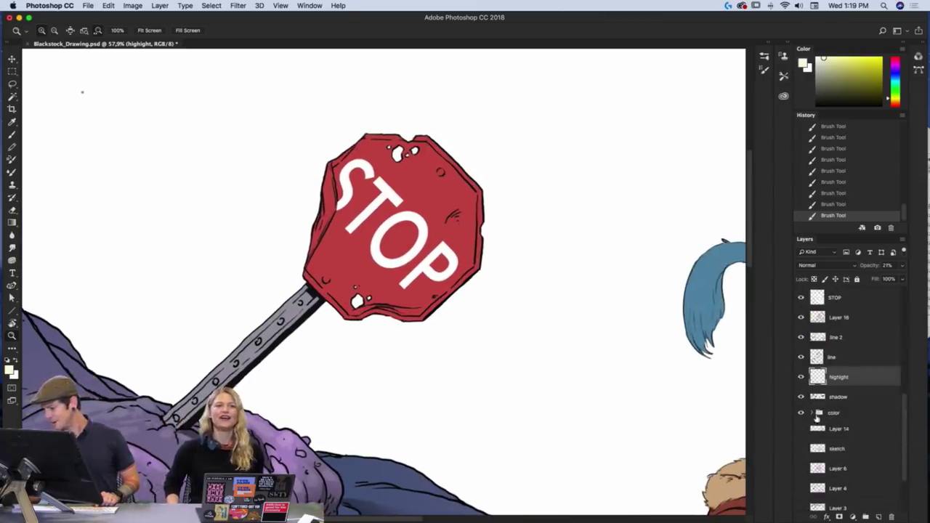
pyautogui.click(811, 413)
pyautogui.click(843, 424)
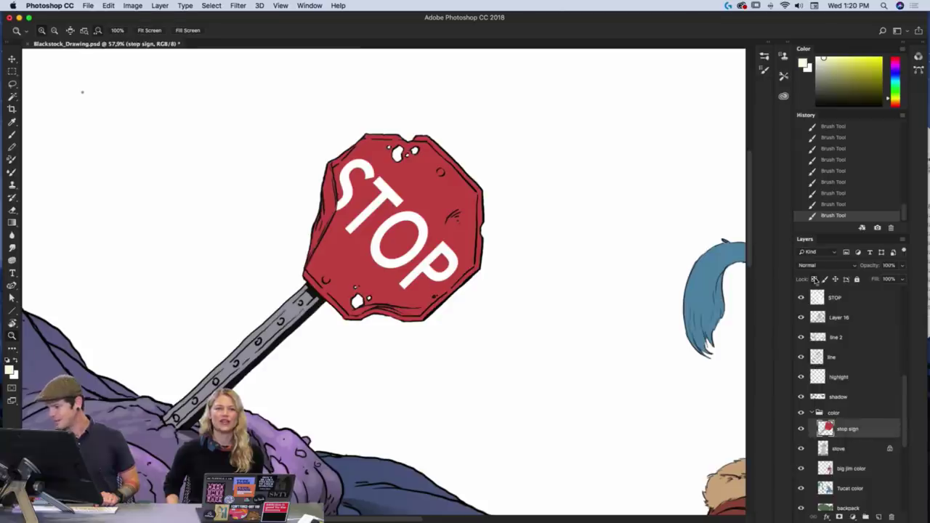
pyautogui.click(814, 279)
# - Sample the stop sign's red and shift it to a darker, muted rust brown for the brush, keeping the layer's transparent pixels locked
pyautogui.press('i')
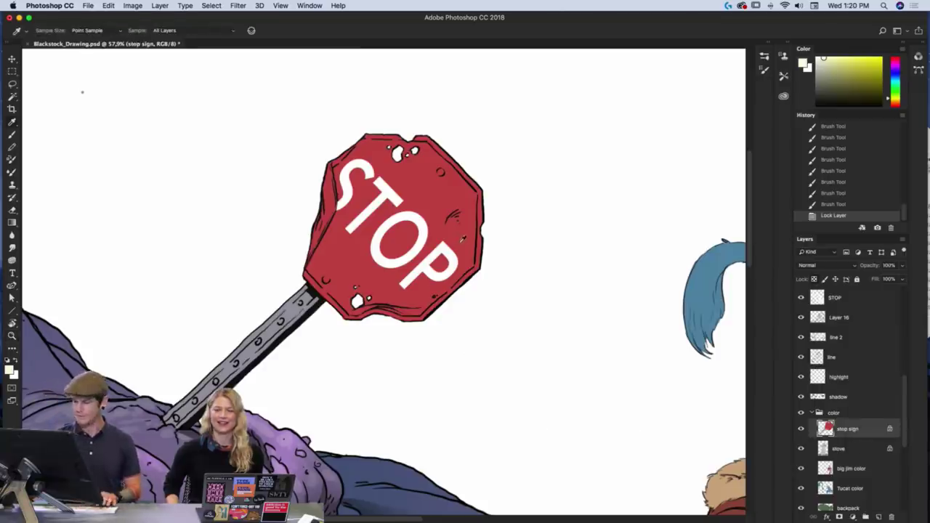
pyautogui.click(468, 290)
pyautogui.click(851, 77)
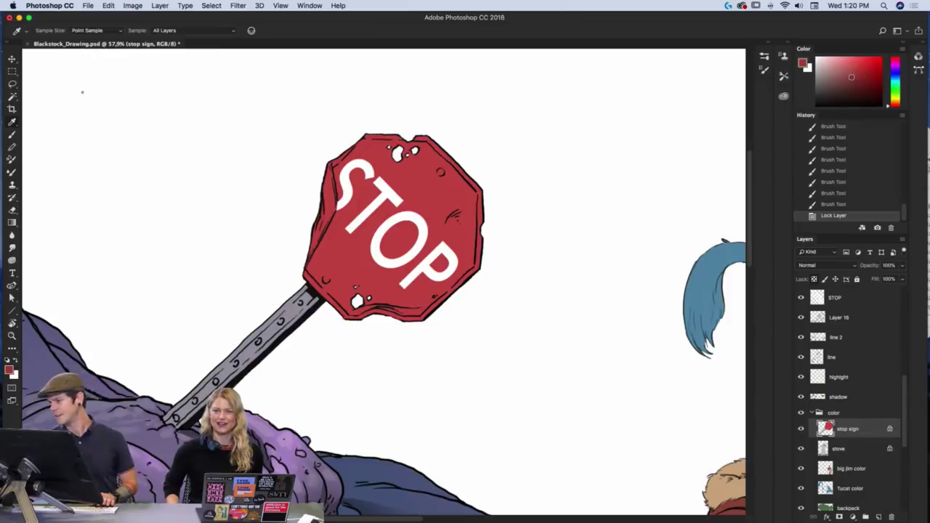
pyautogui.moveTo(888, 107); pyautogui.dragTo(886, 105)
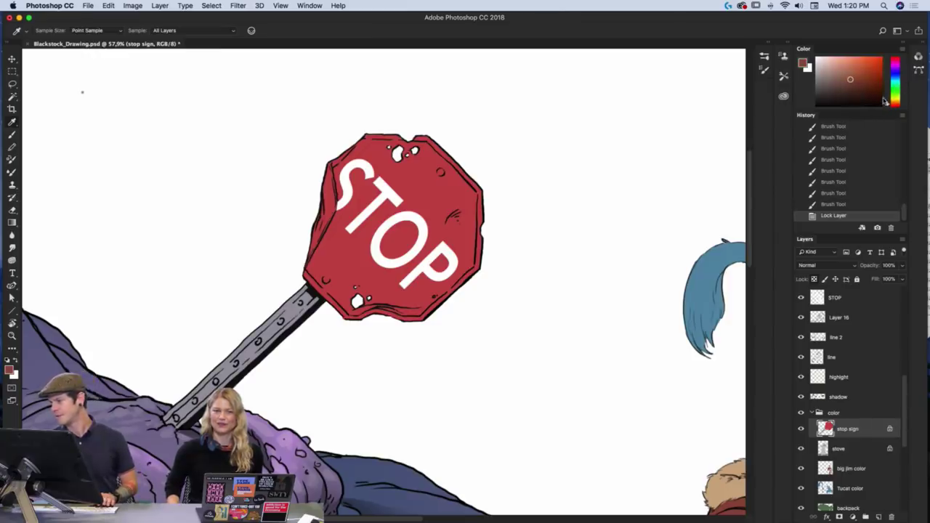
pyautogui.click(853, 83)
pyautogui.press('b')
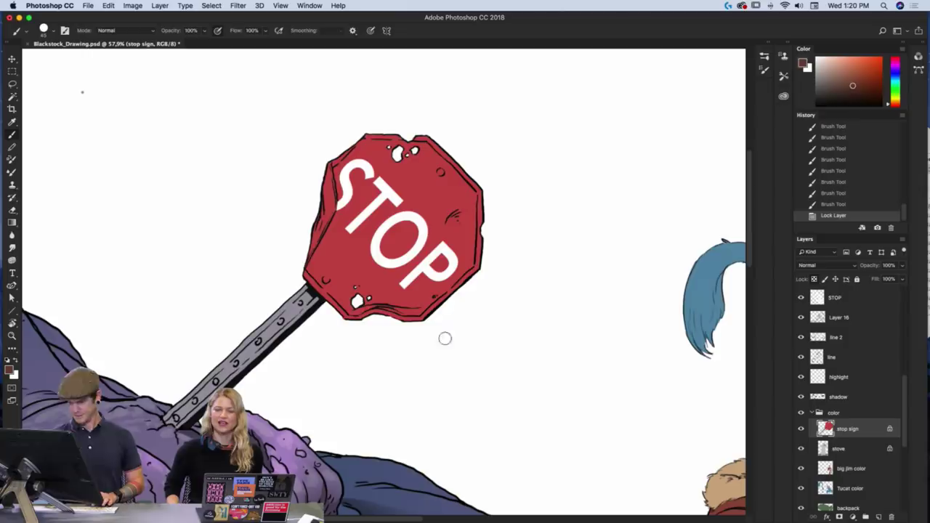
pyautogui.click(815, 278)
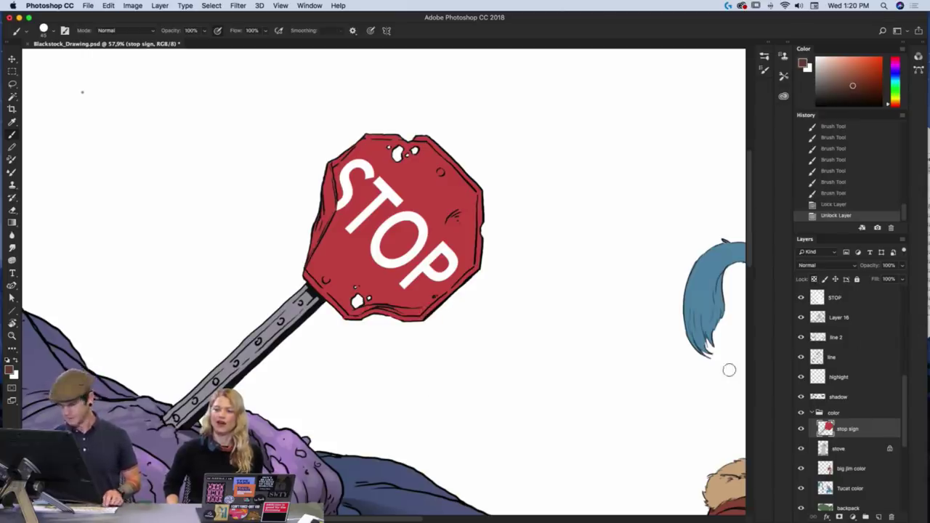
pyautogui.click(815, 279)
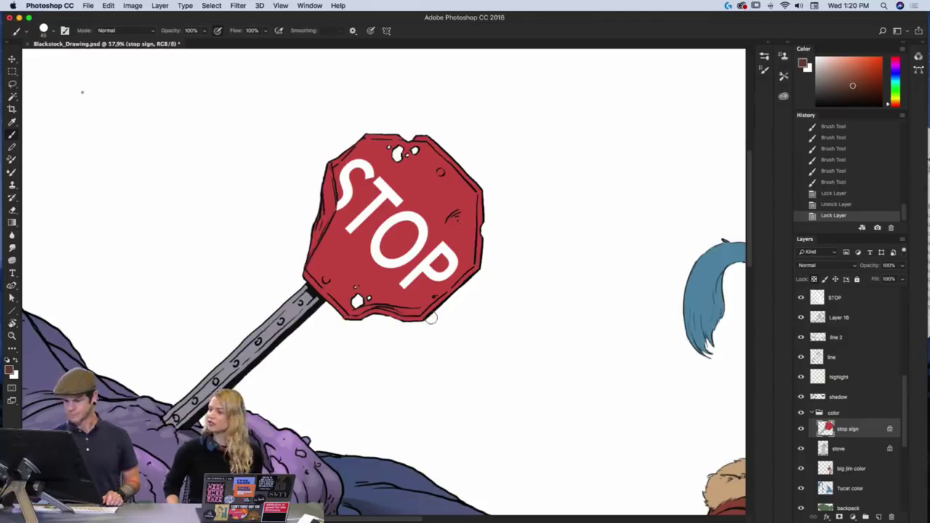
# - Paint rust stains around the bullet holes near the lower and upper edges of the stop sign
pyautogui.moveTo(430, 319)
pyautogui.mouseDown()
pyautogui.moveTo(405, 322)
pyautogui.moveTo(399, 335)
pyautogui.mouseUp()
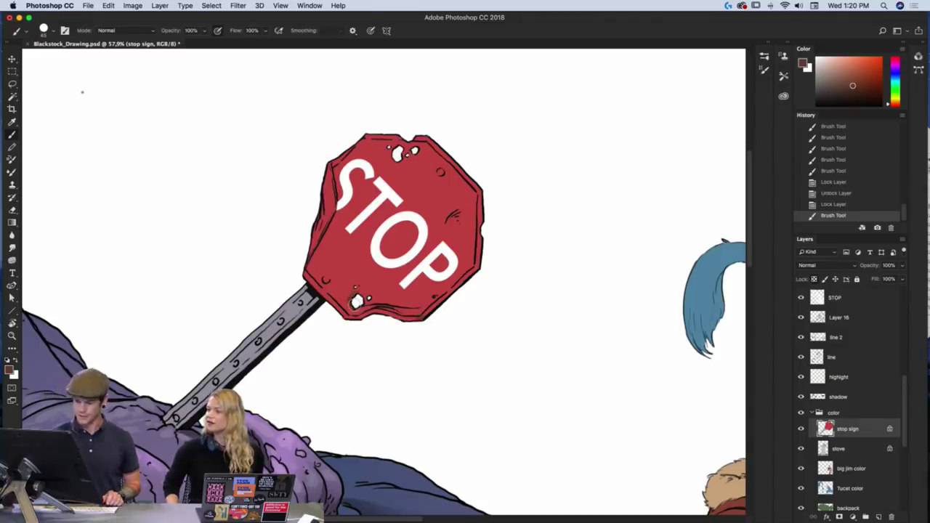
pyautogui.moveTo(355, 288); pyautogui.dragTo(367, 297)
pyautogui.moveTo(369, 298)
pyautogui.mouseDown()
pyautogui.moveTo(350, 298)
pyautogui.moveTo(352, 309)
pyautogui.moveTo(382, 305)
pyautogui.moveTo(344, 305)
pyautogui.moveTo(324, 284)
pyautogui.moveTo(336, 298)
pyautogui.mouseUp()
pyautogui.moveTo(418, 149)
pyautogui.mouseDown()
pyautogui.moveTo(393, 148)
pyautogui.moveTo(404, 141)
pyautogui.moveTo(422, 147)
pyautogui.mouseUp()
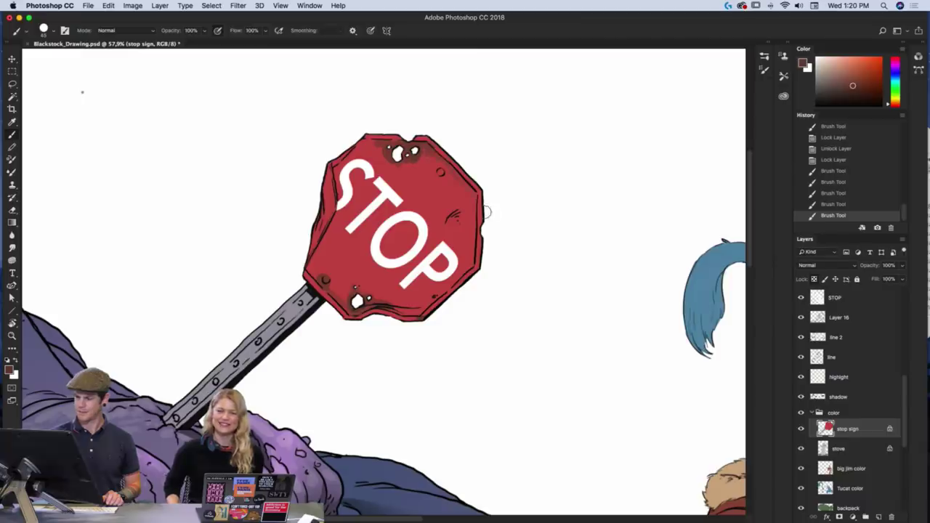
# - Paint rust shading along the stop sign's edges, around the dent beside the lettering and across the lower face
pyautogui.moveTo(486, 212); pyautogui.dragTo(473, 196)
pyautogui.moveTo(473, 197); pyautogui.dragTo(458, 192)
pyautogui.moveTo(404, 167)
pyautogui.mouseDown()
pyautogui.moveTo(370, 141)
pyautogui.moveTo(342, 164)
pyautogui.mouseUp()
pyautogui.moveTo(469, 266)
pyautogui.mouseDown()
pyautogui.moveTo(472, 215)
pyautogui.moveTo(467, 266)
pyautogui.mouseUp()
pyautogui.moveTo(451, 222); pyautogui.dragTo(456, 231)
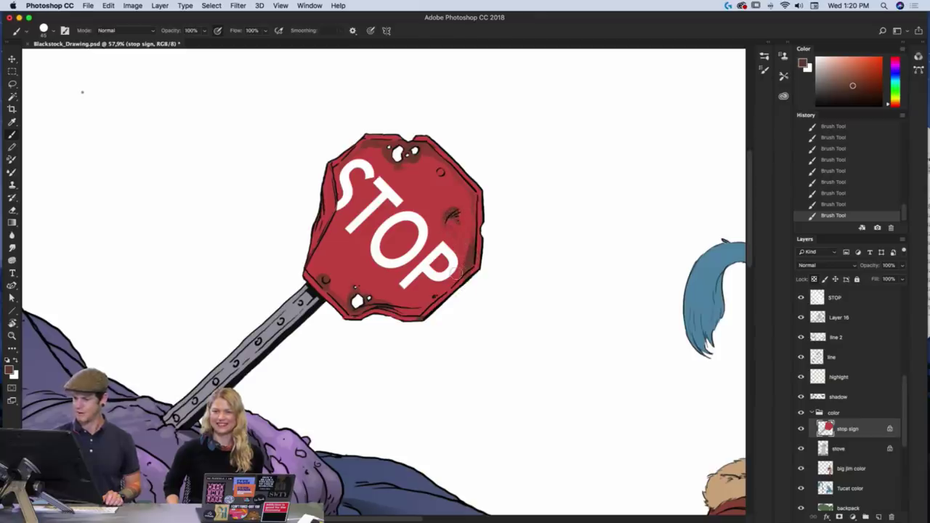
pyautogui.moveTo(406, 309); pyautogui.dragTo(412, 305)
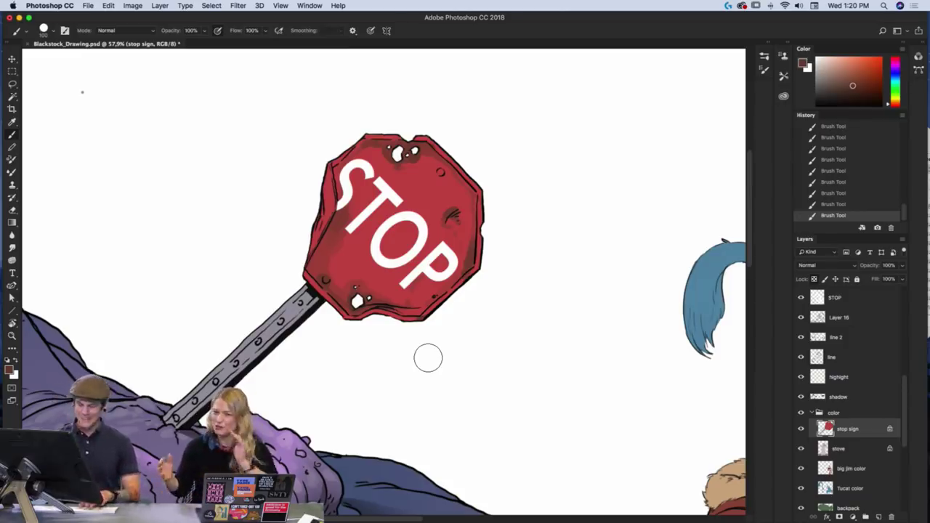
# - Sample the white of the STOP lettering and darken it to a light grey brush color
pyautogui.press('i')
pyautogui.click(442, 247)
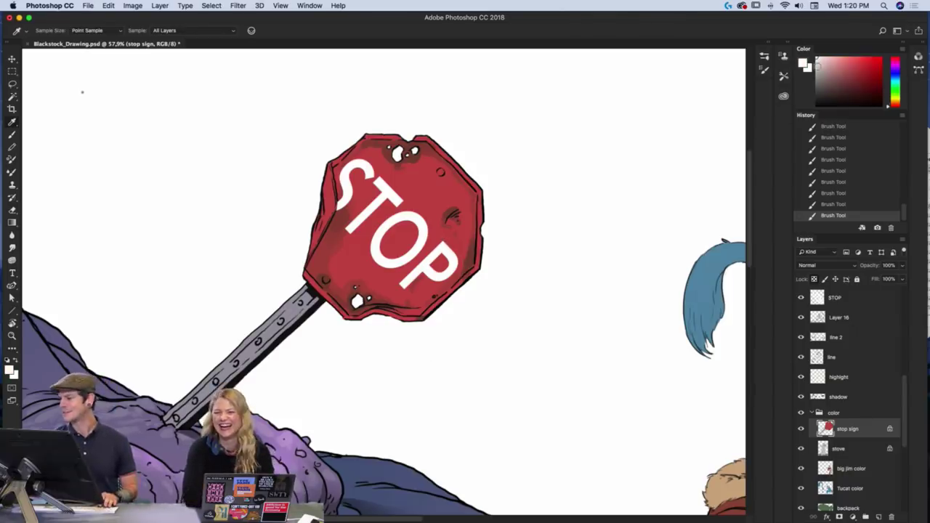
pyautogui.click(816, 66)
pyautogui.press('b')
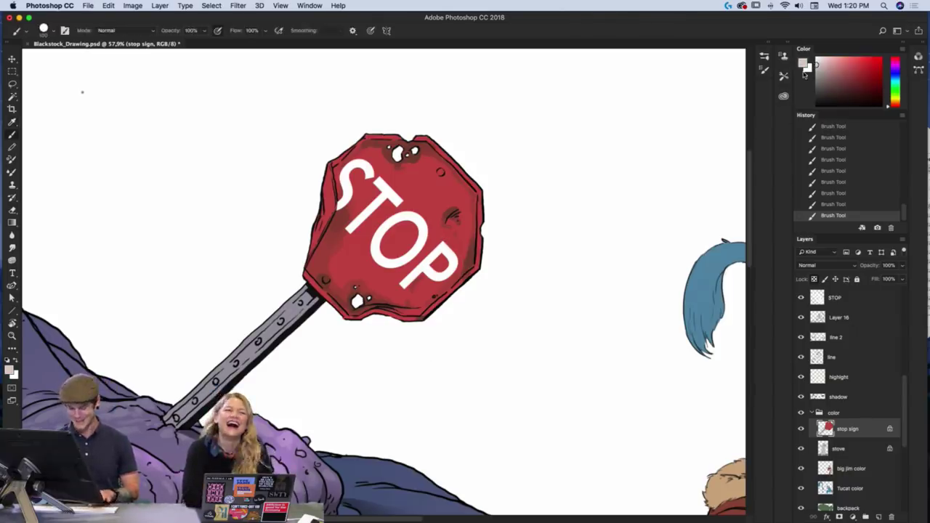
# - Paint the stop sign's outer rim and its two bolts light grey with a size 30 brush
pyautogui.moveTo(470, 228)
pyautogui.mouseDown()
pyautogui.moveTo(478, 268)
pyautogui.moveTo(478, 192)
pyautogui.mouseUp()
pyautogui.moveTo(468, 279)
pyautogui.mouseDown()
pyautogui.moveTo(476, 267)
pyautogui.moveTo(429, 312)
pyautogui.moveTo(462, 280)
pyautogui.moveTo(408, 318)
pyautogui.moveTo(377, 315)
pyautogui.moveTo(420, 323)
pyautogui.moveTo(478, 267)
pyautogui.moveTo(476, 186)
pyautogui.moveTo(420, 129)
pyautogui.moveTo(476, 177)
pyautogui.mouseUp()
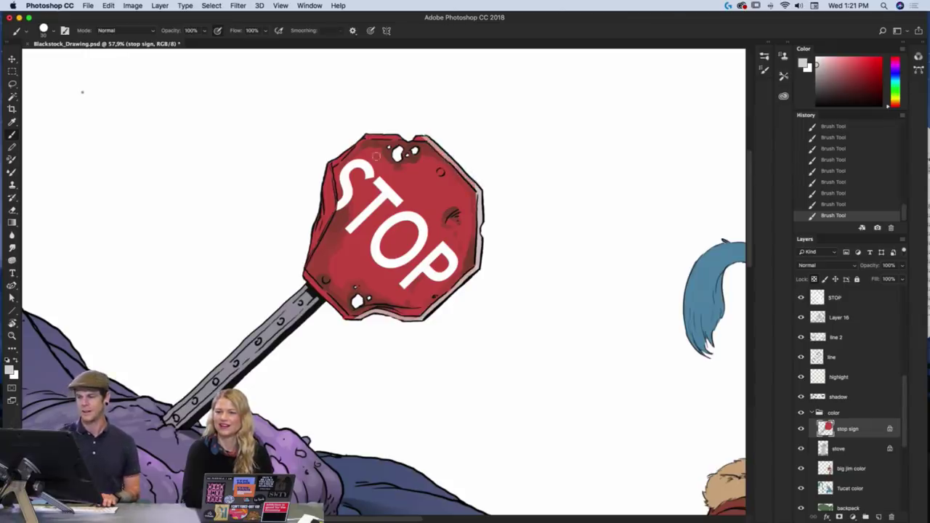
pyautogui.moveTo(358, 142)
pyautogui.mouseDown()
pyautogui.moveTo(435, 137)
pyautogui.moveTo(483, 191)
pyautogui.mouseUp()
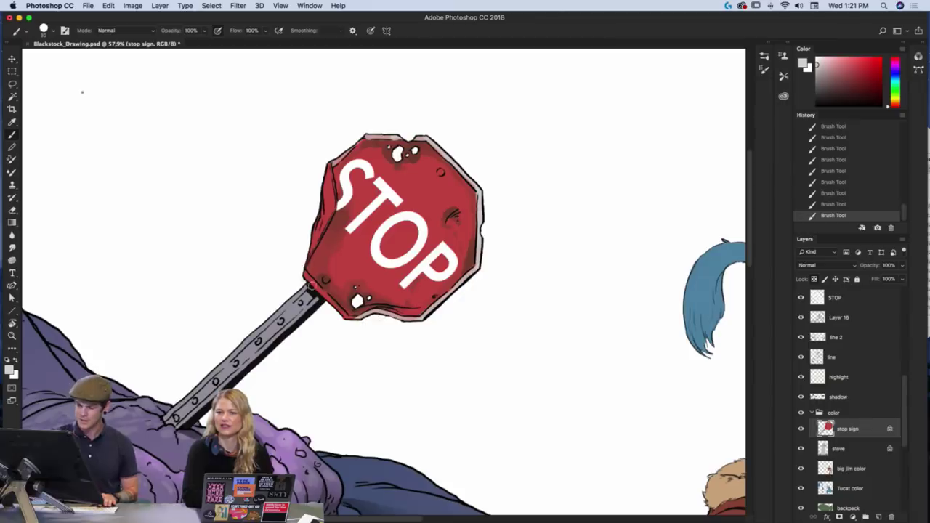
pyautogui.moveTo(311, 285); pyautogui.dragTo(342, 311)
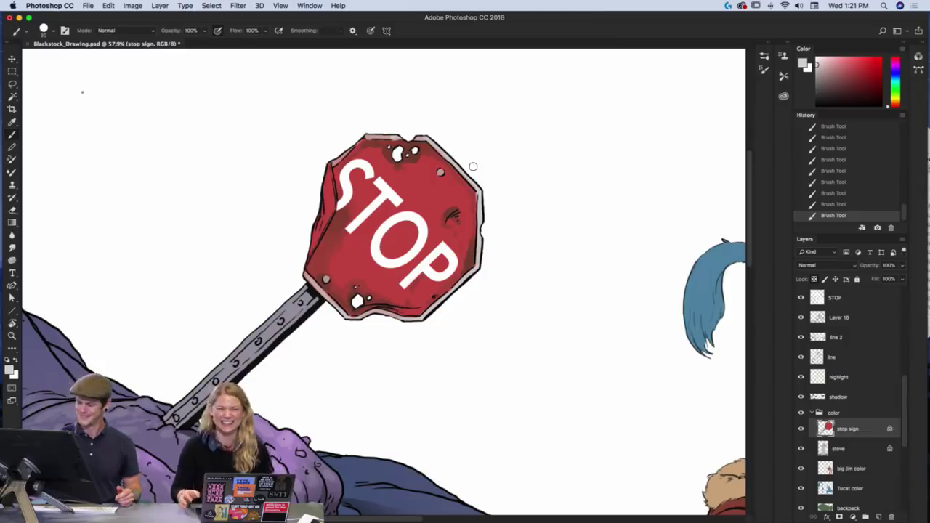
# - Sample a rust brown from the sign, darken it, brush rust over the metal sign post and view the whole illustration
pyautogui.moveTo(472, 396); pyautogui.dragTo(592, 330)
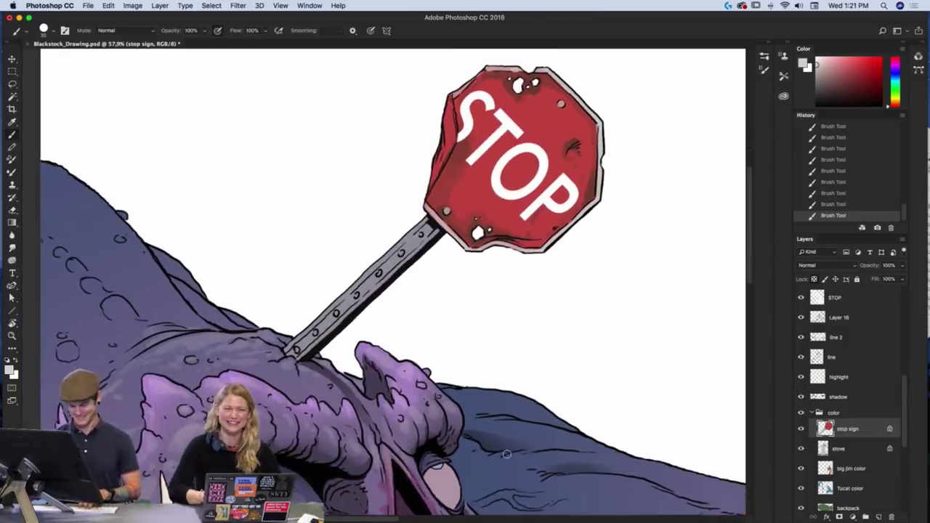
pyautogui.press('i')
pyautogui.click(446, 211)
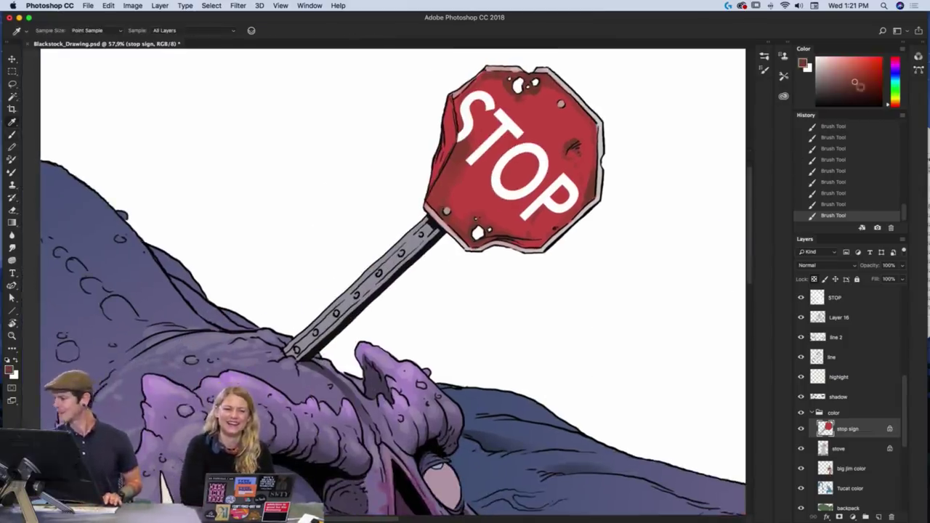
pyautogui.press('b')
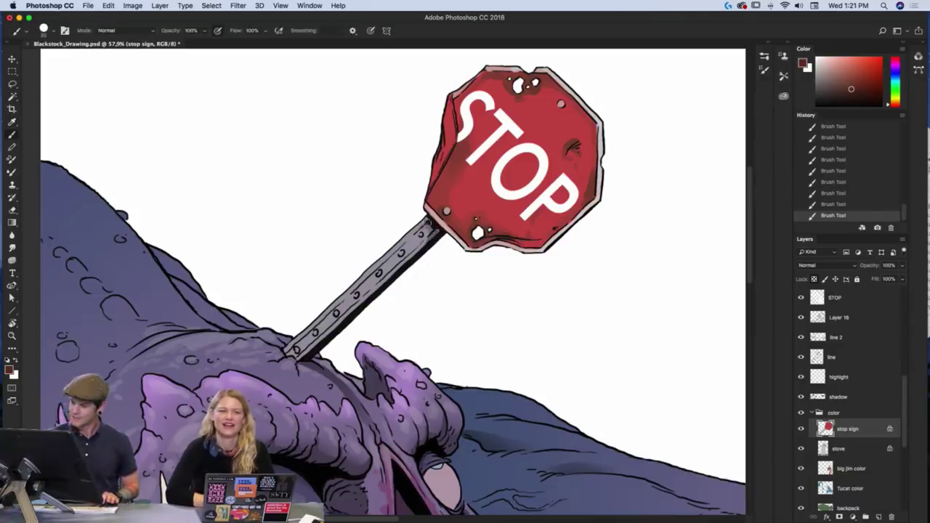
pyautogui.moveTo(428, 225)
pyautogui.mouseDown()
pyautogui.moveTo(294, 352)
pyautogui.moveTo(334, 314)
pyautogui.mouseUp()
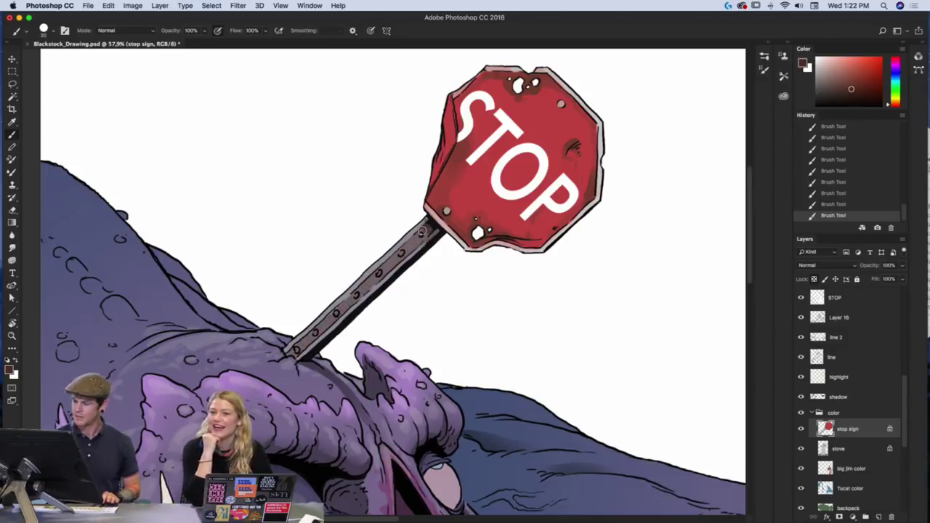
pyautogui.moveTo(421, 231); pyautogui.dragTo(326, 318)
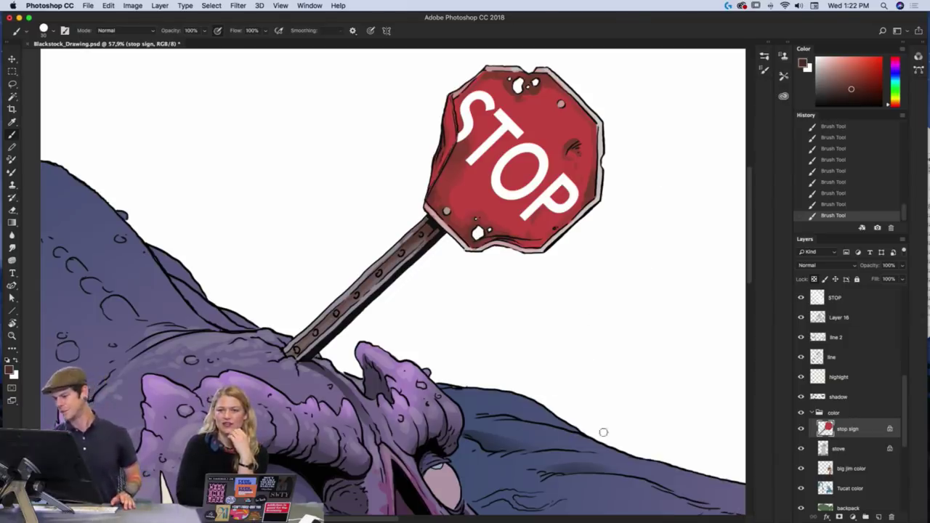
pyautogui.hscroll(2, 617, 326)
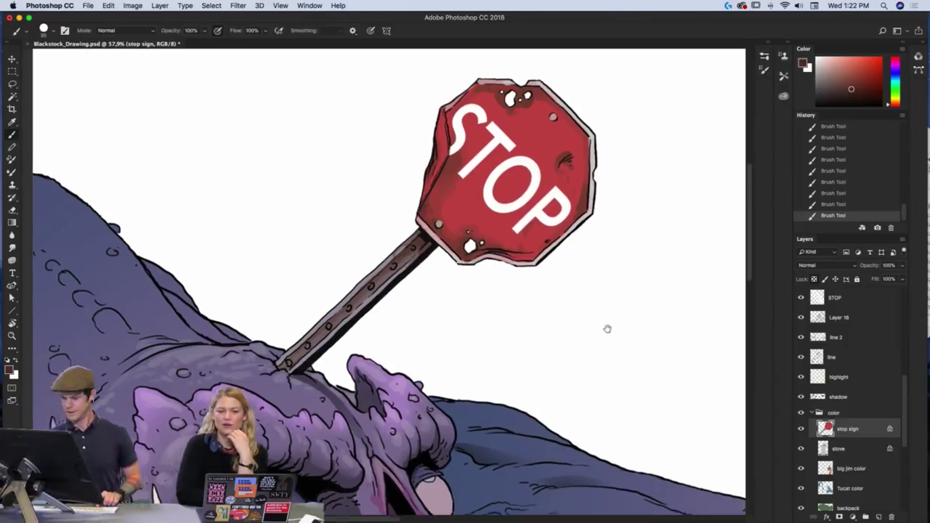
pyautogui.press('super+0')
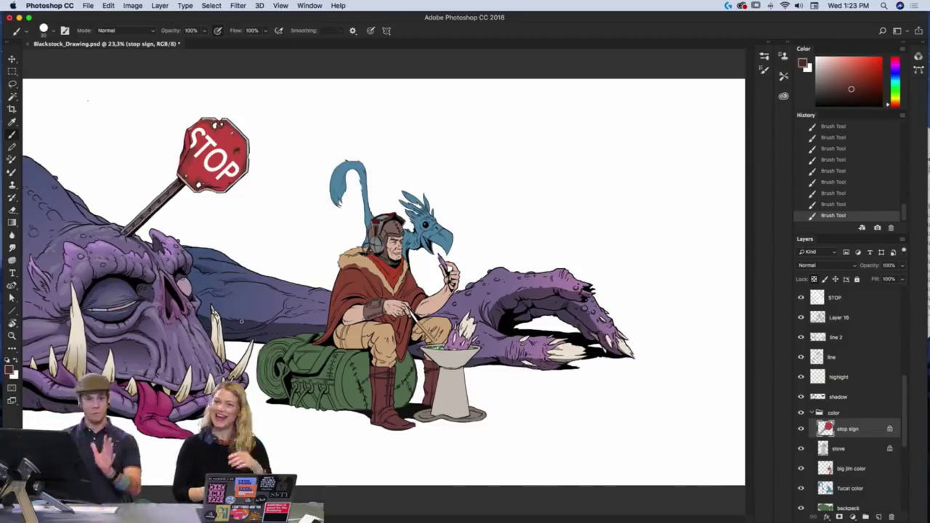
# - Collapse the color group and hide it along with the shadow, highlight, Layer 16 and line 2 layers
pyautogui.click(811, 412)
pyautogui.click(801, 413)
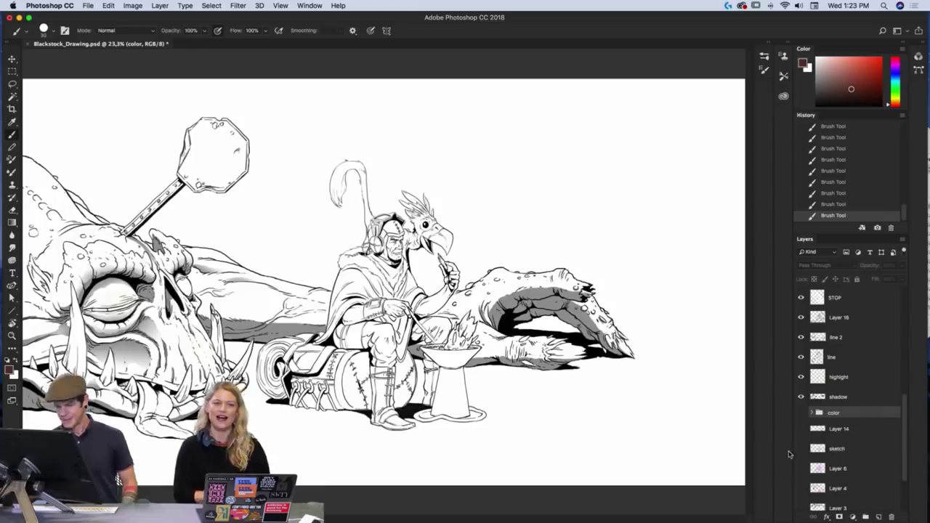
pyautogui.click(799, 398)
pyautogui.click(801, 377)
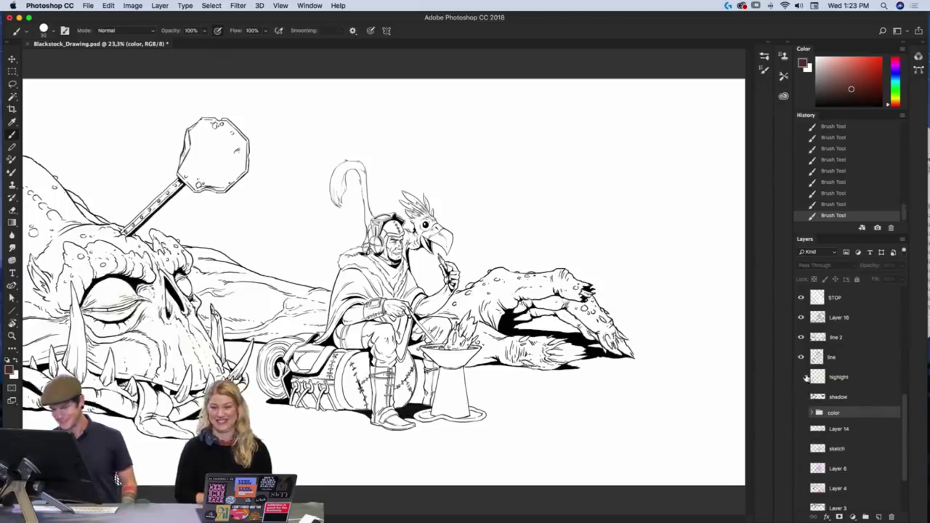
pyautogui.click(801, 318)
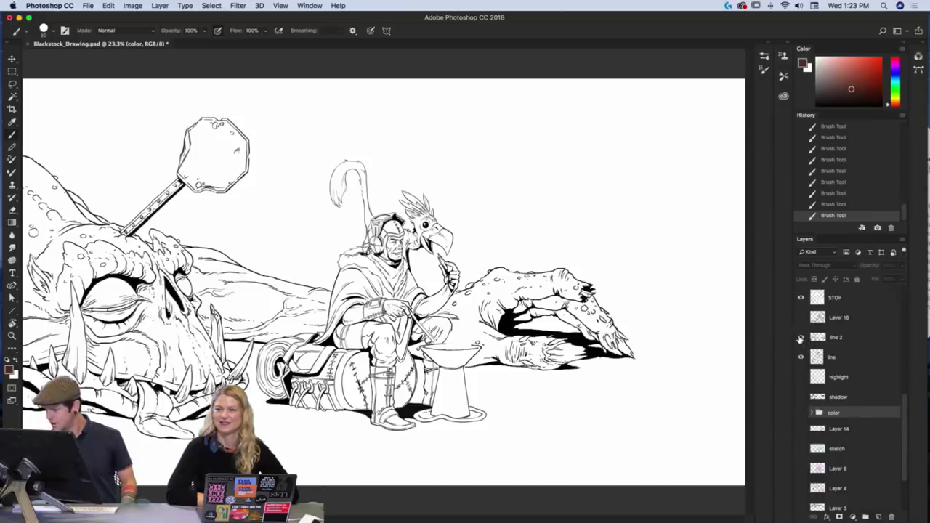
pyautogui.click(801, 338)
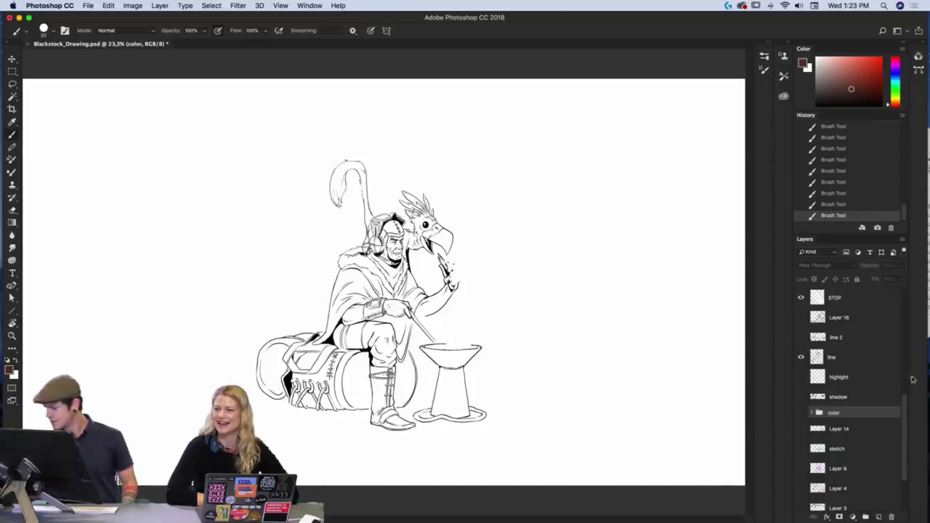
# - Show the blue sketch layer beneath the line art and turn the line 2 layer back on
pyautogui.moveTo(907, 411); pyautogui.dragTo(905, 447)
pyautogui.click(801, 383)
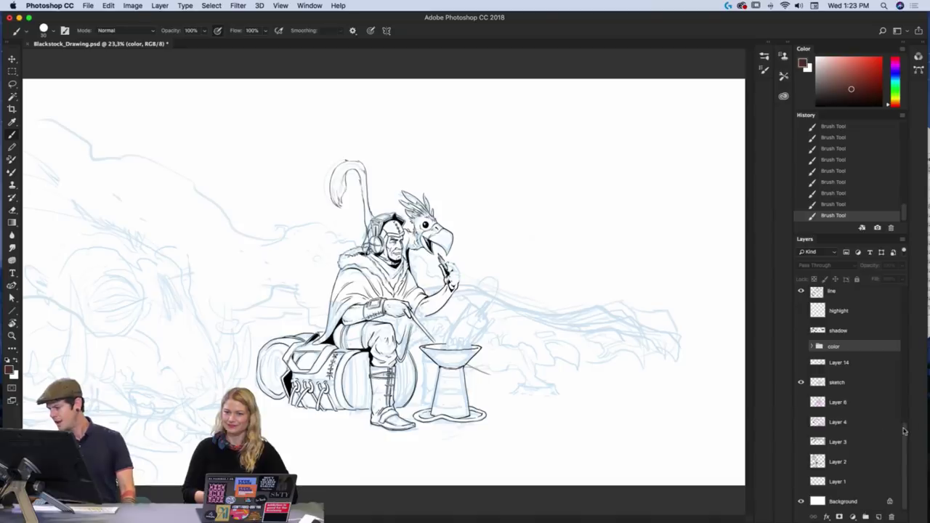
pyautogui.scroll(3, 905, 432)
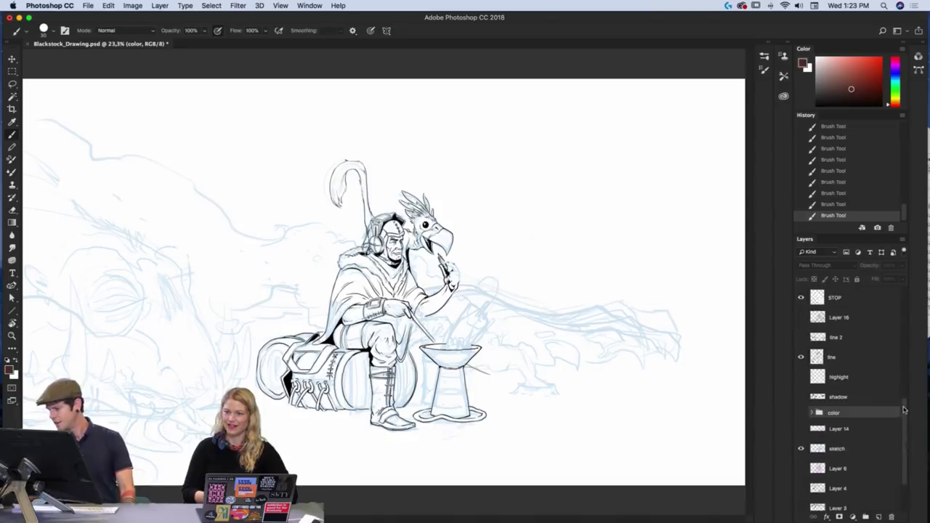
pyautogui.click(801, 337)
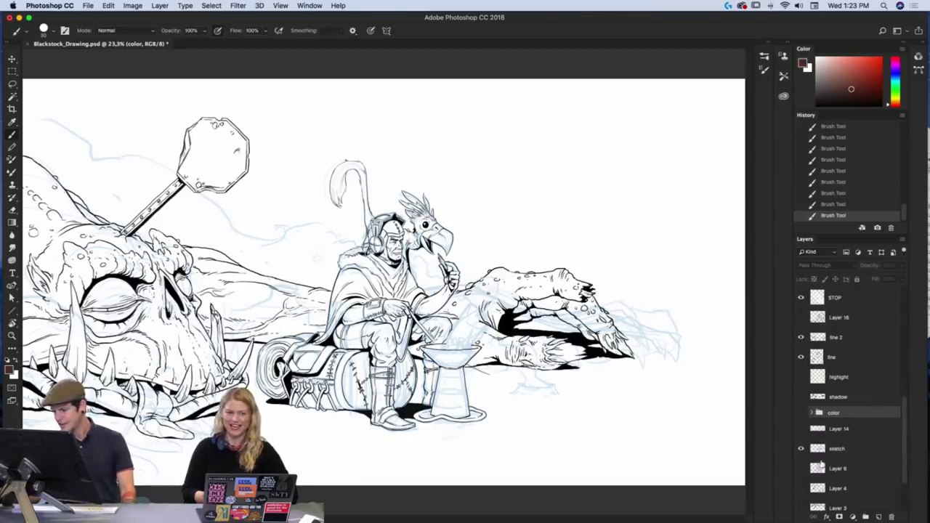
# - Show the color group again, hide the sketch layer, and turn the shadow layer and Layer 16 back on
pyautogui.click(801, 413)
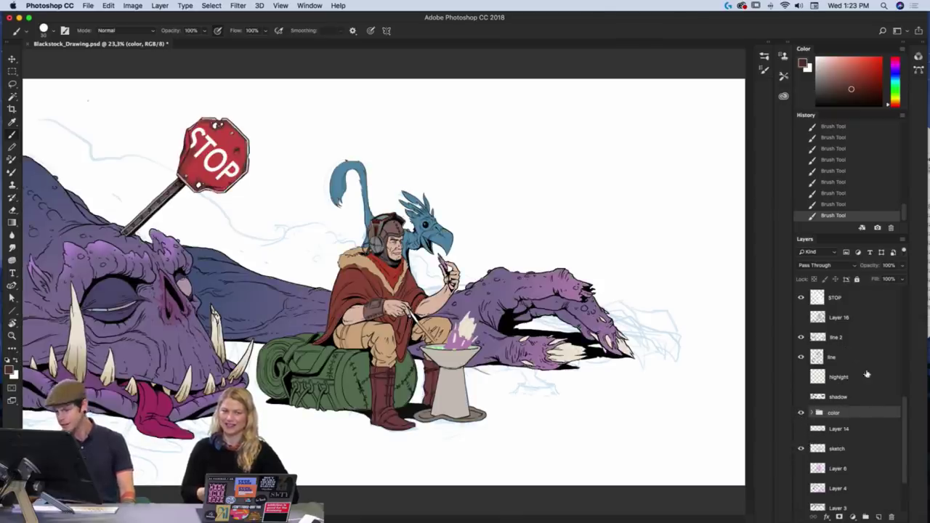
pyautogui.click(800, 448)
pyautogui.click(801, 396)
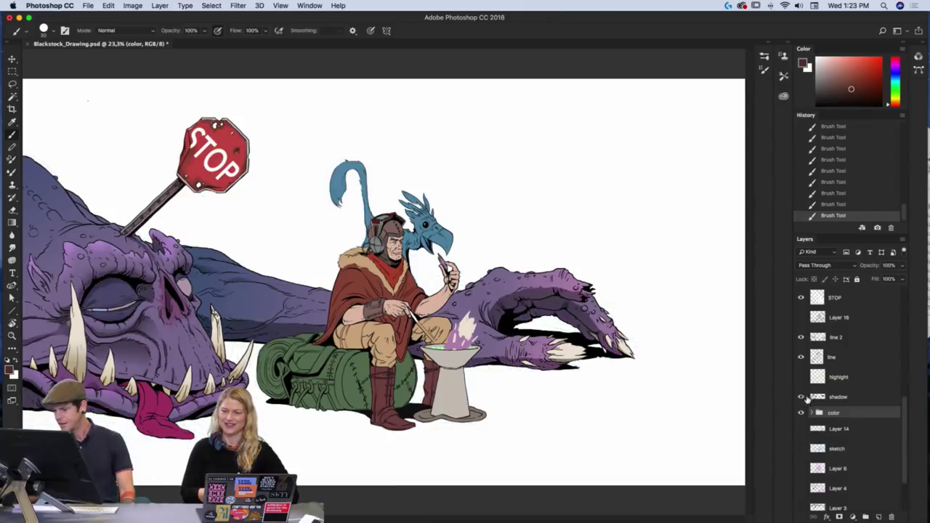
pyautogui.click(800, 318)
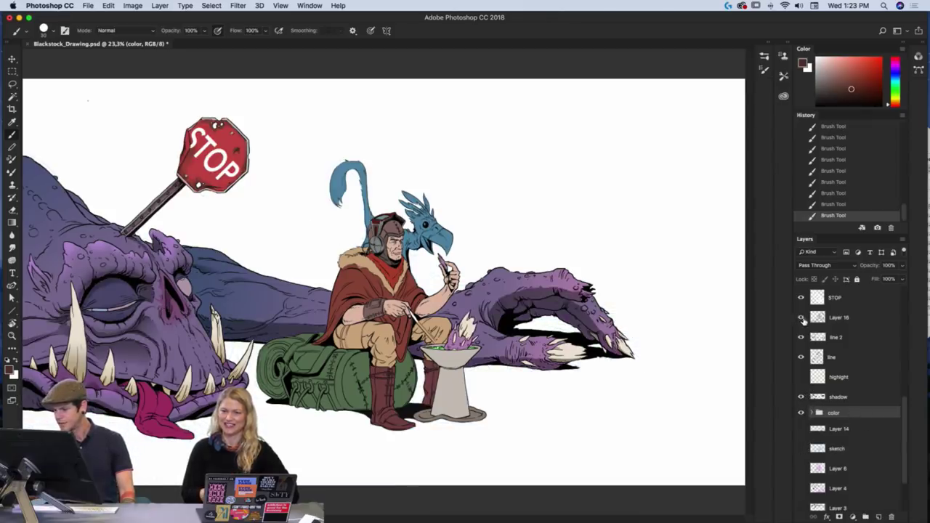